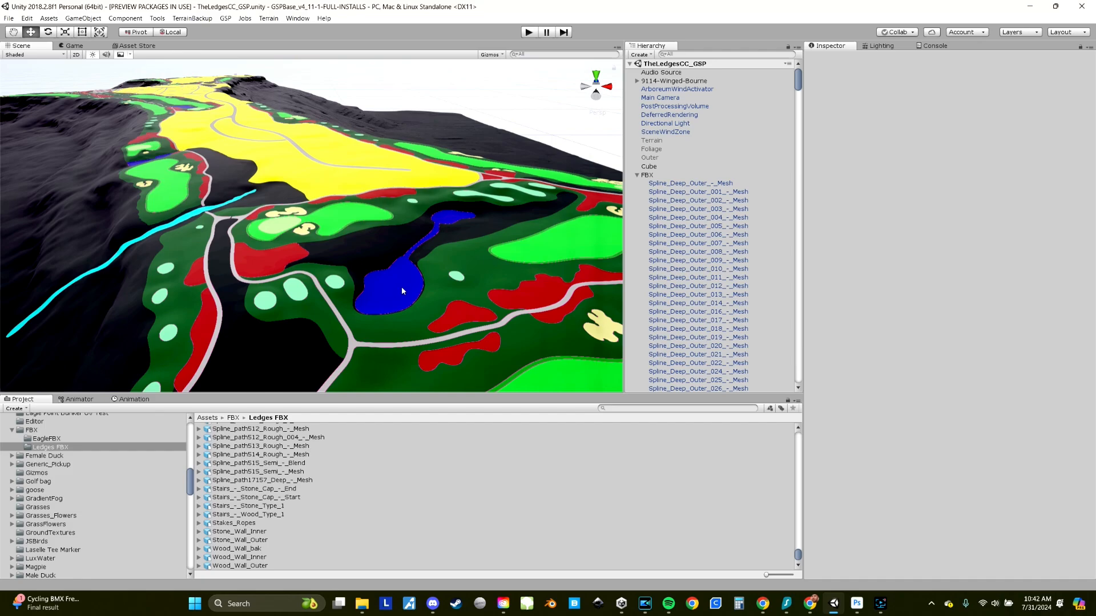
Open the SetMeshMaterials v4 tool and load the v4_satellite theme
{"action": "scroll", "coordinate": [363, 267], "scroll_direction": "up", "scroll_amount": 4}
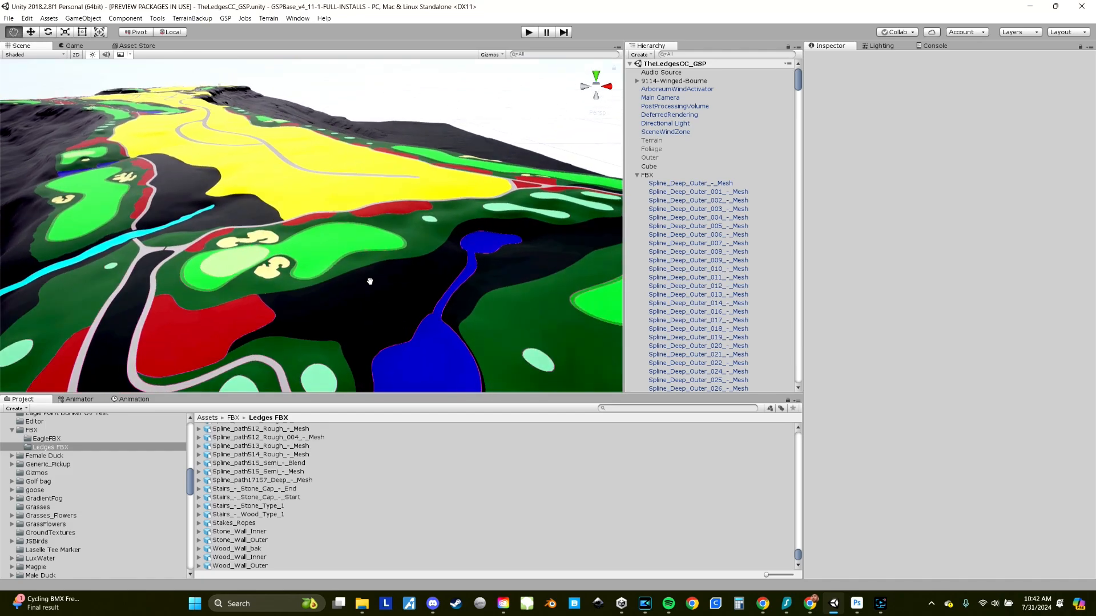
{"action": "scroll", "coordinate": [326, 299], "scroll_direction": "up", "scroll_amount": 3}
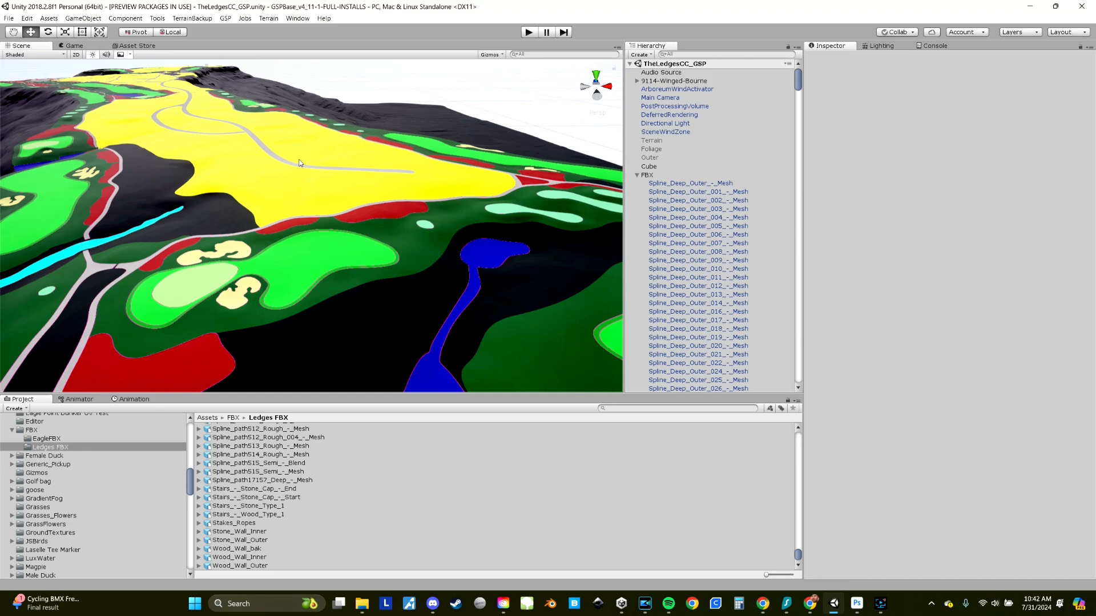
{"action": "left_click", "coordinate": [226, 19]}
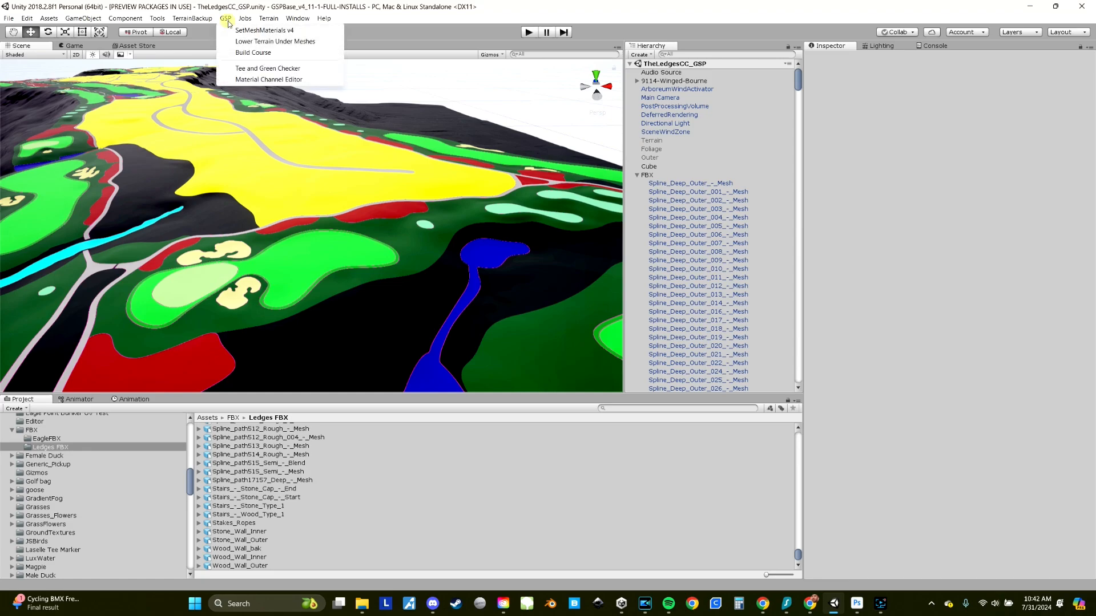
{"action": "left_click", "coordinate": [234, 31]}
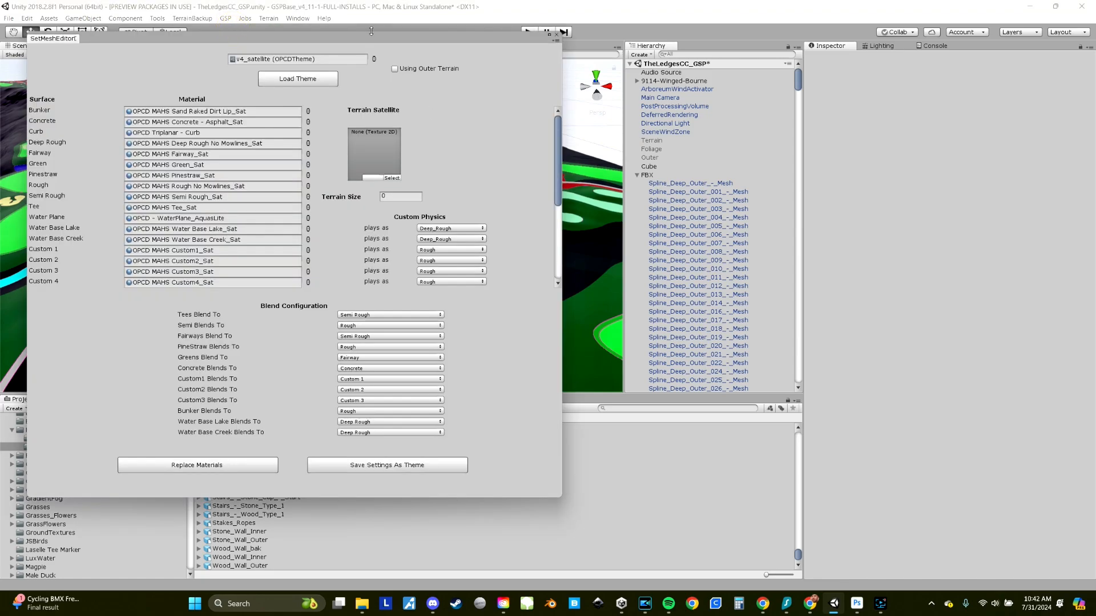
{"action": "left_click_drag", "start_coordinate": [365, 39], "coordinate": [575, 92]}
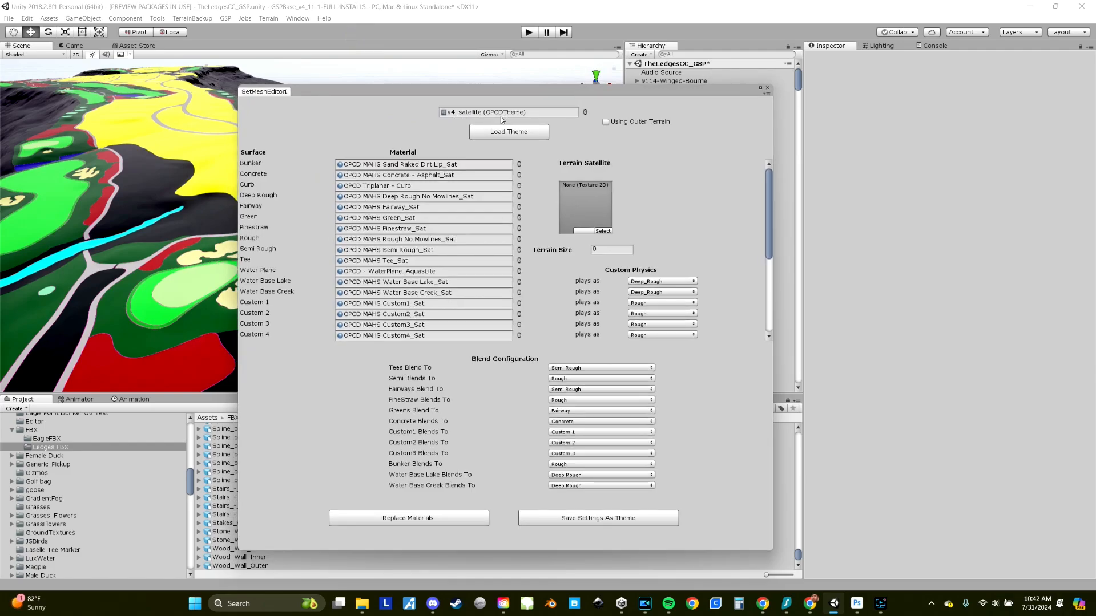
{"action": "left_click", "coordinate": [494, 134]}
Replace the materials of all course splines with the loaded theme's and save the theme as NewOPCDTheme
{"action": "left_click", "coordinate": [402, 520]}
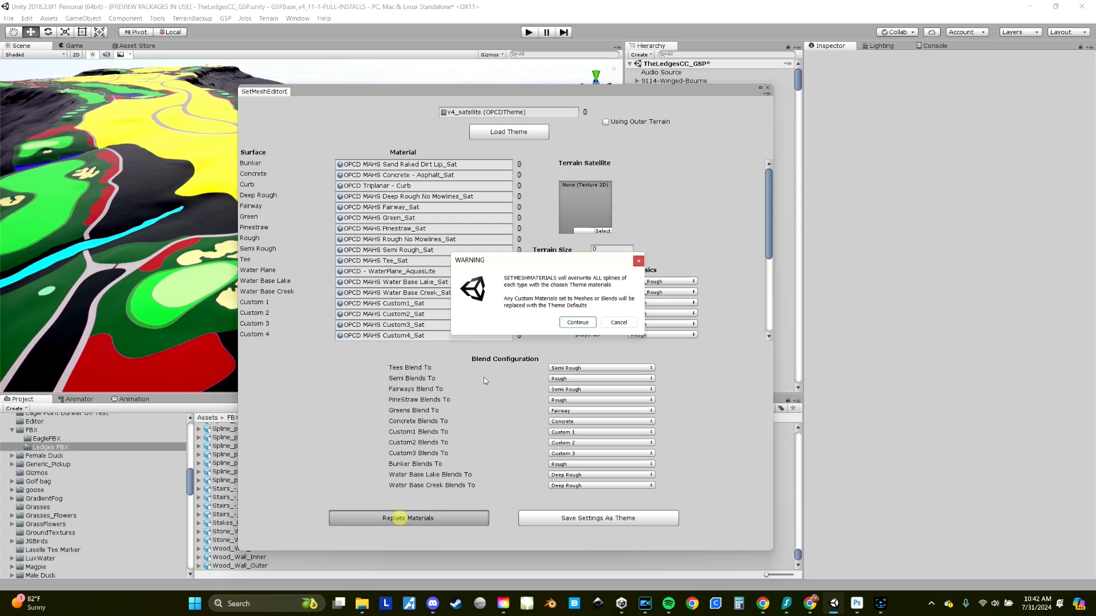
{"action": "left_click", "coordinate": [577, 323]}
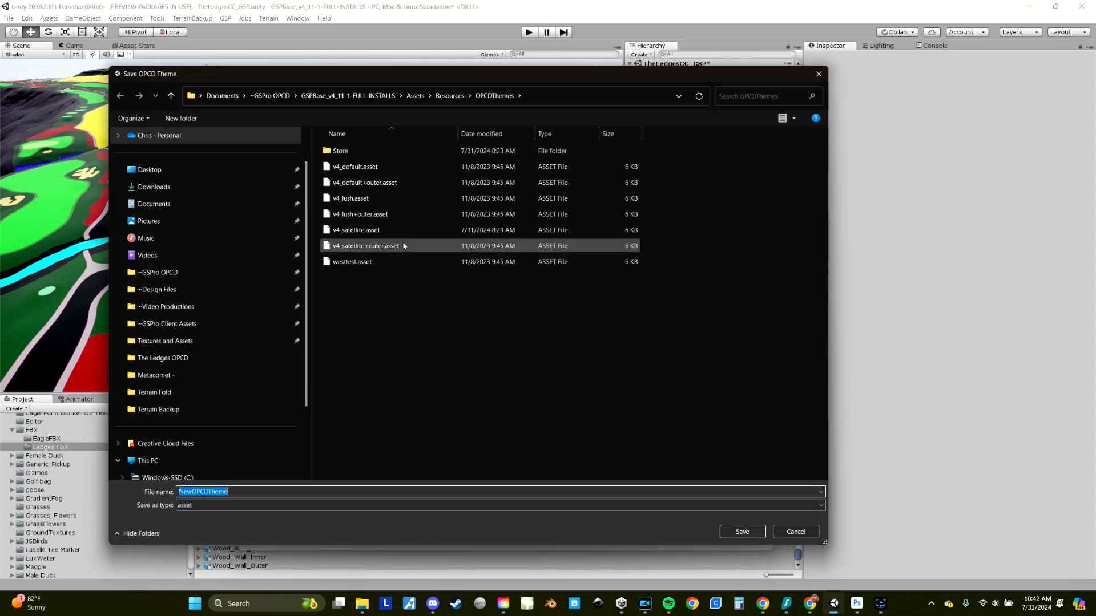
{"action": "left_click", "coordinate": [738, 532]}
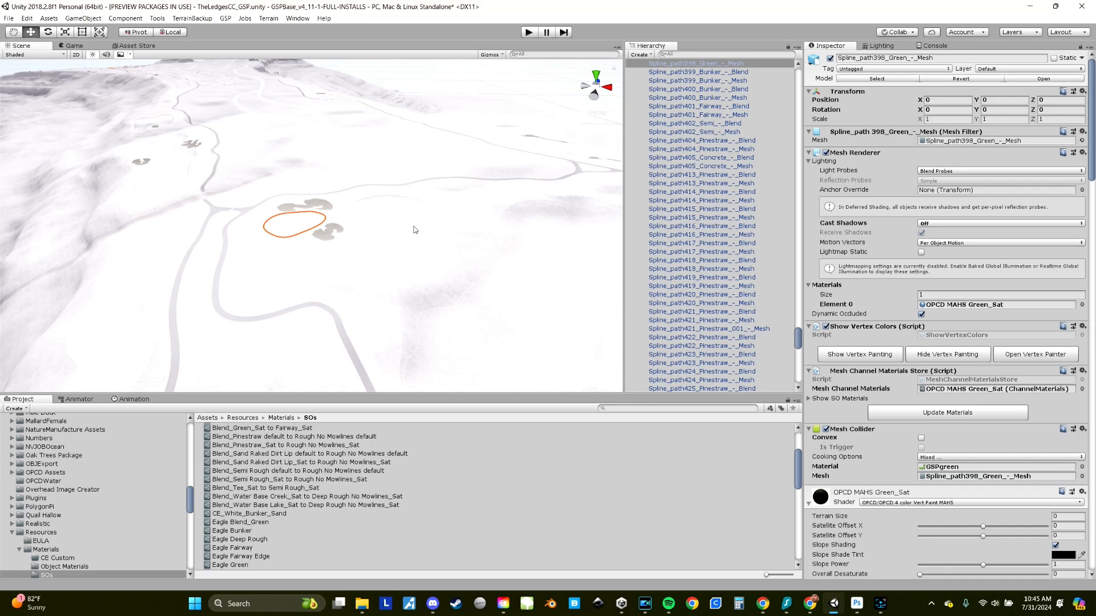
Examine the selected green mesh in the scene and the input textures of its OPCD MAHS Green_Sat material
{"action": "left_click_drag", "start_coordinate": [415, 228], "coordinate": [443, 227], "text": "alt"}
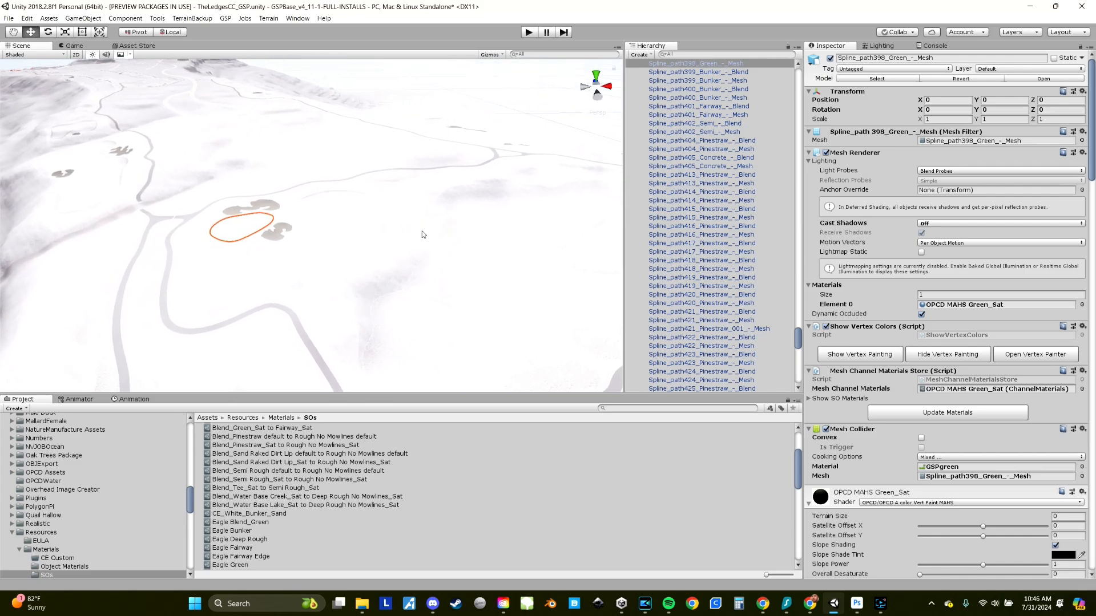
{"action": "middle_click_drag", "start_coordinate": [416, 235], "coordinate": [406, 233]}
{"action": "right_click_drag", "start_coordinate": [371, 231], "coordinate": [354, 214]}
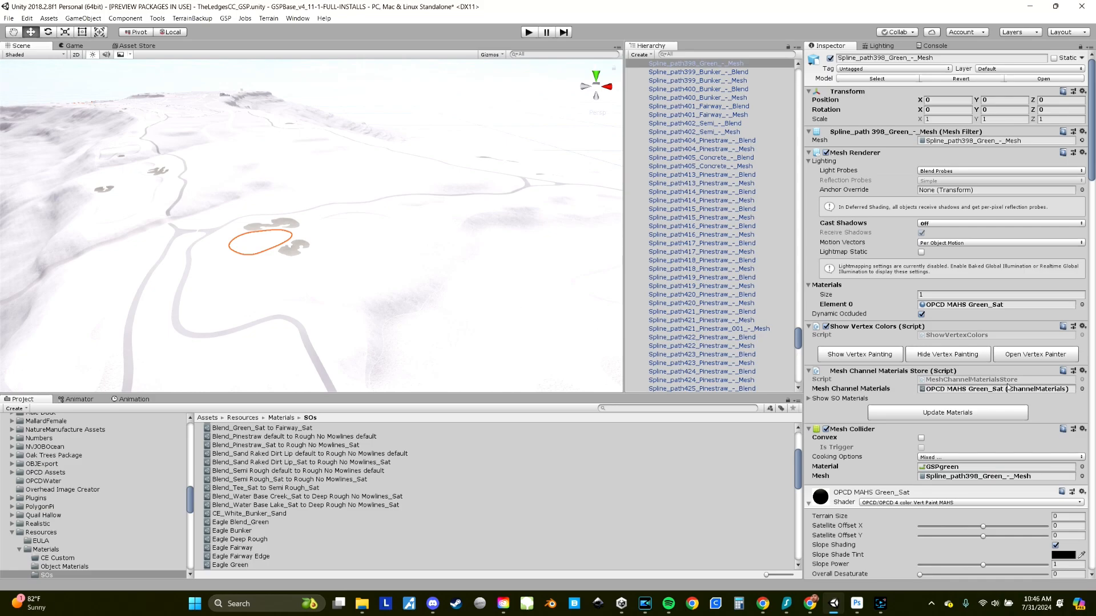
{"action": "scroll", "coordinate": [999, 393], "scroll_direction": "down", "scroll_amount": 10}
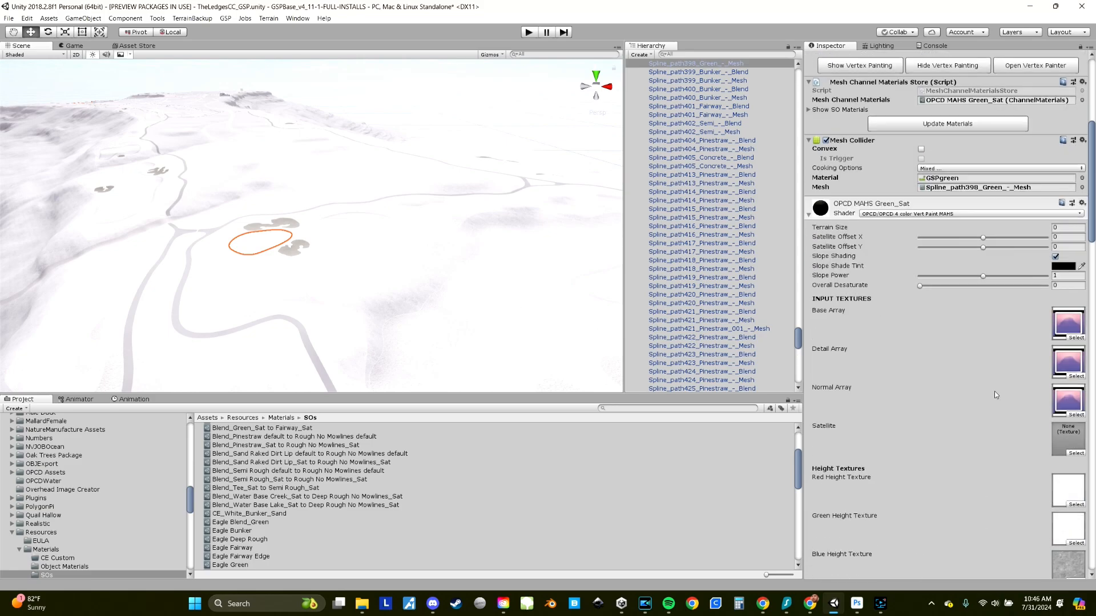
{"action": "scroll", "coordinate": [290, 294], "scroll_direction": "up", "scroll_amount": 8}
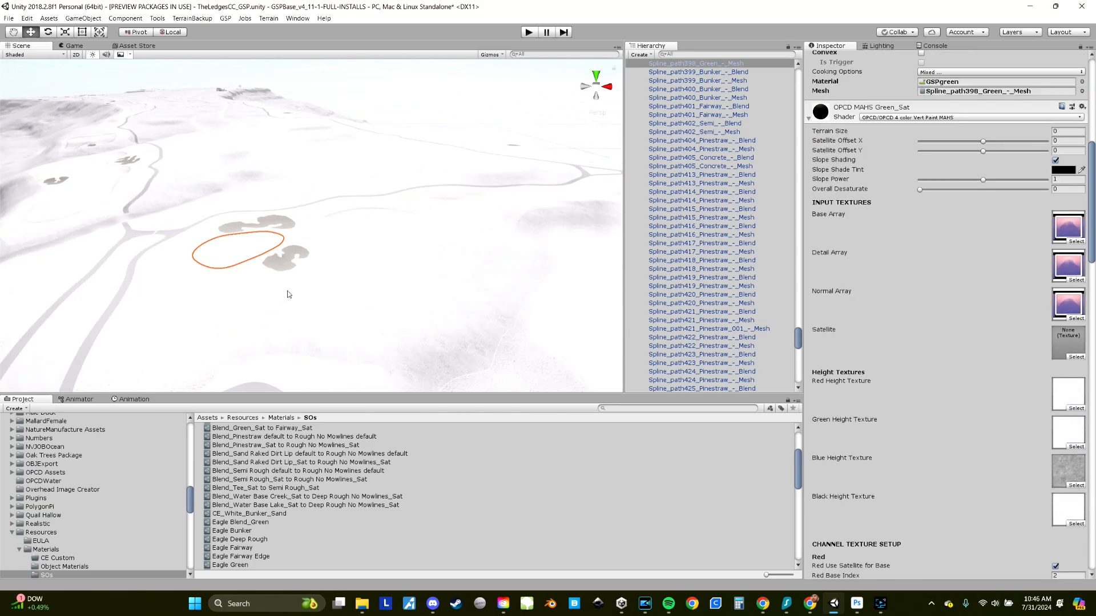
{"action": "right_click_drag", "start_coordinate": [256, 282], "coordinate": [228, 273]}
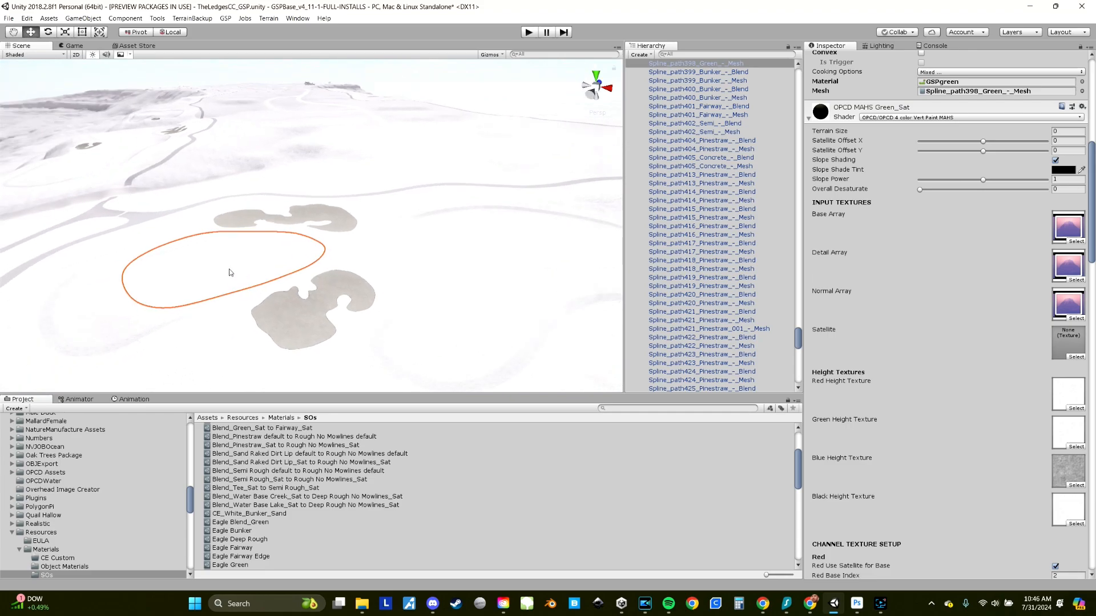
{"action": "scroll", "coordinate": [901, 194], "scroll_direction": "up", "scroll_amount": 5}
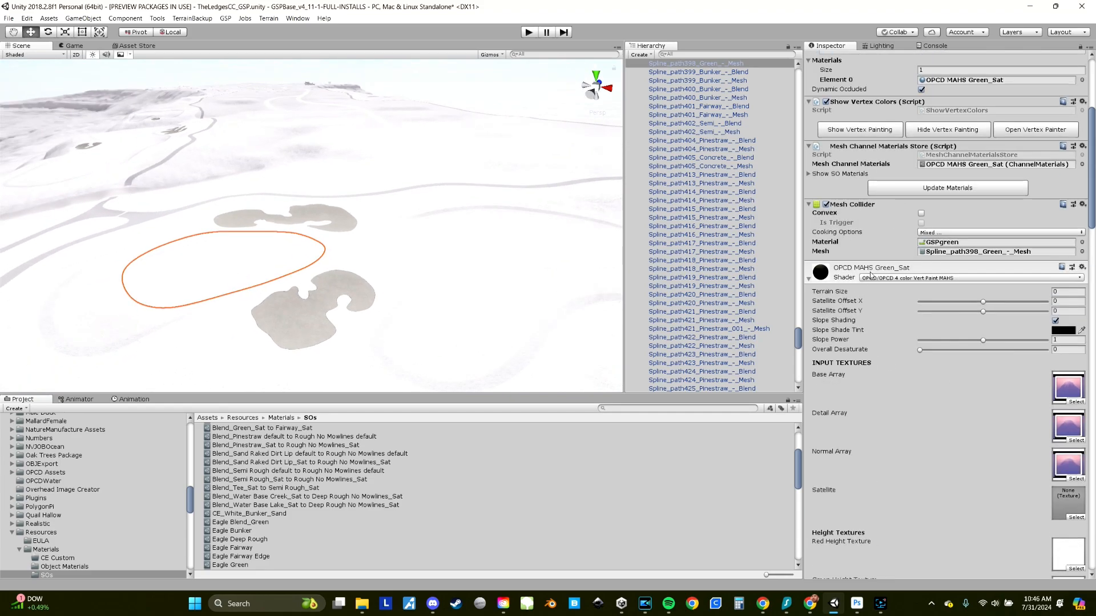
{"action": "scroll", "coordinate": [909, 307], "scroll_direction": "down", "scroll_amount": 3}
{"action": "scroll", "coordinate": [980, 272], "scroll_direction": "down", "scroll_amount": 5}
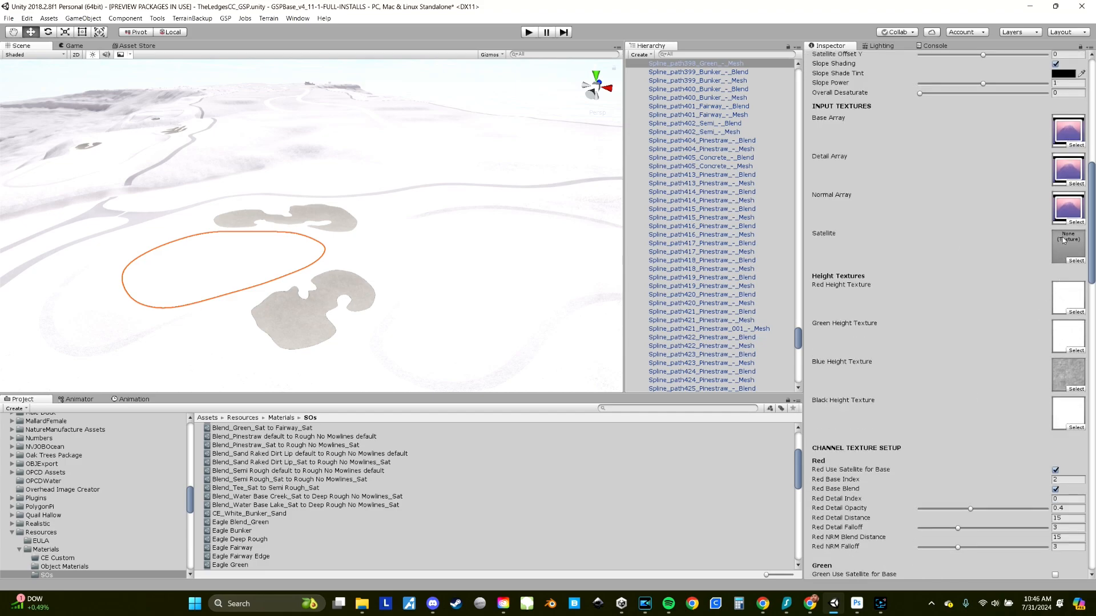
Assign TheLedgesCC_B_Shifted from the Terrain Backup folder as the Satellite texture of the OPCD MAHS Green_Sat material
{"action": "left_click", "coordinate": [1064, 252]}
{"action": "scroll", "coordinate": [51, 542], "scroll_direction": "down", "scroll_amount": 3}
{"action": "scroll", "coordinate": [98, 525], "scroll_direction": "down", "scroll_amount": 3}
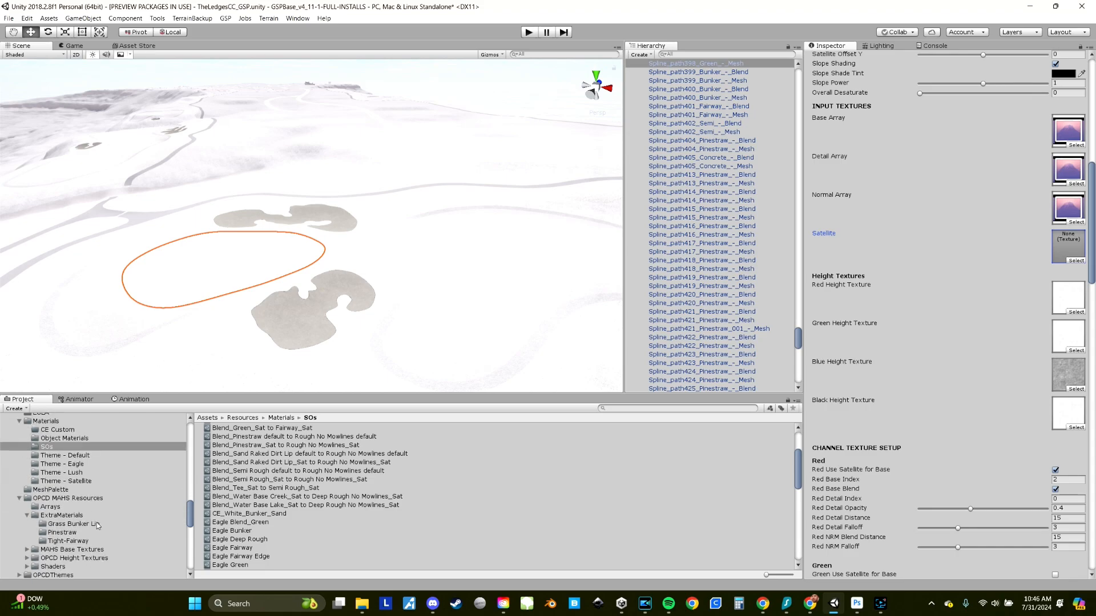
{"action": "scroll", "coordinate": [97, 525], "scroll_direction": "down", "scroll_amount": 2}
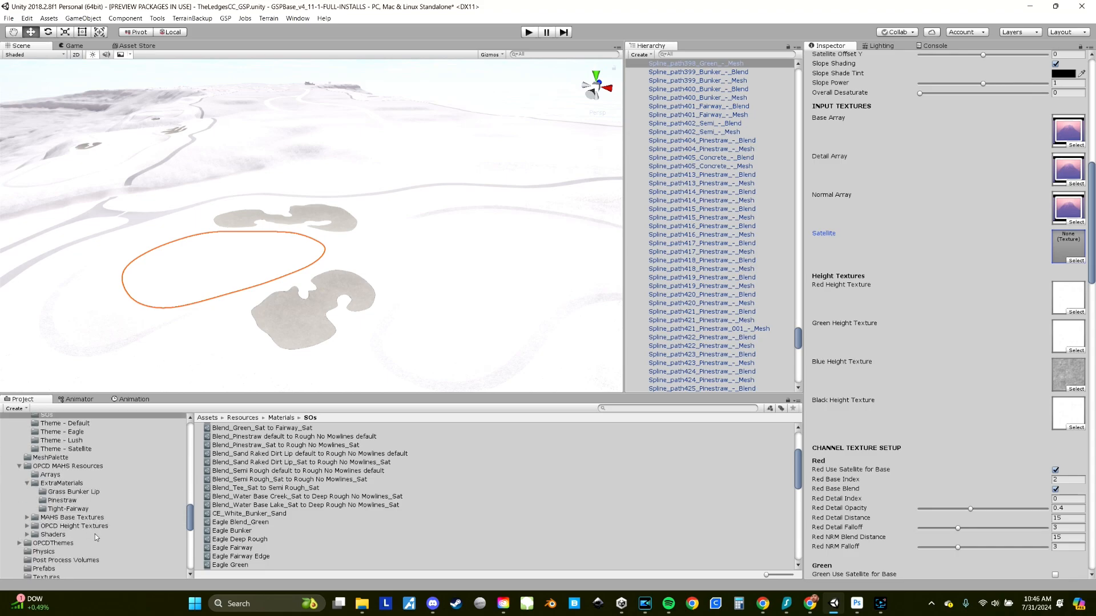
{"action": "scroll", "coordinate": [96, 537], "scroll_direction": "down", "scroll_amount": 6}
{"action": "scroll", "coordinate": [96, 537], "scroll_direction": "down", "scroll_amount": 3}
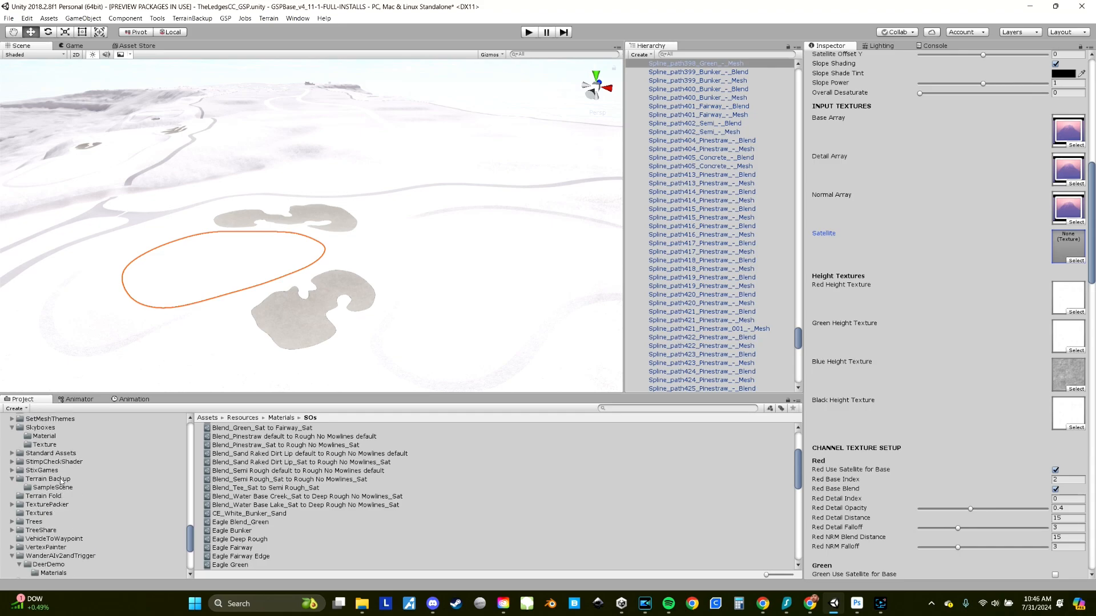
{"action": "left_click", "coordinate": [47, 479]}
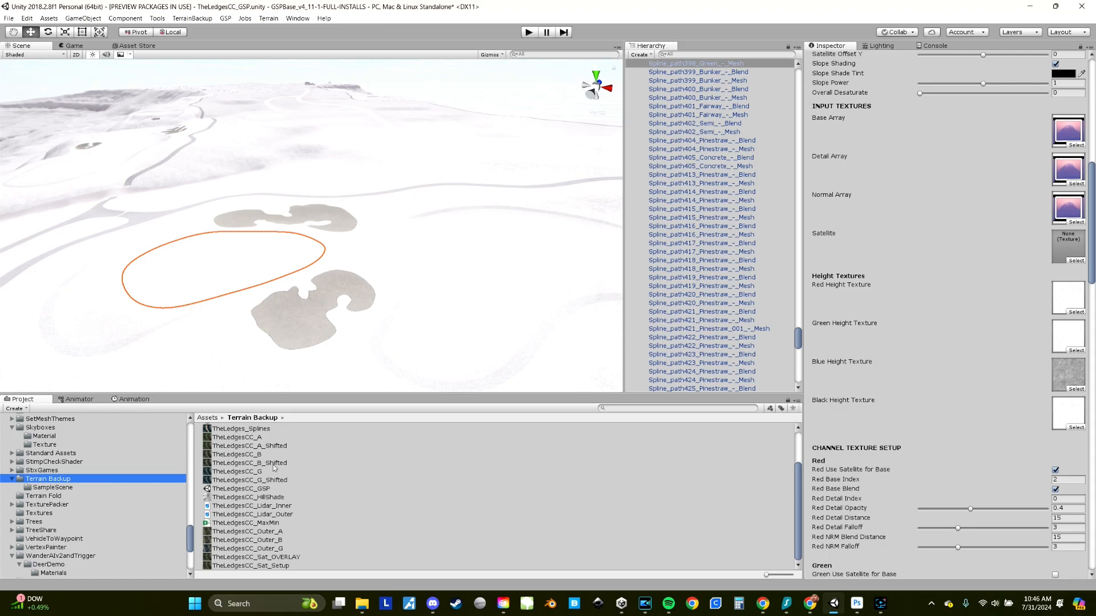
{"action": "left_click_drag", "start_coordinate": [273, 465], "coordinate": [1065, 254]}
Select the fairway mesh around the green and assign TheLedgesCC_B_Shifted as its material's Satellite texture
{"action": "right_click_drag", "start_coordinate": [434, 307], "coordinate": [406, 309]}
{"action": "middle_click_drag", "start_coordinate": [406, 308], "coordinate": [416, 277]}
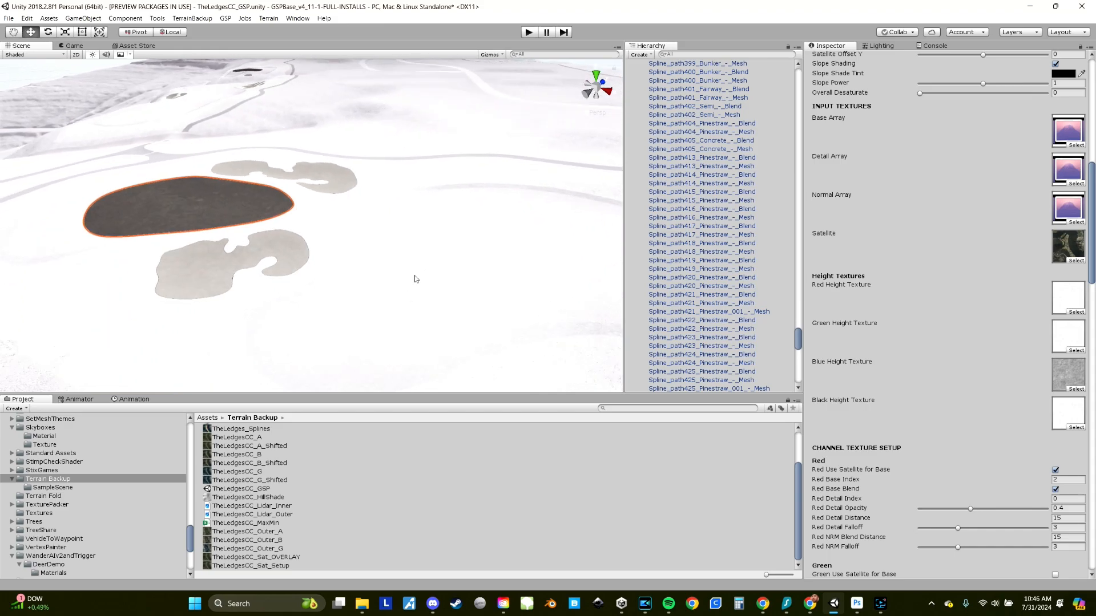
{"action": "left_click", "coordinate": [415, 275]}
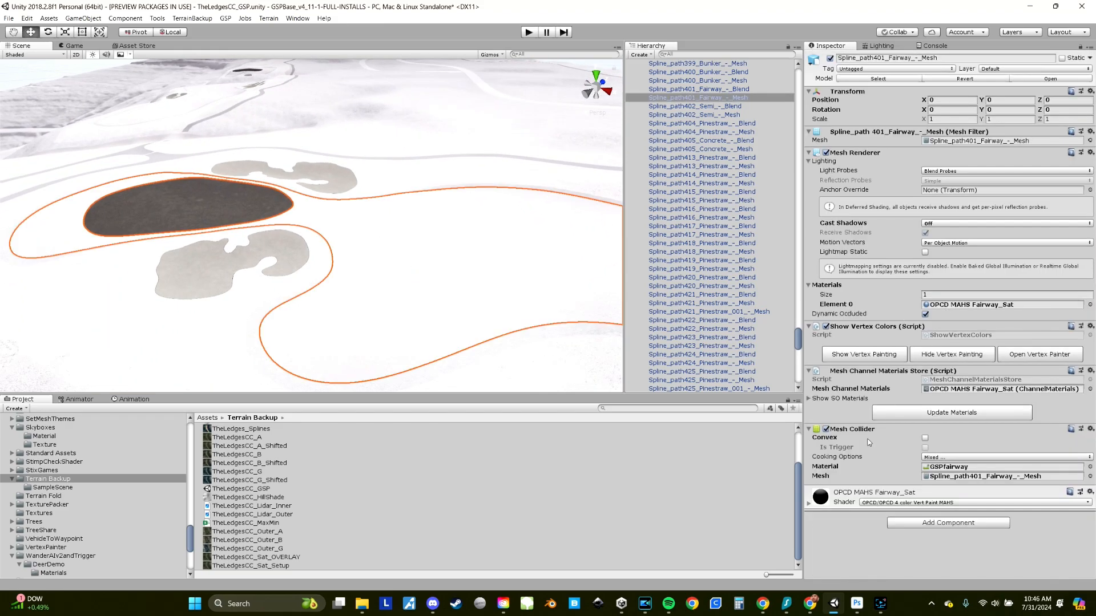
{"action": "left_click", "coordinate": [810, 504]}
{"action": "scroll", "coordinate": [890, 447], "scroll_direction": "down", "scroll_amount": 10}
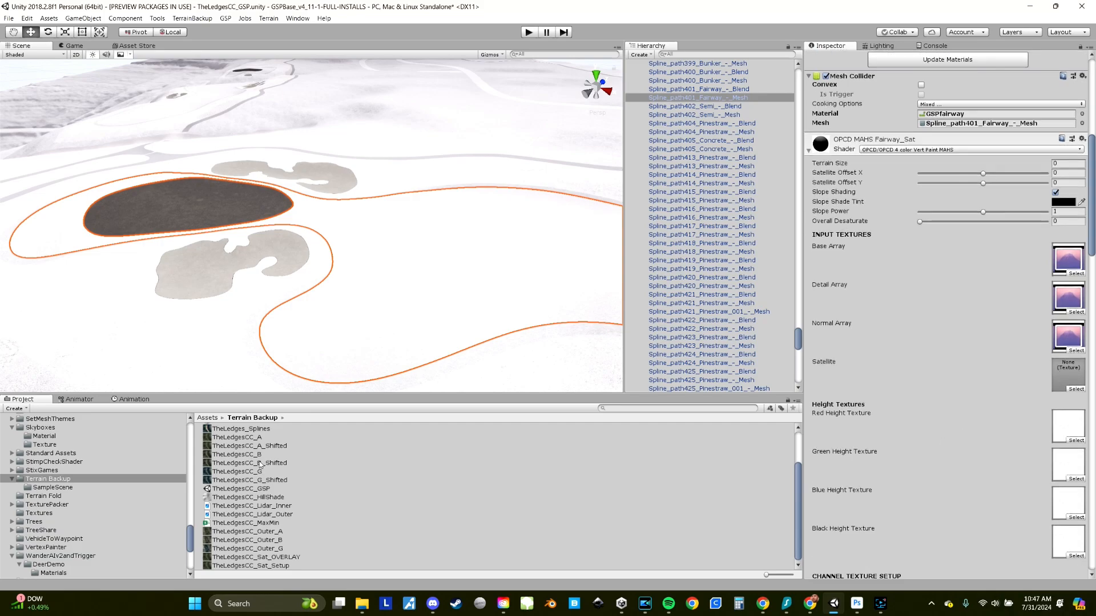
{"action": "left_click_drag", "start_coordinate": [251, 463], "coordinate": [1067, 374]}
Set the Terrain Size of the OPCD MAHS Fairway_Sat material to 2800
{"action": "scroll", "coordinate": [371, 283], "scroll_direction": "down", "scroll_amount": 8}
{"action": "middle_click_drag", "start_coordinate": [404, 235], "coordinate": [387, 276]}
{"action": "right_click_drag", "start_coordinate": [386, 275], "coordinate": [380, 266]}
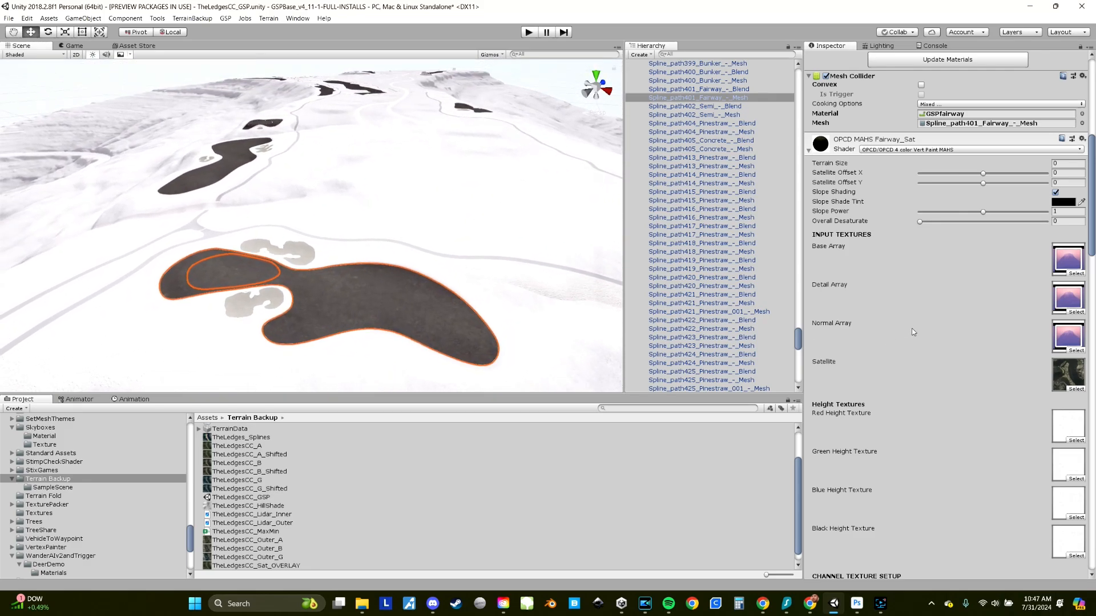
{"action": "scroll", "coordinate": [964, 345], "scroll_direction": "up", "scroll_amount": 2}
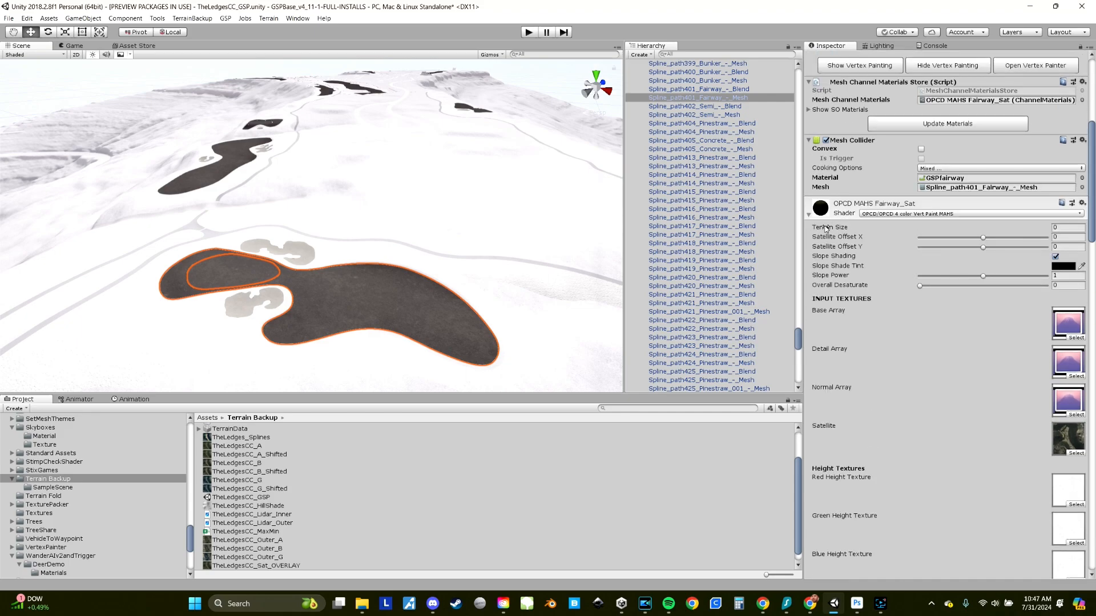
{"action": "left_click", "coordinate": [1059, 227]}
{"action": "double_click", "coordinate": [1067, 231]}
{"action": "type", "text": "2800"}
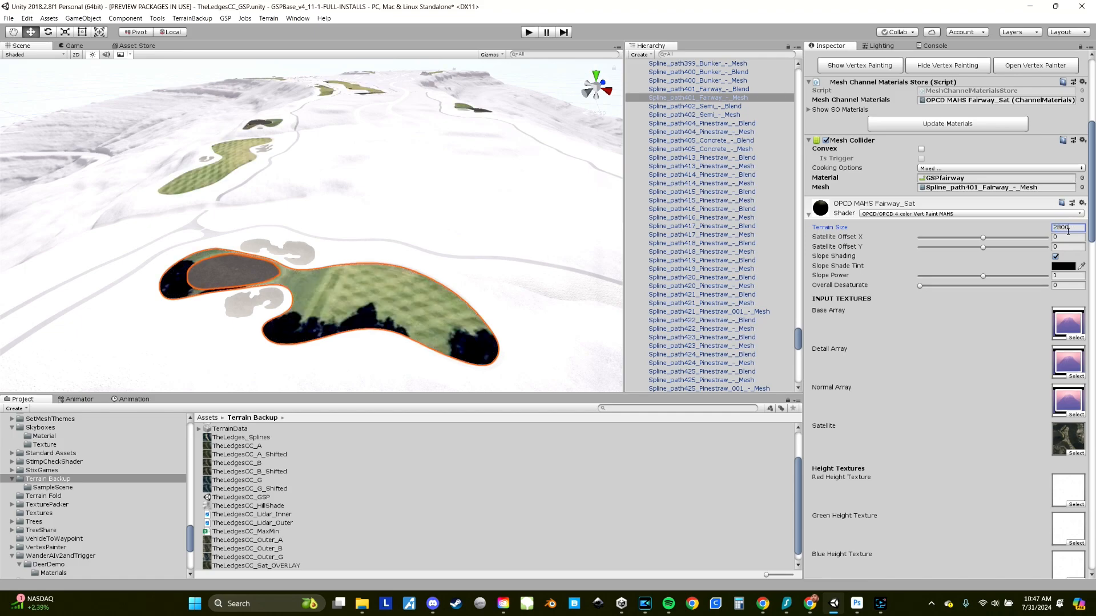
Select the green mesh and set its OPCD MAHS Green_Sat material's Terrain Size to 2800
{"action": "left_click", "coordinate": [222, 270]}
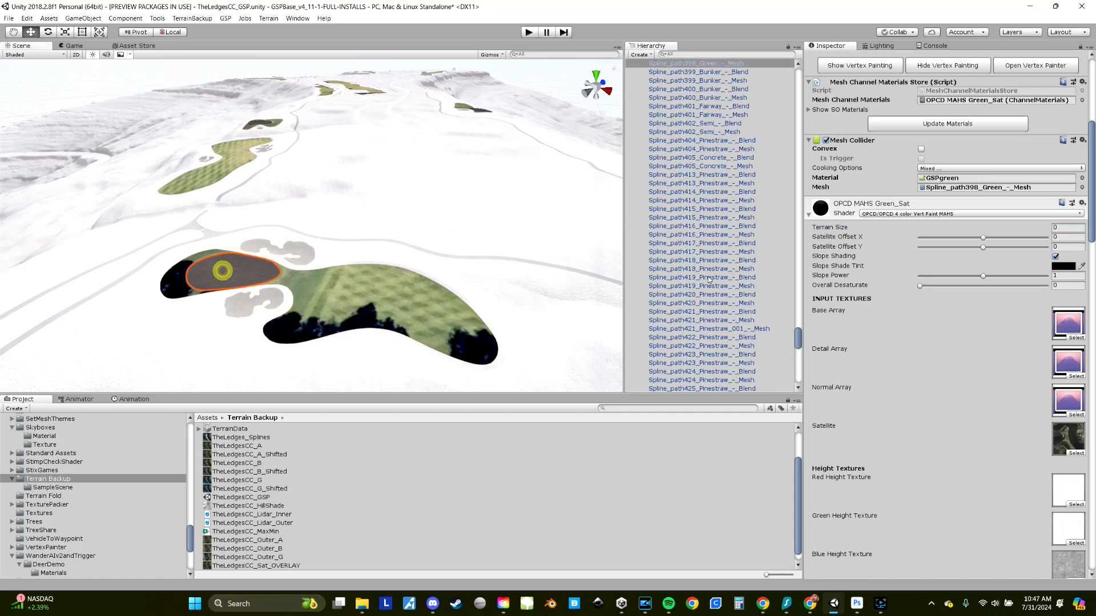
{"action": "double_click", "coordinate": [1063, 227]}
{"action": "type", "text": "2800"}
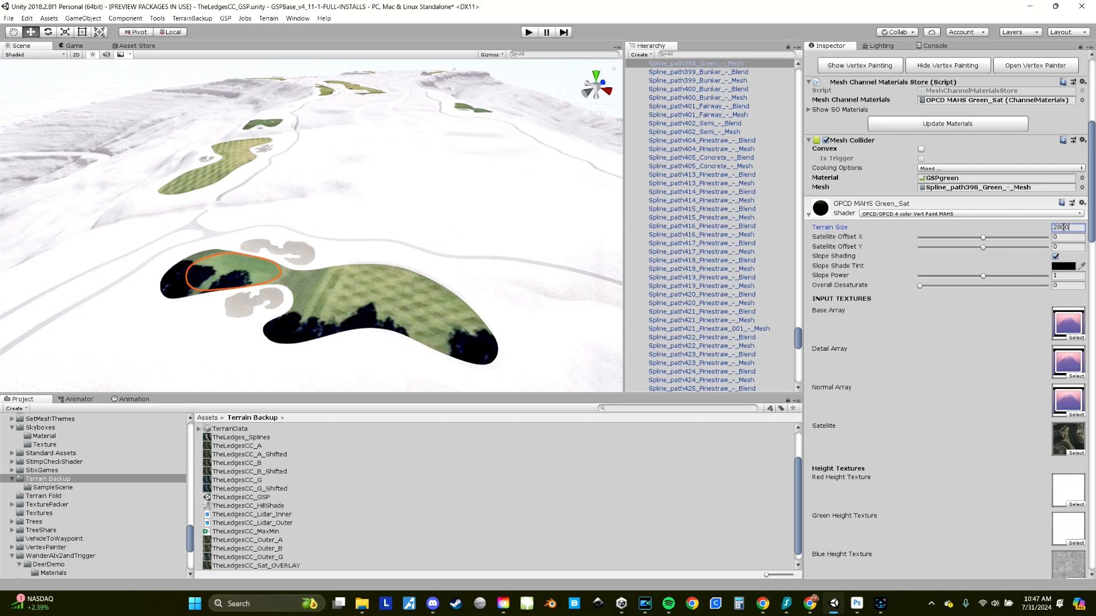
Examine how the satellite imagery lies on the green and the fairways across the course
{"action": "left_click", "coordinate": [250, 206]}
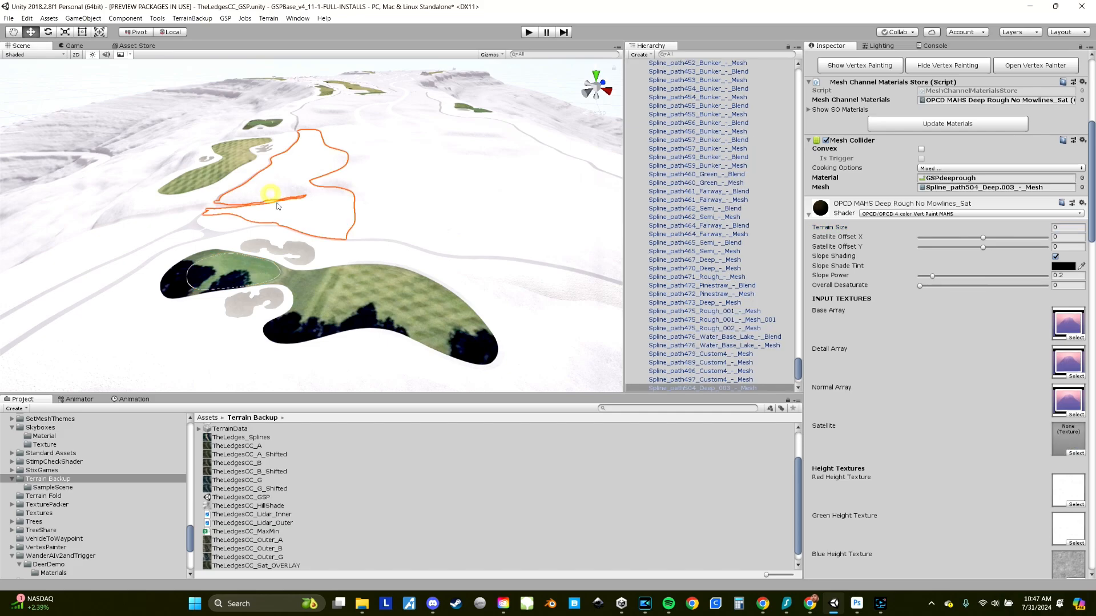
{"action": "right_click_drag", "start_coordinate": [273, 198], "coordinate": [326, 231]}
{"action": "scroll", "coordinate": [330, 233], "scroll_direction": "up", "scroll_amount": 4}
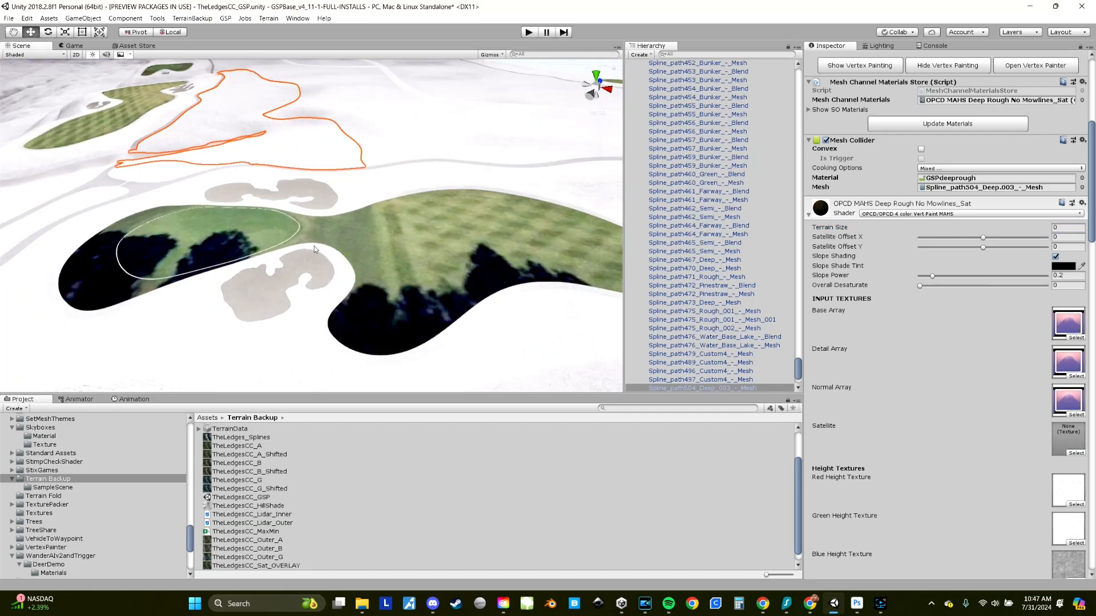
{"action": "middle_click_drag", "start_coordinate": [140, 246], "coordinate": [232, 254]}
{"action": "right_click_drag", "start_coordinate": [434, 266], "coordinate": [438, 294]}
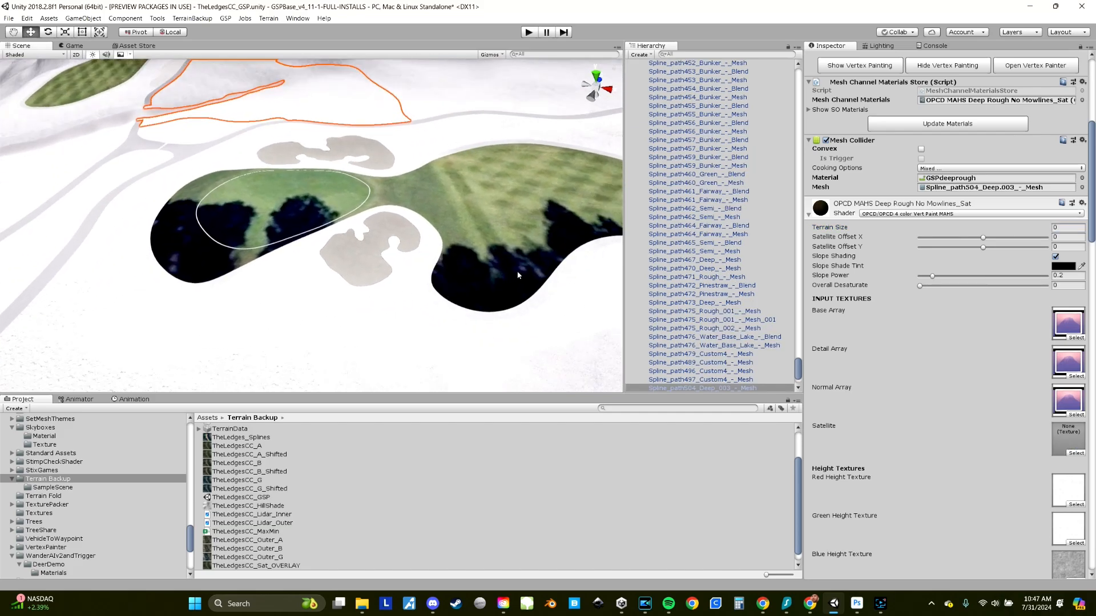
{"action": "middle_click_drag", "start_coordinate": [576, 257], "coordinate": [503, 273]}
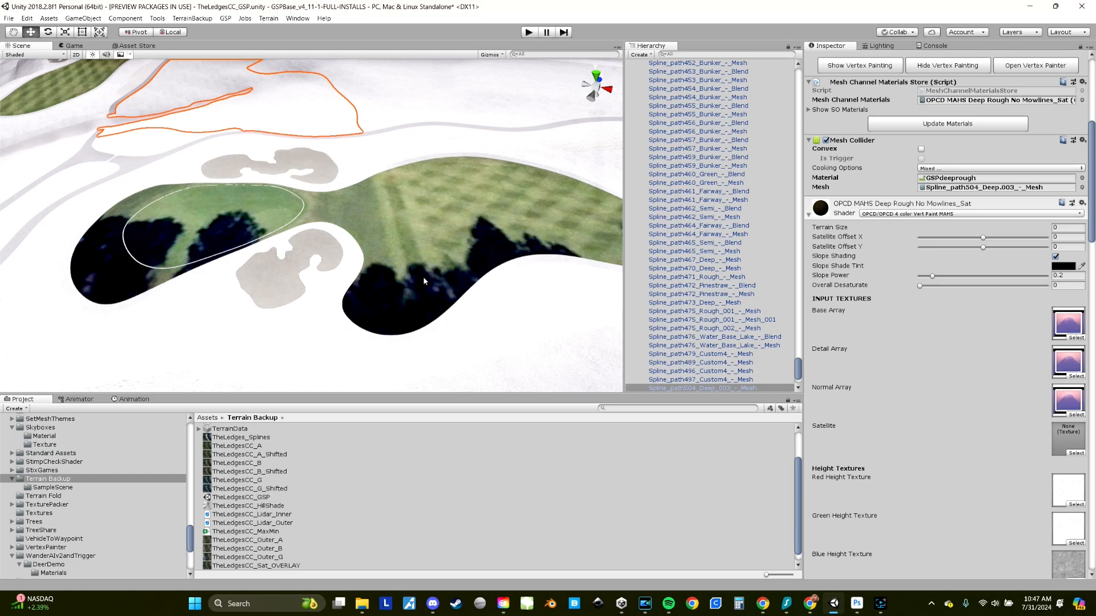
{"action": "middle_click_drag", "start_coordinate": [273, 191], "coordinate": [339, 234]}
{"action": "middle_click_drag", "start_coordinate": [220, 94], "coordinate": [375, 234]}
{"action": "scroll", "coordinate": [414, 279], "scroll_direction": "up", "scroll_amount": 5}
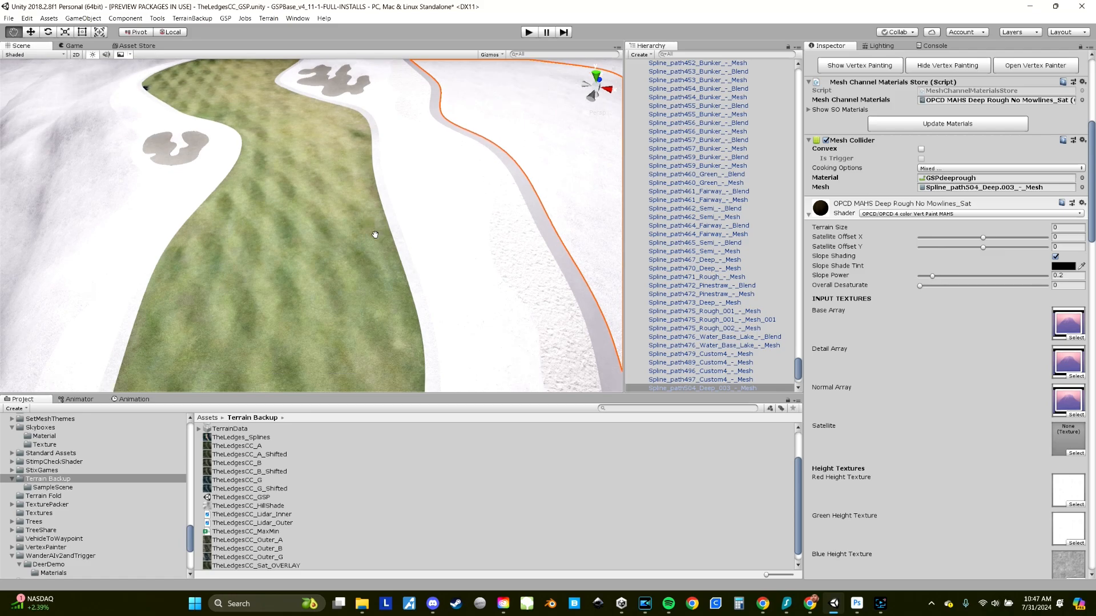
{"action": "scroll", "coordinate": [375, 234], "scroll_direction": "down", "scroll_amount": 8}
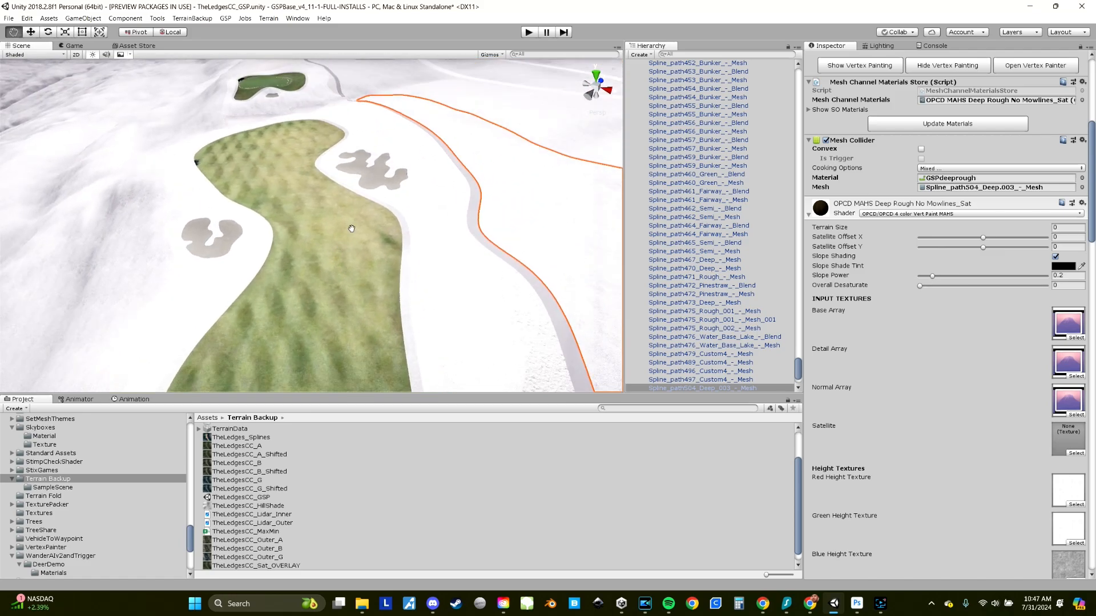
{"action": "scroll", "coordinate": [352, 228], "scroll_direction": "down", "scroll_amount": 3}
Select the rough mesh around the fairway and assign TheLedgesCC_B_Shifted as its material's Satellite texture
{"action": "left_click", "coordinate": [416, 330]}
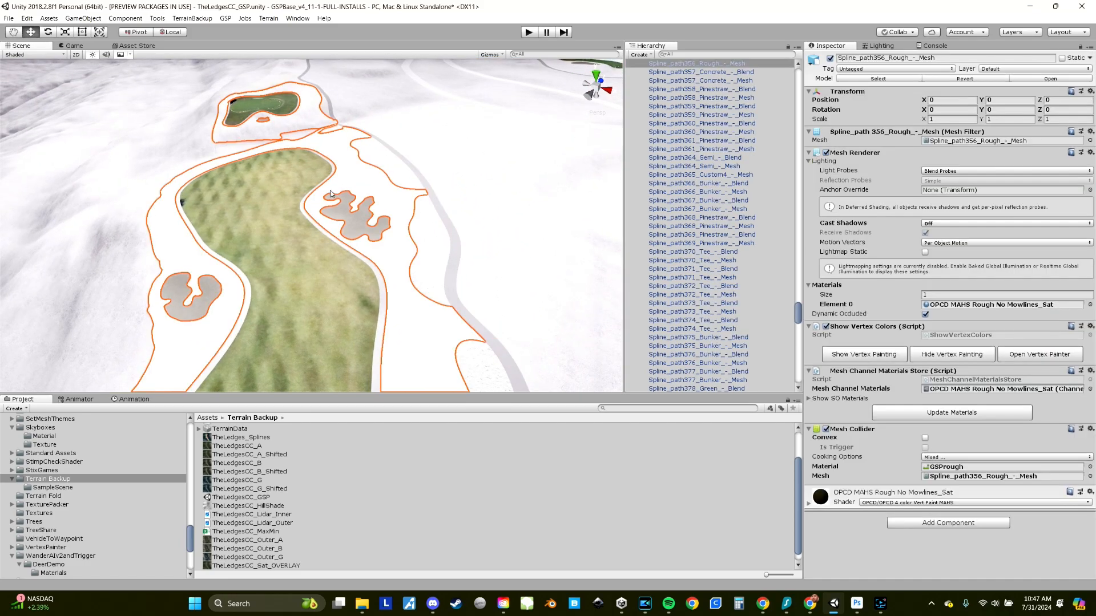
{"action": "left_click", "coordinate": [809, 504]}
{"action": "scroll", "coordinate": [872, 460], "scroll_direction": "down", "scroll_amount": 5}
{"action": "scroll", "coordinate": [894, 444], "scroll_direction": "down", "scroll_amount": 5}
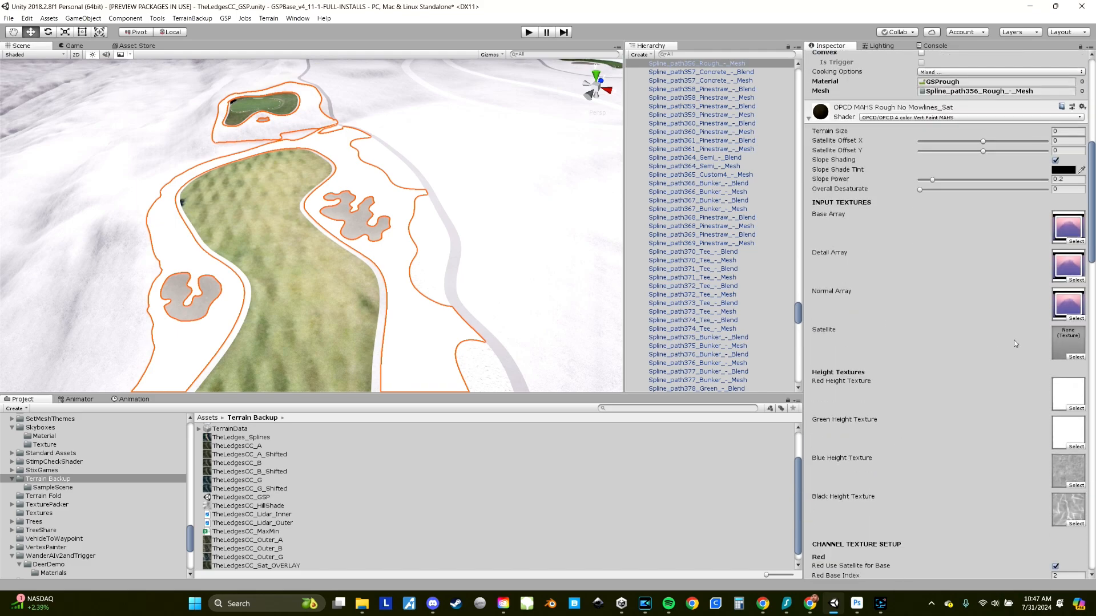
{"action": "left_click_drag", "start_coordinate": [263, 471], "coordinate": [1060, 339]}
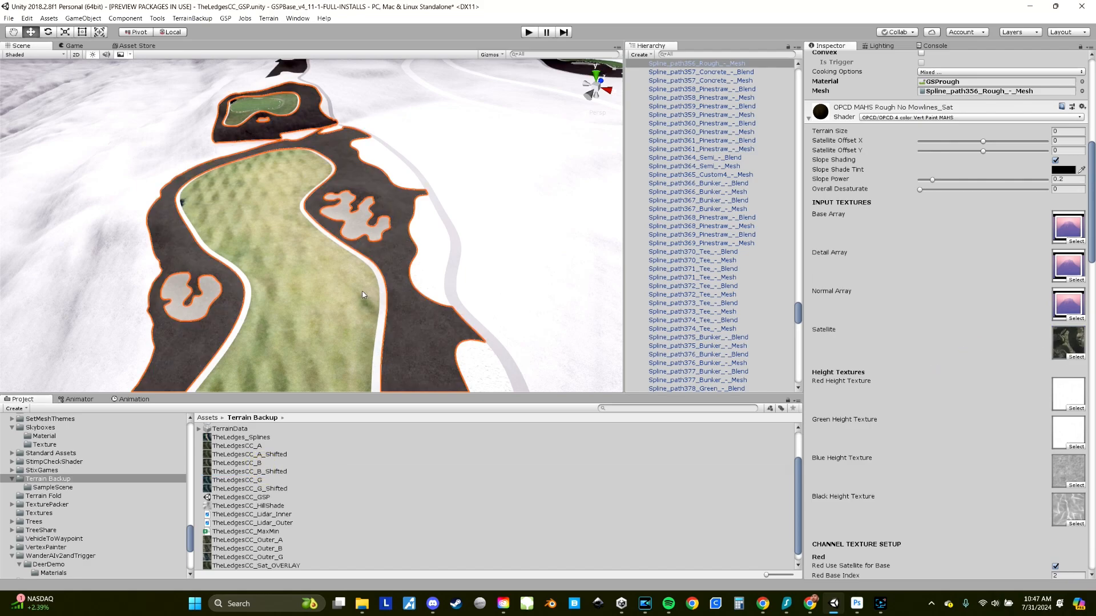
Set the Terrain Size of the OPCD MAHS Rough No Mowlines_Sat material to 2800
{"action": "right_click_drag", "start_coordinate": [436, 287], "coordinate": [442, 278]}
{"action": "left_click", "coordinate": [1062, 132]}
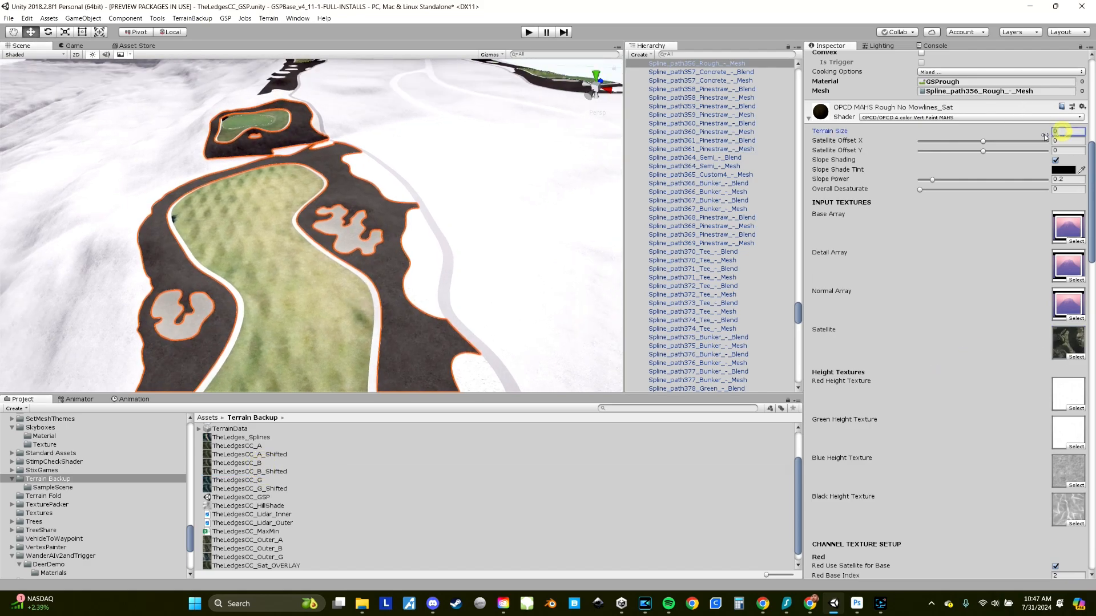
{"action": "type", "text": "2800"}
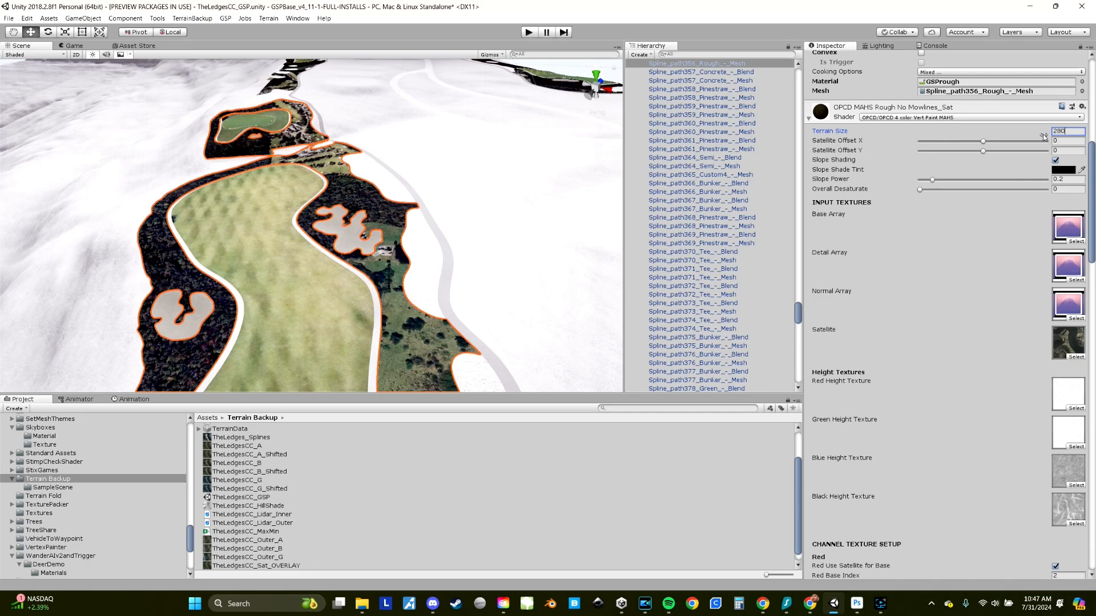
{"action": "key", "text": "Return"}
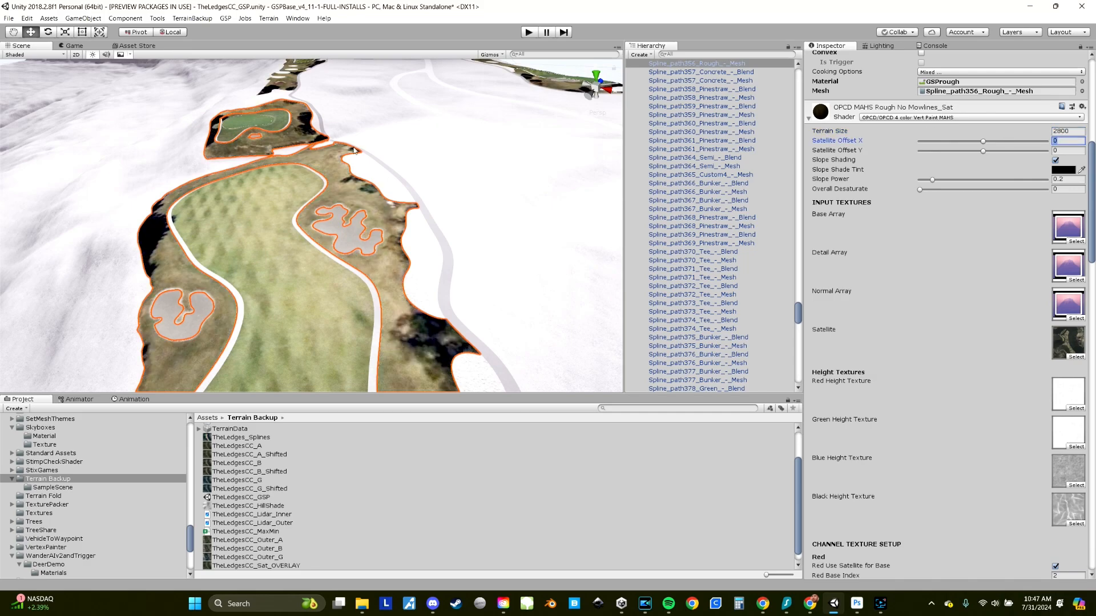
Examine how the satellite imagery lies on the rough around the holes, and compare it with the fairway and green meshes
{"action": "scroll", "coordinate": [349, 196], "scroll_direction": "down", "scroll_amount": 5}
{"action": "scroll", "coordinate": [348, 195], "scroll_direction": "down", "scroll_amount": 3}
{"action": "middle_click_drag", "start_coordinate": [431, 189], "coordinate": [274, 147]}
{"action": "scroll", "coordinate": [277, 136], "scroll_direction": "down", "scroll_amount": 4}
{"action": "key", "text": "f"}
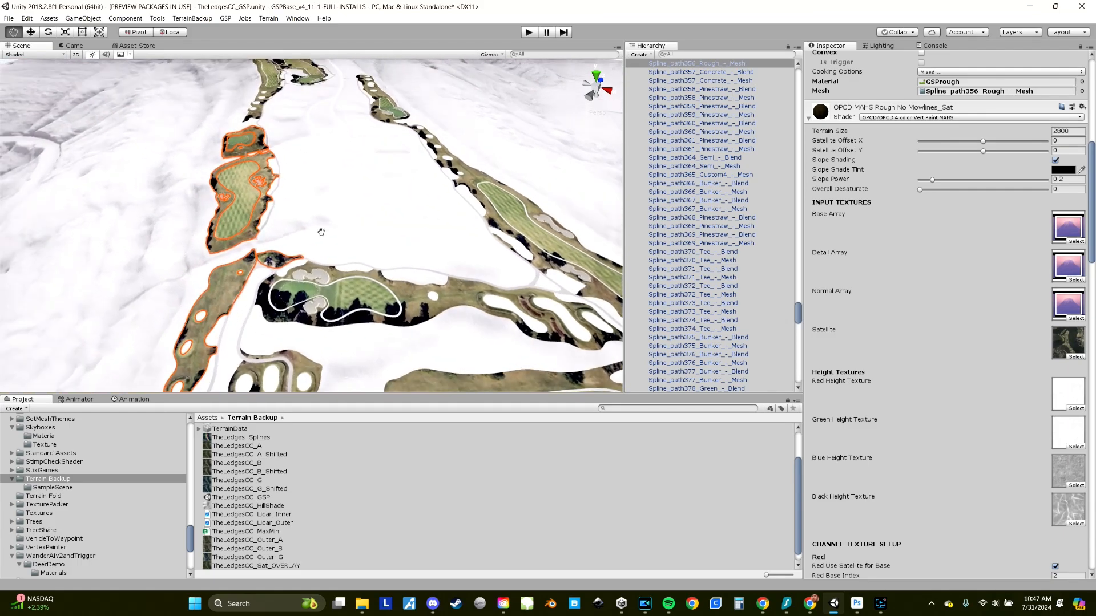
{"action": "right_click_drag", "start_coordinate": [275, 221], "coordinate": [316, 198]}
{"action": "middle_click_drag", "start_coordinate": [234, 210], "coordinate": [315, 193]}
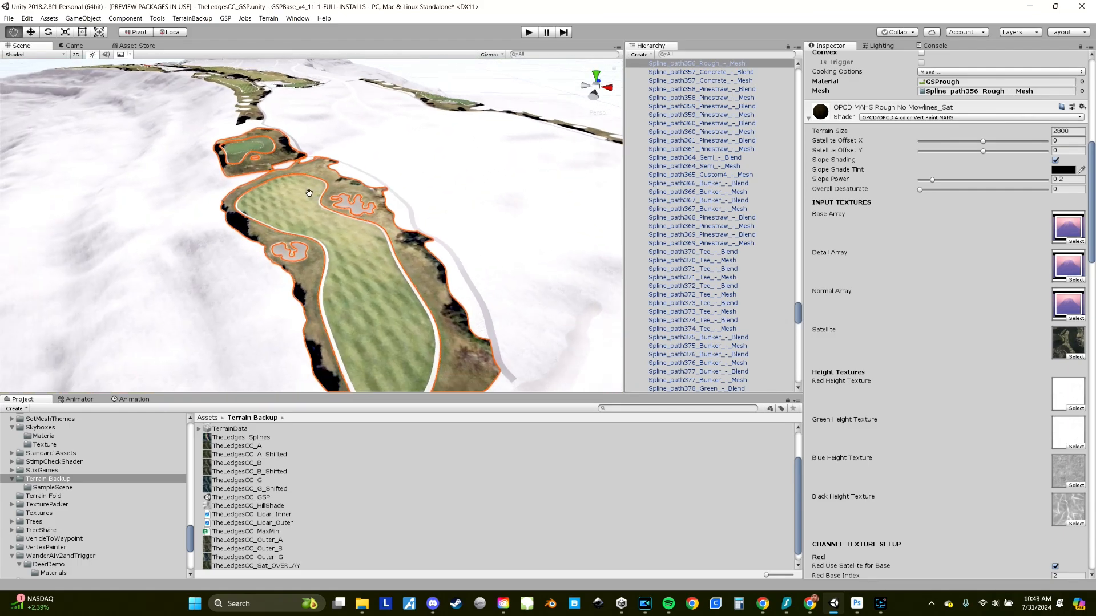
{"action": "right_click_drag", "start_coordinate": [315, 193], "coordinate": [387, 206]}
{"action": "middle_click_drag", "start_coordinate": [252, 201], "coordinate": [350, 208]}
{"action": "scroll", "coordinate": [350, 208], "scroll_direction": "up", "scroll_amount": 2}
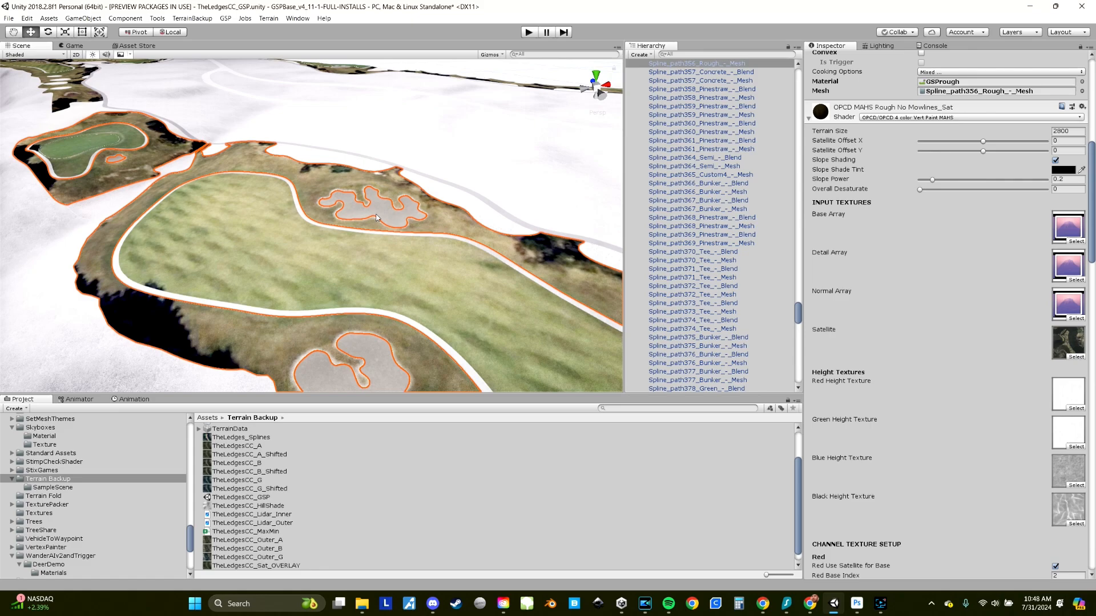
{"action": "scroll", "coordinate": [376, 222], "scroll_direction": "up", "scroll_amount": 2}
{"action": "middle_click_drag", "start_coordinate": [538, 242], "coordinate": [455, 235]}
{"action": "scroll", "coordinate": [454, 235], "scroll_direction": "down", "scroll_amount": 2}
{"action": "right_click_drag", "start_coordinate": [443, 248], "coordinate": [433, 252]}
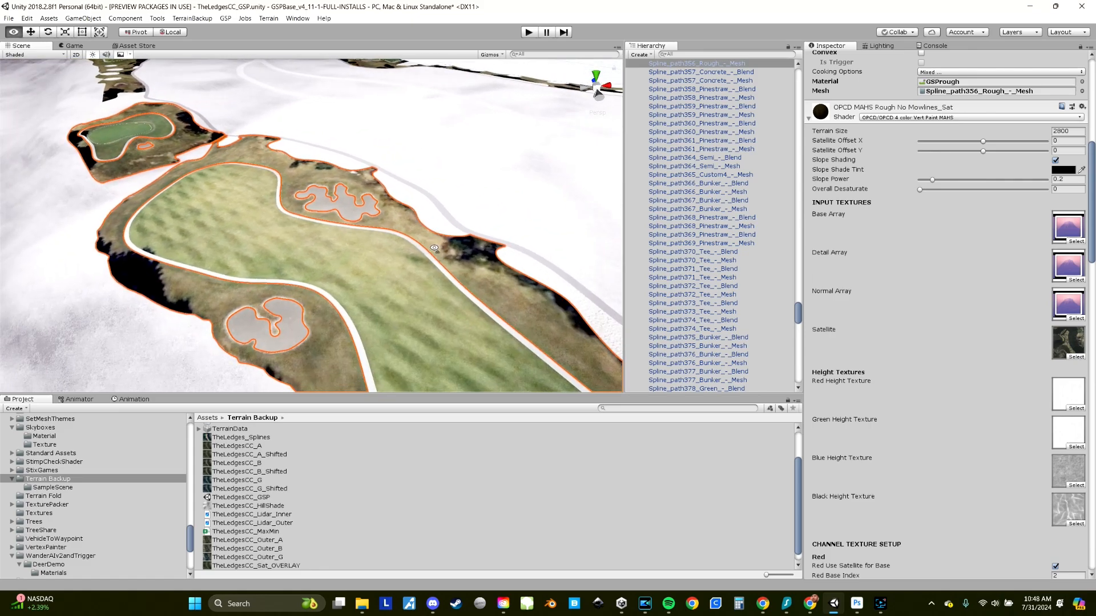
{"action": "right_click_drag", "start_coordinate": [420, 293], "coordinate": [417, 285]}
{"action": "middle_click_drag", "start_coordinate": [418, 285], "coordinate": [393, 273]}
{"action": "right_click_drag", "start_coordinate": [392, 273], "coordinate": [359, 259]}
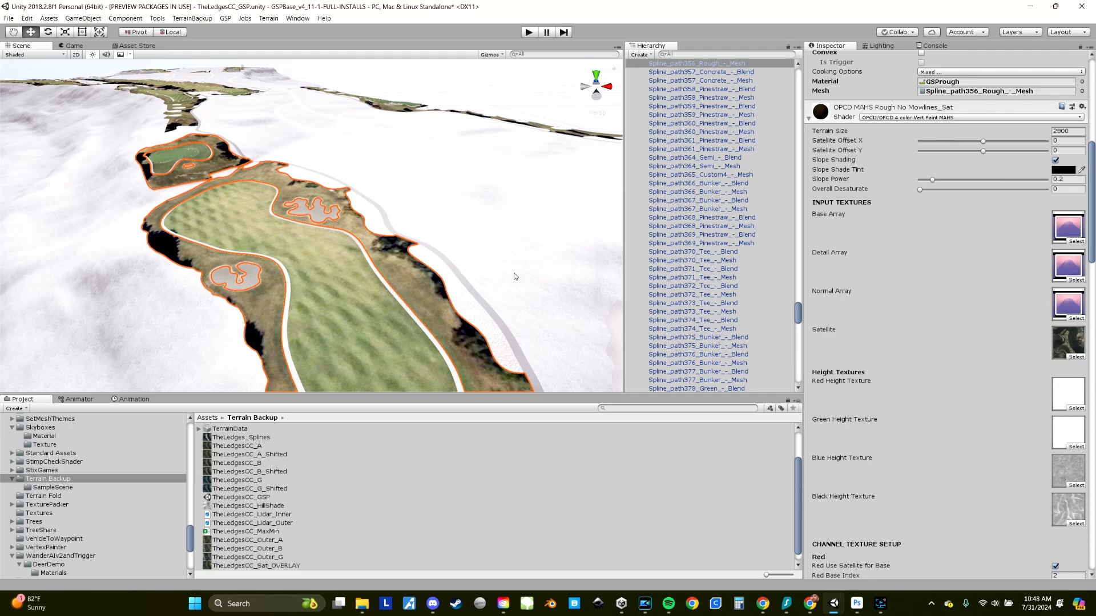
{"action": "right_click_drag", "start_coordinate": [514, 277], "coordinate": [511, 277]}
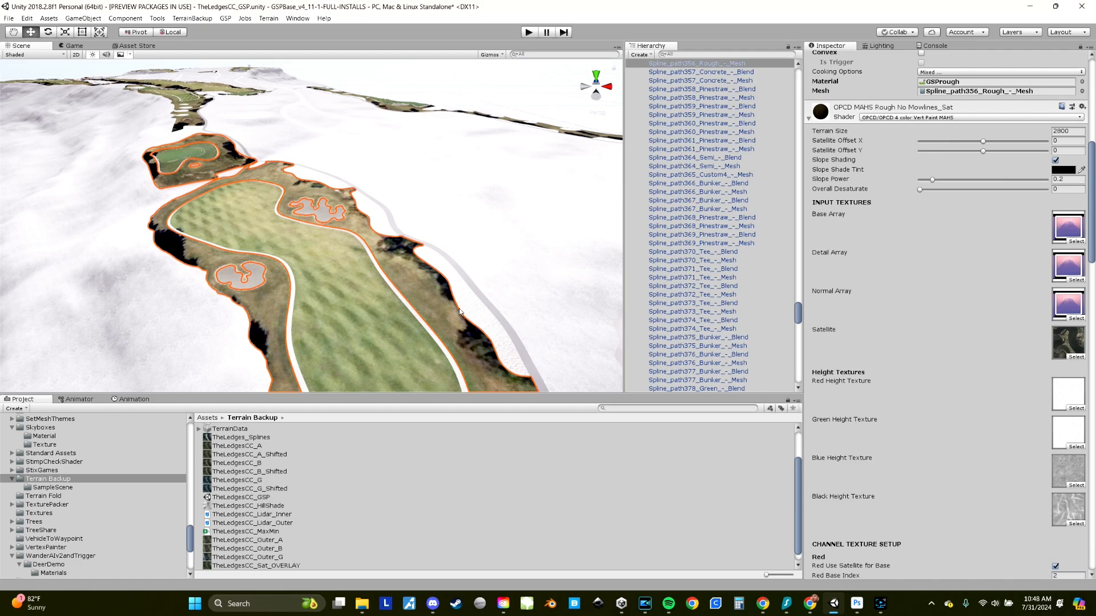
{"action": "left_click", "coordinate": [358, 305]}
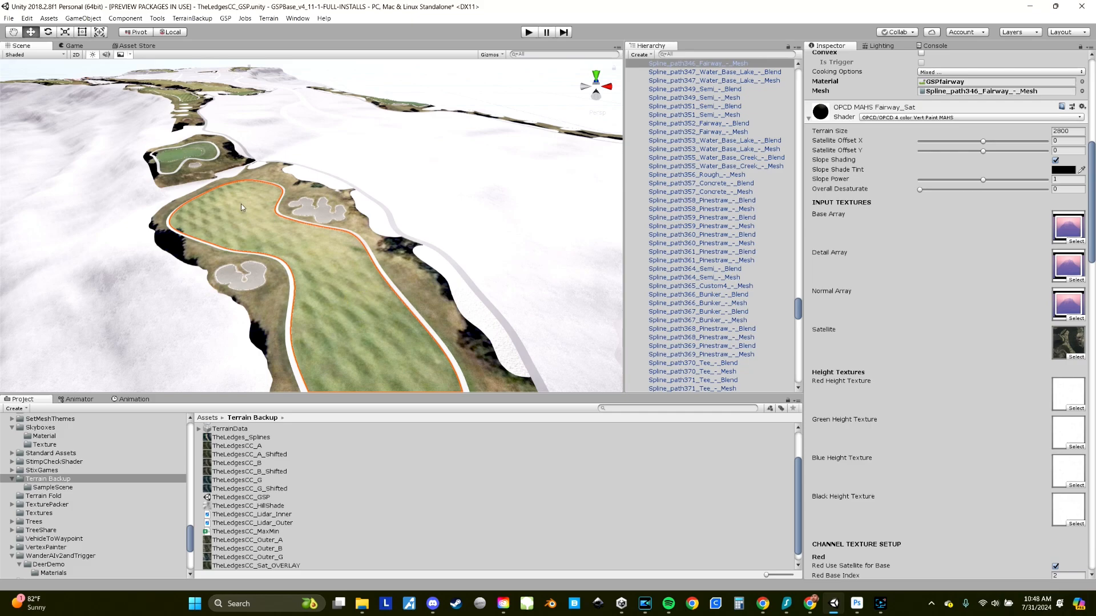
{"action": "left_click", "coordinate": [165, 155]}
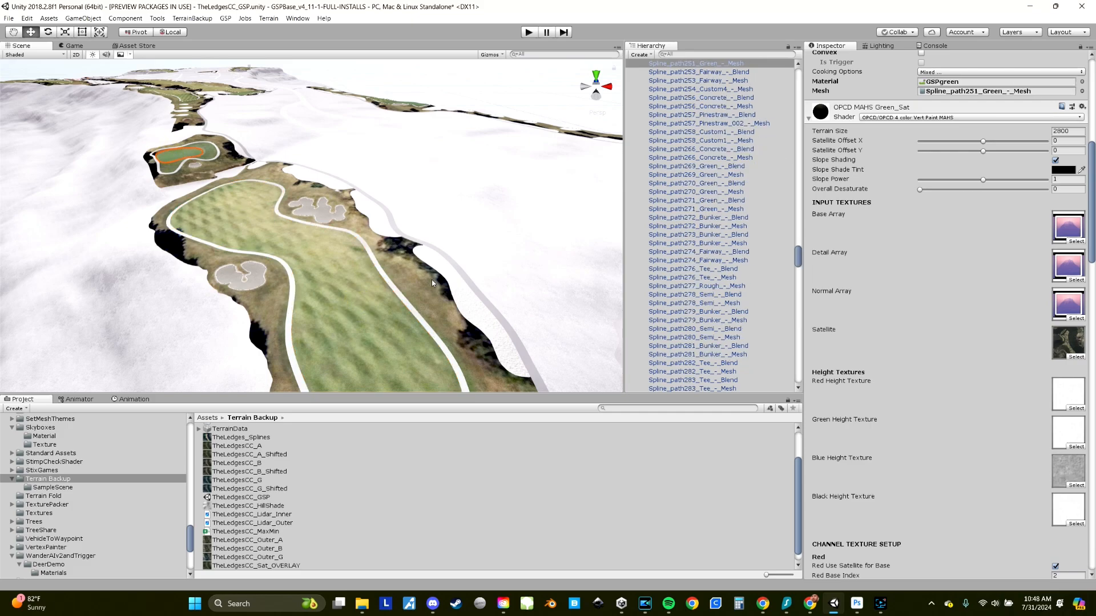
Select the pinestraw bed beside the cart path and turn off Red Use Satellite for Base in its OPCD MAHS Pinestraw_Sat material
{"action": "left_click", "coordinate": [458, 293]}
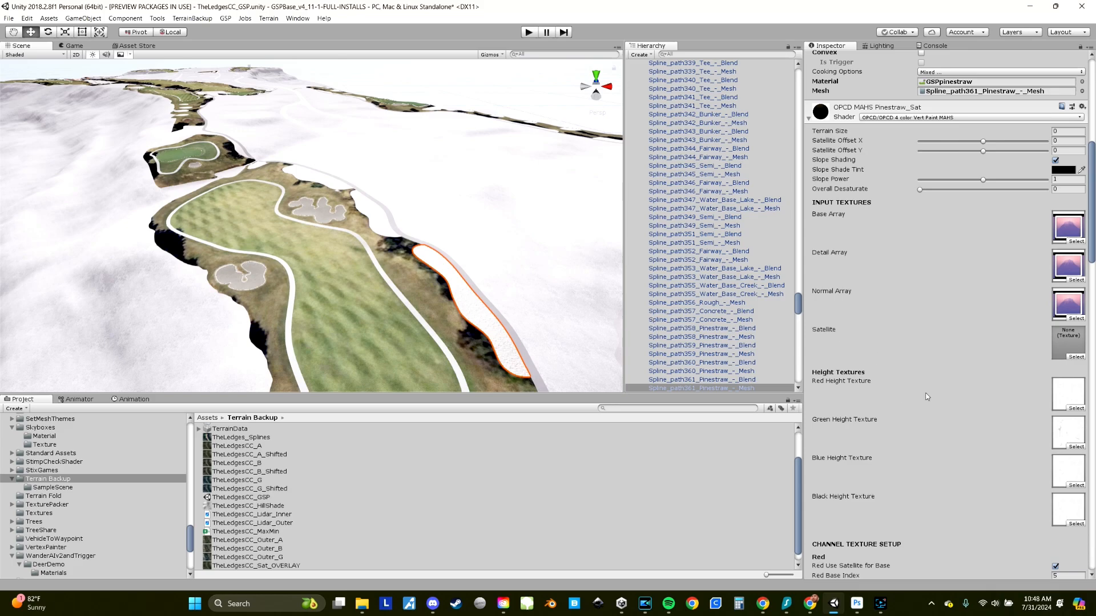
{"action": "scroll", "coordinate": [916, 388], "scroll_direction": "down", "scroll_amount": 4}
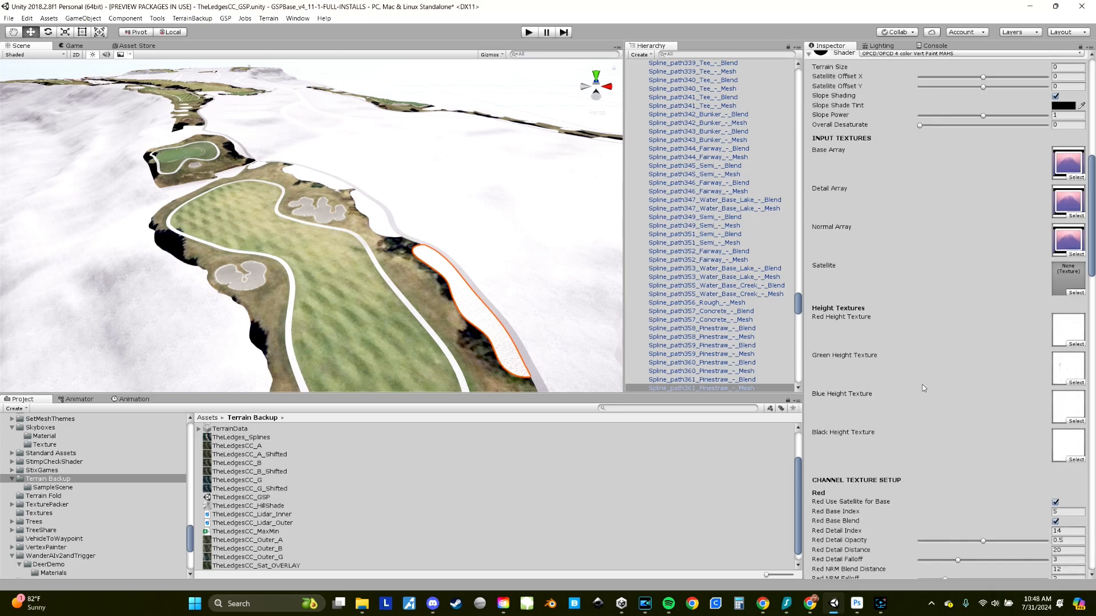
{"action": "scroll", "coordinate": [922, 395], "scroll_direction": "down", "scroll_amount": 3}
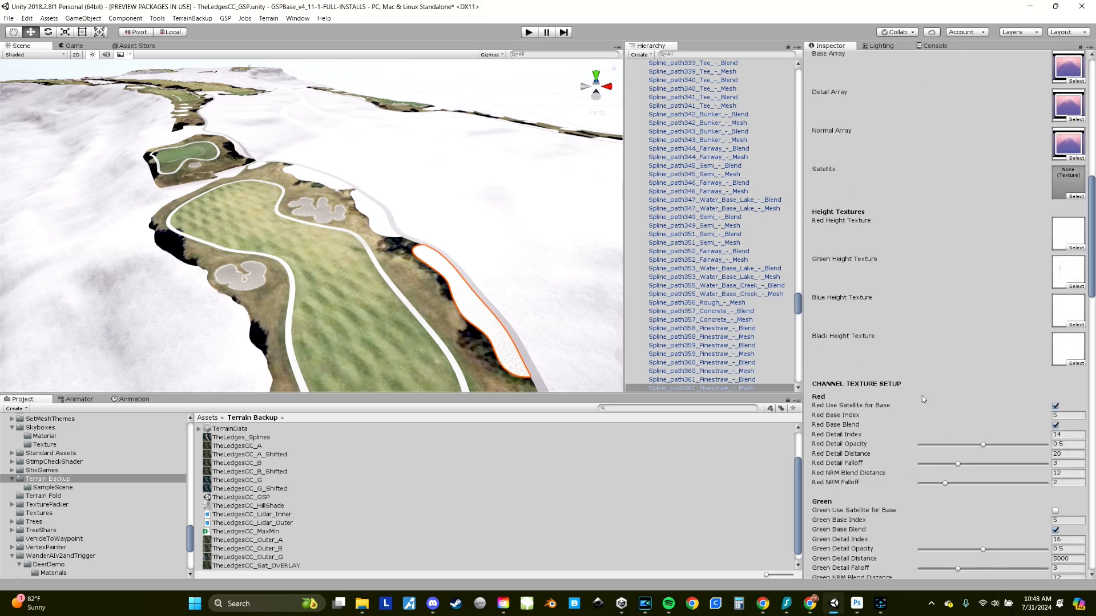
{"action": "scroll", "coordinate": [879, 334], "scroll_direction": "up", "scroll_amount": 7}
{"action": "scroll", "coordinate": [944, 327], "scroll_direction": "down", "scroll_amount": 6}
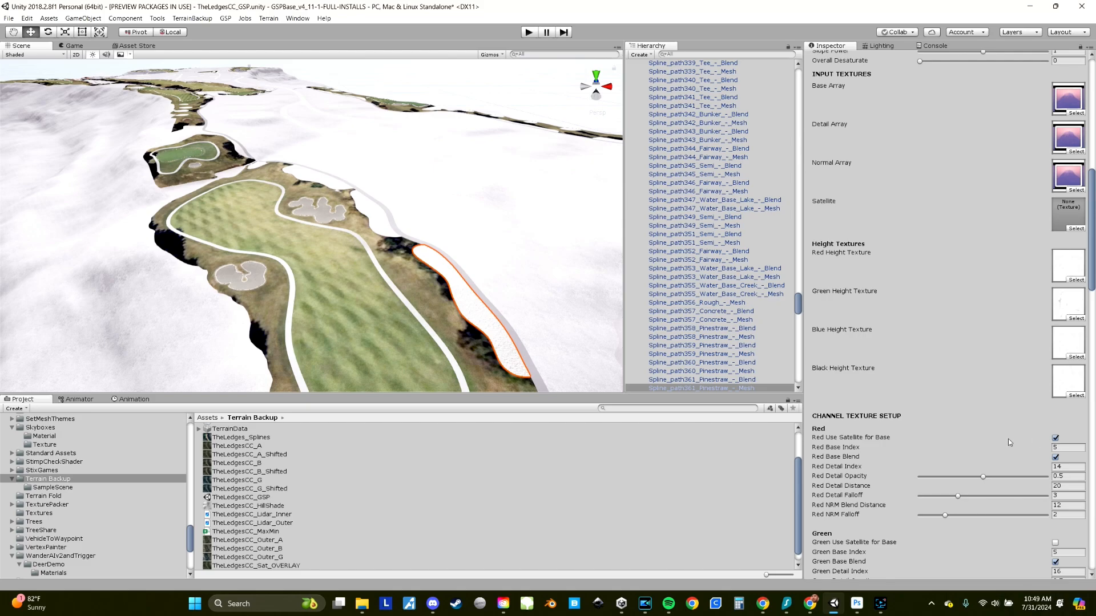
{"action": "left_click", "coordinate": [1055, 437]}
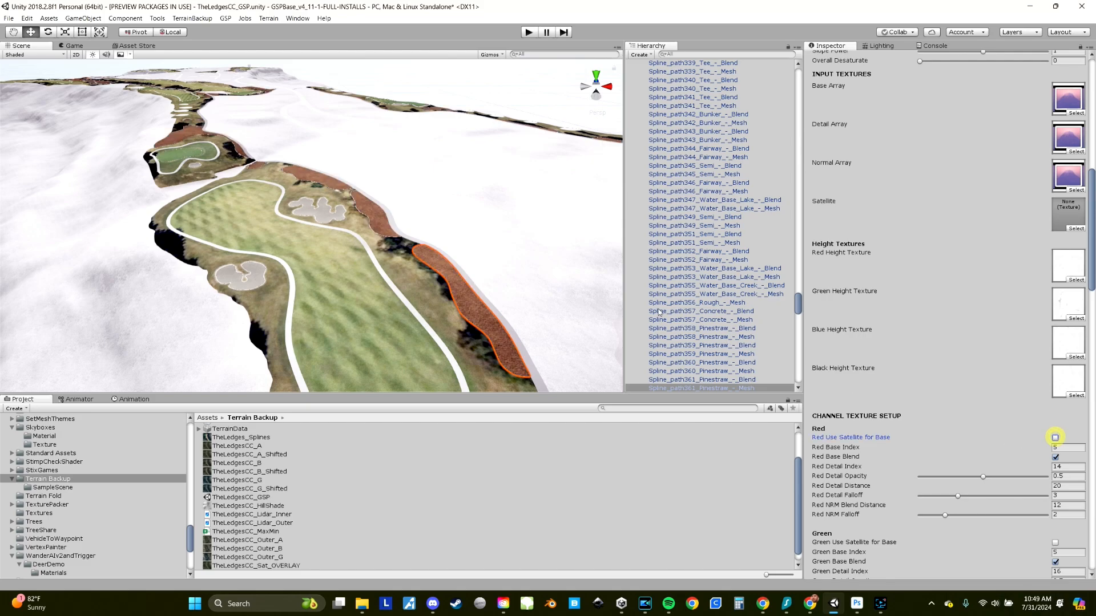
Inspect the pinestraw bed's base texture up close and against the surrounding rough and fairway
{"action": "middle_click_drag", "start_coordinate": [501, 236], "coordinate": [446, 239]}
{"action": "scroll", "coordinate": [446, 239], "scroll_direction": "up", "scroll_amount": 6}
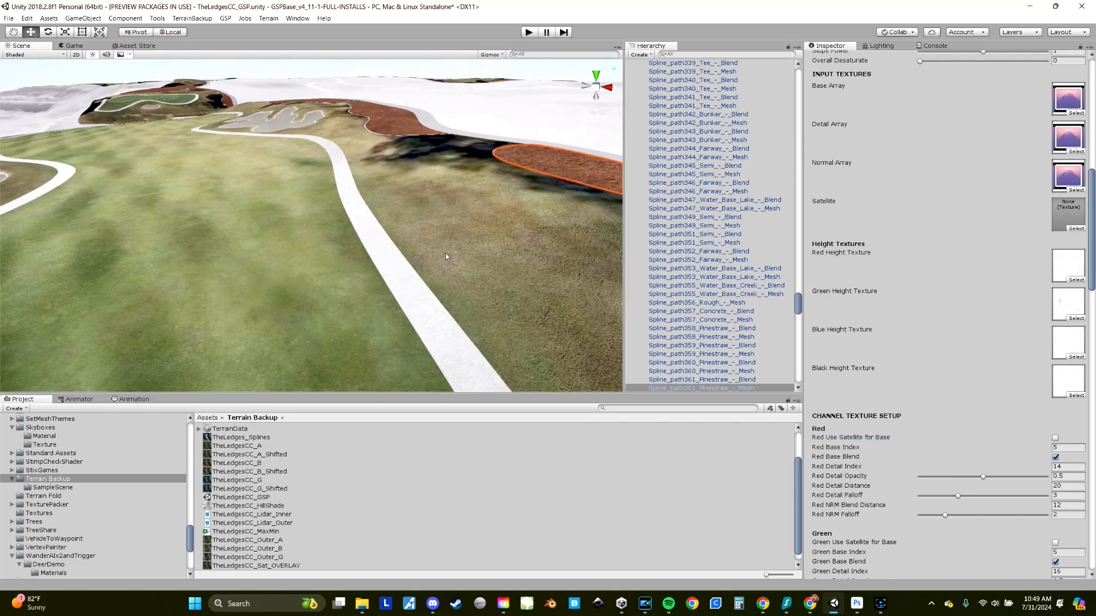
{"action": "scroll", "coordinate": [475, 261], "scroll_direction": "up", "scroll_amount": 5}
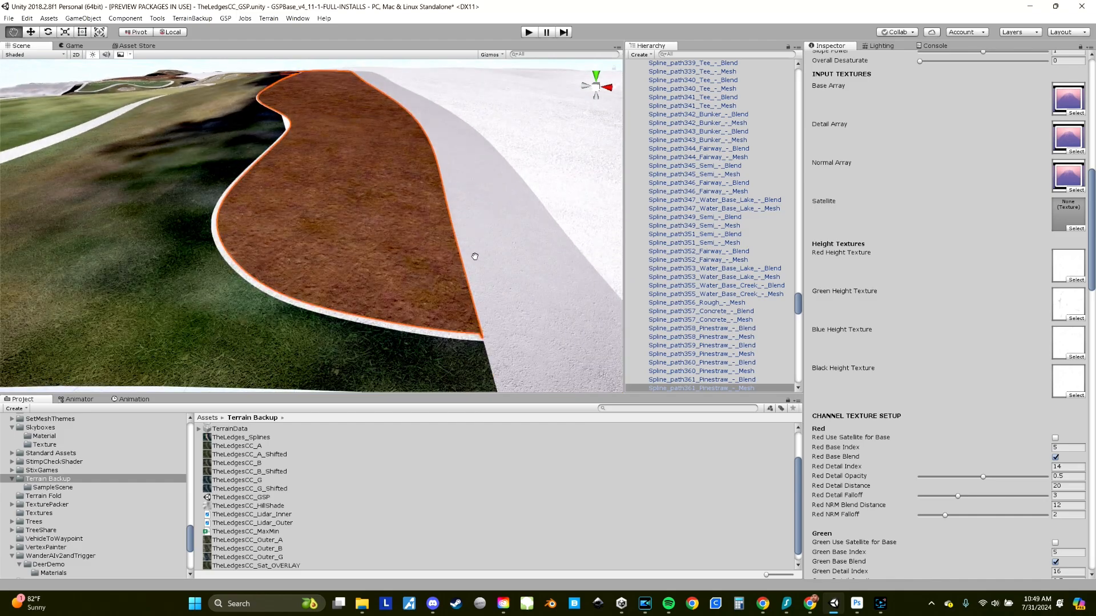
{"action": "key", "text": "Up"}
{"action": "key", "text": "Left"}
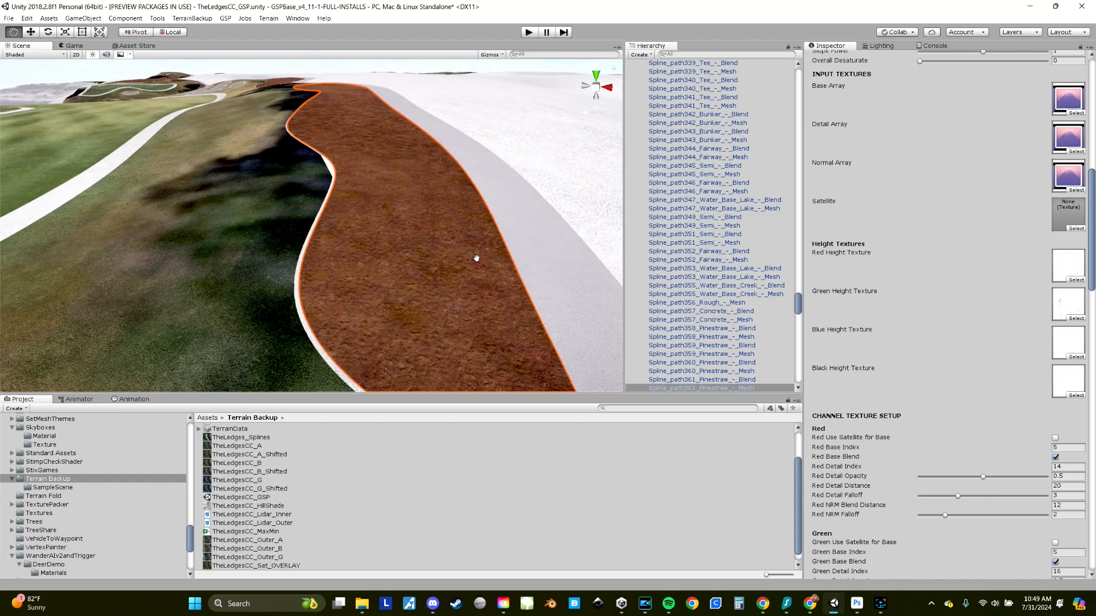
{"action": "scroll", "coordinate": [478, 262], "scroll_direction": "down", "scroll_amount": 6}
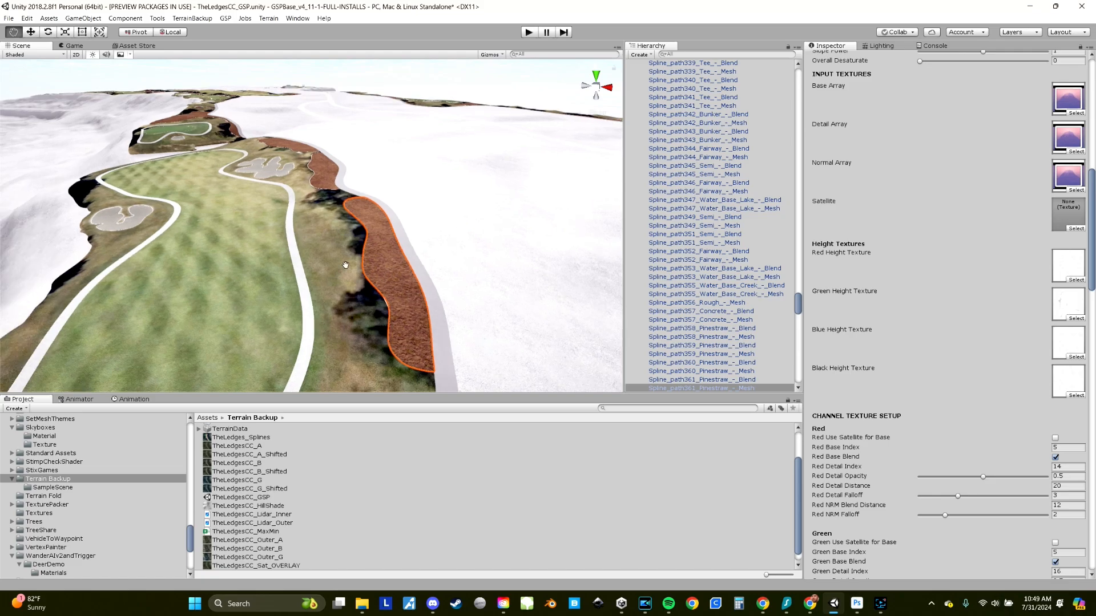
{"action": "middle_click_drag", "start_coordinate": [346, 265], "coordinate": [349, 267]}
Select the outer deep rough mesh beside the hole and turn off Red Use Satellite for Base in its material
{"action": "left_click", "coordinate": [78, 270]}
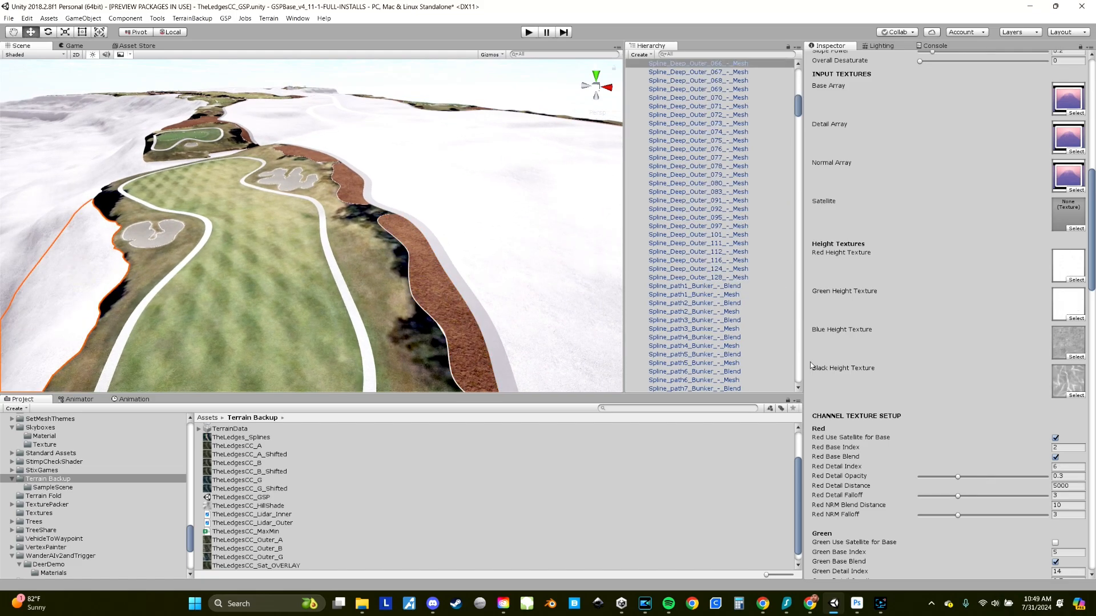
{"action": "left_click", "coordinate": [1055, 438]}
{"action": "left_click", "coordinate": [1055, 438]}
Examine how the deep rough's base texture looks around the course, checking the deep rough meshes across the cart path
{"action": "scroll", "coordinate": [392, 159], "scroll_direction": "down", "scroll_amount": 3}
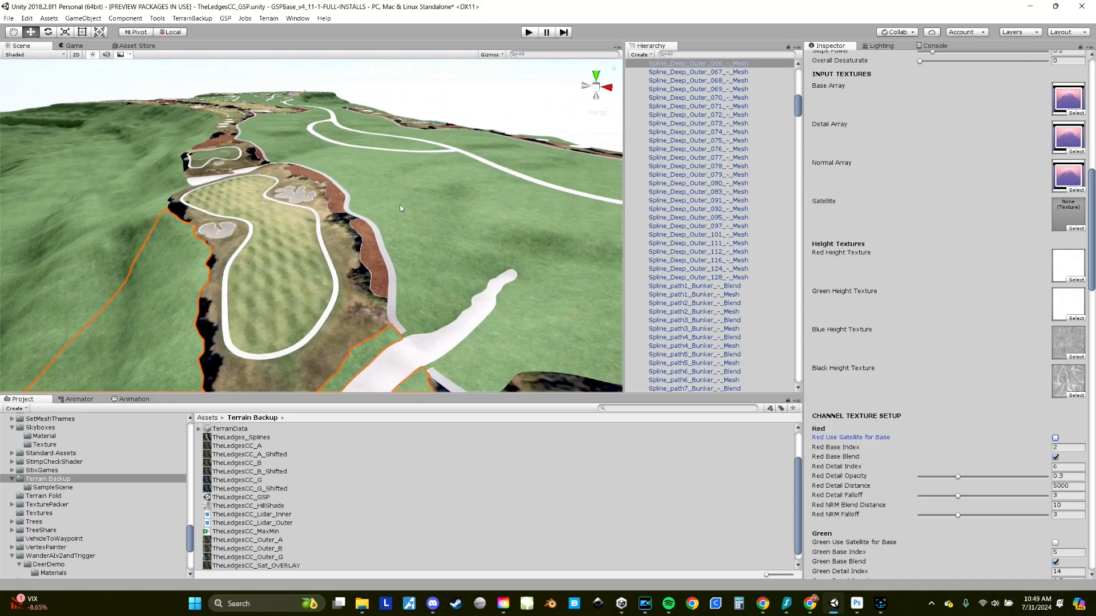
{"action": "key", "text": "e"}
{"action": "right_click_drag", "start_coordinate": [407, 203], "coordinate": [224, 216]}
{"action": "left_click", "coordinate": [419, 195]}
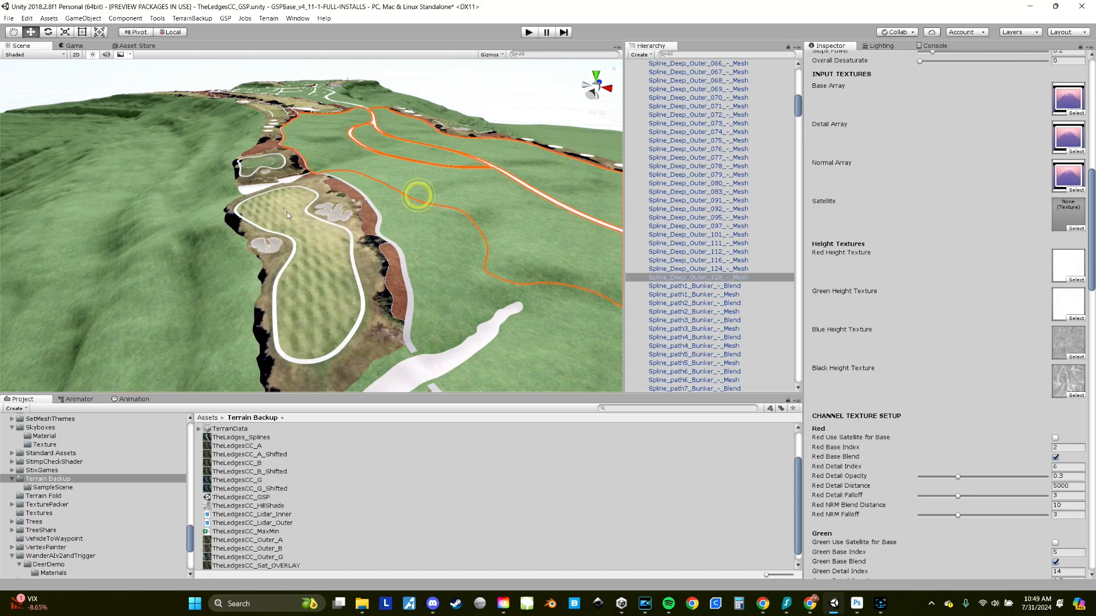
{"action": "left_click", "coordinate": [420, 237]}
{"action": "scroll", "coordinate": [396, 262], "scroll_direction": "down", "scroll_amount": 3}
{"action": "mouse_move", "coordinate": [402, 273]}
{"action": "middle_mouse_down"}
{"action": "mouse_move", "coordinate": [346, 235]}
{"action": "mouse_move", "coordinate": [406, 261]}
{"action": "middle_mouse_up"}
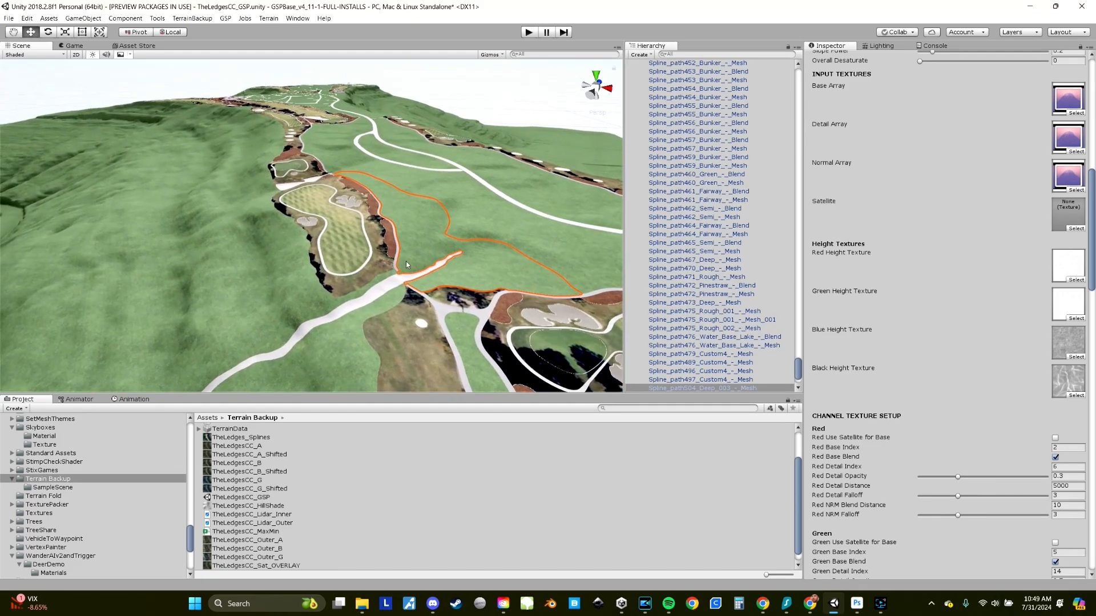
{"action": "scroll", "coordinate": [354, 240], "scroll_direction": "up", "scroll_amount": 4}
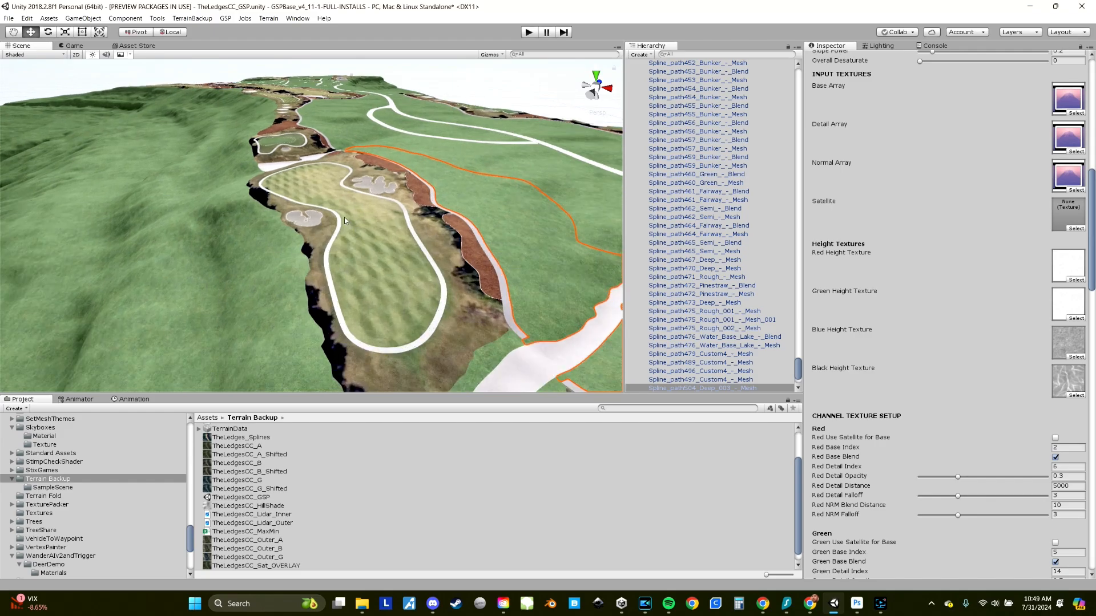
{"action": "scroll", "coordinate": [337, 228], "scroll_direction": "up", "scroll_amount": 2}
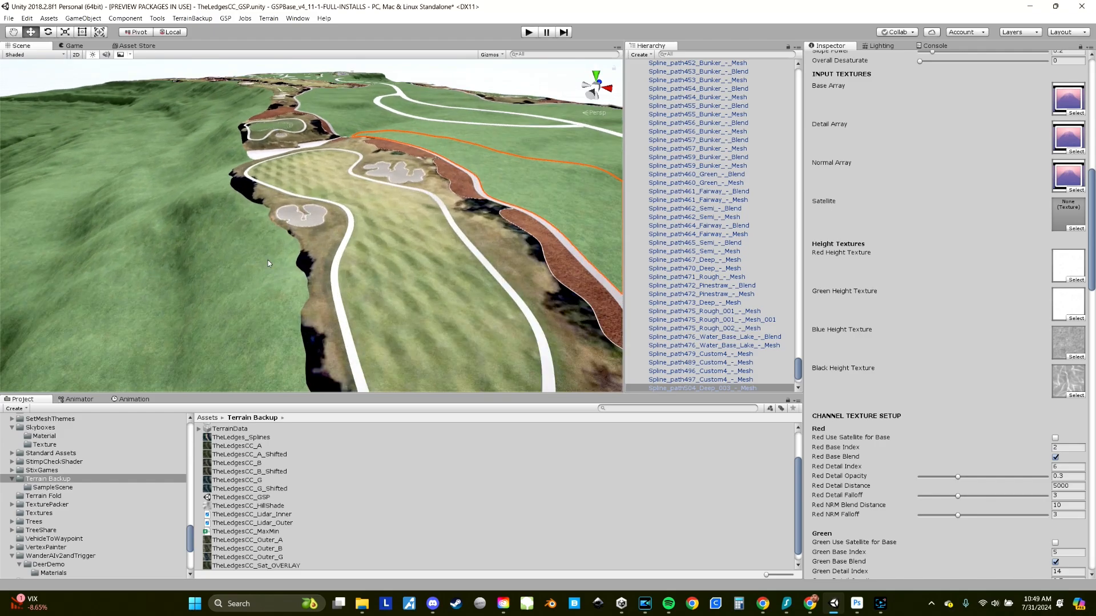
Select the outer deep rough mesh beside the hole and review its material's channel texture, overall color and channel detail settings
{"action": "left_click", "coordinate": [269, 261]}
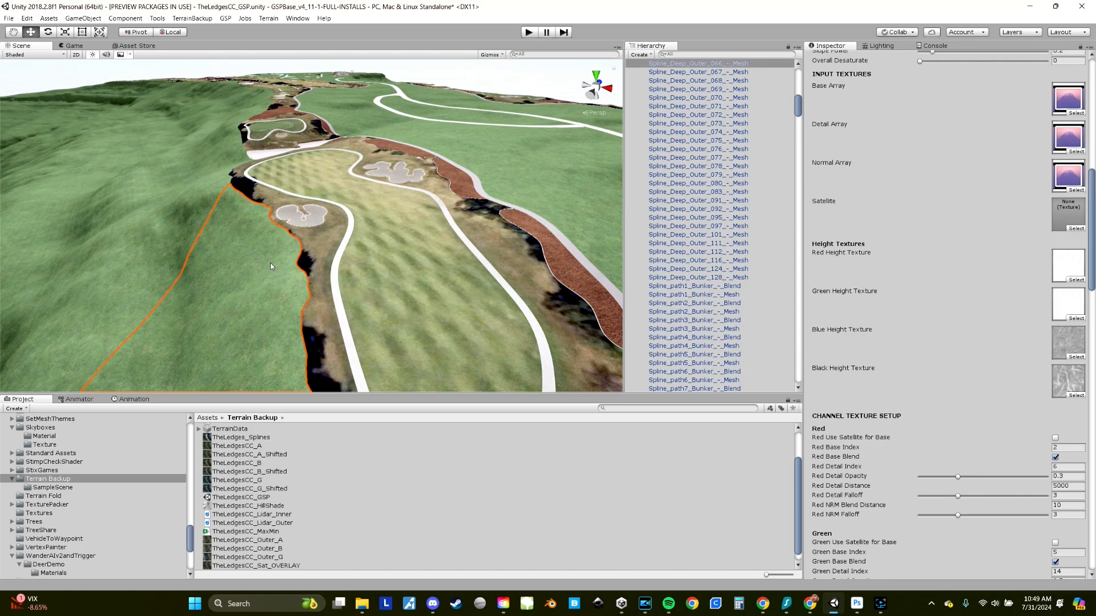
{"action": "scroll", "coordinate": [878, 330], "scroll_direction": "down", "scroll_amount": 10}
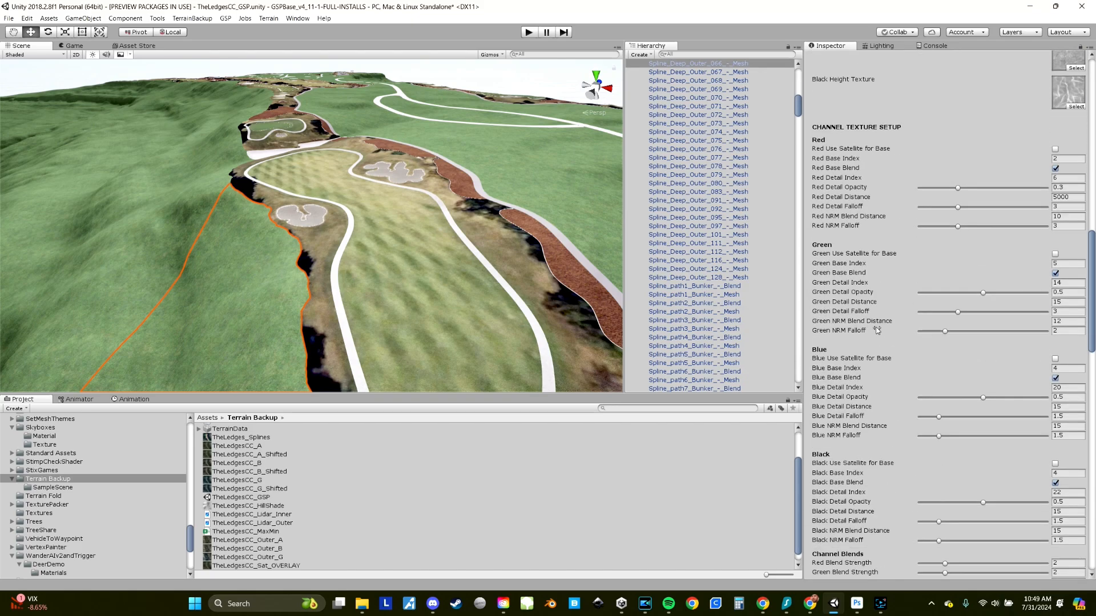
{"action": "scroll", "coordinate": [878, 330], "scroll_direction": "down", "scroll_amount": 9}
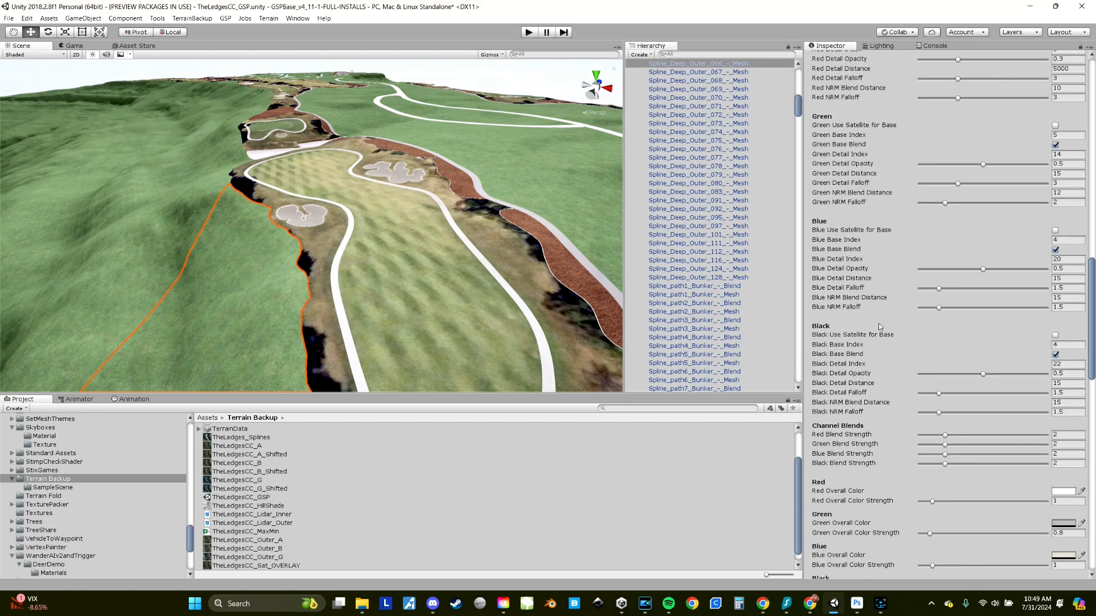
{"action": "scroll", "coordinate": [878, 323], "scroll_direction": "down", "scroll_amount": 6}
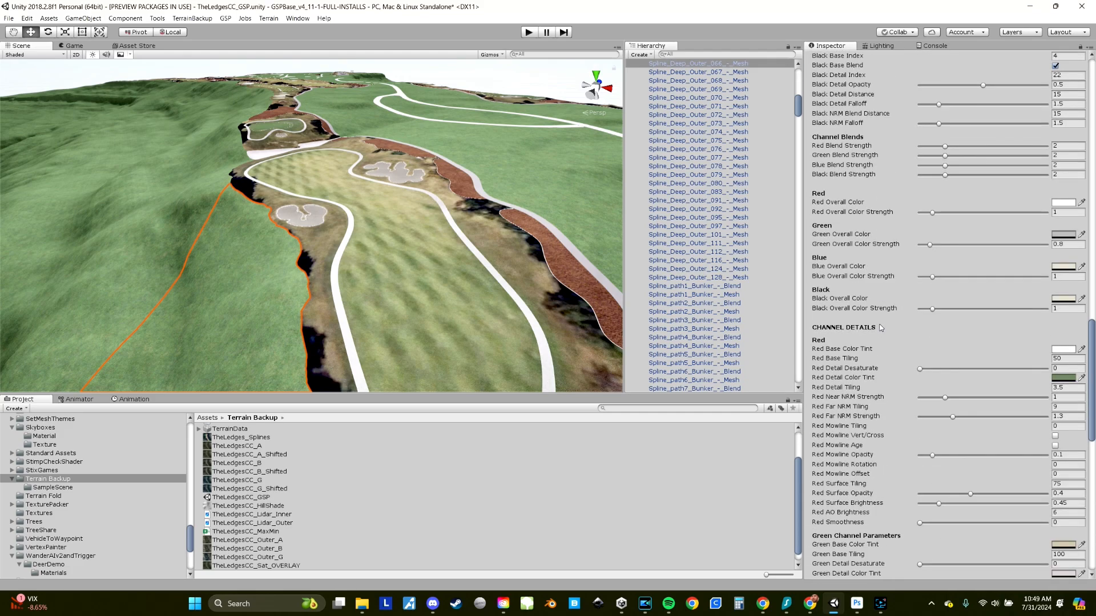
{"action": "scroll", "coordinate": [881, 327], "scroll_direction": "down", "scroll_amount": 1}
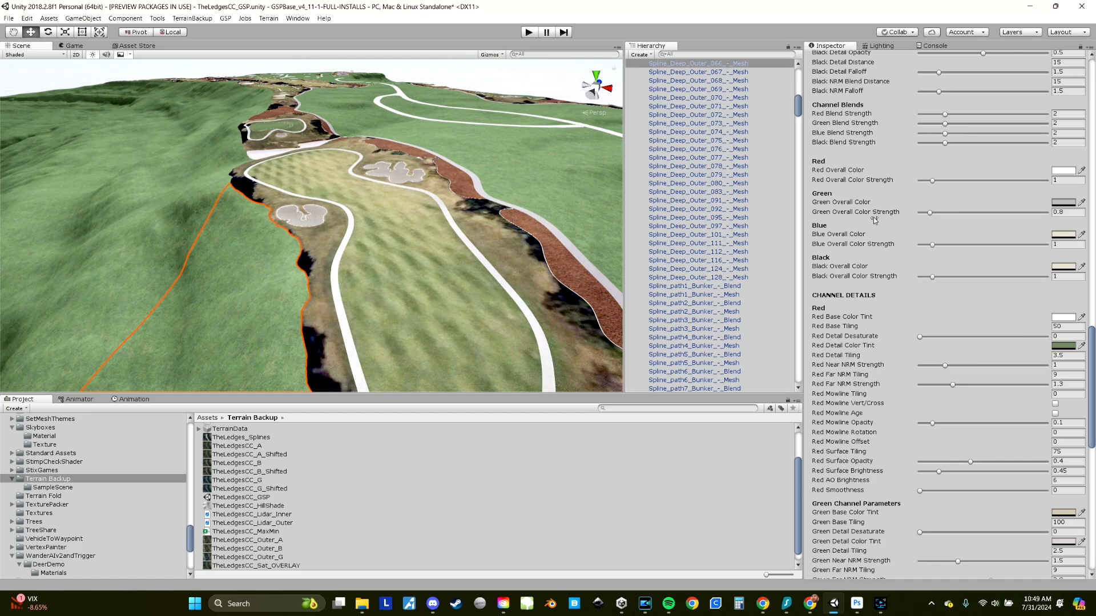
{"action": "scroll", "coordinate": [872, 225], "scroll_direction": "up", "scroll_amount": 3}
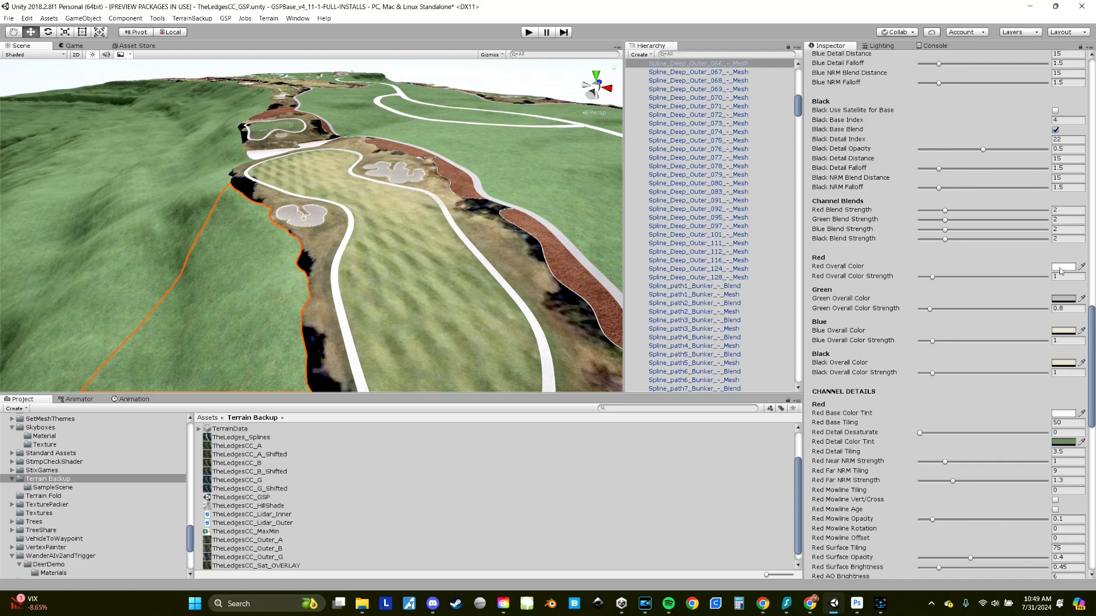
{"action": "scroll", "coordinate": [958, 279], "scroll_direction": "down", "scroll_amount": 4}
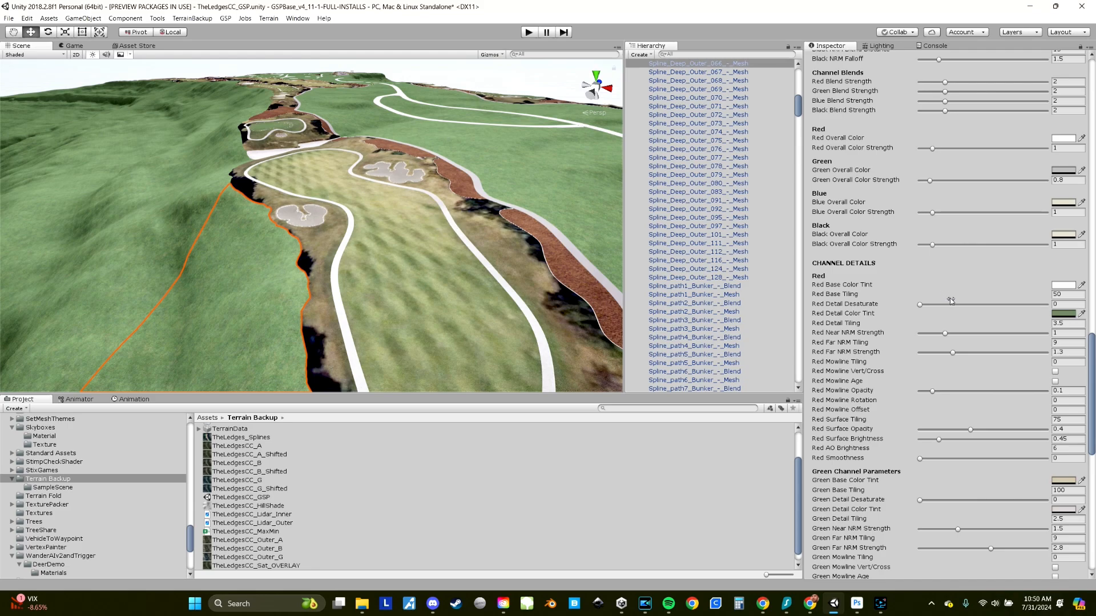
Set the deep rough material's Red Detail Distance to 12 and view the mesh up close
{"action": "scroll", "coordinate": [951, 301], "scroll_direction": "up", "scroll_amount": 10}
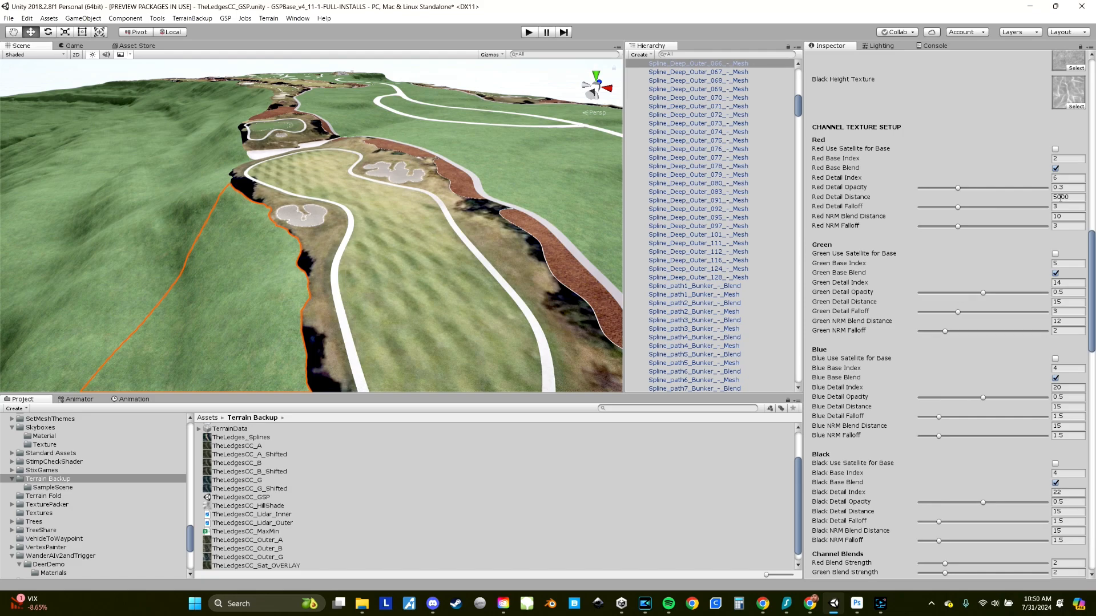
{"action": "double_click", "coordinate": [1060, 197]}
{"action": "type", "text": "12"}
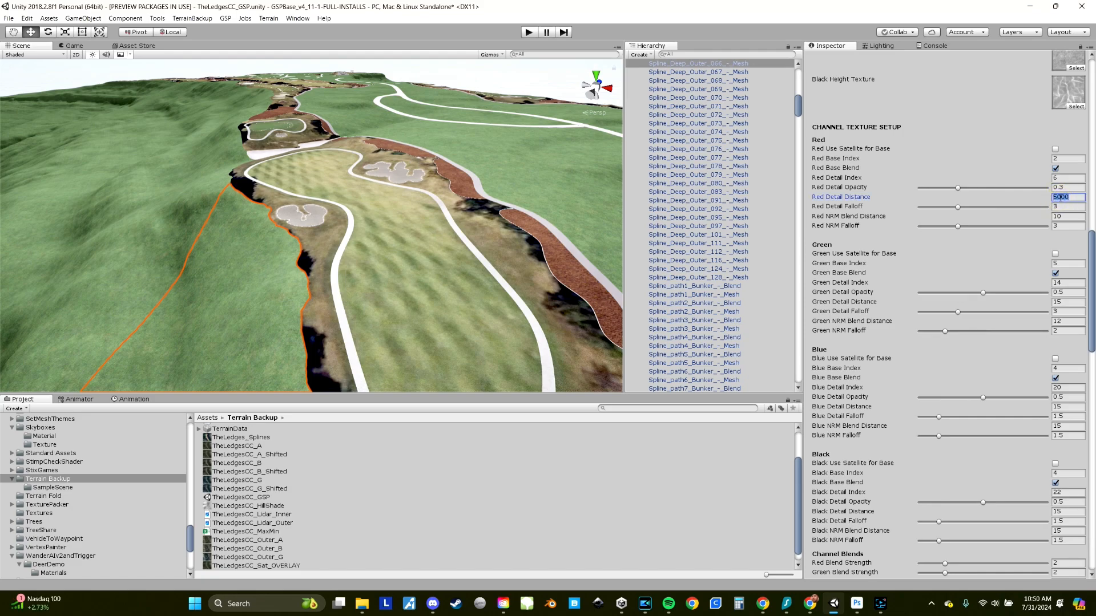
{"action": "middle_click_drag", "start_coordinate": [284, 272], "coordinate": [275, 239]}
Change the deep rough's Red Detail Color Tint to a muted brown, hex 877164
{"action": "scroll", "coordinate": [880, 375], "scroll_direction": "down", "scroll_amount": 6}
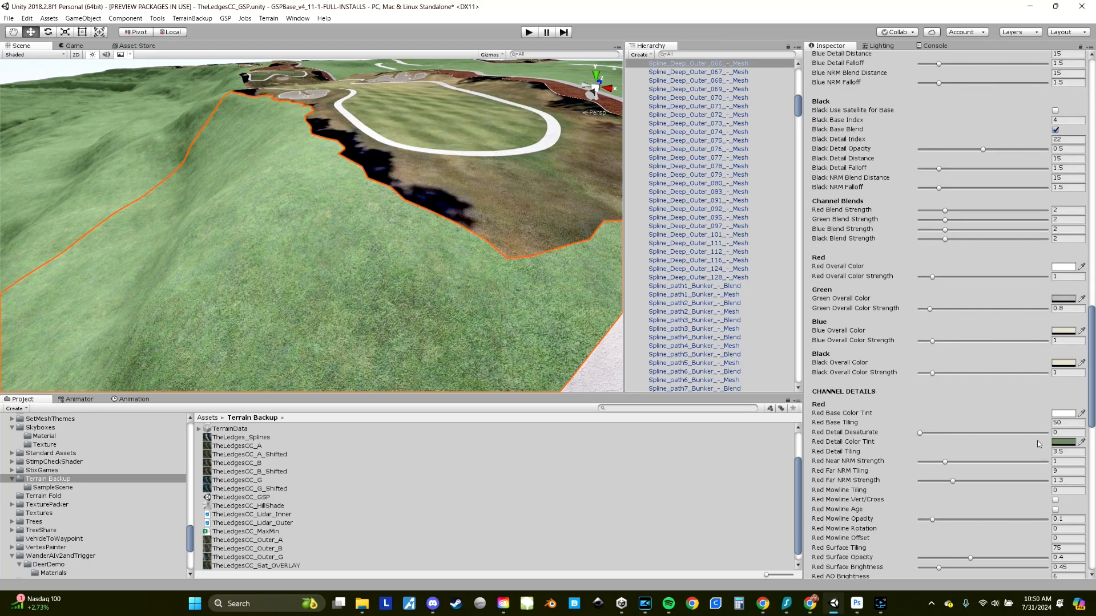
{"action": "left_click", "coordinate": [1063, 442]}
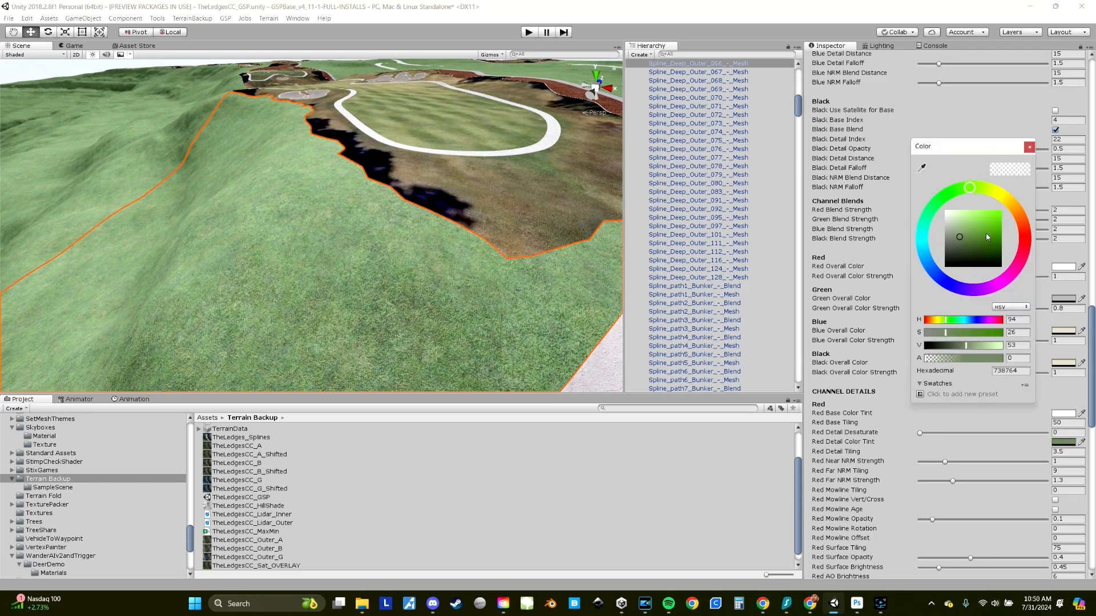
{"action": "left_click_drag", "start_coordinate": [969, 188], "coordinate": [1041, 218]}
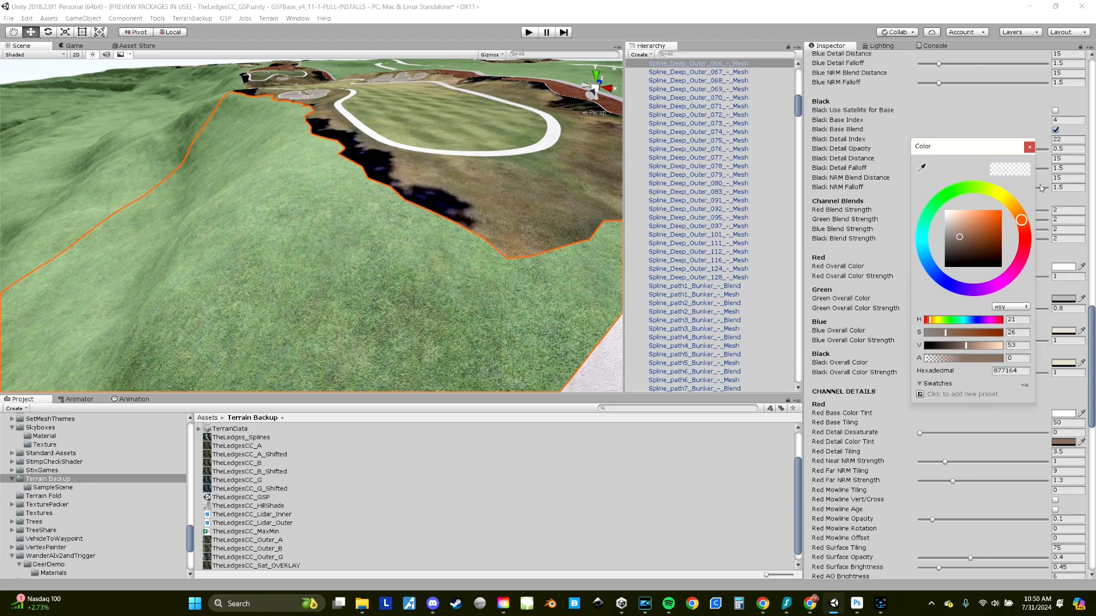
{"action": "left_click", "coordinate": [1030, 147]}
Change the deep rough's Red Detail Color Tint to a saturated orange-red
{"action": "scroll", "coordinate": [972, 416], "scroll_direction": "up", "scroll_amount": 20}
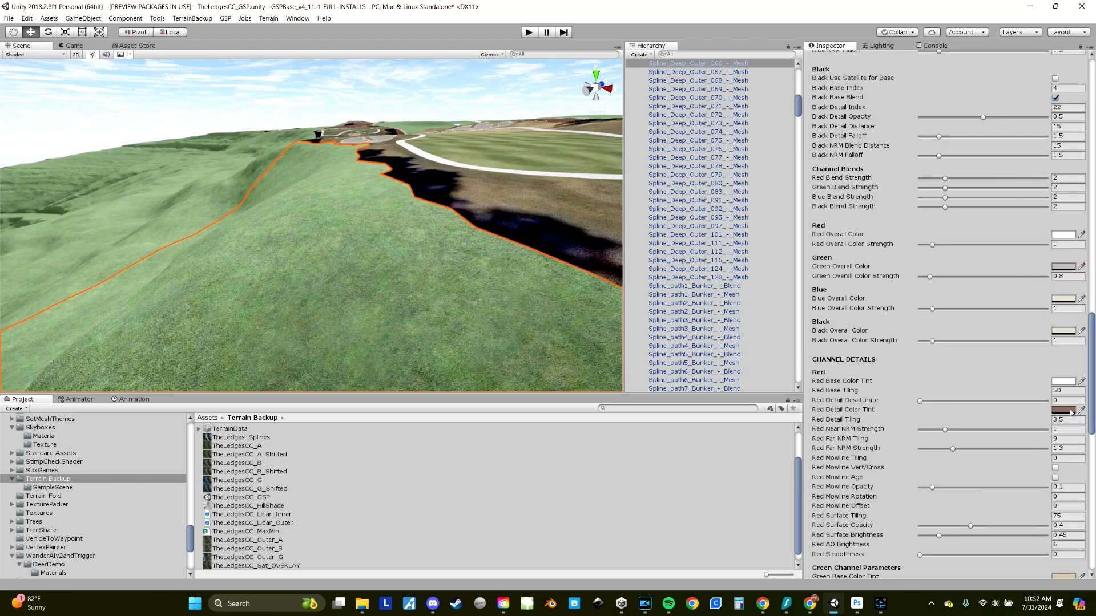
{"action": "left_click", "coordinate": [1069, 410]}
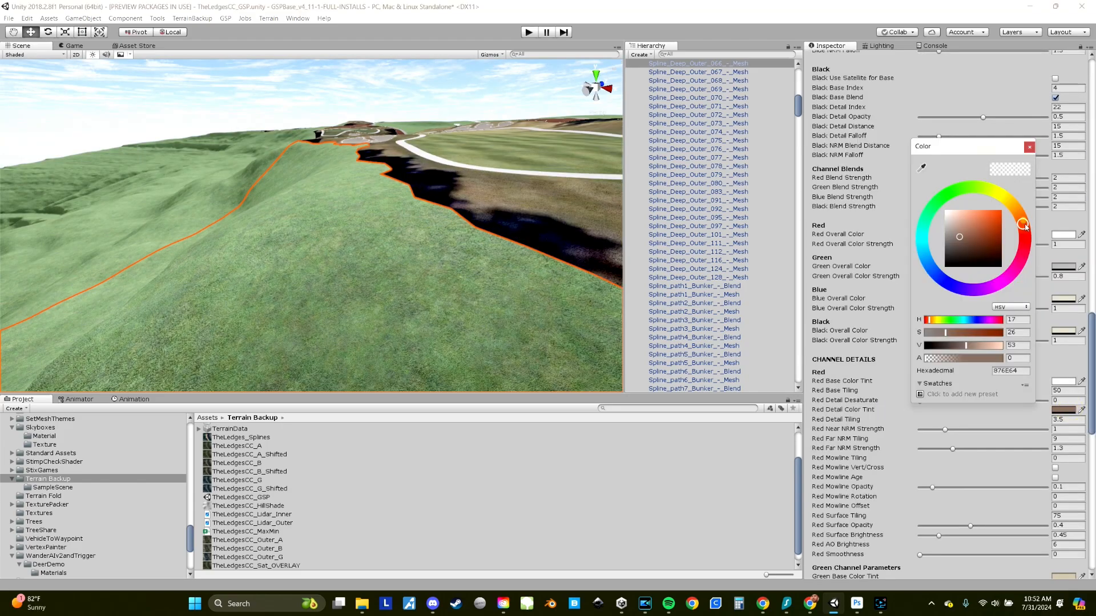
{"action": "mouse_move", "coordinate": [988, 234]}
{"action": "left_mouse_down"}
{"action": "mouse_move", "coordinate": [991, 215]}
{"action": "mouse_move", "coordinate": [996, 226]}
{"action": "left_mouse_up"}
{"action": "left_click", "coordinate": [1029, 147]}
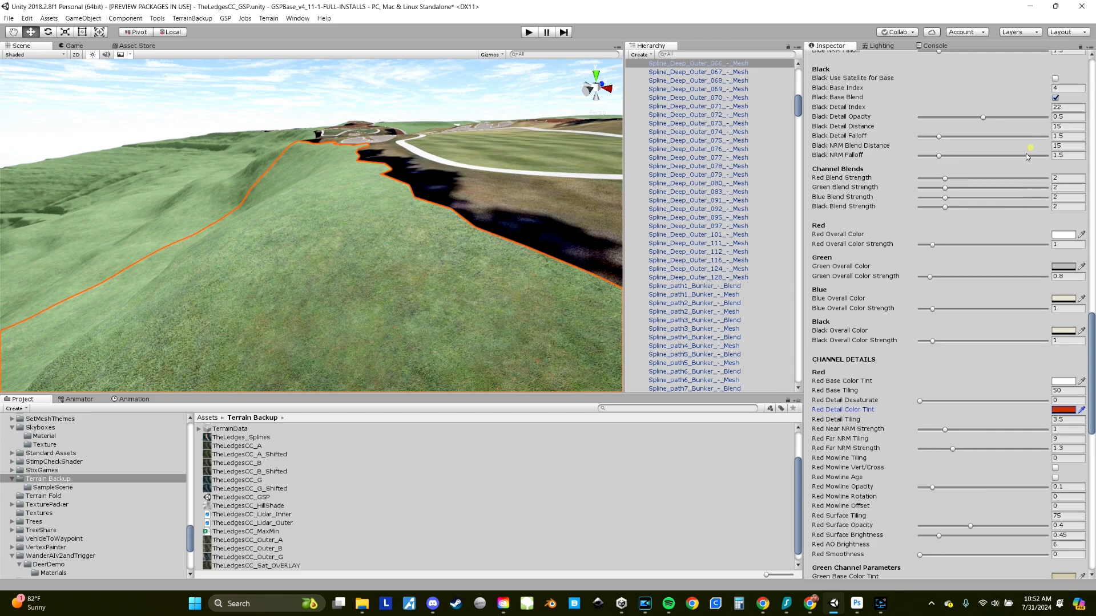
Try a Red Detail Opacity of about 0.74 on the deep rough and undo it
{"action": "scroll", "coordinate": [943, 250], "scroll_direction": "up", "scroll_amount": 10}
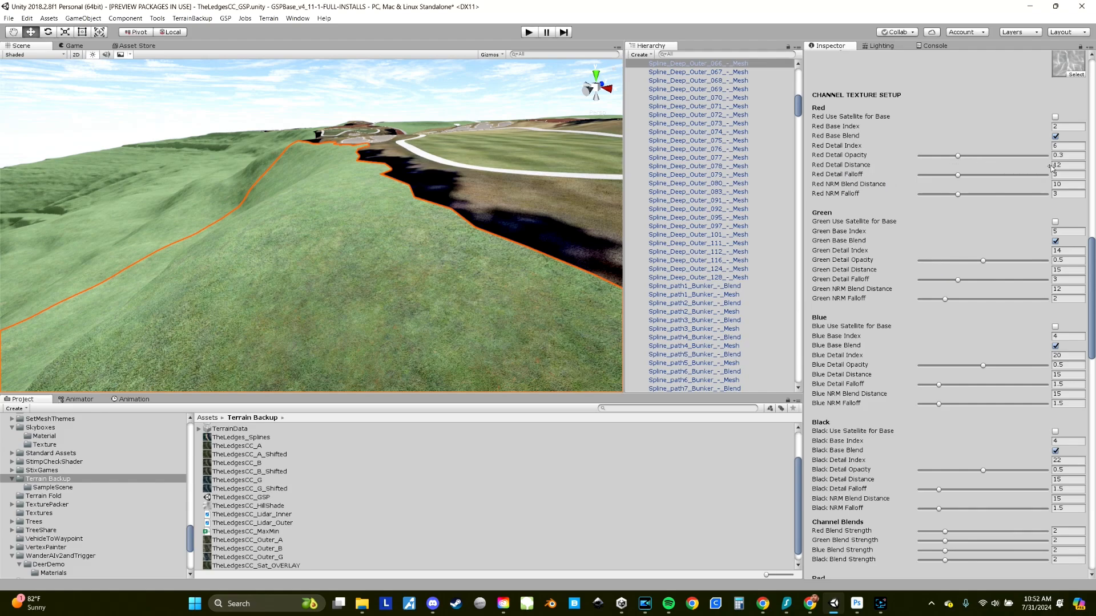
{"action": "left_click_drag", "start_coordinate": [957, 155], "coordinate": [1013, 155]}
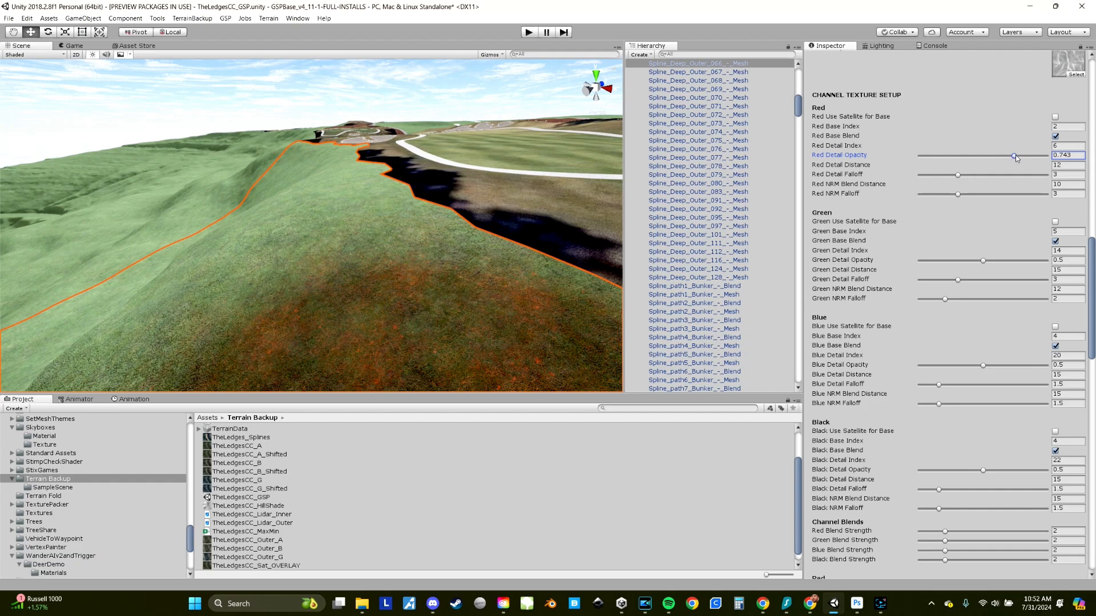
{"action": "key", "text": "ctrl+z"}
Set the deep rough's Red Detail Distance to 5000 and test stronger Red Detail Opacity on the terrain
{"action": "key", "text": "Tab"}
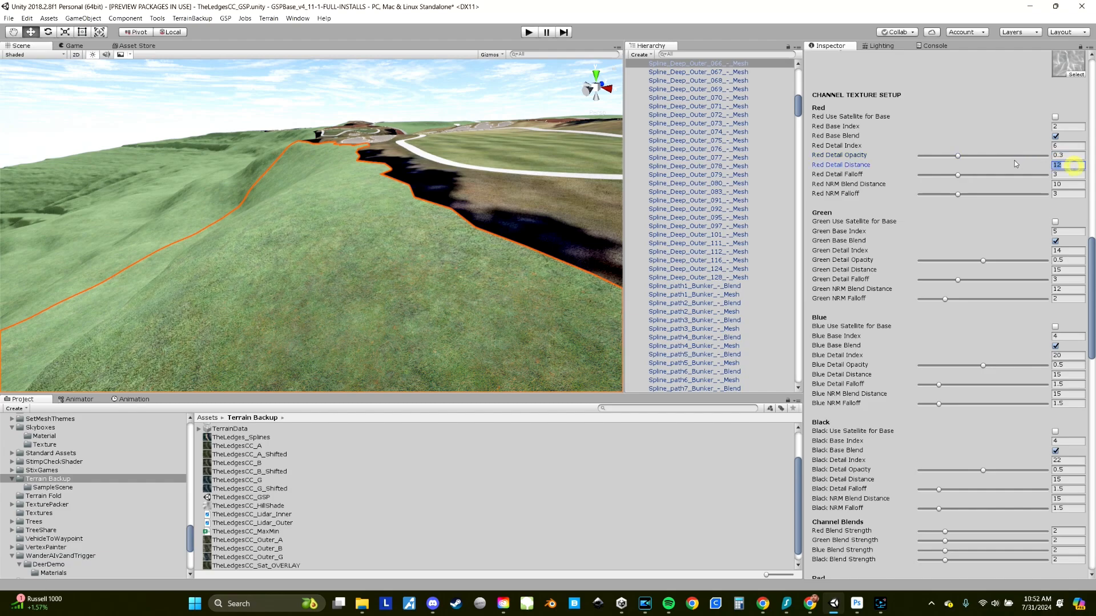
{"action": "type", "text": "5000"}
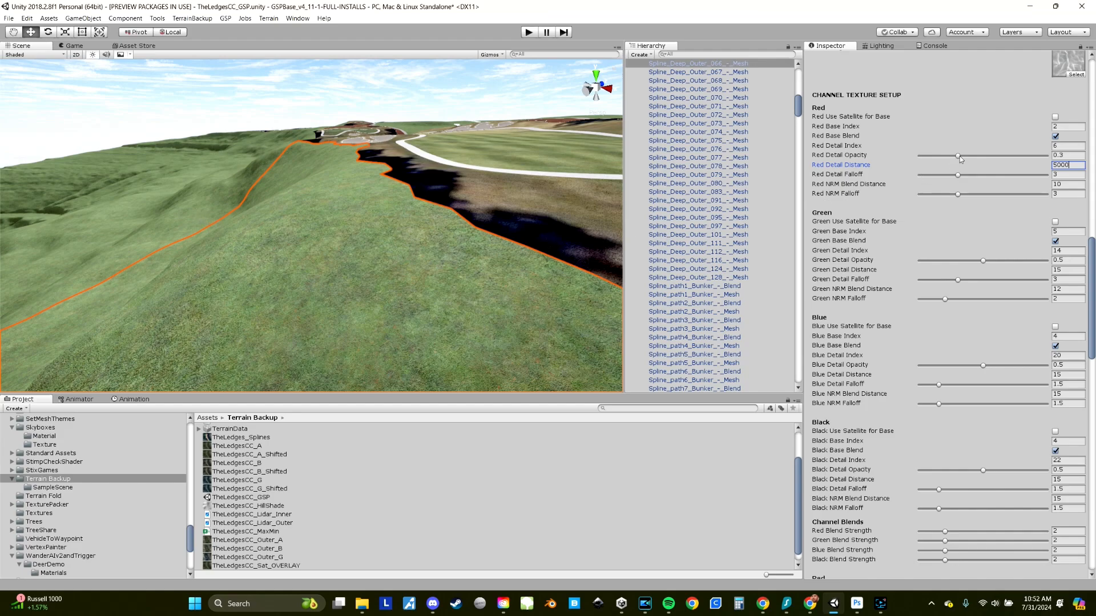
{"action": "left_click_drag", "start_coordinate": [959, 156], "coordinate": [1045, 157]}
Set the deep rough's Red Detail Color Tint to a golden brown, about hex A47F1C
{"action": "scroll", "coordinate": [901, 302], "scroll_direction": "down", "scroll_amount": 8}
{"action": "scroll", "coordinate": [903, 310], "scroll_direction": "down", "scroll_amount": 3}
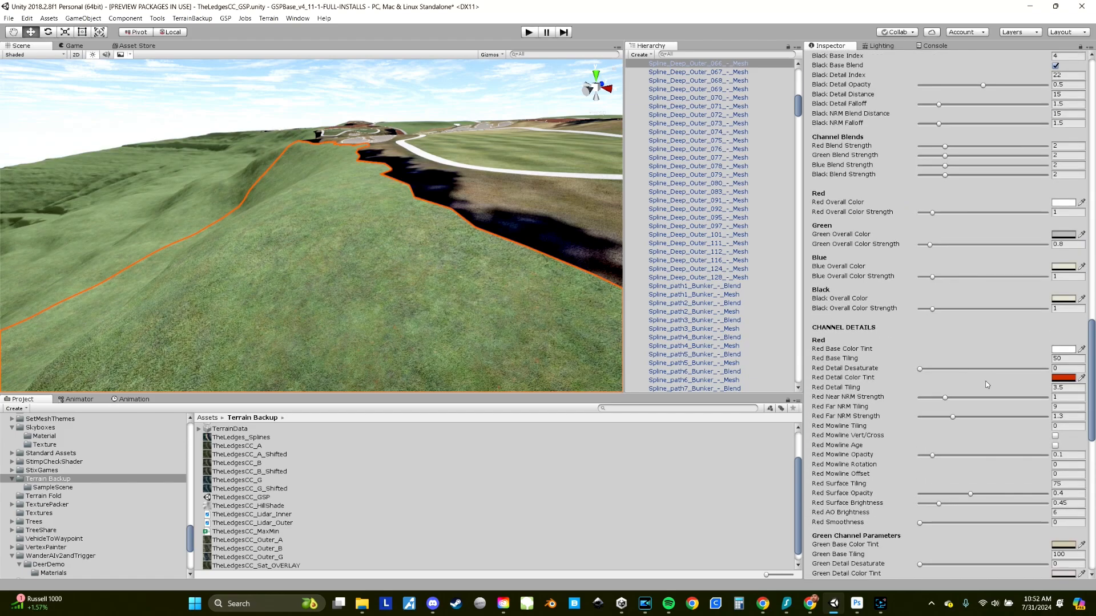
{"action": "left_click", "coordinate": [1062, 377]}
{"action": "left_click", "coordinate": [1012, 202]}
{"action": "left_click_drag", "start_coordinate": [992, 230], "coordinate": [994, 235]}
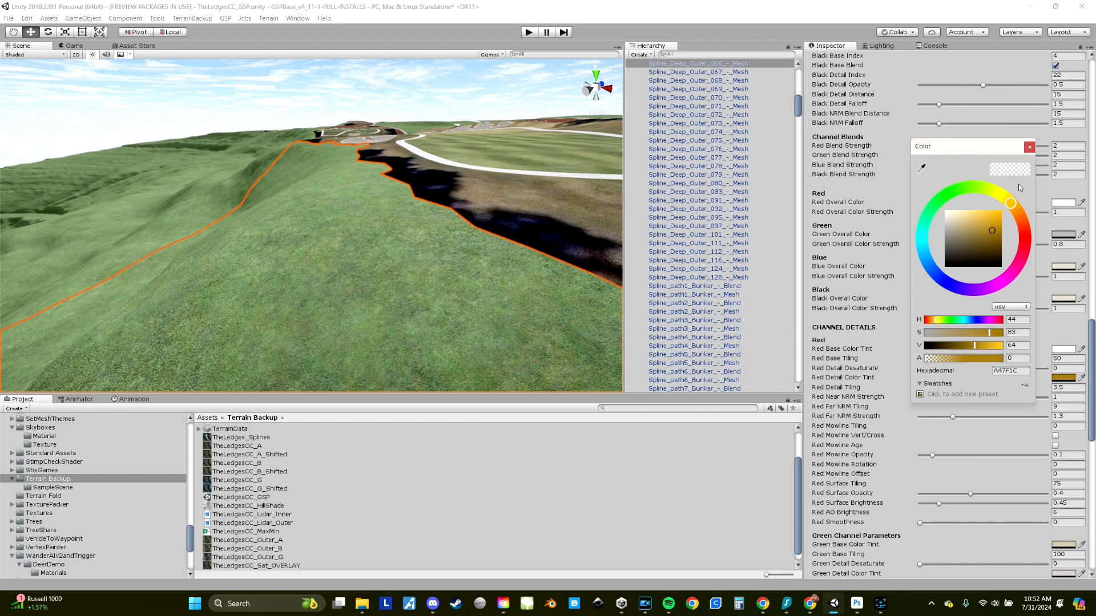
{"action": "left_click", "coordinate": [1028, 147]}
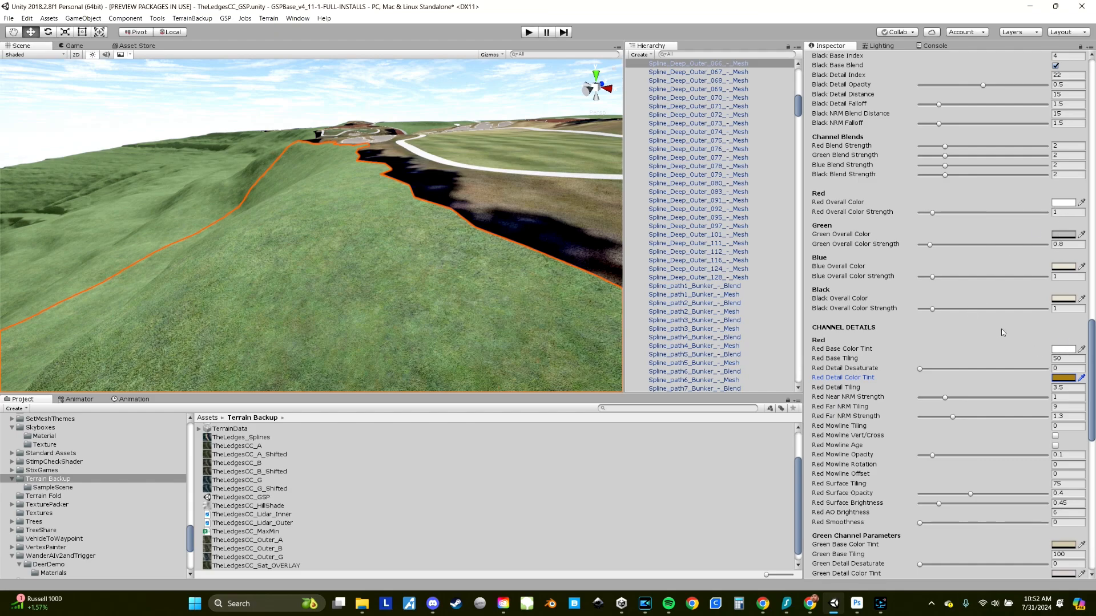
Tune the deep rough's Red Overall Color to a pale beige and compare the result with the fairway and surrounding rough
{"action": "left_click", "coordinate": [1062, 202]}
{"action": "left_click", "coordinate": [1016, 207]}
{"action": "mouse_move", "coordinate": [1003, 194]}
{"action": "left_mouse_down"}
{"action": "mouse_move", "coordinate": [987, 189]}
{"action": "mouse_move", "coordinate": [937, 228]}
{"action": "left_mouse_up"}
{"action": "left_click_drag", "start_coordinate": [989, 189], "coordinate": [1005, 192]}
{"action": "left_click_drag", "start_coordinate": [963, 225], "coordinate": [946, 225]}
{"action": "left_click_drag", "start_coordinate": [1011, 199], "coordinate": [1014, 207]}
{"action": "left_click_drag", "start_coordinate": [947, 226], "coordinate": [950, 221]}
{"action": "right_click_drag", "start_coordinate": [363, 219], "coordinate": [358, 218]}
{"action": "key", "text": "d"}
{"action": "key", "text": "e"}
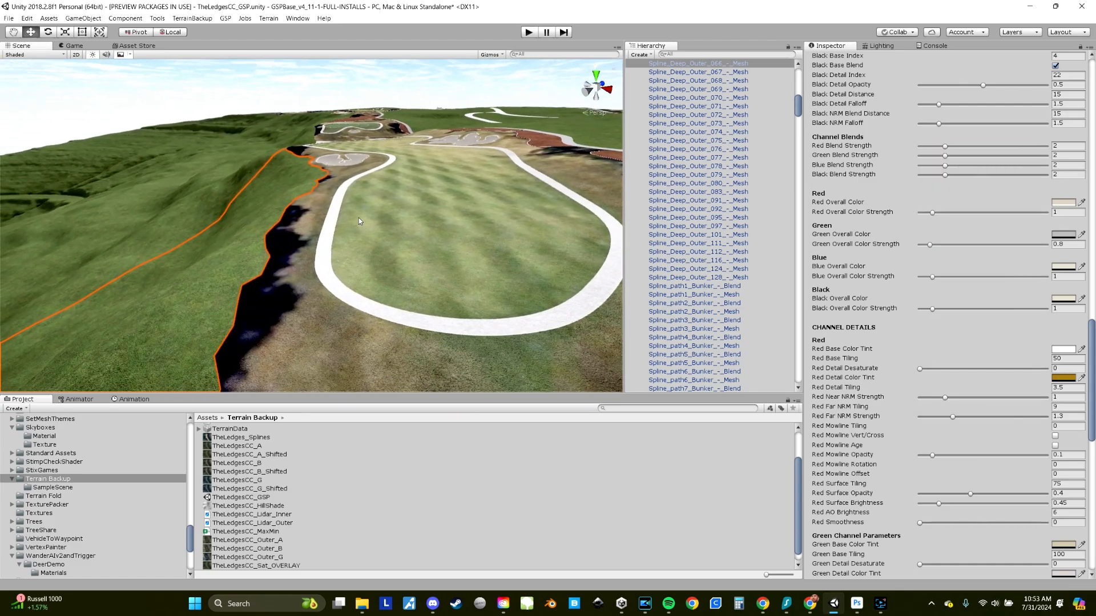
Deselect the mesh and inspect how the recolored deep rough blends with the fairway, bunkers and pinestraw along the hole
{"action": "left_click", "coordinate": [349, 90]}
{"action": "right_click_drag", "start_coordinate": [336, 141], "coordinate": [340, 184]}
{"action": "key", "text": "e"}
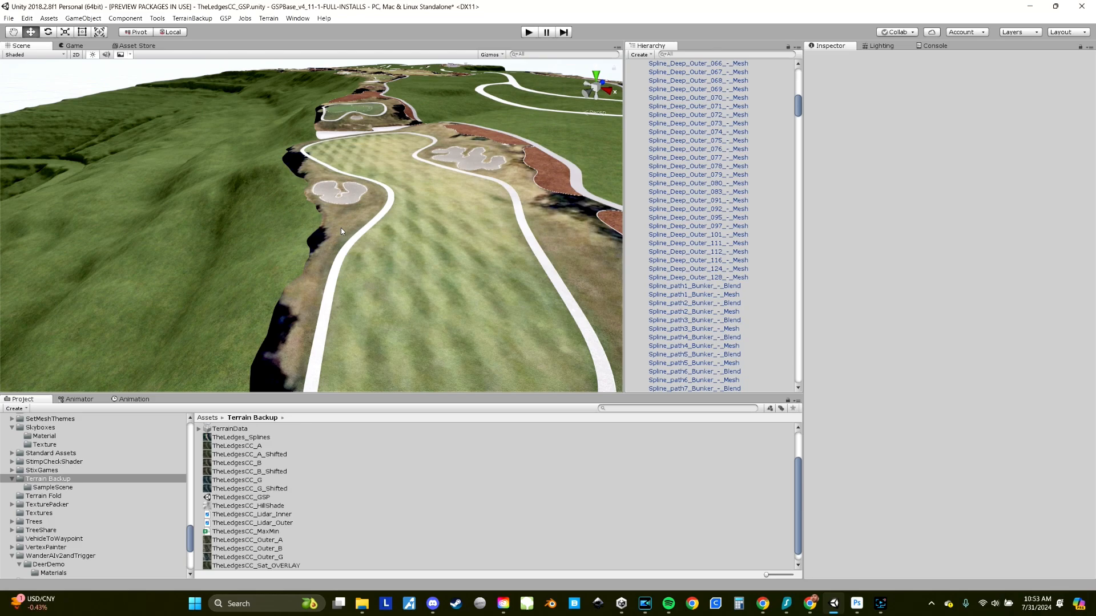
{"action": "right_click_drag", "start_coordinate": [341, 227], "coordinate": [522, 213]}
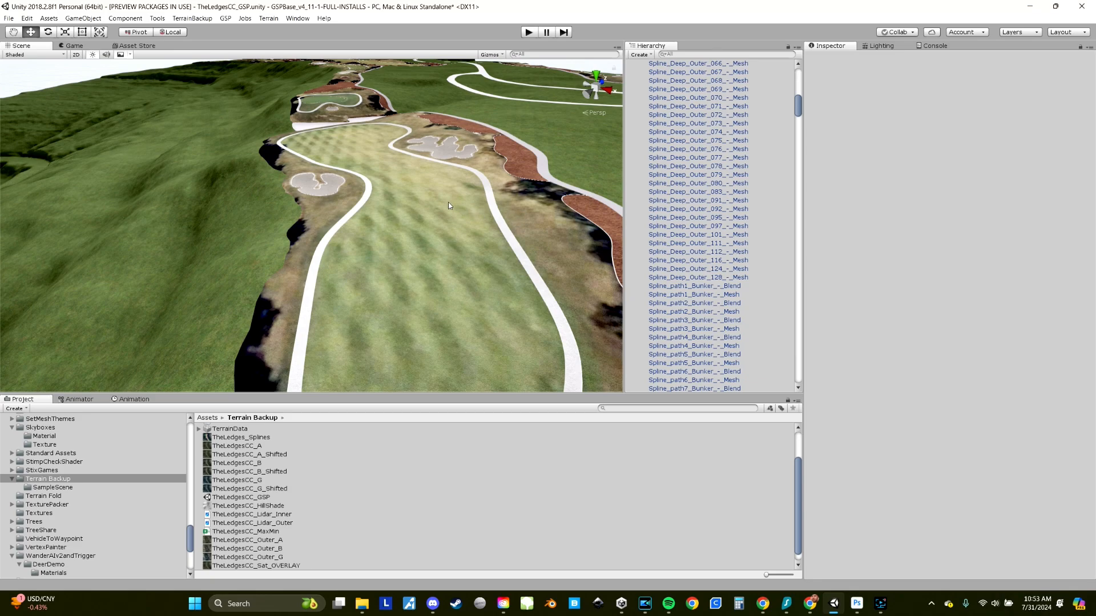
{"action": "middle_click_drag", "start_coordinate": [446, 204], "coordinate": [393, 164]}
{"action": "scroll", "coordinate": [394, 165], "scroll_direction": "up", "scroll_amount": 6}
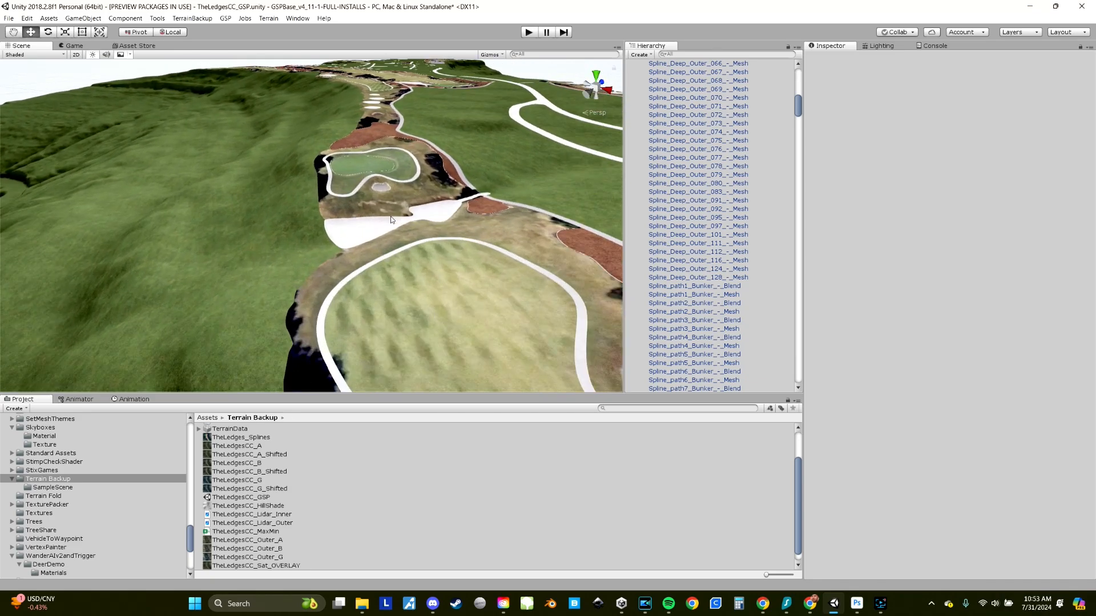
{"action": "middle_click_drag", "start_coordinate": [402, 225], "coordinate": [392, 215]}
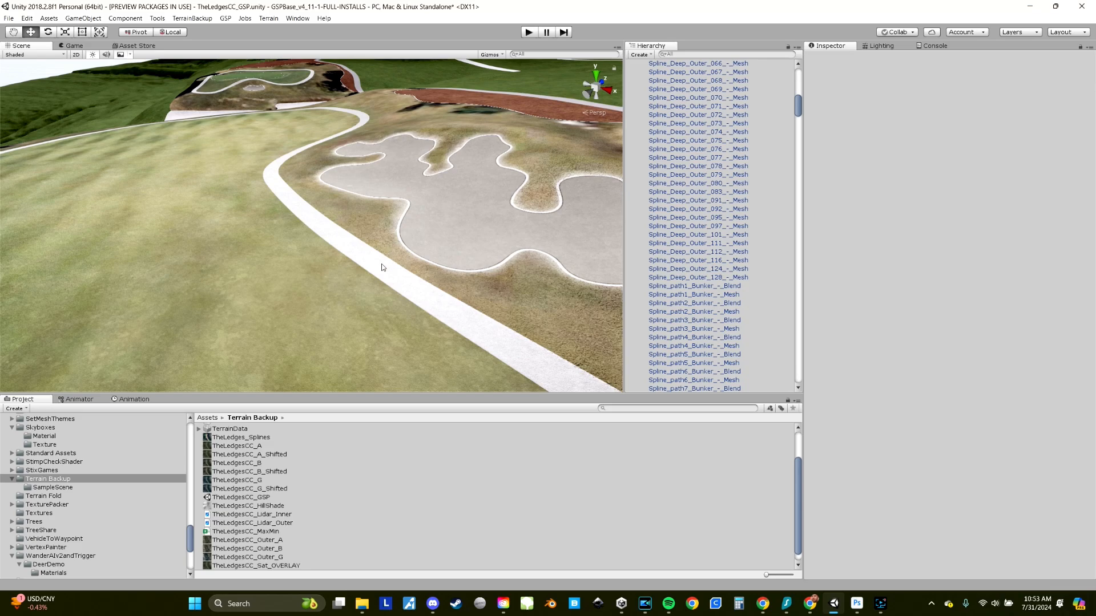
Select the white semi rough strip around the fairway and turn off Red Use Satellite for Base in its OPCD MAHS Semi Rough_Sat material
{"action": "left_click", "coordinate": [382, 264]}
{"action": "right_click_drag", "start_coordinate": [378, 263], "coordinate": [335, 257]}
{"action": "middle_click_drag", "start_coordinate": [353, 276], "coordinate": [352, 259]}
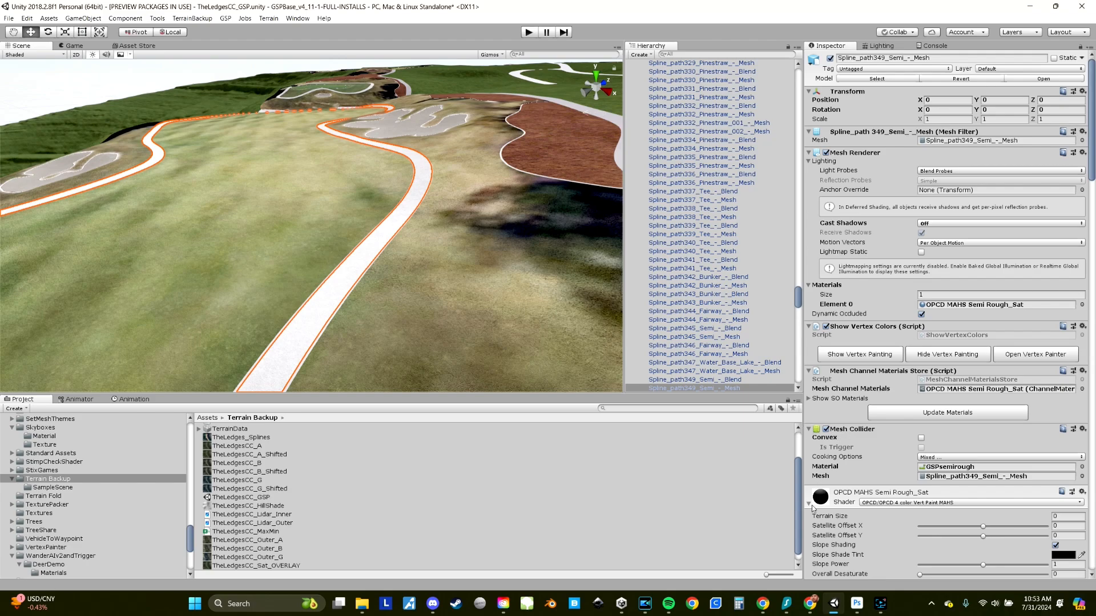
{"action": "scroll", "coordinate": [868, 476], "scroll_direction": "down", "scroll_amount": 3}
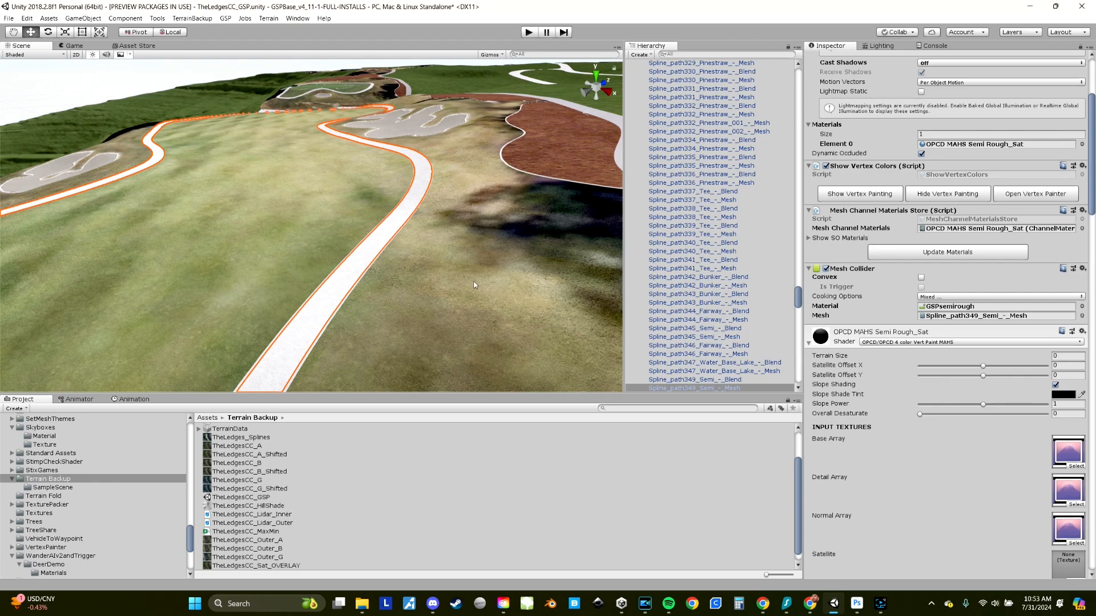
{"action": "right_click_drag", "start_coordinate": [388, 280], "coordinate": [406, 283]}
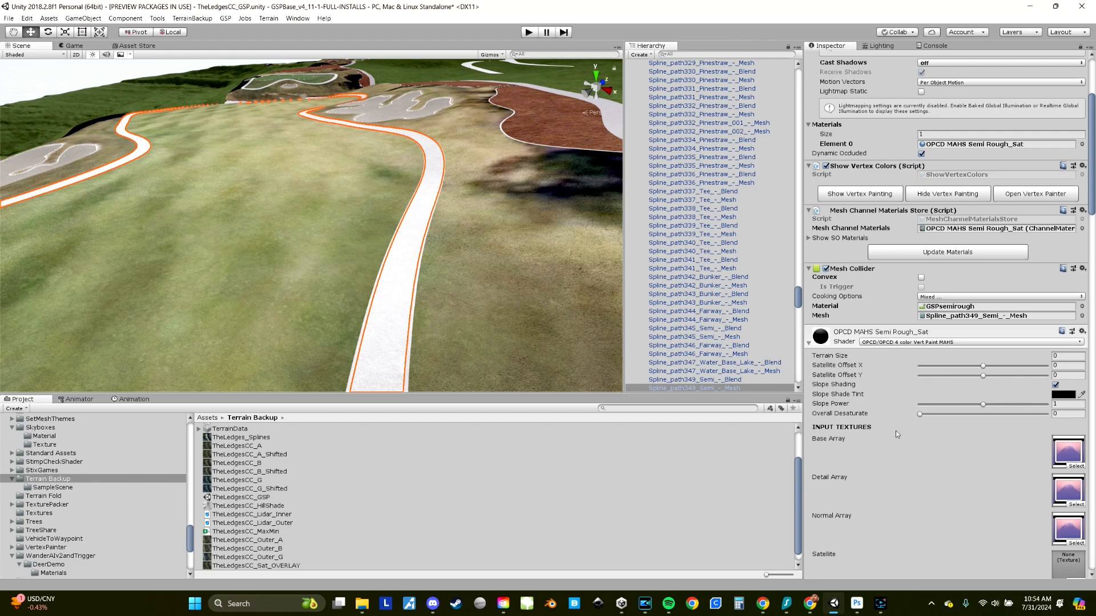
{"action": "scroll", "coordinate": [895, 434], "scroll_direction": "down", "scroll_amount": 5}
{"action": "scroll", "coordinate": [896, 430], "scroll_direction": "down", "scroll_amount": 8}
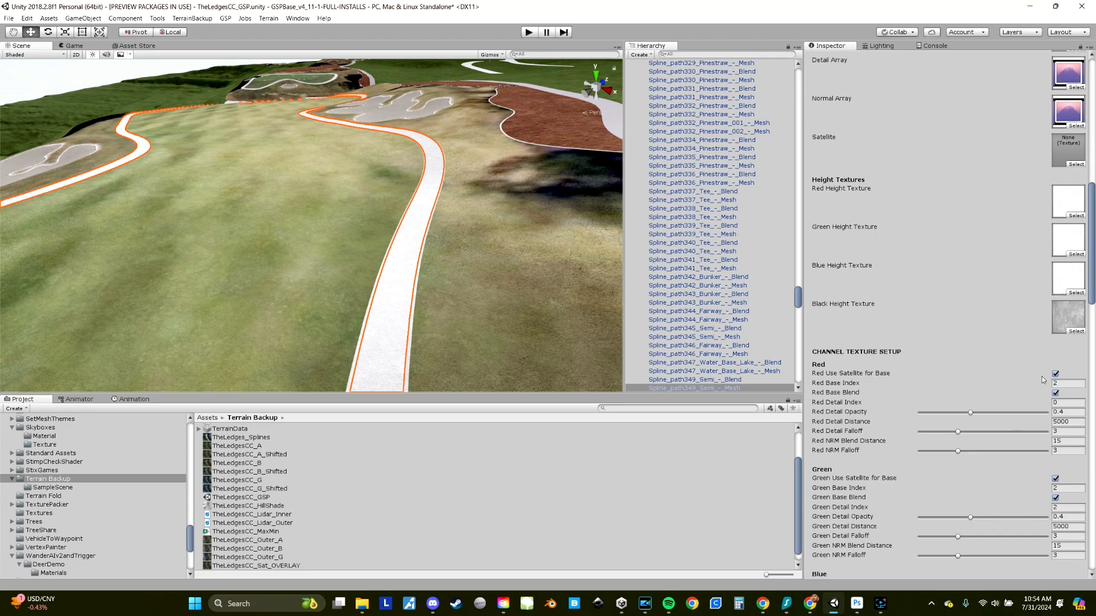
{"action": "left_click", "coordinate": [1055, 374]}
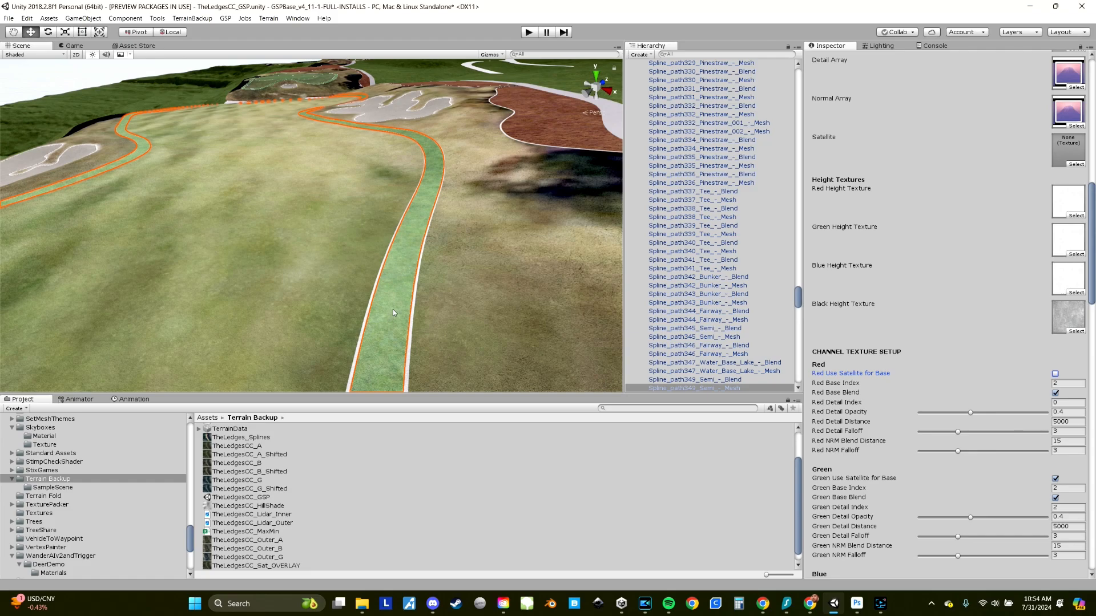
Select the green beyond the fairway, turn off Red Use Satellite for Base in its material, and view its base texture
{"action": "mouse_move", "coordinate": [349, 229]}
{"action": "right_mouse_down"}
{"action": "mouse_move", "coordinate": [367, 254]}
{"action": "mouse_move", "coordinate": [364, 230]}
{"action": "right_mouse_up"}
{"action": "key", "text": "w"}
{"action": "left_click", "coordinate": [358, 201]}
{"action": "key", "text": "f"}
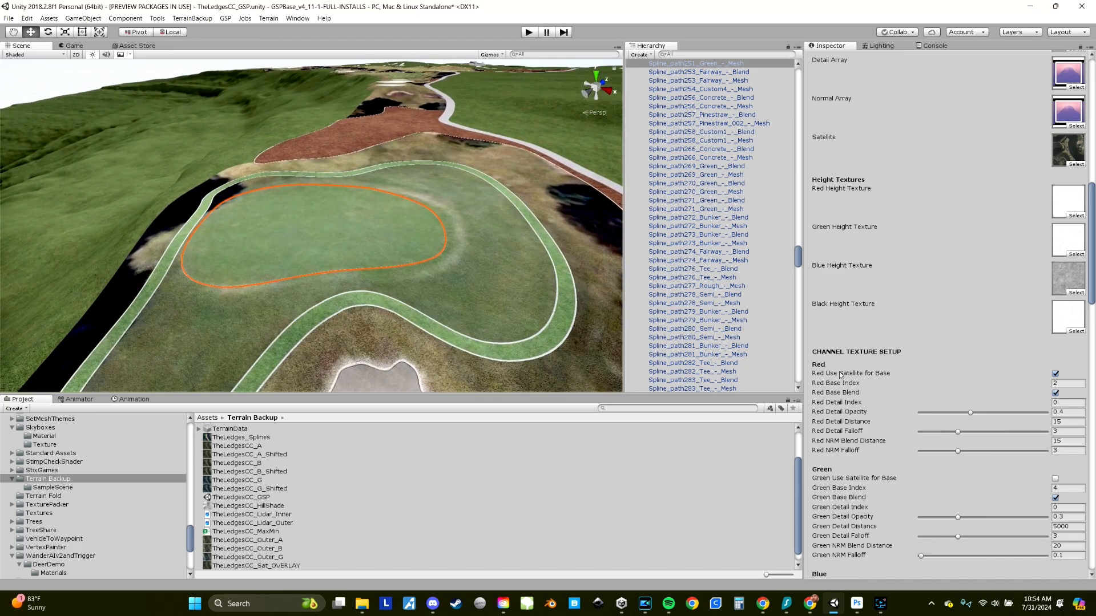
{"action": "left_click", "coordinate": [1056, 374]}
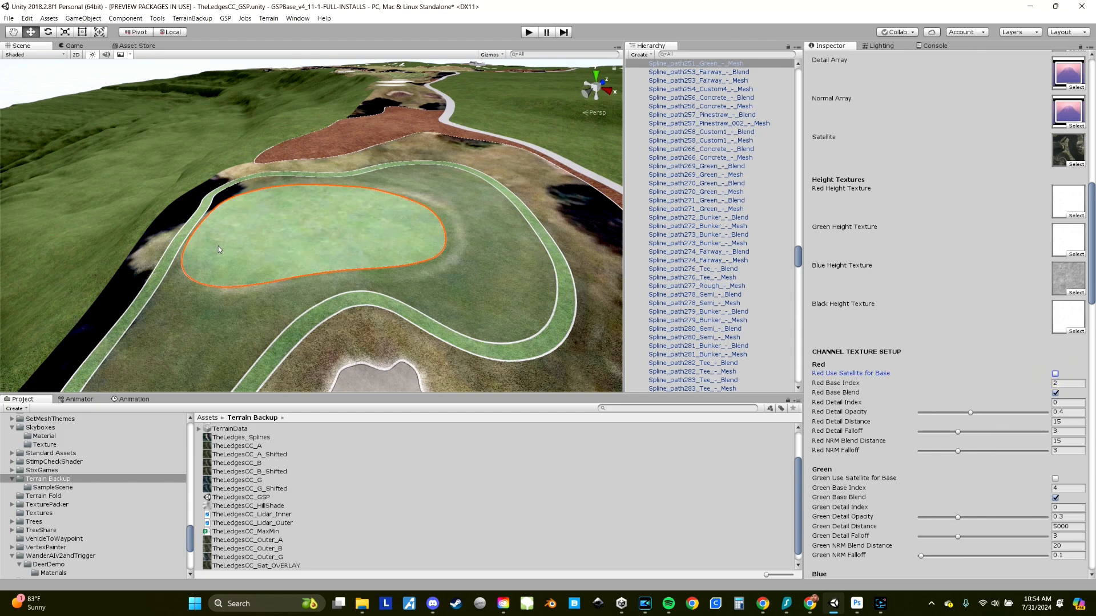
{"action": "left_click_drag", "start_coordinate": [218, 246], "coordinate": [236, 243], "text": "alt"}
{"action": "middle_click_drag", "start_coordinate": [226, 253], "coordinate": [316, 234]}
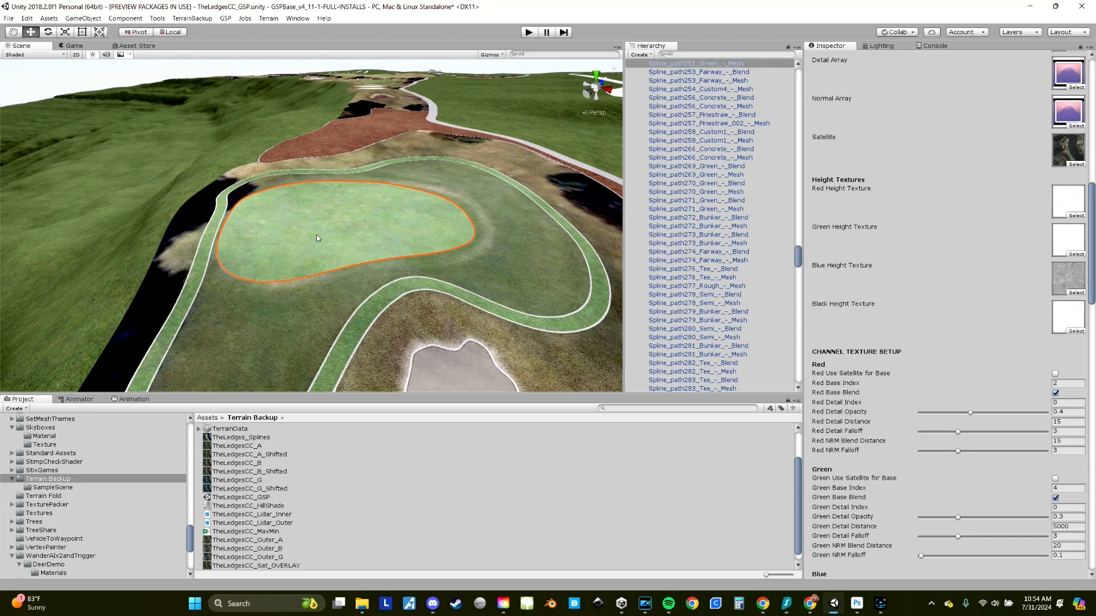
Adjust the green's mowing pattern, setting Red Mowline Tiling to 15.45 and Red Mowline Opacity to about 0.209
{"action": "scroll", "coordinate": [950, 378], "scroll_direction": "down", "scroll_amount": 15}
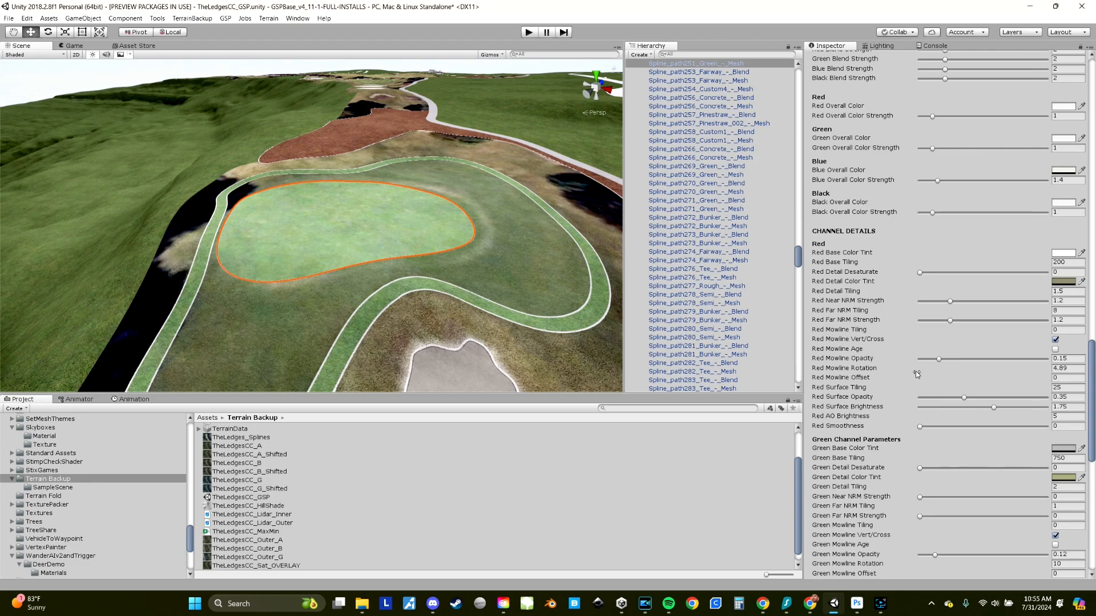
{"action": "left_click_drag", "start_coordinate": [937, 361], "coordinate": [982, 360]}
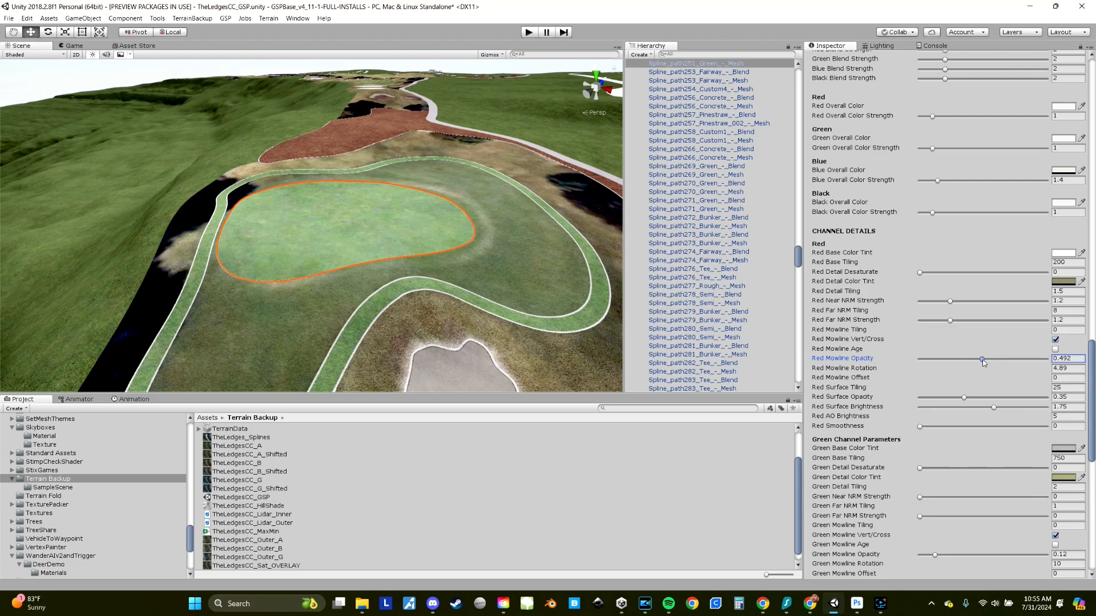
{"action": "mouse_move", "coordinate": [991, 327]}
{"action": "left_mouse_down"}
{"action": "mouse_move", "coordinate": [1030, 325]}
{"action": "mouse_move", "coordinate": [1009, 329]}
{"action": "left_mouse_up"}
{"action": "scroll", "coordinate": [368, 283], "scroll_direction": "up", "scroll_amount": 4}
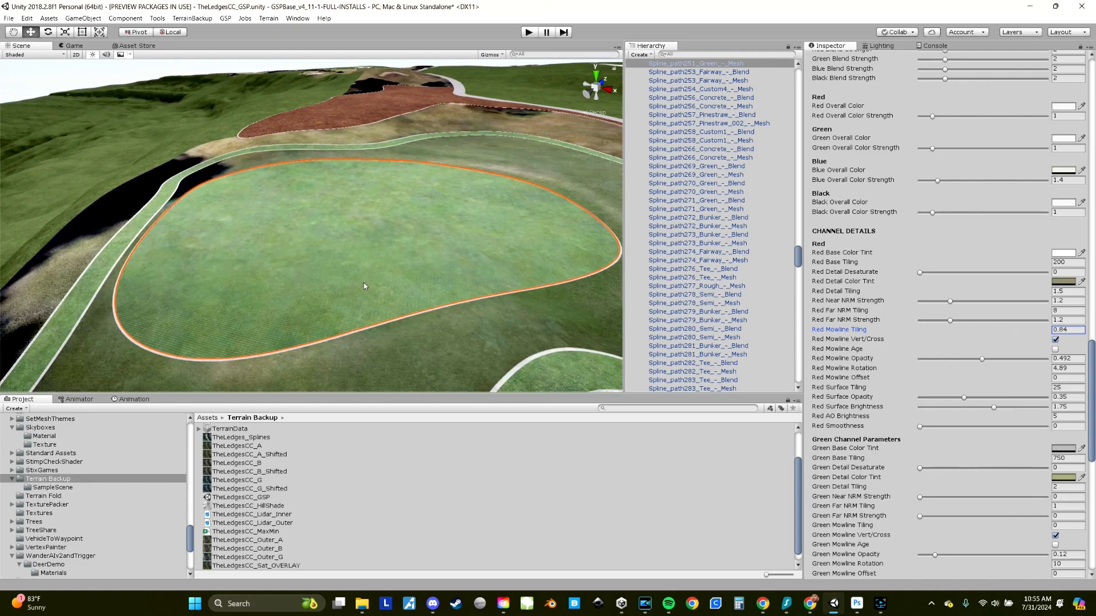
{"action": "scroll", "coordinate": [364, 283], "scroll_direction": "up", "scroll_amount": 3}
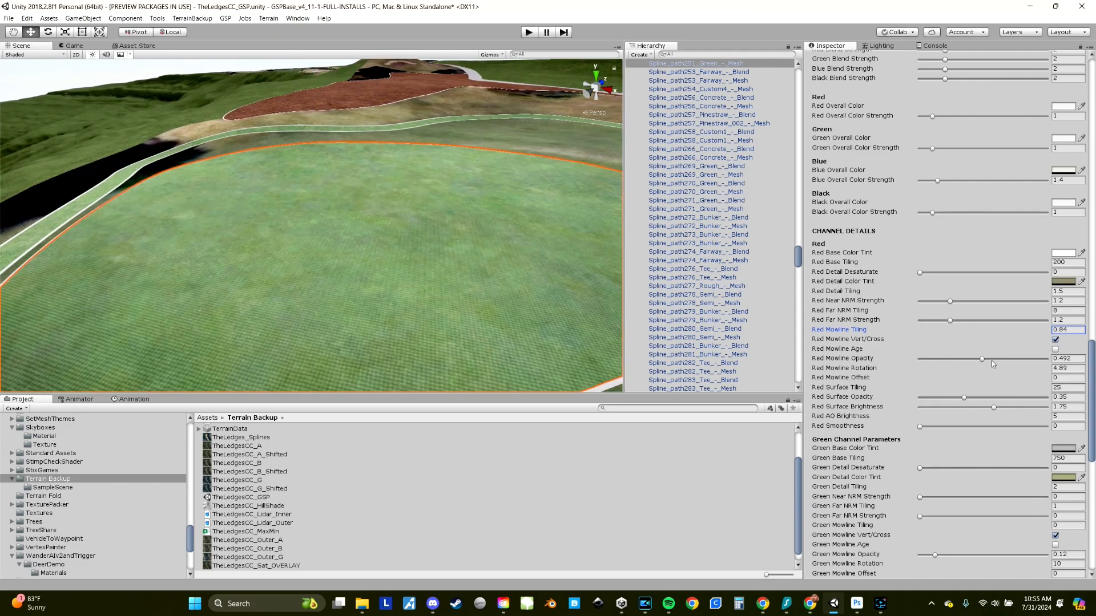
{"action": "left_click_drag", "start_coordinate": [1014, 331], "coordinate": [183, 314]}
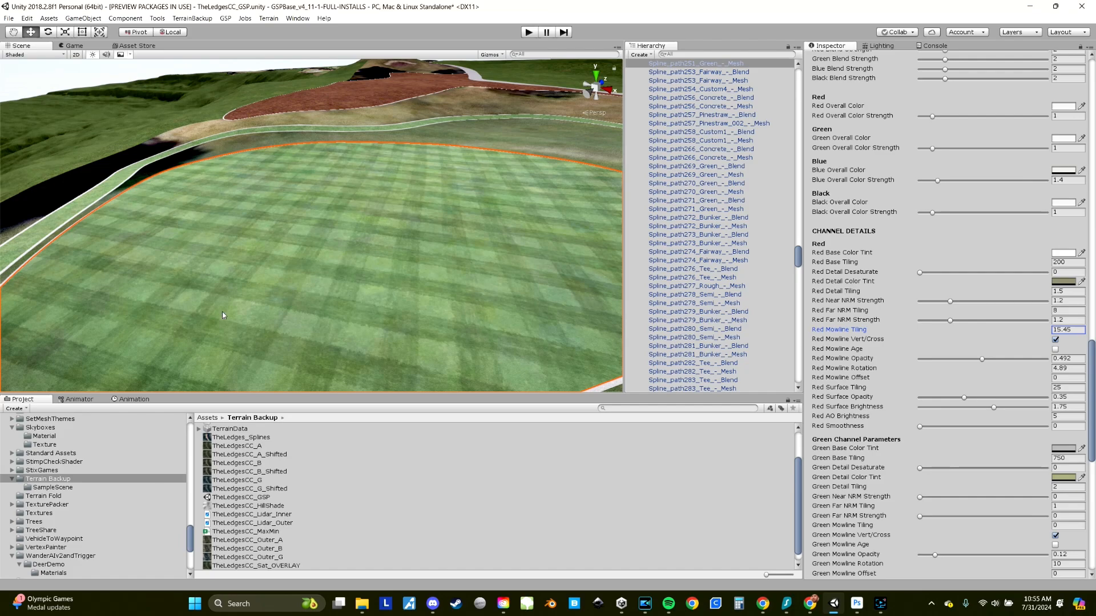
{"action": "left_click_drag", "start_coordinate": [982, 359], "coordinate": [946, 361]}
{"action": "scroll", "coordinate": [311, 306], "scroll_direction": "down", "scroll_amount": 5}
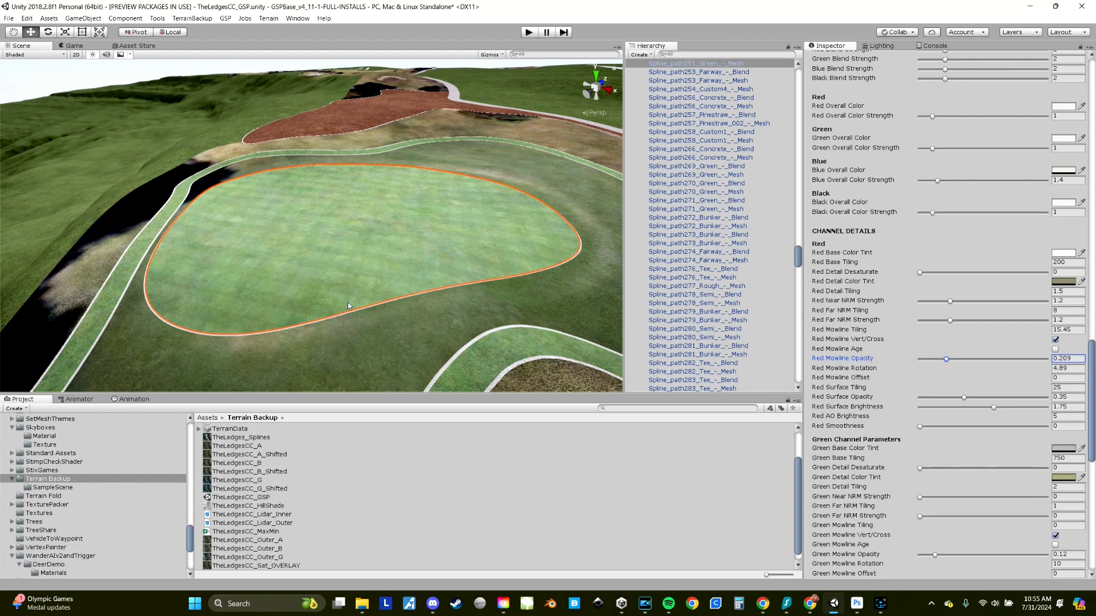
{"action": "scroll", "coordinate": [347, 304], "scroll_direction": "down", "scroll_amount": 10}
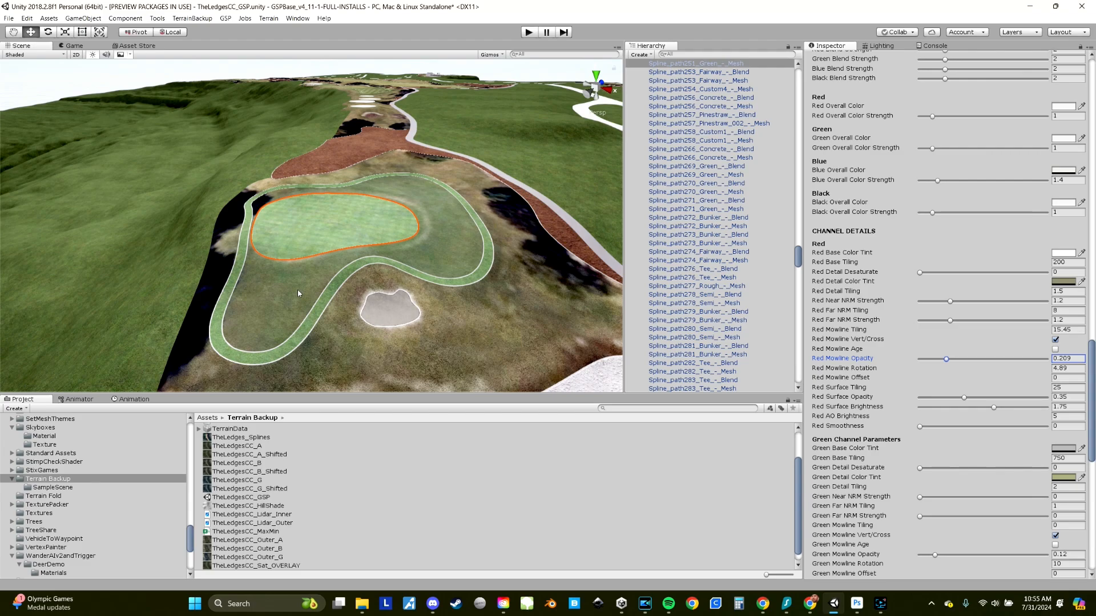
Select the rough mesh around the green and examine how the textures look along the fairway, bunkers and pinestraw
{"action": "left_click", "coordinate": [297, 291]}
{"action": "left_click", "coordinate": [352, 349]}
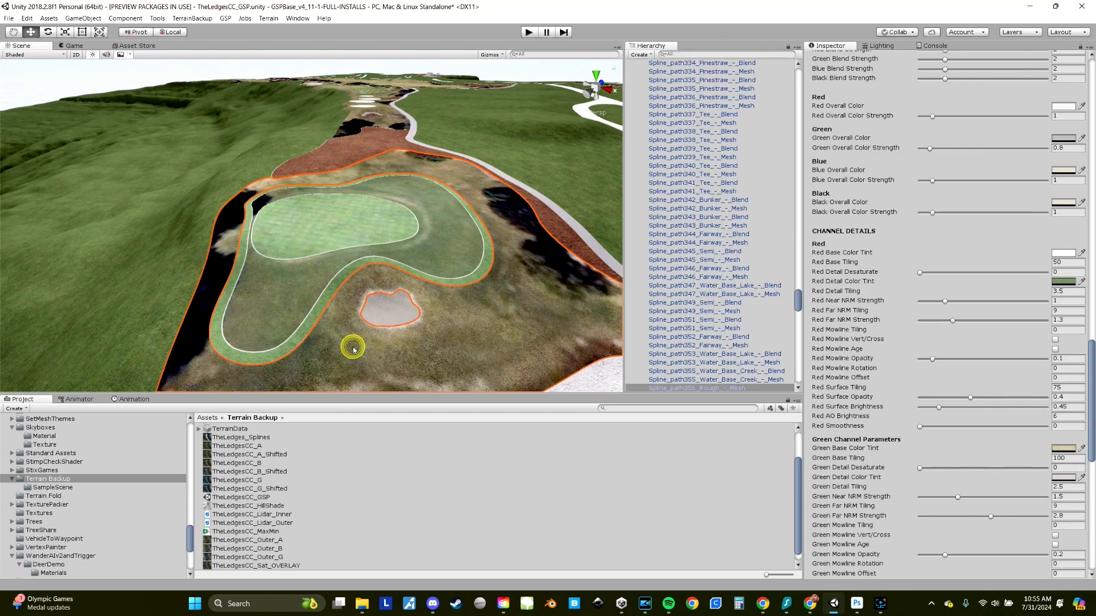
{"action": "scroll", "coordinate": [353, 347], "scroll_direction": "down", "scroll_amount": 10}
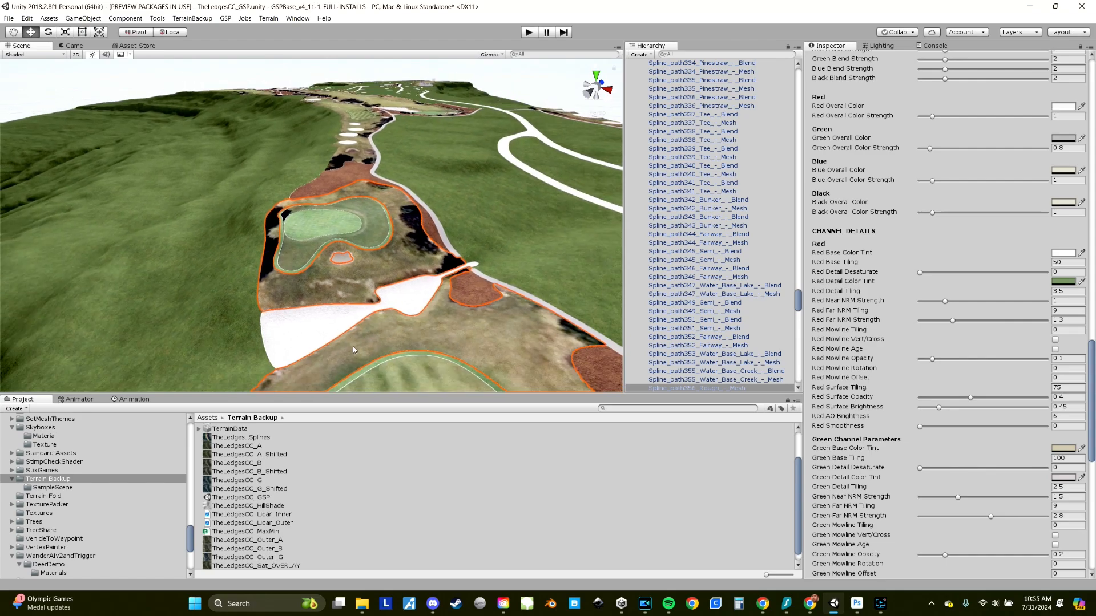
{"action": "scroll", "coordinate": [391, 338], "scroll_direction": "down", "scroll_amount": 5}
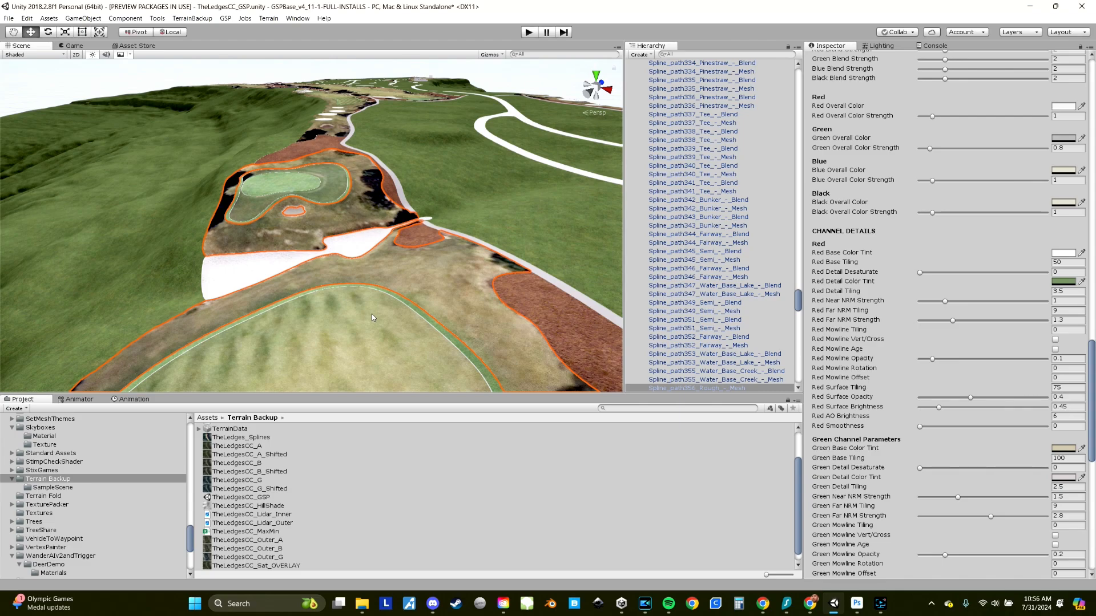
{"action": "scroll", "coordinate": [387, 313], "scroll_direction": "down", "scroll_amount": 3}
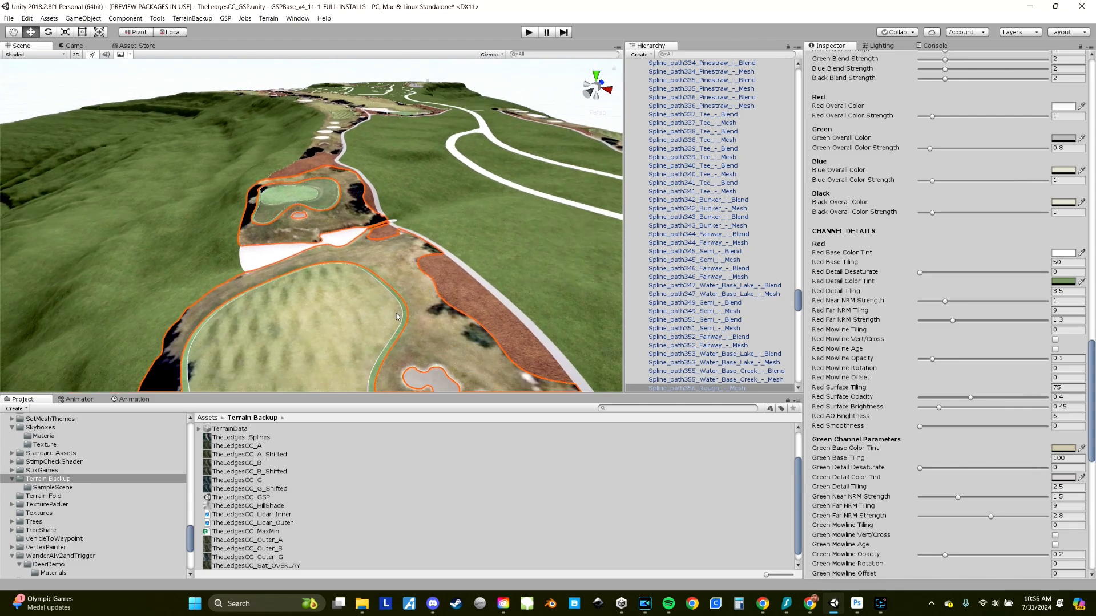
{"action": "scroll", "coordinate": [396, 313], "scroll_direction": "up", "scroll_amount": 5}
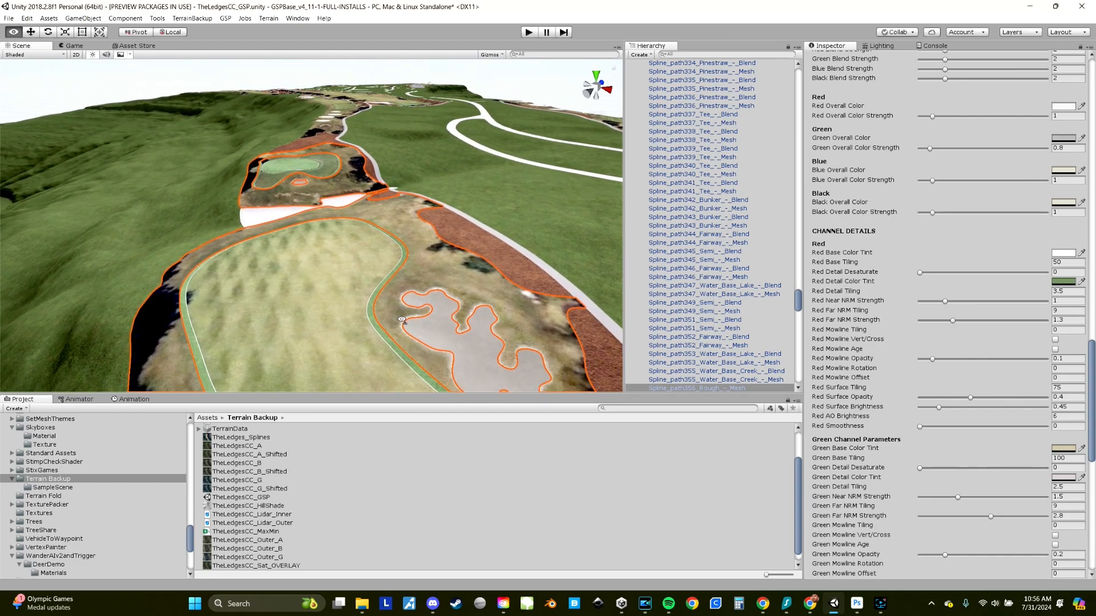
{"action": "right_click_drag", "start_coordinate": [402, 319], "coordinate": [403, 323]}
{"action": "middle_click_drag", "start_coordinate": [403, 323], "coordinate": [381, 301]}
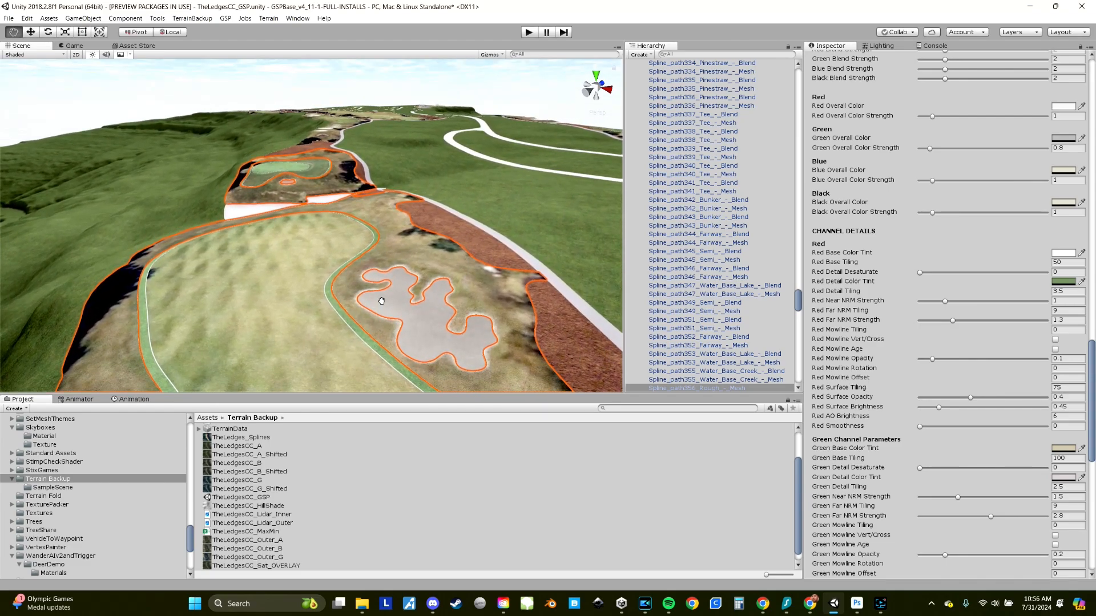
{"action": "right_click_drag", "start_coordinate": [361, 282], "coordinate": [369, 300]}
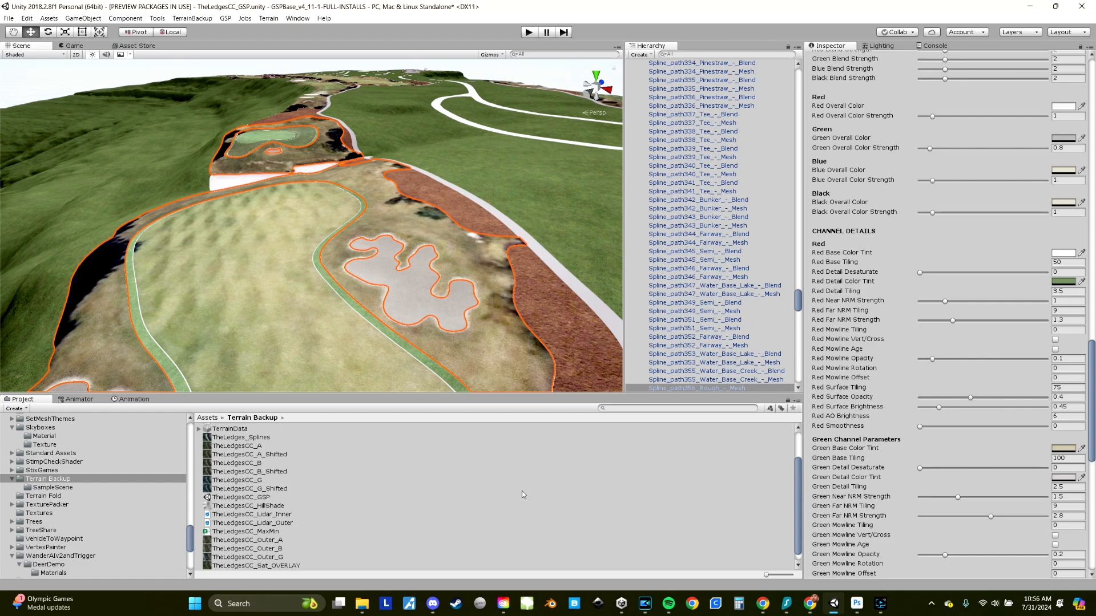
Switch to TheLedgesCC_Sat_Setup.psd in Photoshop, show the whole course, and hide the spline overlay on Layer 1
{"action": "key", "text": "alt+Tab"}
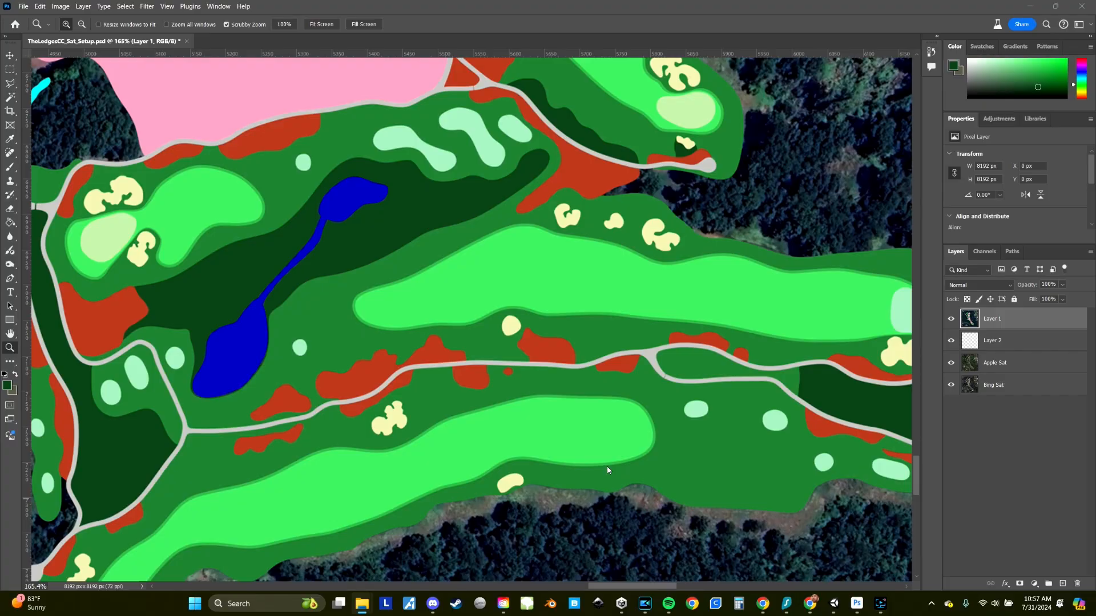
{"action": "left_click", "coordinate": [567, 312]}
{"action": "left_click_drag", "start_coordinate": [578, 306], "coordinate": [512, 309]}
{"action": "left_click_drag", "start_coordinate": [463, 184], "coordinate": [495, 322]}
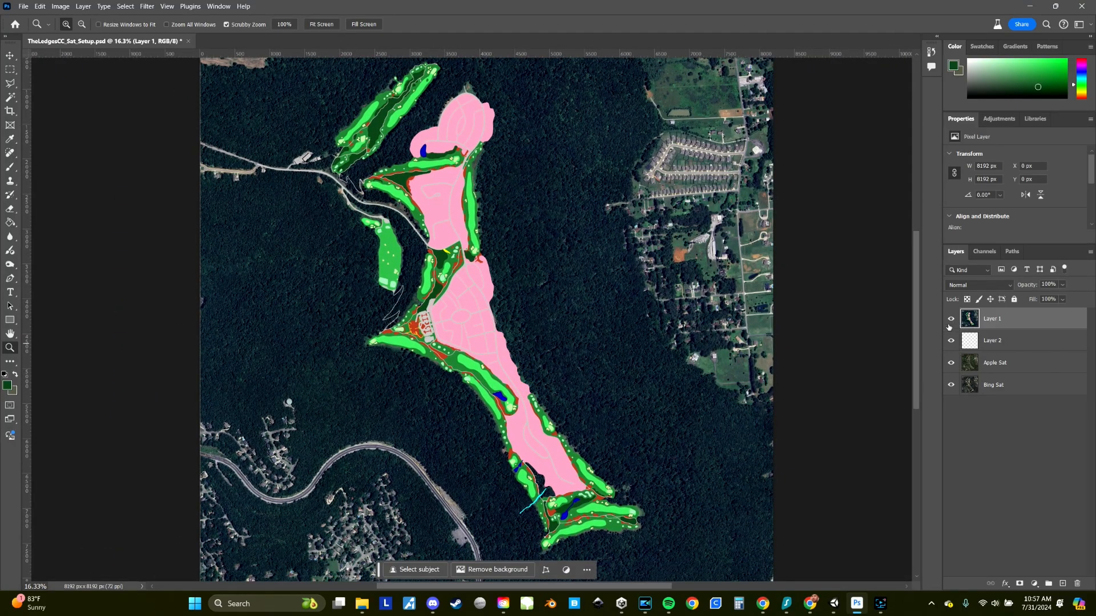
{"action": "left_click", "coordinate": [950, 318]}
Select the Apple Sat and Bing Sat layers in turn and examine the holes at the course's southern end up close
{"action": "left_click", "coordinate": [1003, 364]}
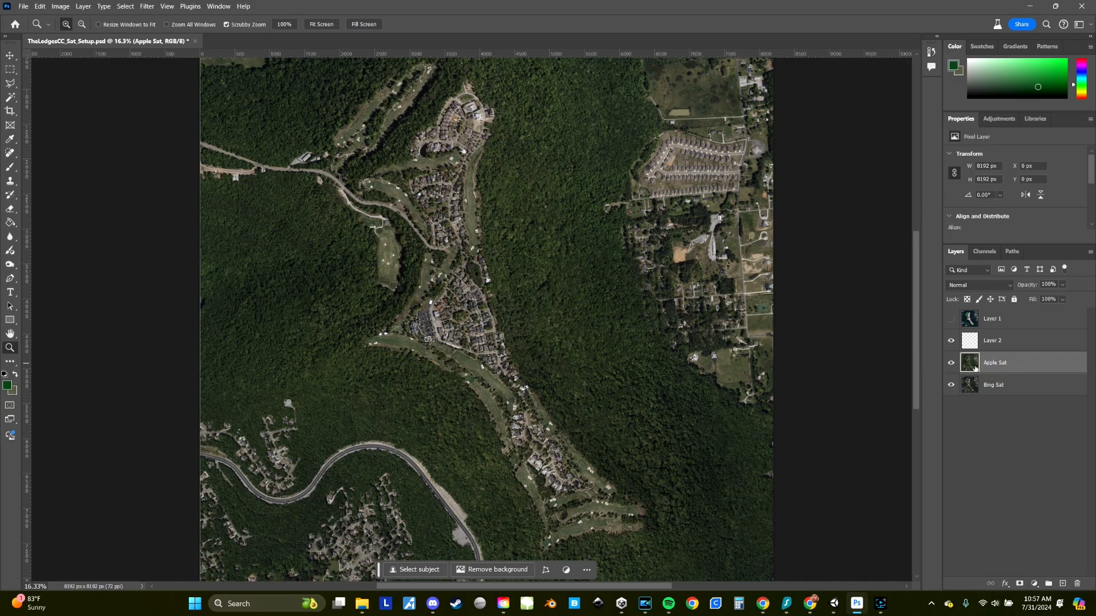
{"action": "left_click", "coordinate": [1027, 387]}
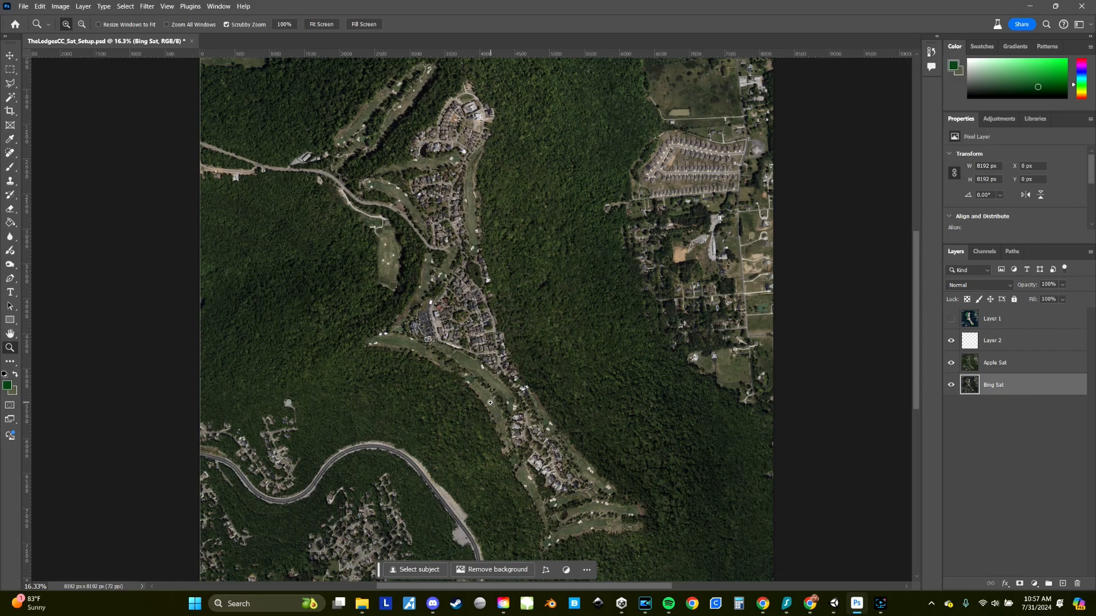
{"action": "left_click_drag", "start_coordinate": [599, 512], "coordinate": [564, 455]}
{"action": "left_click_drag", "start_coordinate": [264, 452], "coordinate": [217, 324]}
{"action": "left_click_drag", "start_coordinate": [631, 368], "coordinate": [520, 365]}
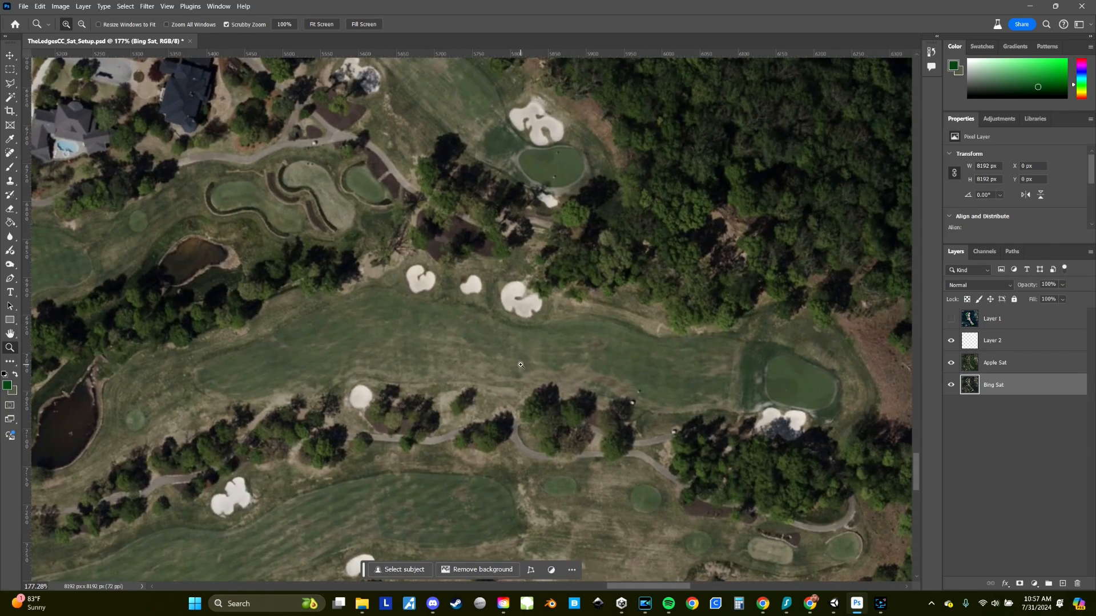
Toggle the visibility of the Apple Sat layer to compare its imagery with Bing Sat, leaving Apple Sat visible
{"action": "left_click", "coordinate": [1022, 369]}
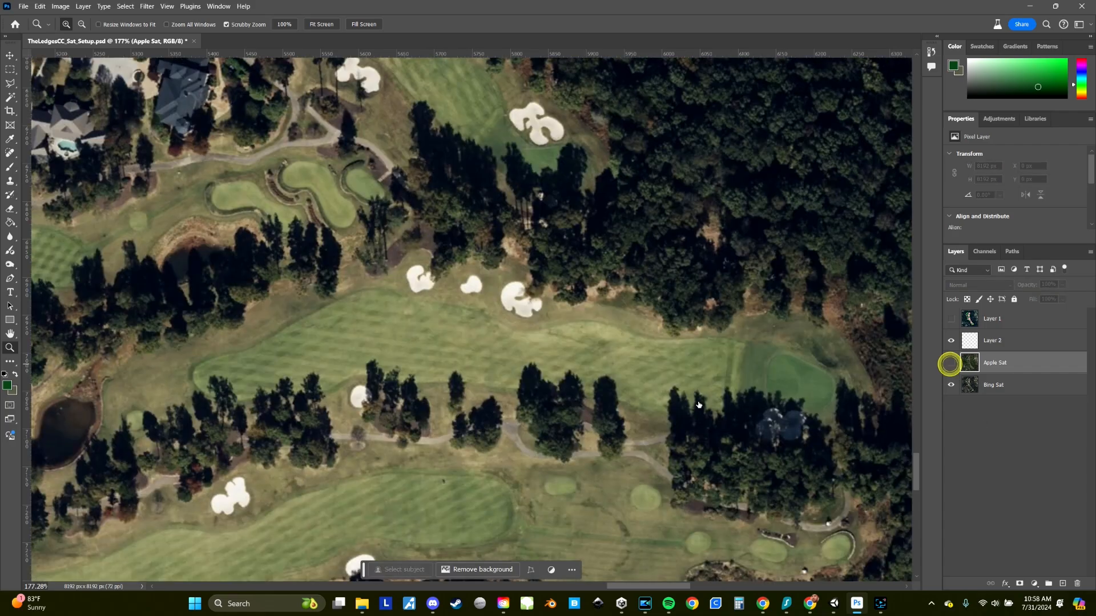
{"action": "left_click", "coordinate": [951, 363]}
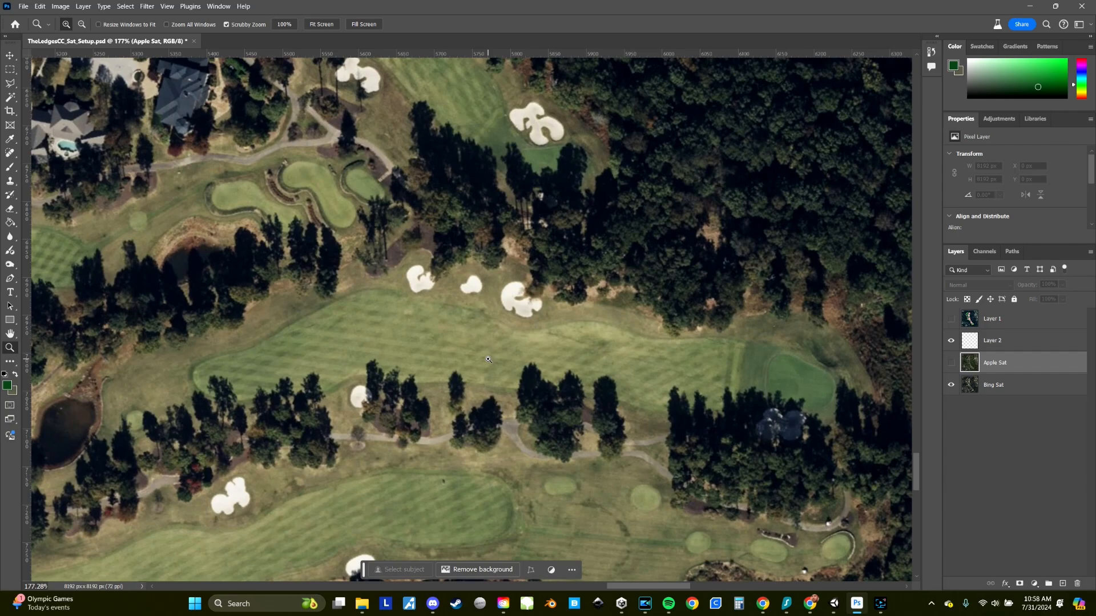
{"action": "left_click", "coordinate": [951, 363]}
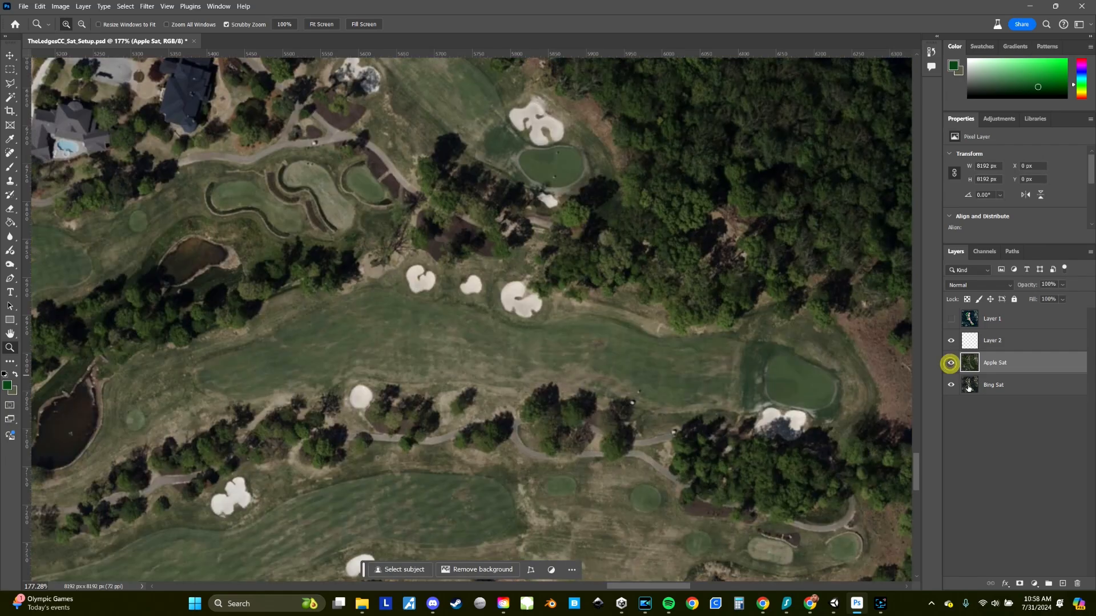
{"action": "left_click", "coordinate": [967, 385]}
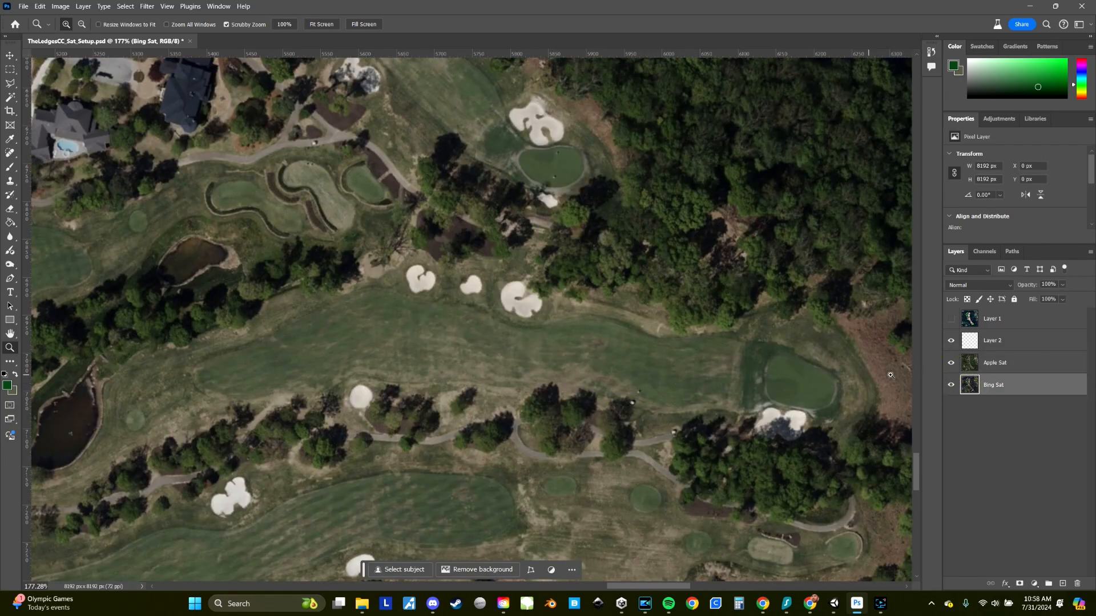
{"action": "left_click", "coordinate": [951, 363]}
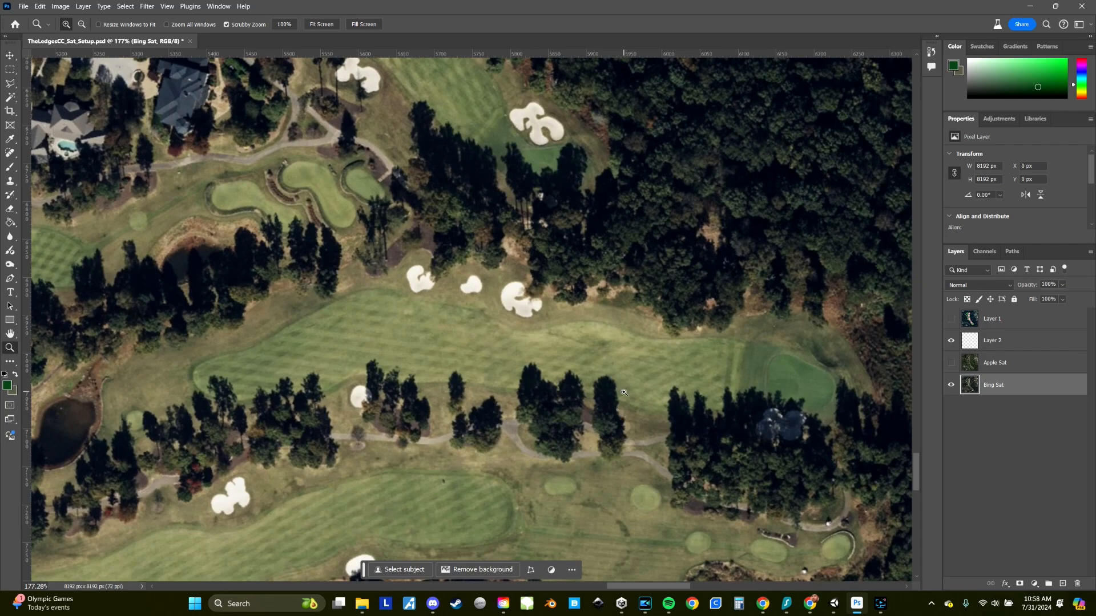
{"action": "left_click", "coordinate": [969, 363]}
{"action": "left_click", "coordinate": [950, 363]}
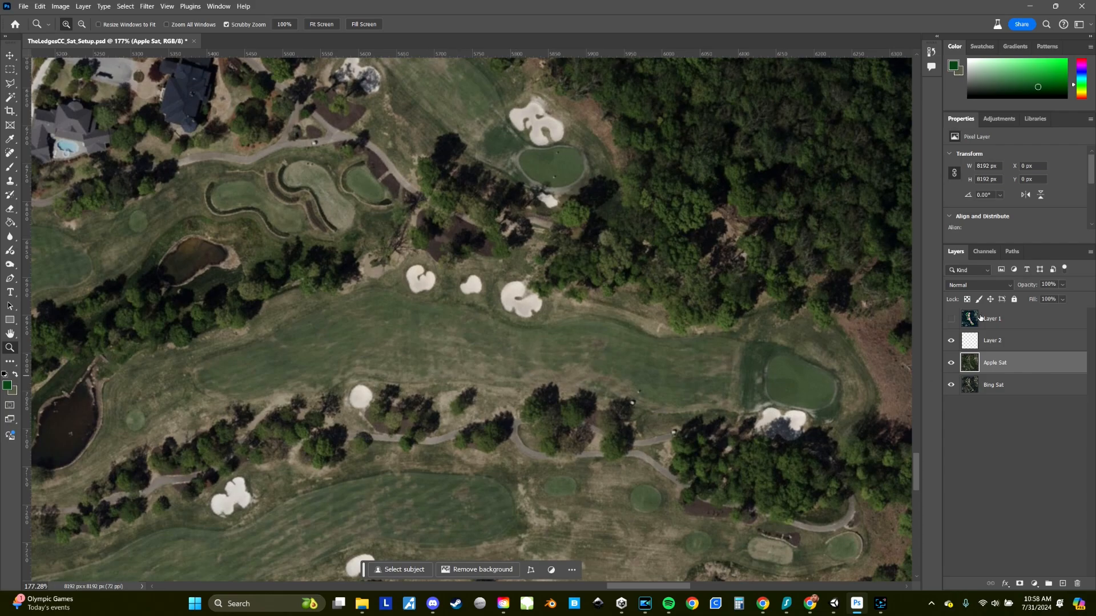
Select Layer 1 and open the recent file TheLedges_Splines.png
{"action": "left_click", "coordinate": [1014, 324]}
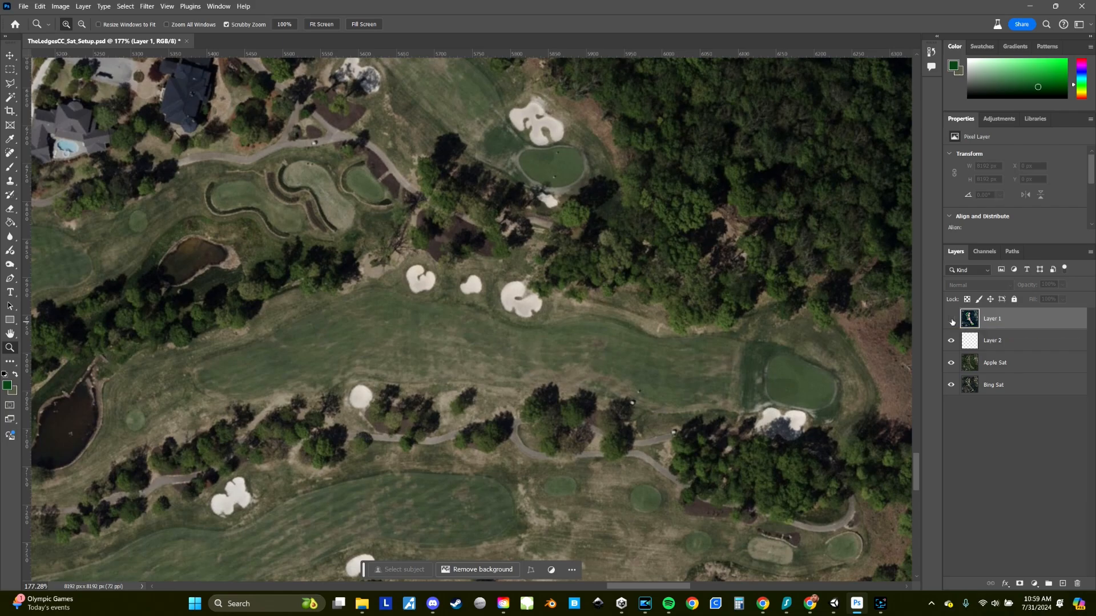
{"action": "left_click", "coordinate": [23, 7]}
{"action": "mouse_move", "coordinate": [75, 71]}
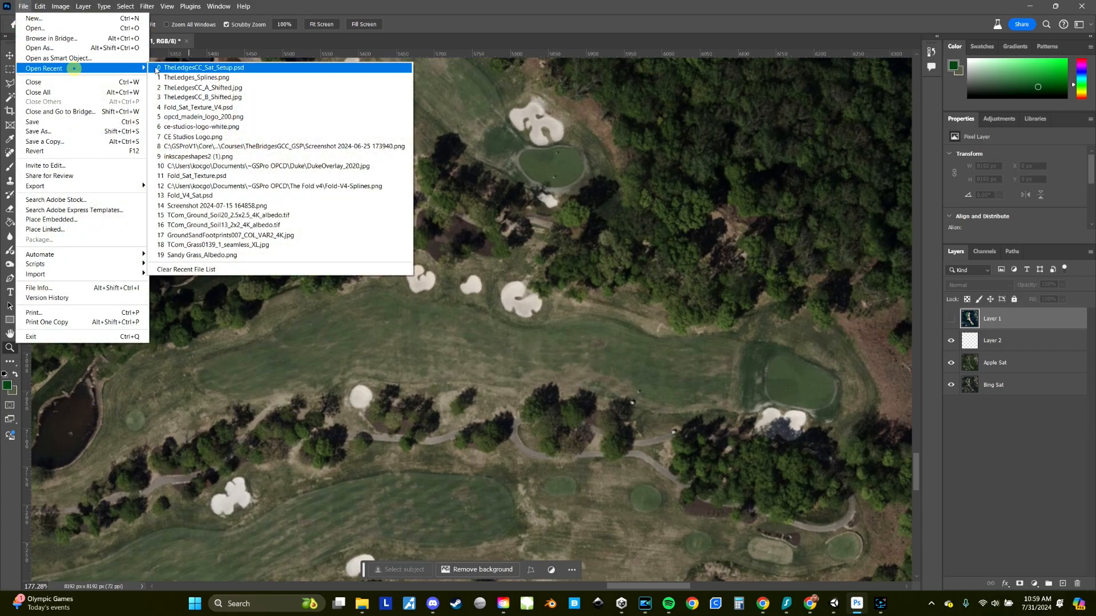
{"action": "left_click", "coordinate": [273, 78]}
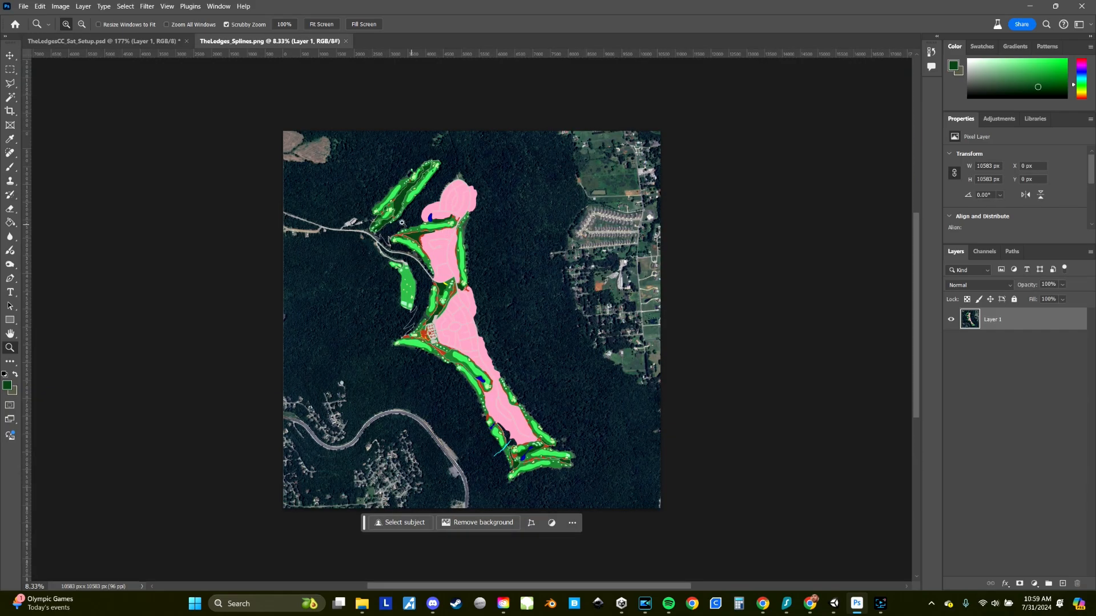
Resize the TheLedges_Splines.png image to 8192 × 8192 pixels
{"action": "left_click", "coordinate": [61, 6]}
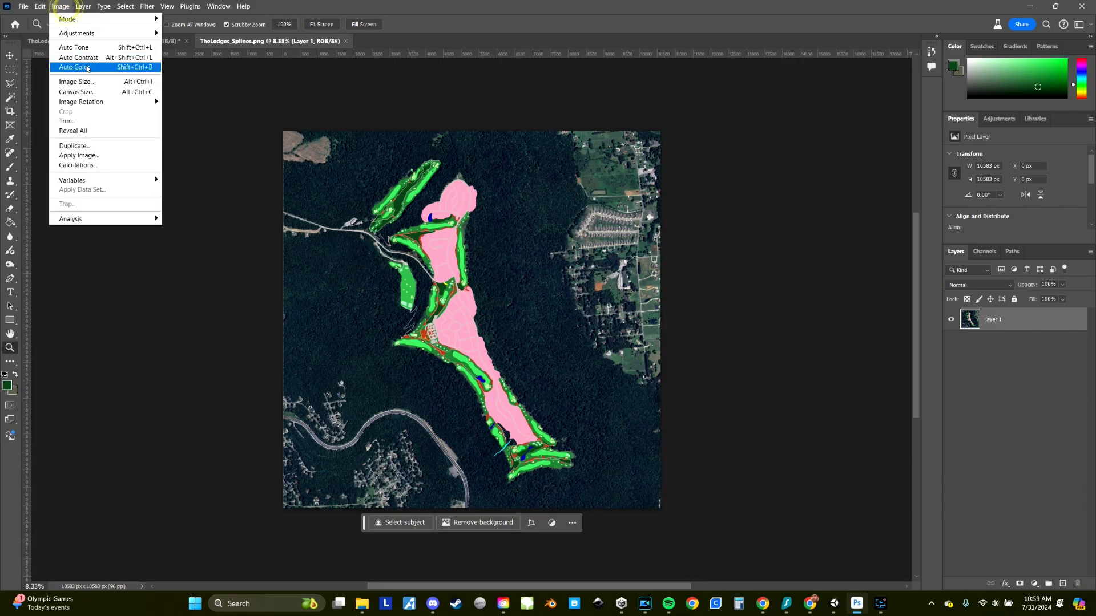
{"action": "left_click", "coordinate": [90, 83]}
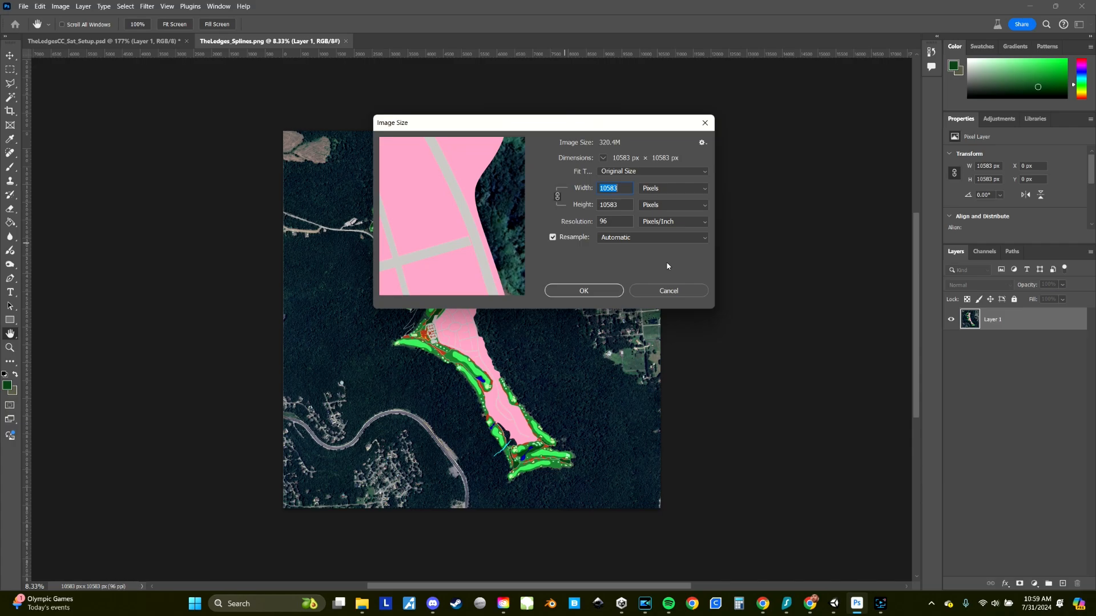
{"action": "type", "text": "8192"}
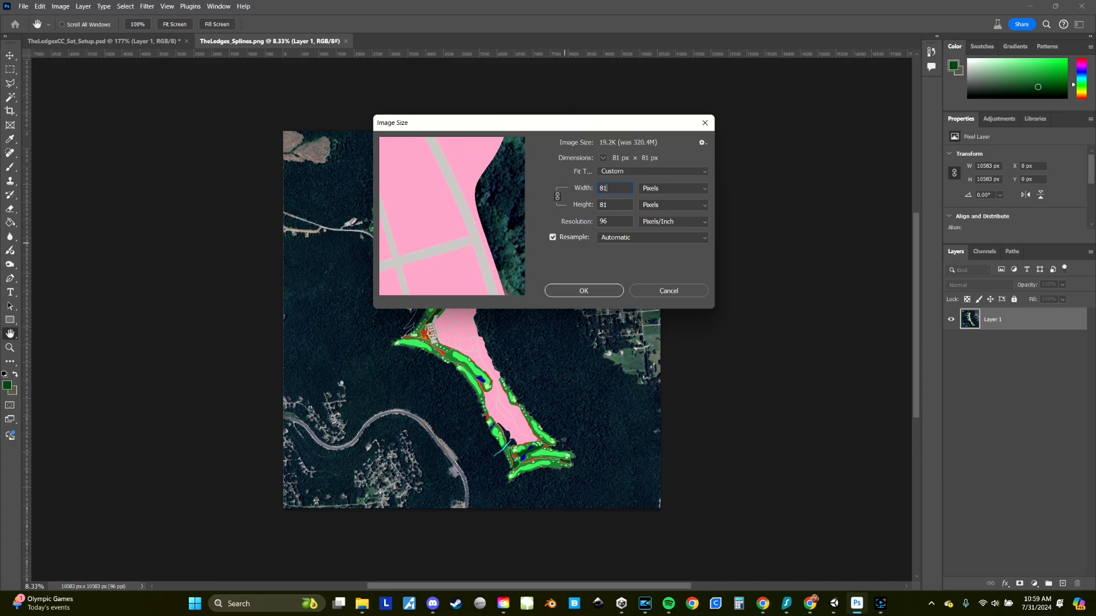
{"action": "left_click", "coordinate": [607, 292]}
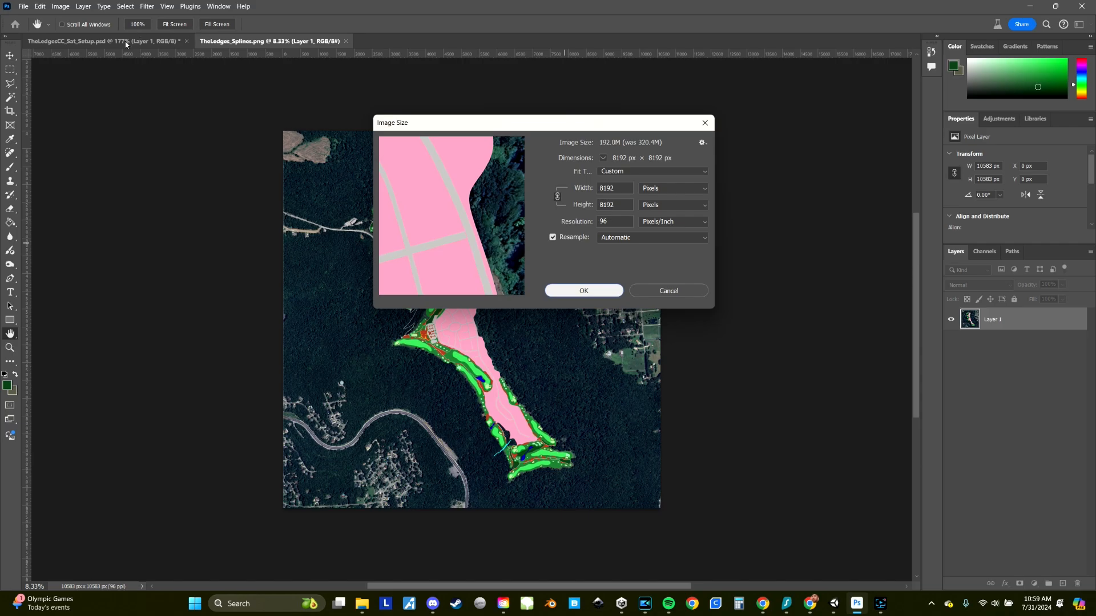
{"action": "key", "text": "z"}
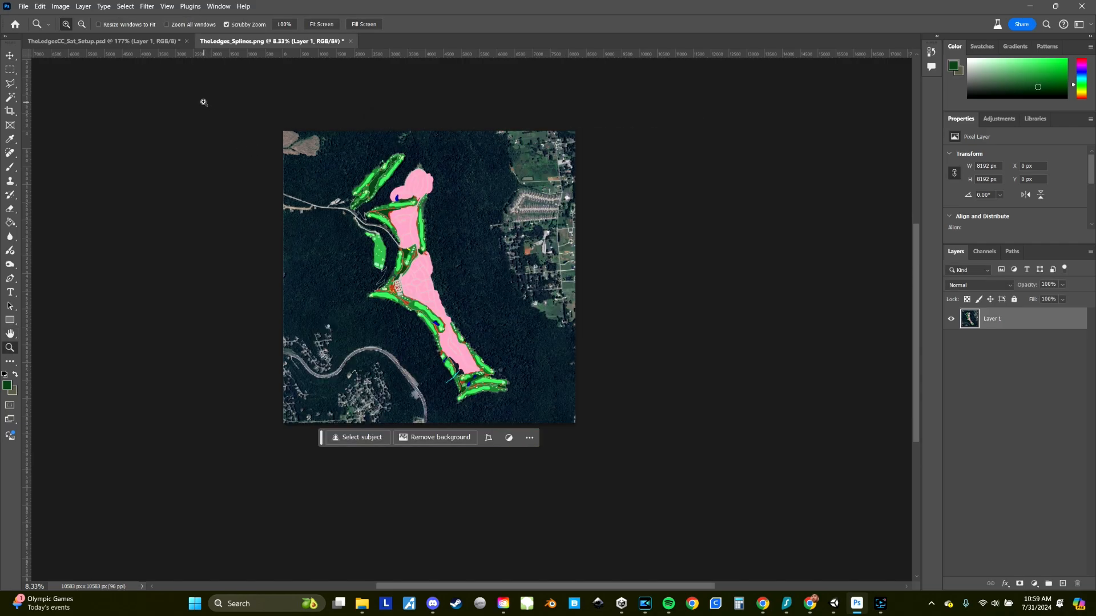
Switch to TheLedgesCC_Sat_Setup.psd and check its image size without changing it
{"action": "left_click", "coordinate": [136, 42]}
{"action": "left_click", "coordinate": [60, 6]}
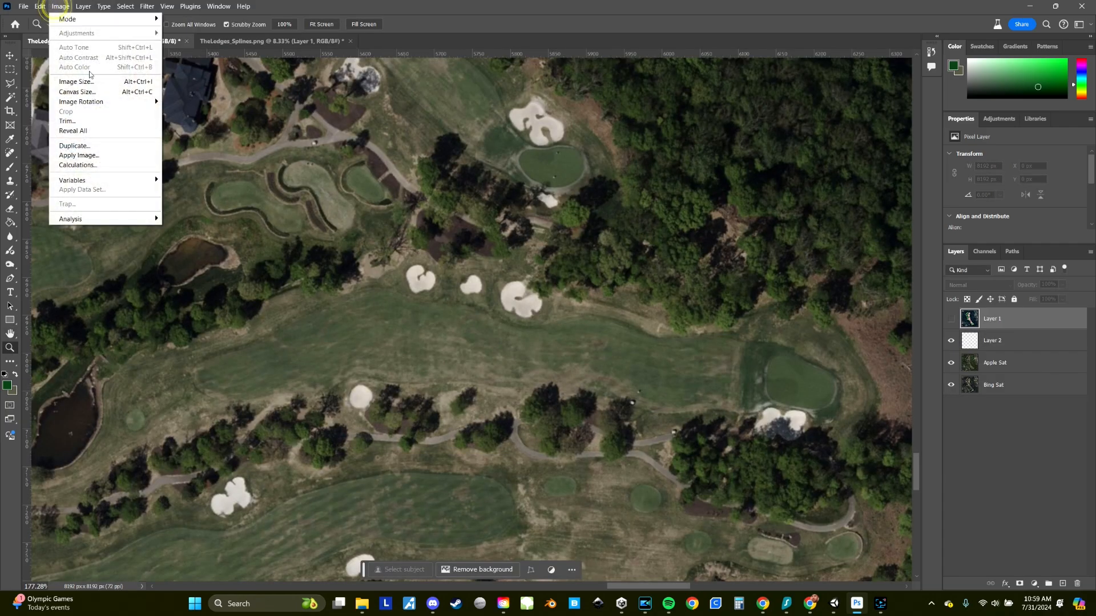
{"action": "left_click", "coordinate": [92, 81]}
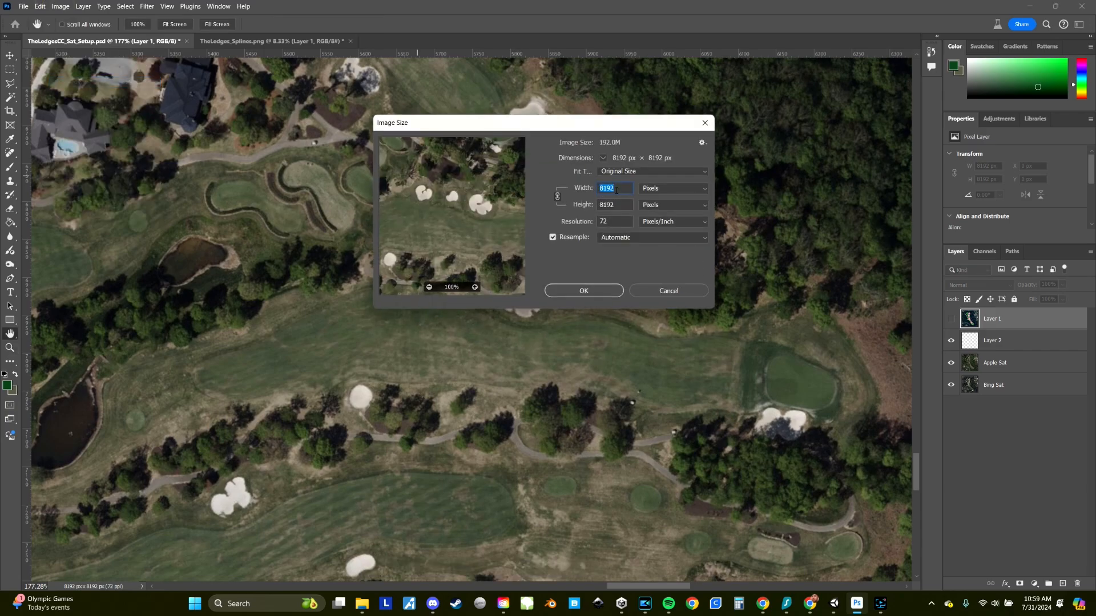
{"action": "left_click", "coordinate": [651, 290]}
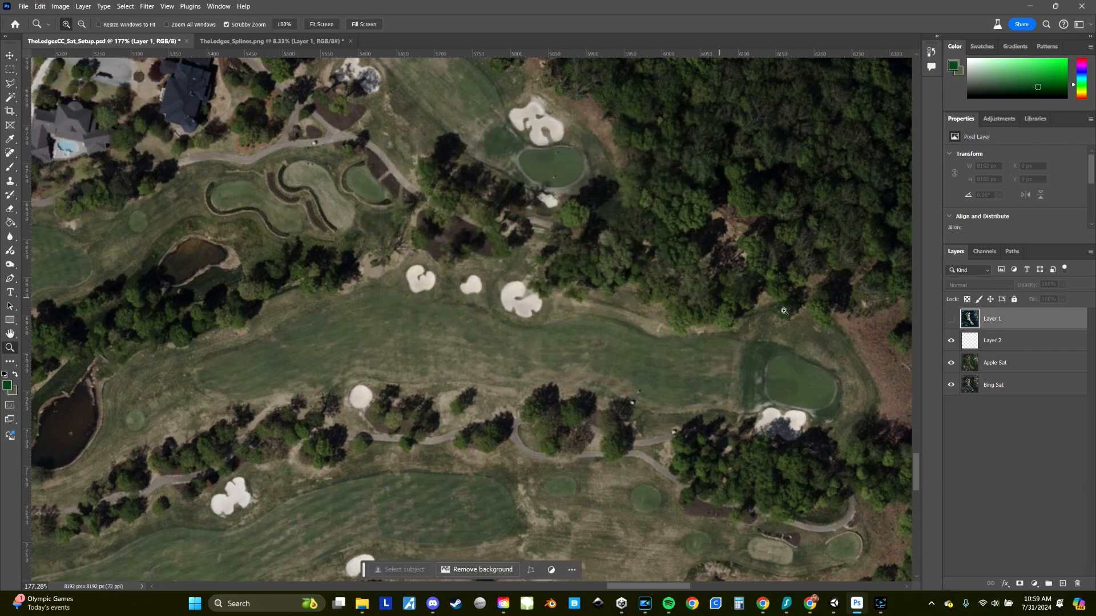
Toggle Layer 1's visibility to compare the spline overlay with the satellite imagery, leaving Layer 1 visible
{"action": "left_click", "coordinate": [953, 320]}
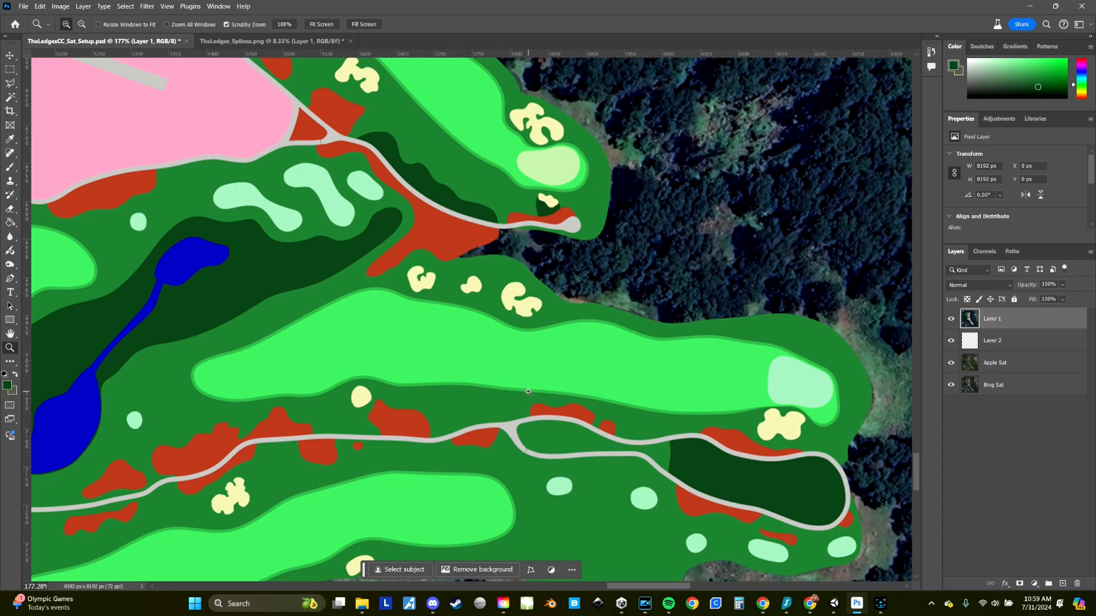
{"action": "left_click", "coordinate": [949, 320]}
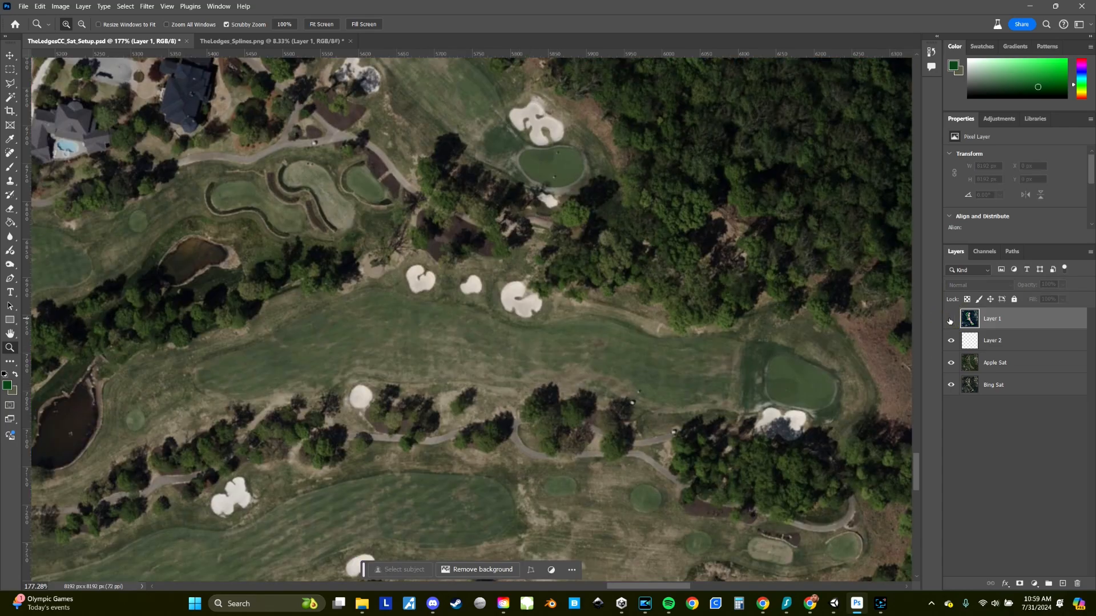
{"action": "left_click", "coordinate": [950, 320]}
{"action": "left_click", "coordinate": [950, 320]}
{"action": "left_click", "coordinate": [949, 320]}
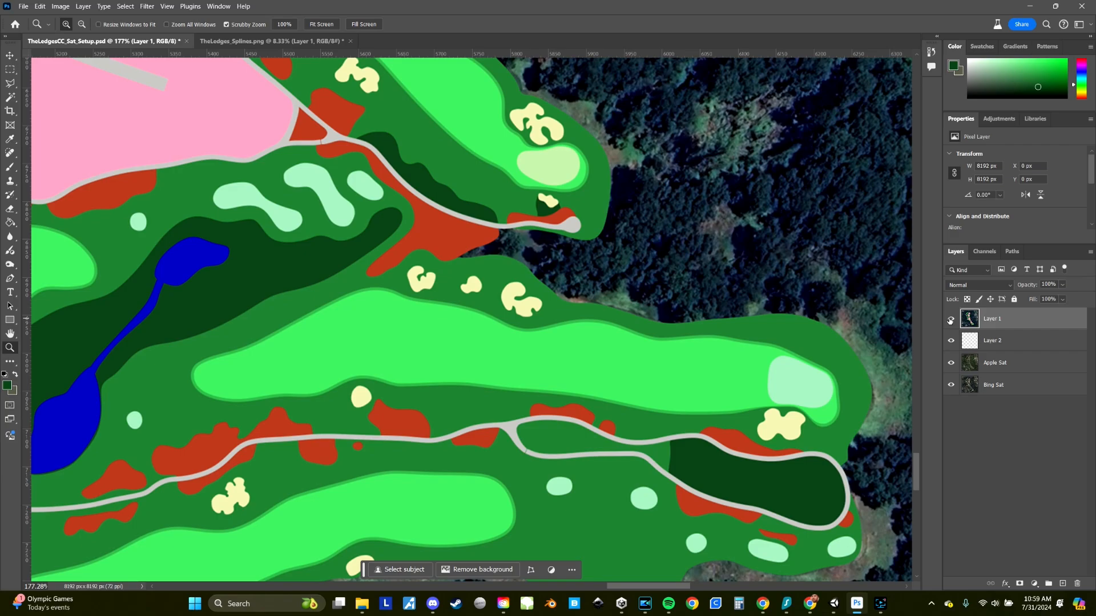
{"action": "left_click_drag", "start_coordinate": [195, 424], "coordinate": [351, 310]}
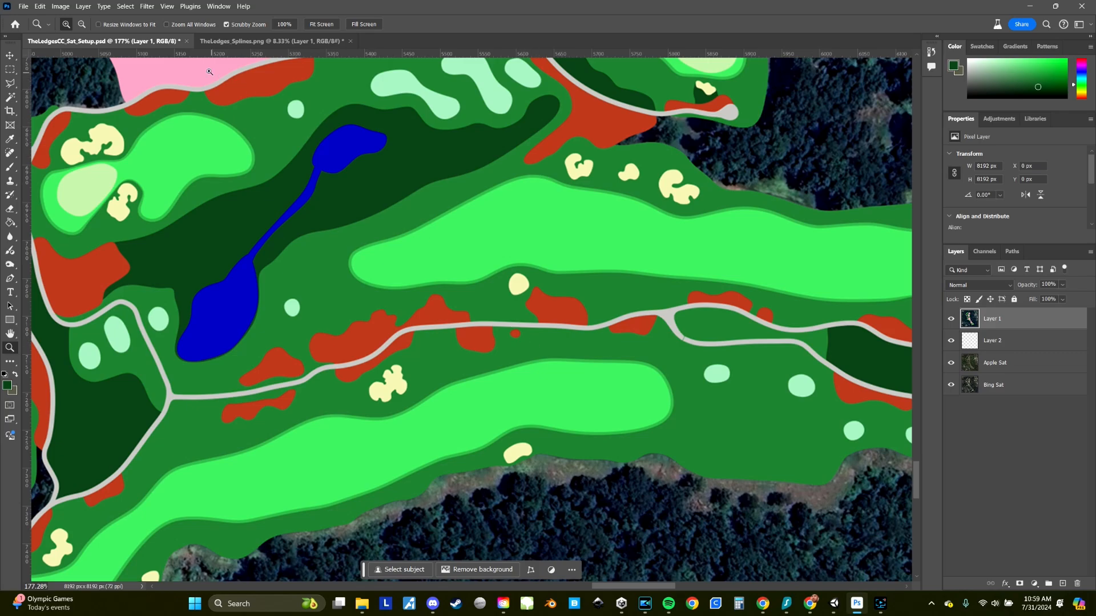
{"action": "left_click", "coordinate": [125, 7]}
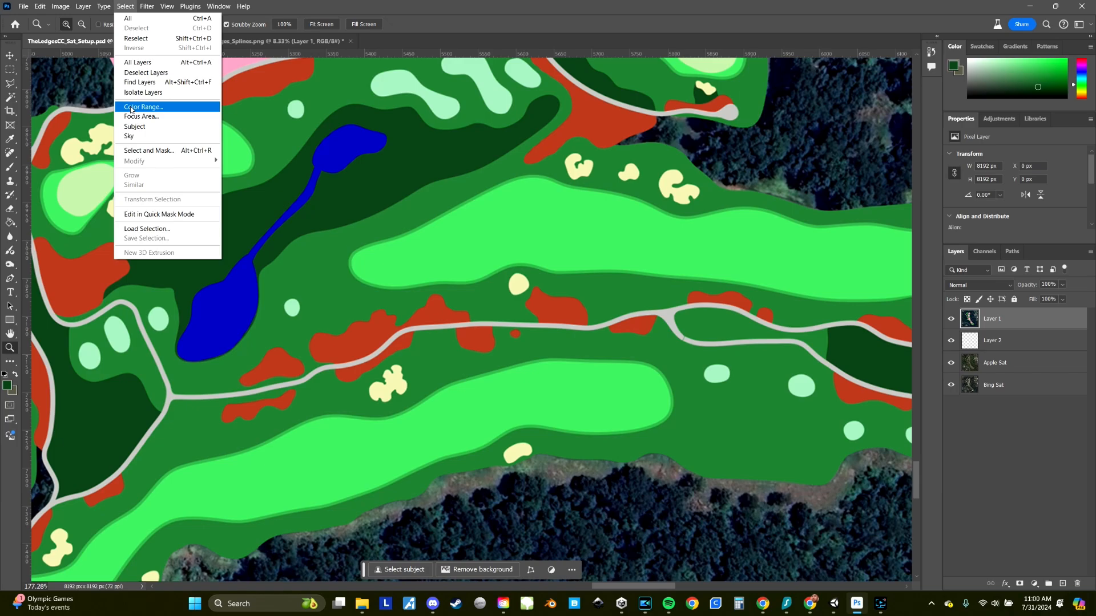
{"action": "left_click", "coordinate": [131, 108]}
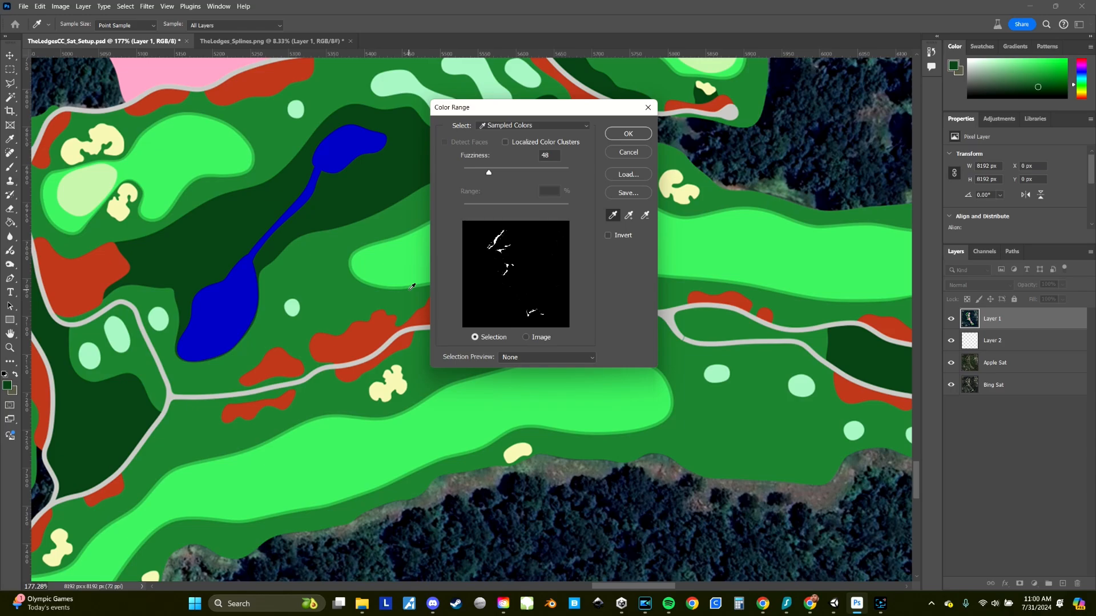
{"action": "left_click", "coordinate": [625, 153]}
{"action": "left_click", "coordinate": [125, 6]}
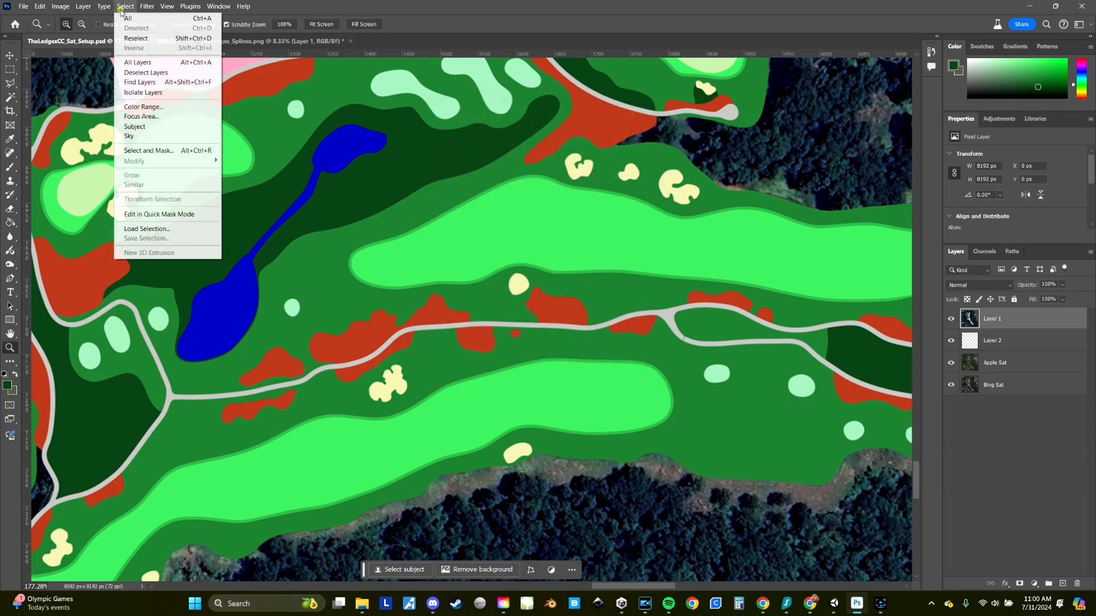
{"action": "left_click", "coordinate": [144, 229]}
{"action": "left_click", "coordinate": [539, 181]}
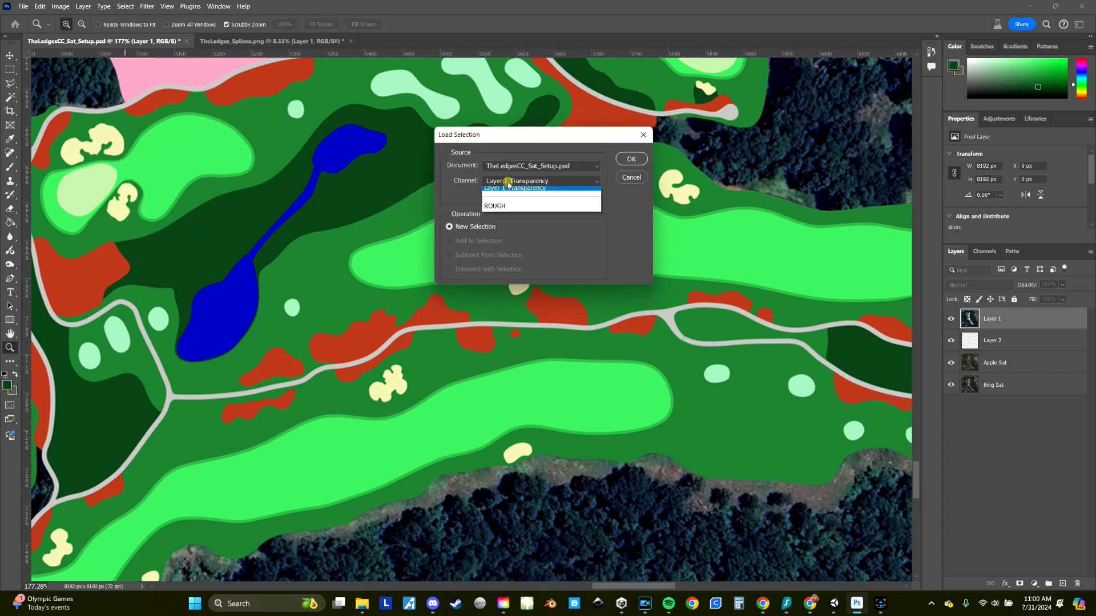
{"action": "left_click", "coordinate": [514, 193]}
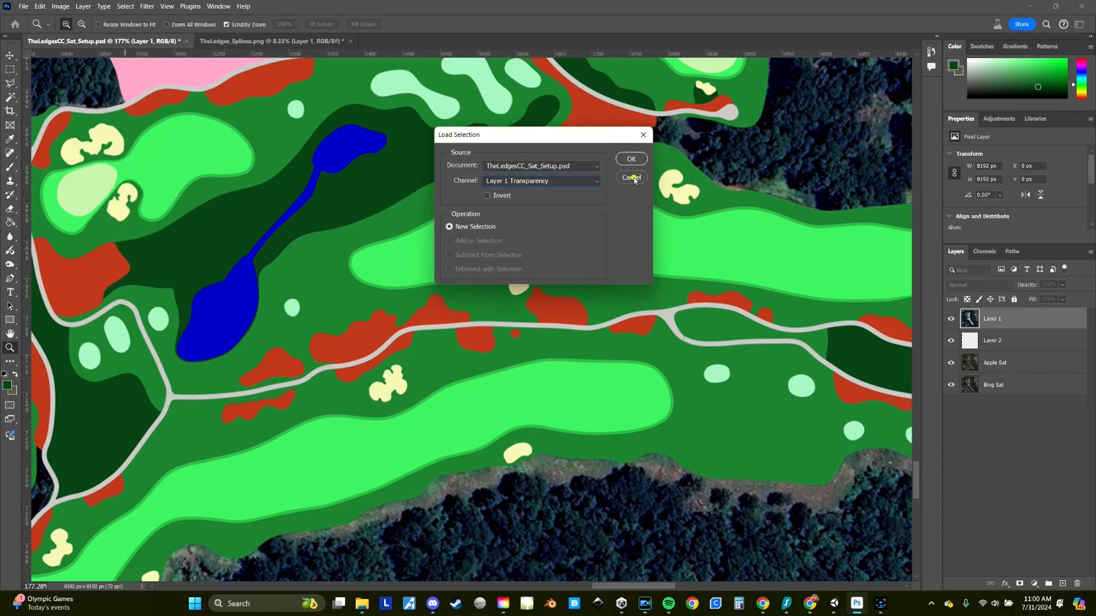
{"action": "left_click", "coordinate": [631, 177]}
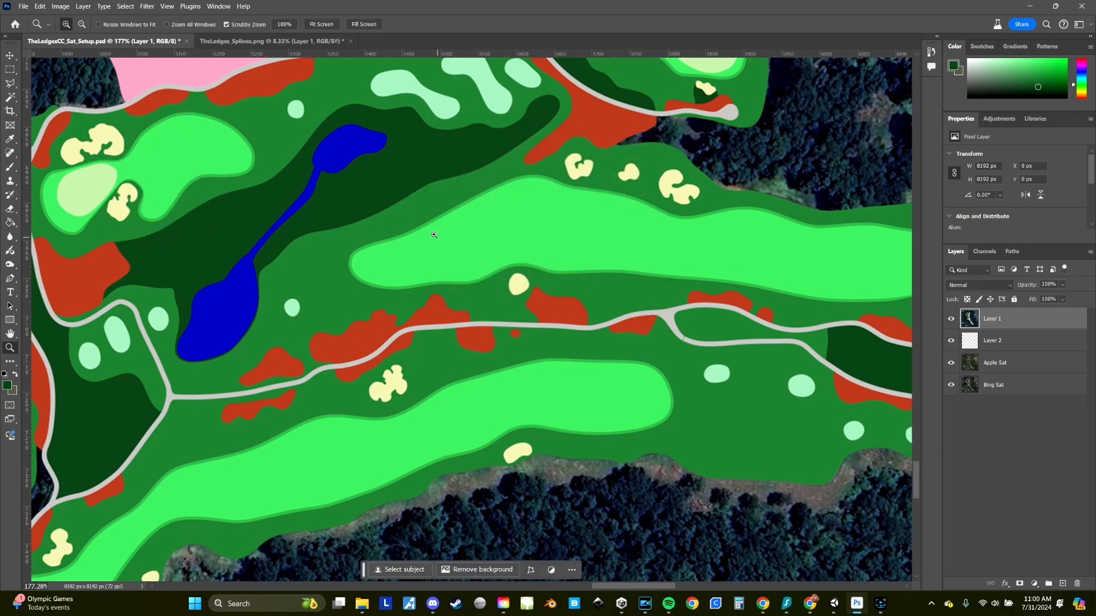
Start a Color Range selection on Layer 1 and sample the bright green fairway color
{"action": "left_click", "coordinate": [102, 8]}
{"action": "mouse_move", "coordinate": [126, 5]}
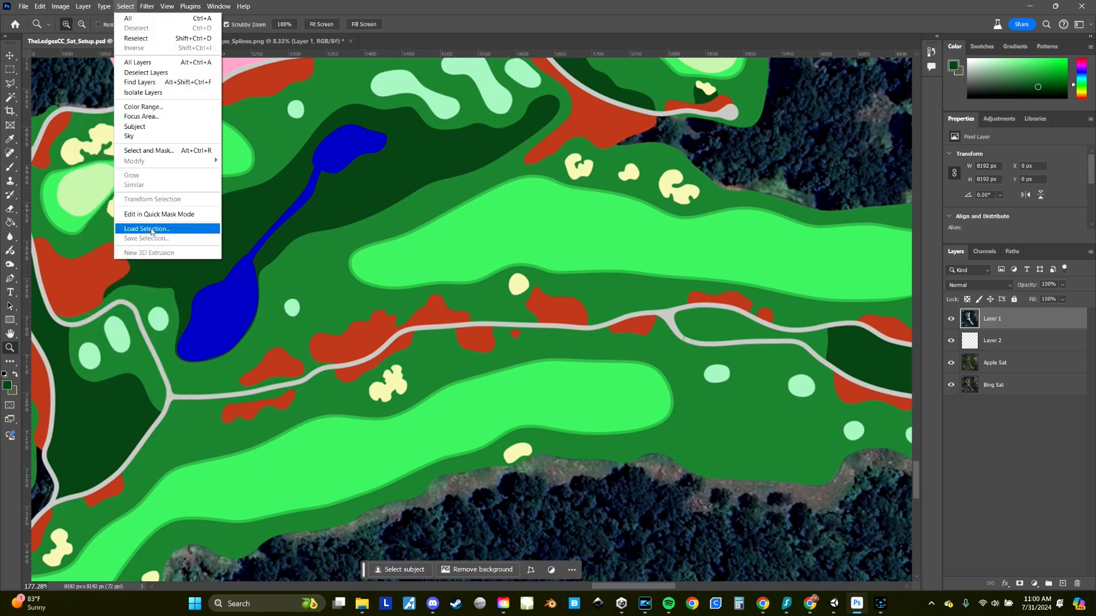
{"action": "left_click", "coordinate": [142, 107]}
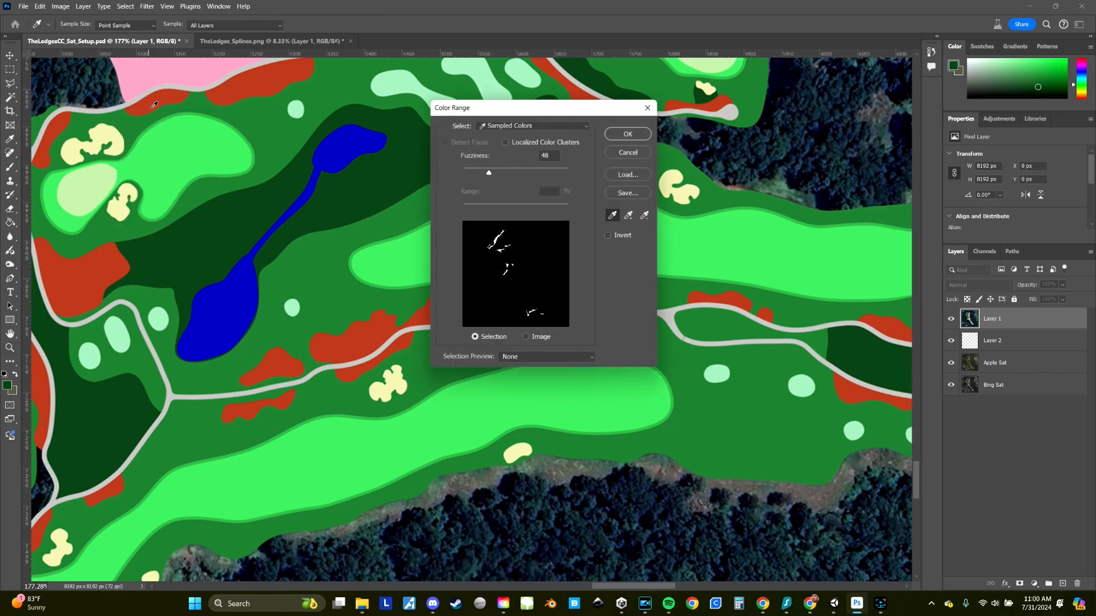
{"action": "left_click", "coordinate": [346, 451]}
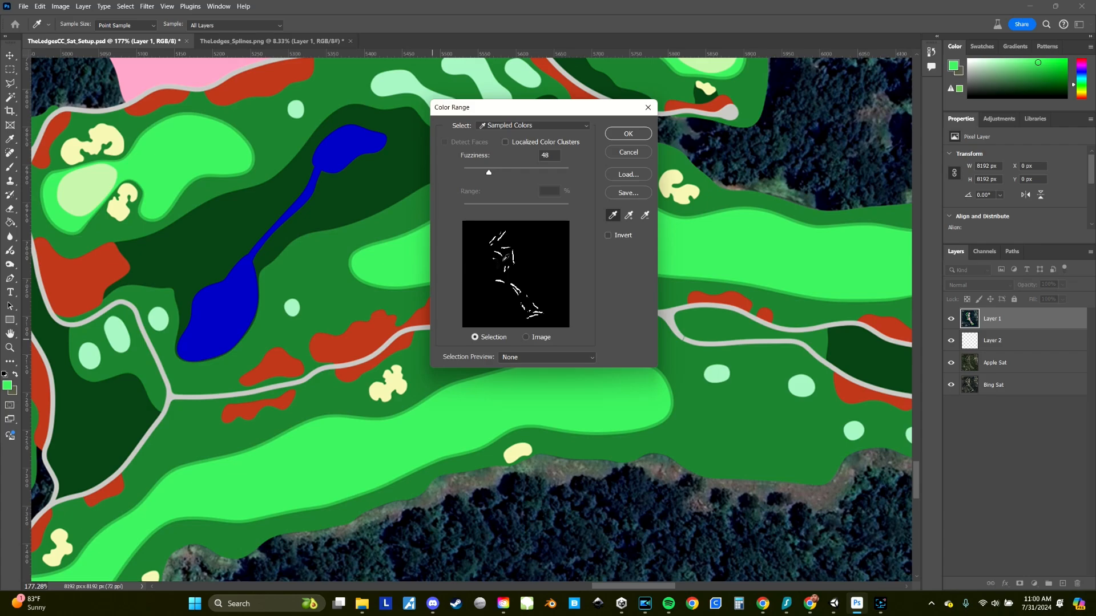
{"action": "scroll", "coordinate": [510, 283], "scroll_direction": "up", "scroll_amount": 3}
{"action": "scroll", "coordinate": [510, 273], "scroll_direction": "down", "scroll_amount": 2}
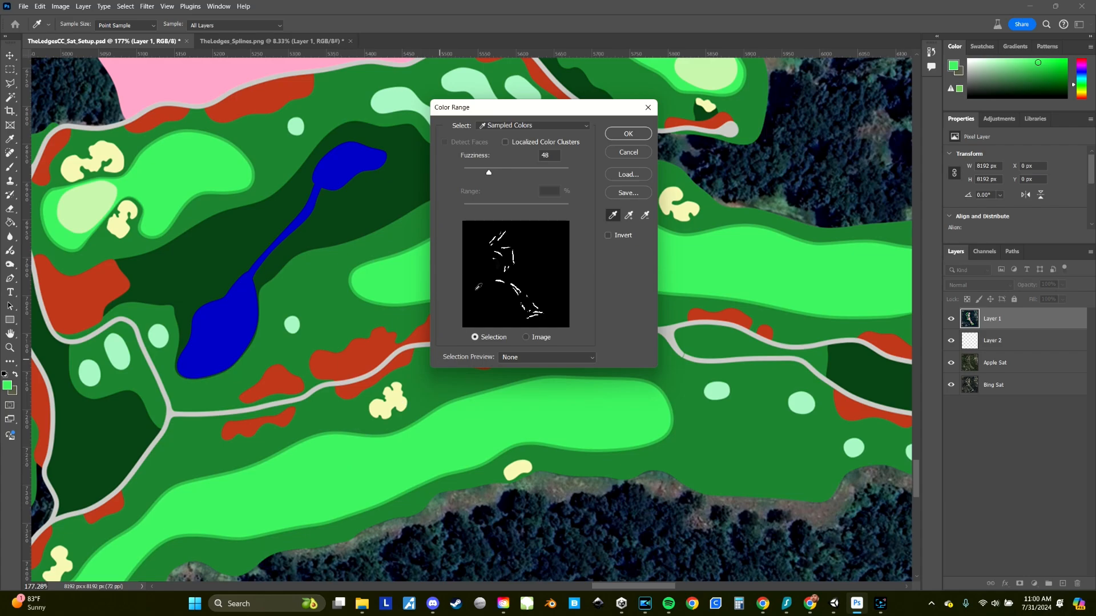
Try the fairway Color Range selection at minimum fuzziness, inspect its edge up close, and deselect
{"action": "left_click_drag", "start_coordinate": [489, 172], "coordinate": [452, 174]}
{"action": "left_click", "coordinate": [627, 134]}
{"action": "left_click_drag", "start_coordinate": [346, 433], "coordinate": [447, 436]}
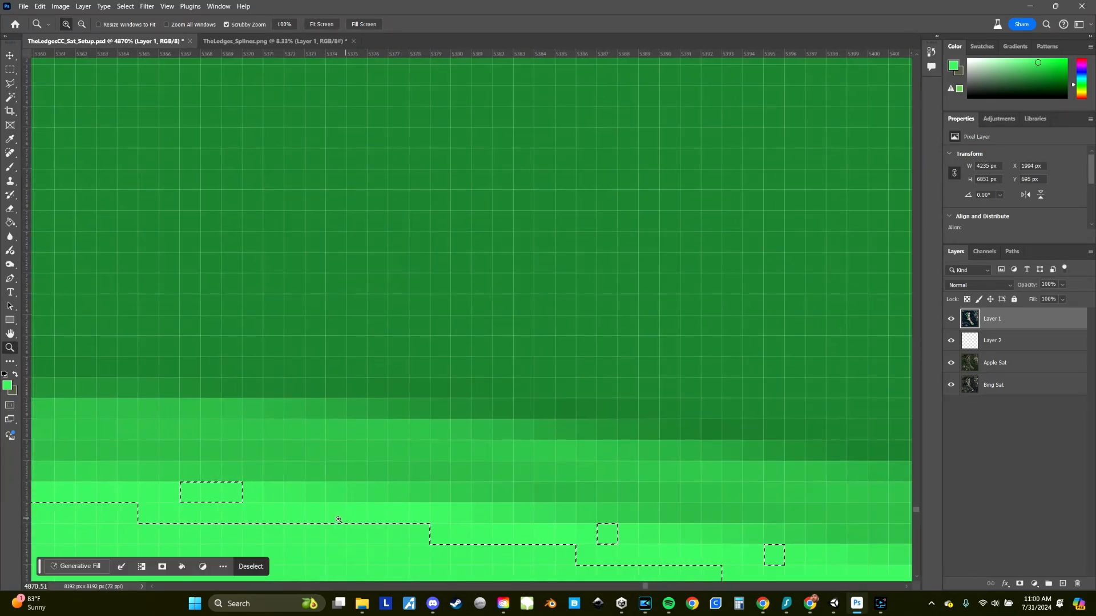
{"action": "left_click_drag", "start_coordinate": [598, 533], "coordinate": [450, 379]}
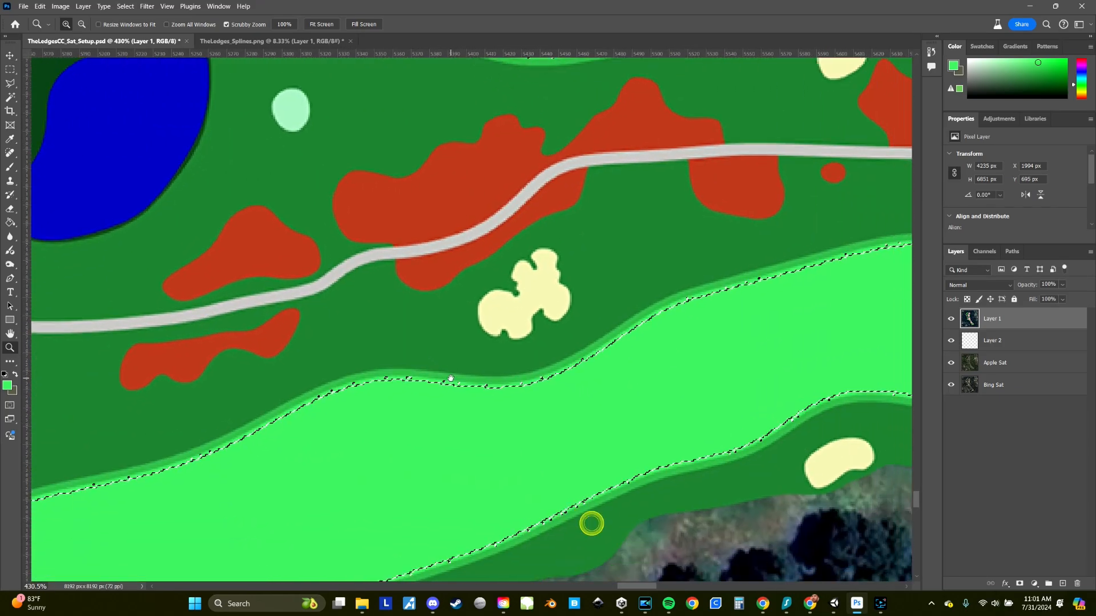
{"action": "key", "text": "ctrl+d"}
Select the bright green fairways with Color Range at fuzziness 48 and check the selection edge at pixel level
{"action": "left_click", "coordinate": [125, 7]}
{"action": "left_click", "coordinate": [142, 106]}
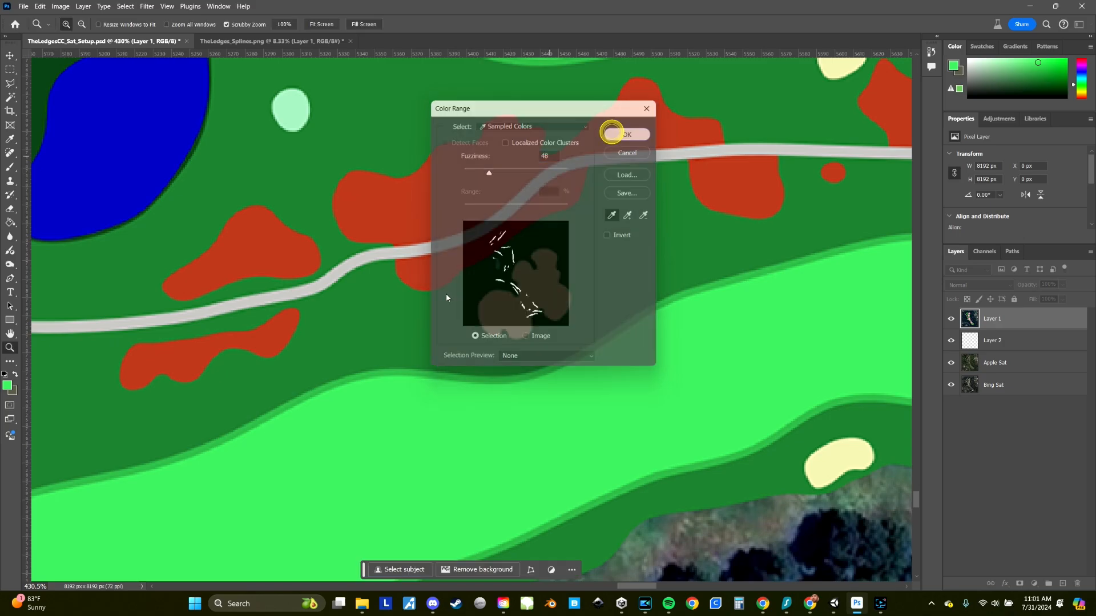
{"action": "left_click_drag", "start_coordinate": [381, 384], "coordinate": [497, 395]}
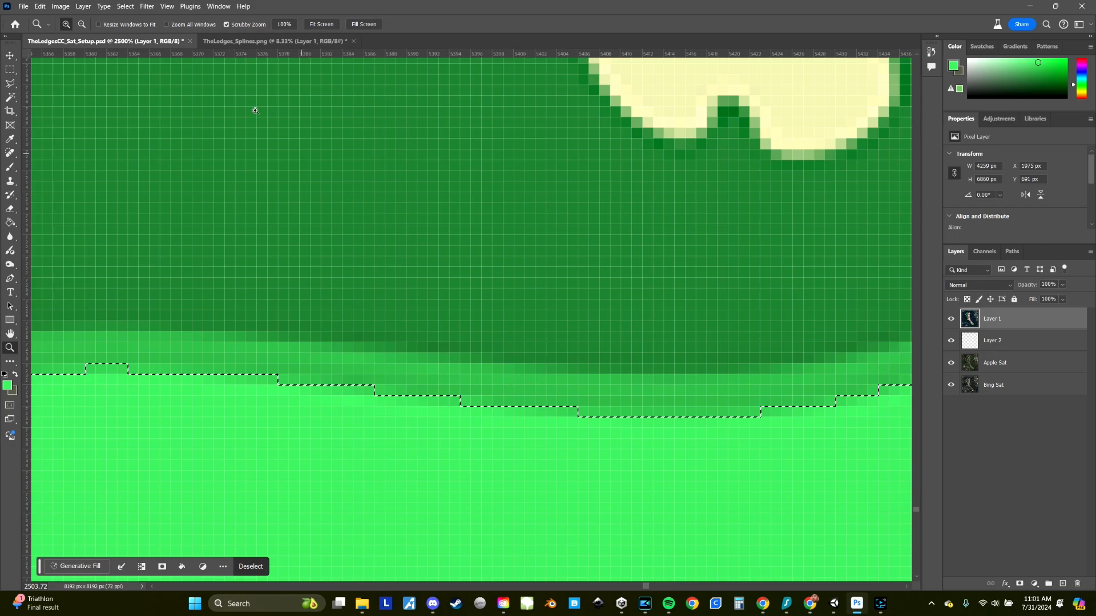
Expand the fairway selection by 1 pixel
{"action": "left_click", "coordinate": [125, 6]}
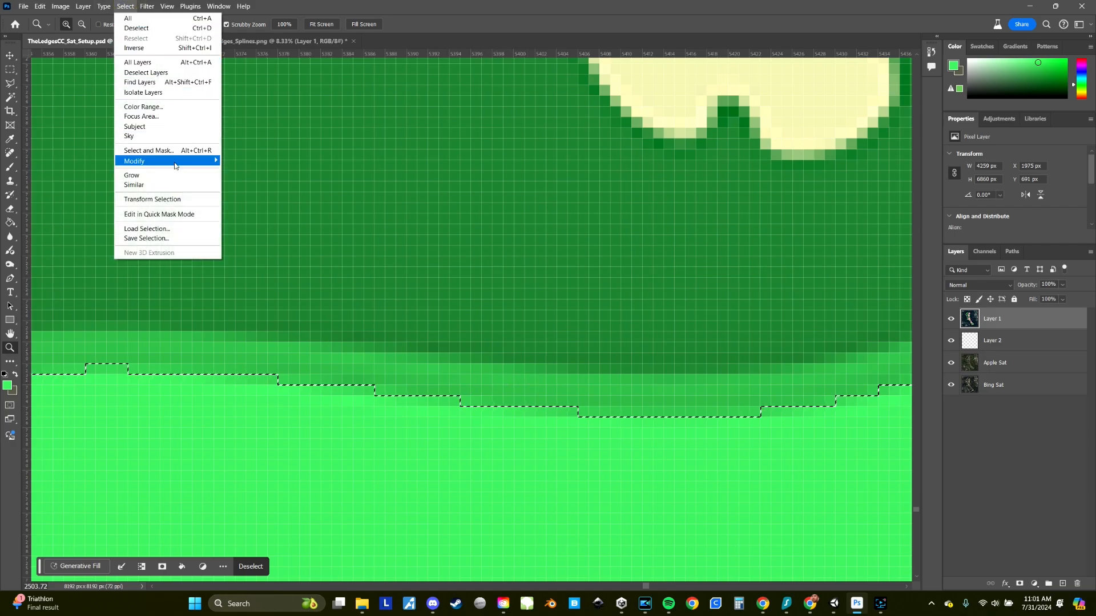
{"action": "mouse_move", "coordinate": [175, 166]}
{"action": "left_click", "coordinate": [252, 179]}
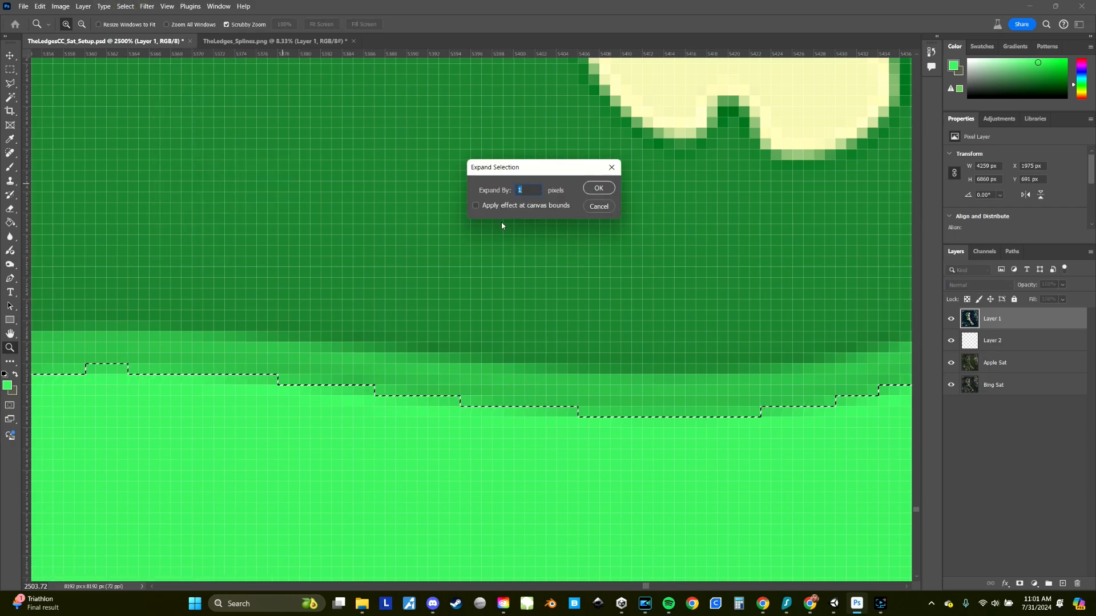
{"action": "left_click", "coordinate": [598, 187]}
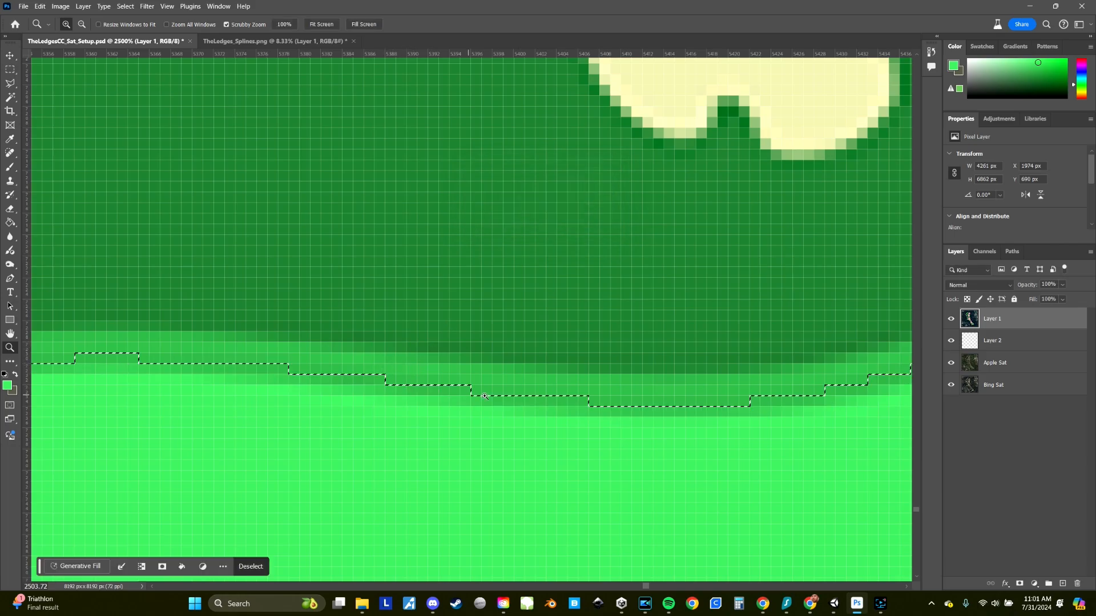
Examine how the expanded selection follows the fairway edges, both at pixel level and across the surrounding holes
{"action": "scroll", "coordinate": [438, 391], "scroll_direction": "down", "scroll_amount": 10, "text": "alt"}
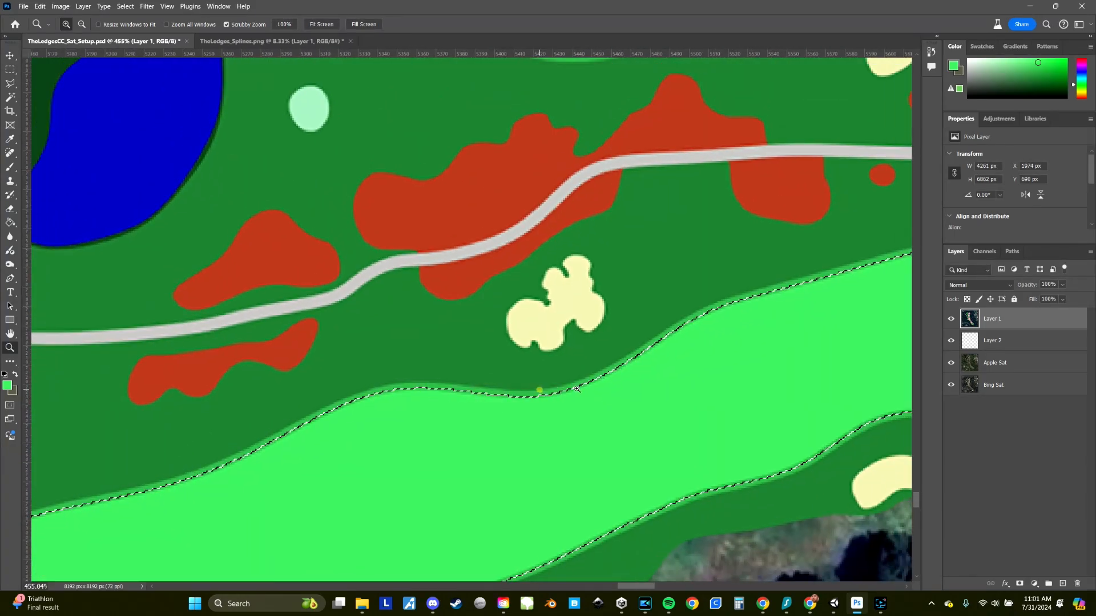
{"action": "scroll", "coordinate": [555, 390], "scroll_direction": "up", "scroll_amount": 12, "text": "alt"}
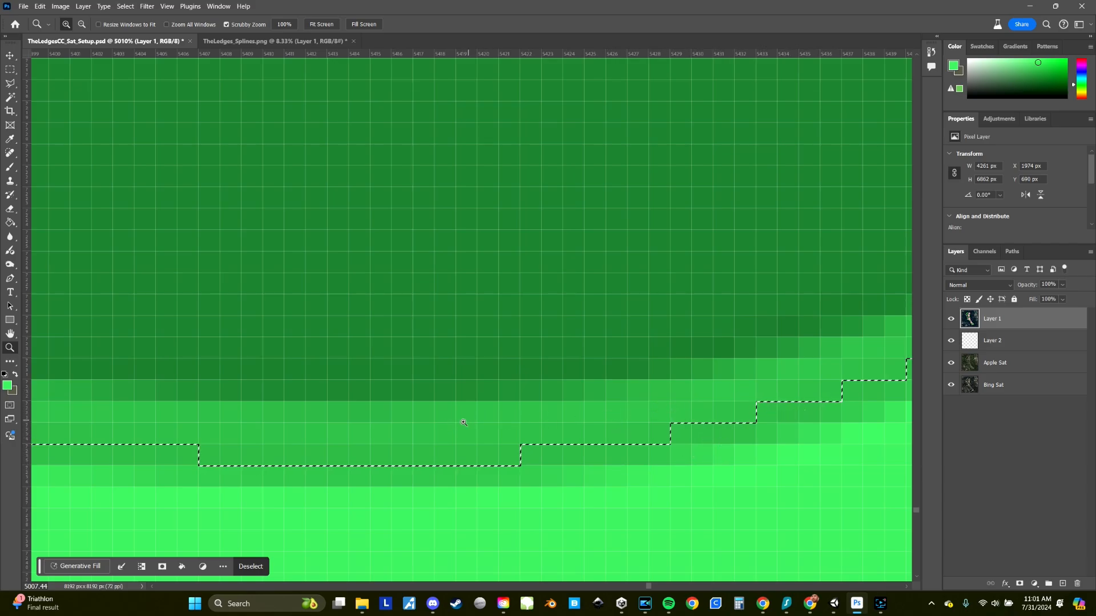
{"action": "scroll", "coordinate": [457, 422], "scroll_direction": "up", "scroll_amount": 2, "text": "alt"}
{"action": "scroll", "coordinate": [464, 421], "scroll_direction": "down", "scroll_amount": 15, "text": "alt"}
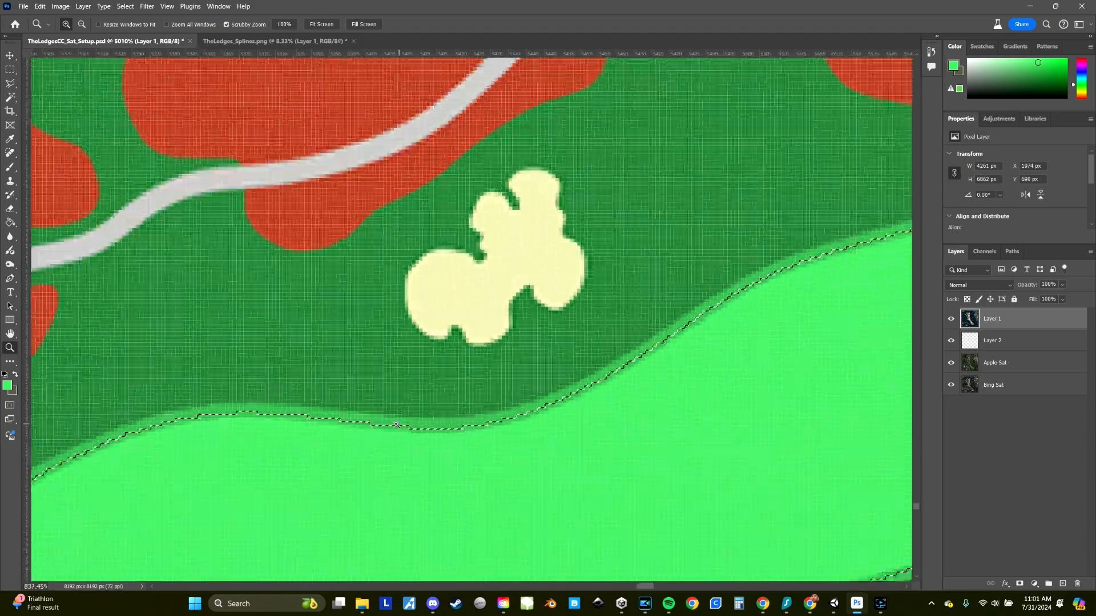
{"action": "scroll", "coordinate": [618, 362], "scroll_direction": "up", "scroll_amount": 2, "text": "alt"}
{"action": "left_click_drag", "start_coordinate": [406, 457], "coordinate": [489, 318]}
{"action": "scroll", "coordinate": [465, 320], "scroll_direction": "up", "scroll_amount": 1, "text": "alt"}
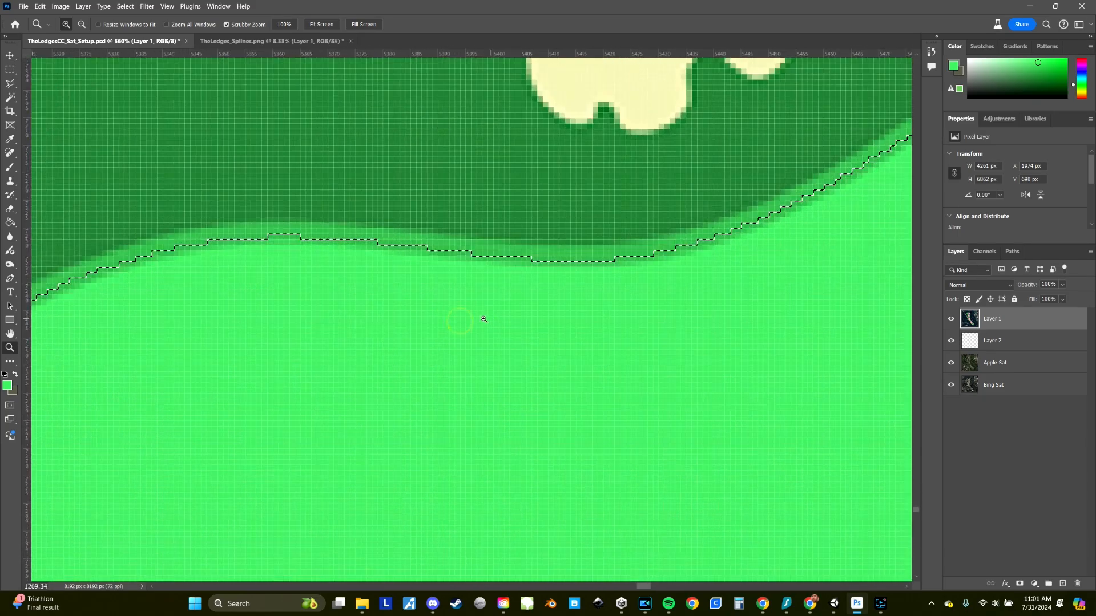
{"action": "scroll", "coordinate": [461, 400], "scroll_direction": "down", "scroll_amount": 8, "text": "alt"}
{"action": "scroll", "coordinate": [460, 417], "scroll_direction": "down", "scroll_amount": 6, "text": "alt"}
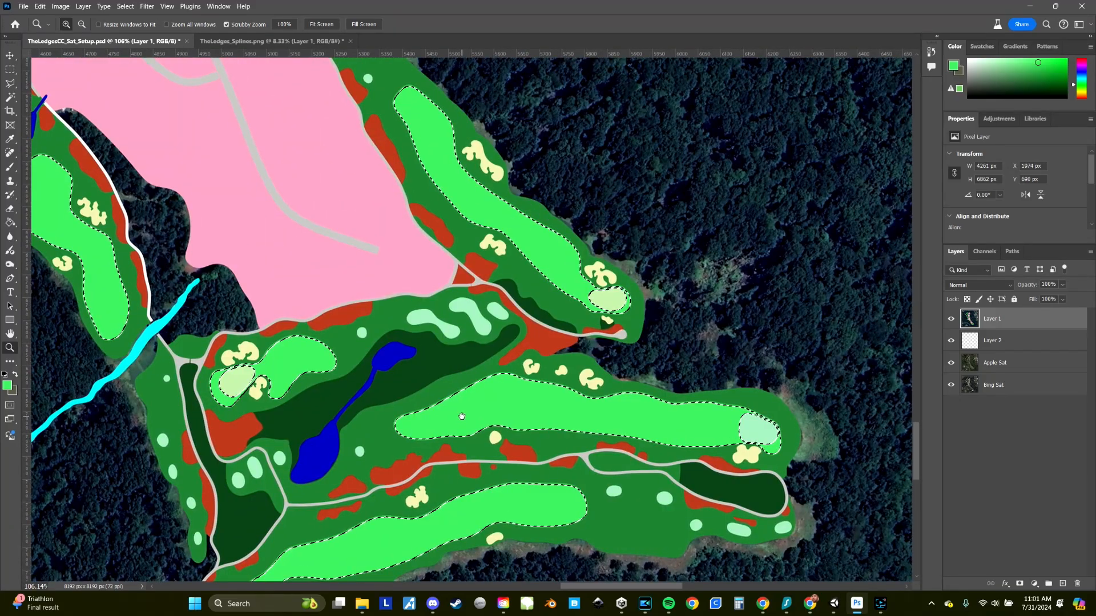
{"action": "scroll", "coordinate": [440, 227], "scroll_direction": "up", "scroll_amount": 9, "text": "alt"}
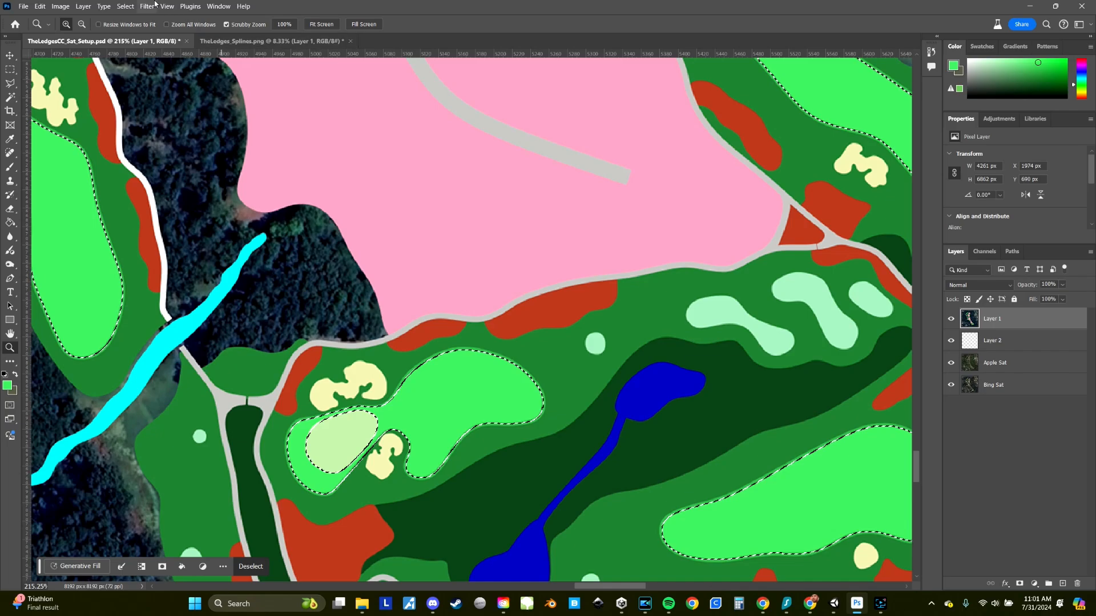
Save the fairway selection as a new channel named FAIRWAY
{"action": "left_click", "coordinate": [126, 7]}
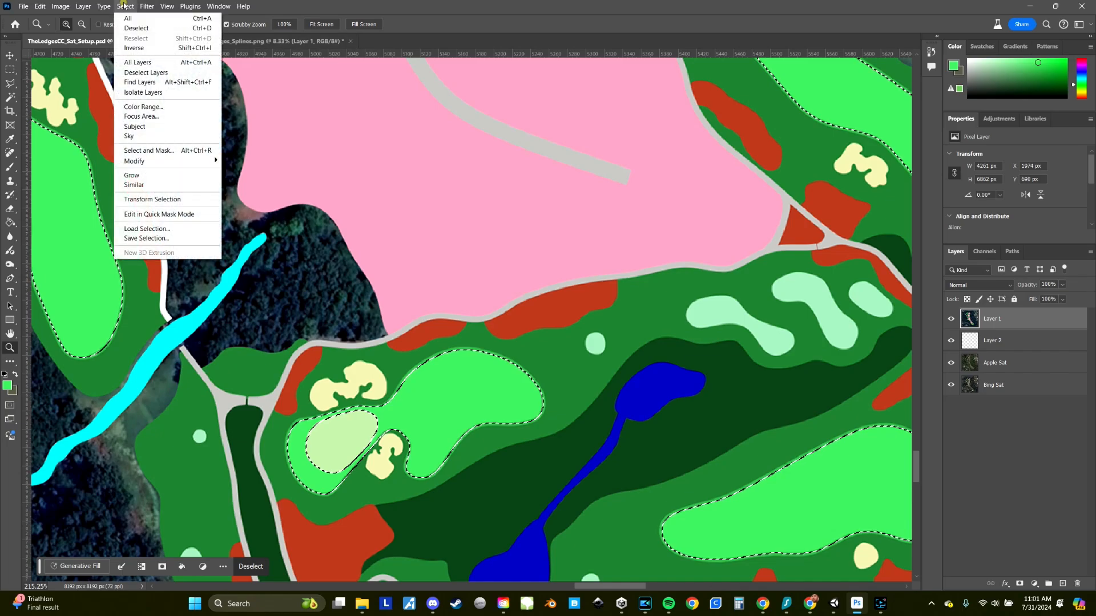
{"action": "left_click", "coordinate": [187, 238]}
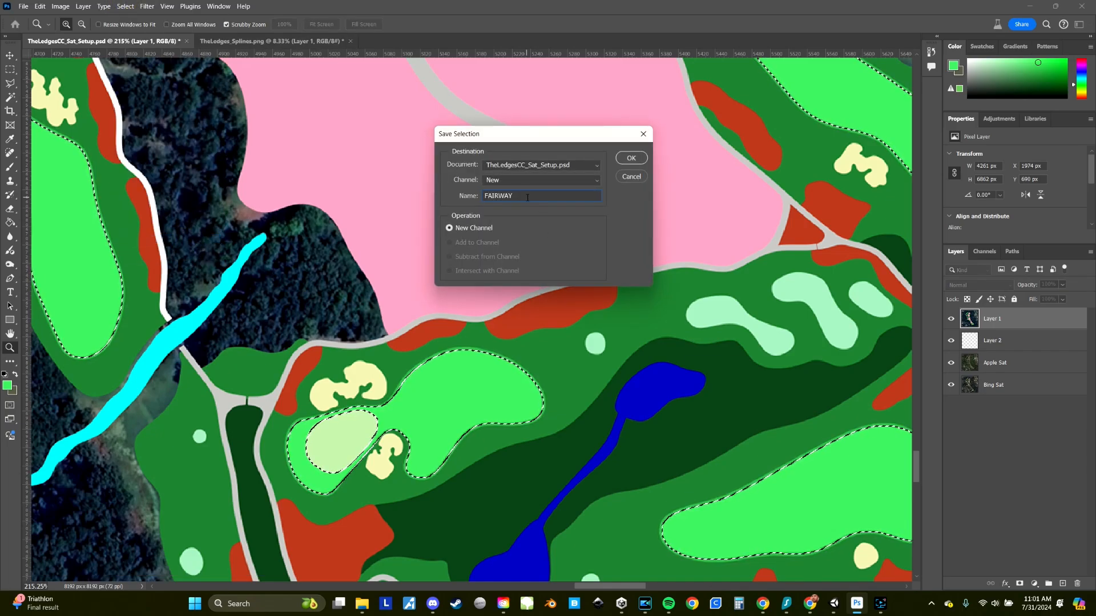
{"action": "left_click", "coordinate": [632, 158]}
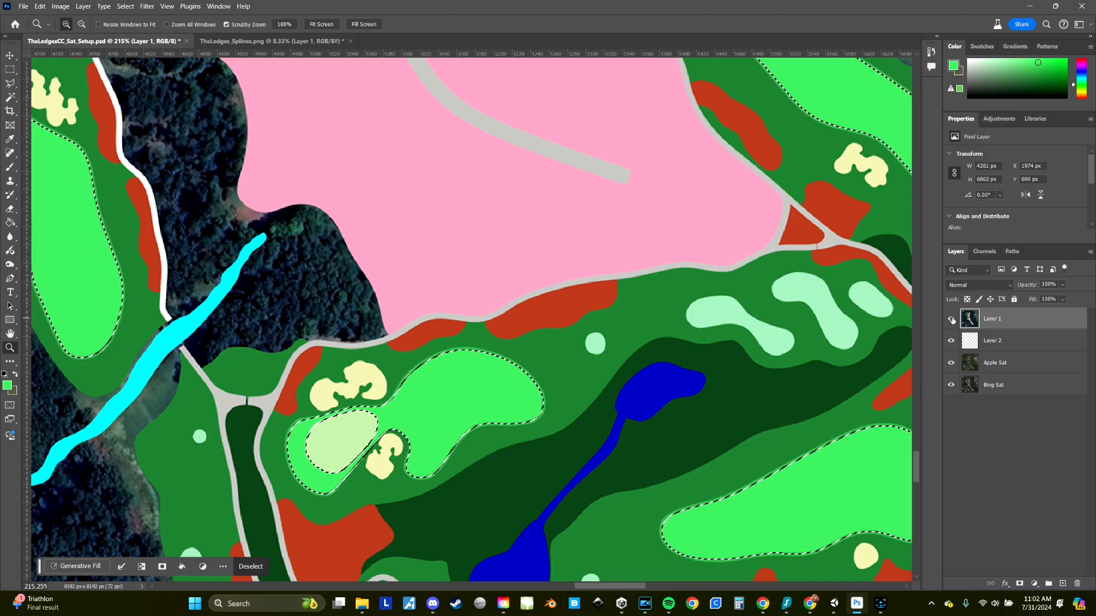
Set Layer 1's opacity to 25% and compare the fairway selection with the satellite imagery around the green
{"action": "left_click", "coordinate": [1063, 284]}
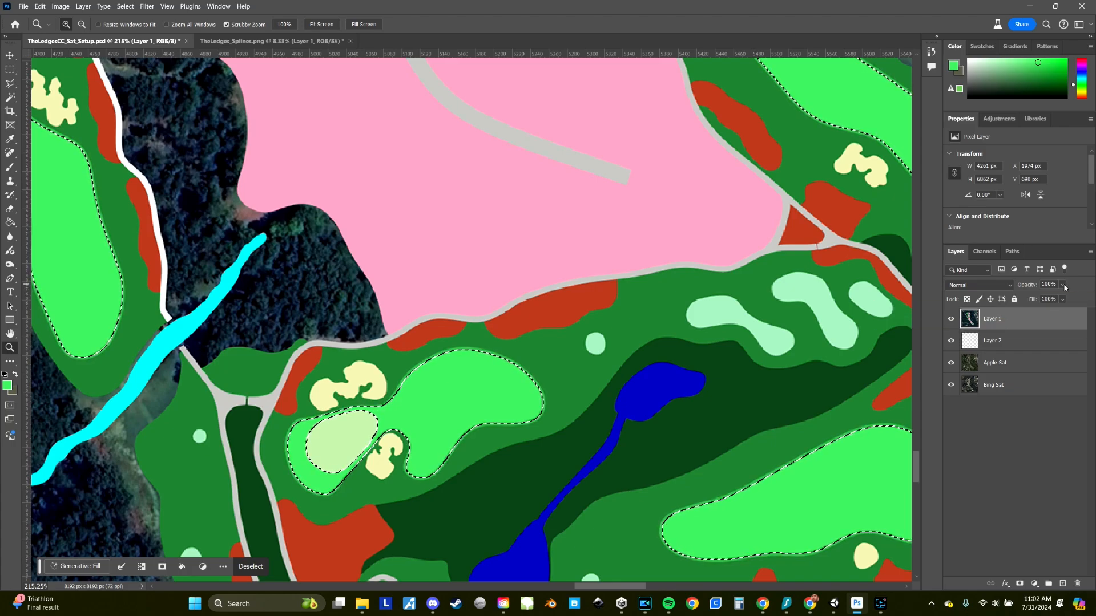
{"action": "left_click", "coordinate": [1036, 297]}
{"action": "left_click_drag", "start_coordinate": [467, 418], "coordinate": [517, 417]}
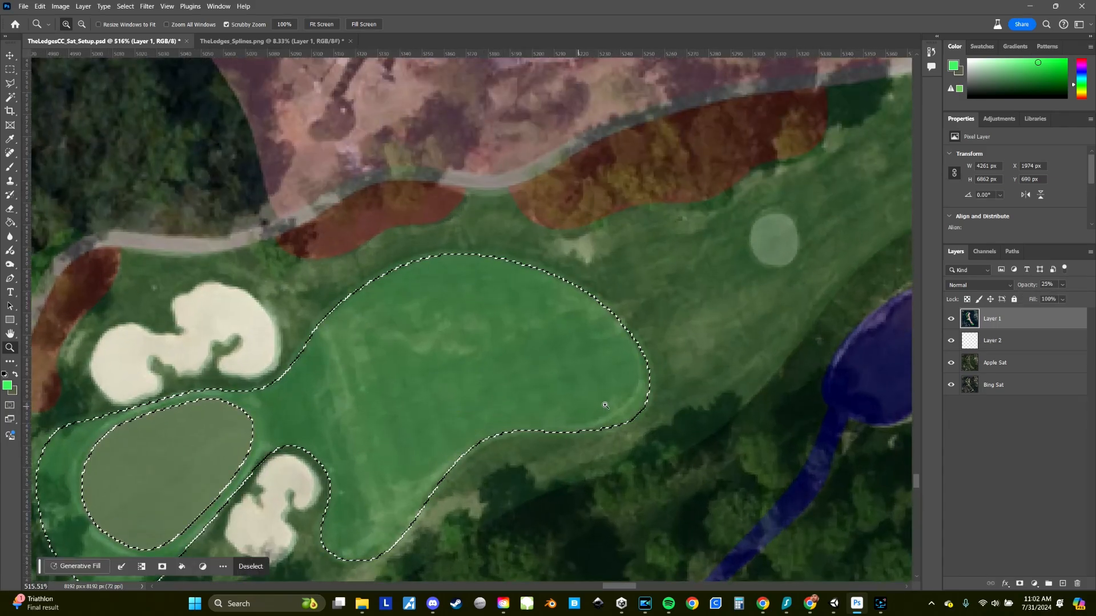
Hide Layer 1 and compare the Apple Sat and Bing Sat imagery inside the fairway selection, leaving Apple Sat hidden
{"action": "left_click", "coordinate": [951, 319]}
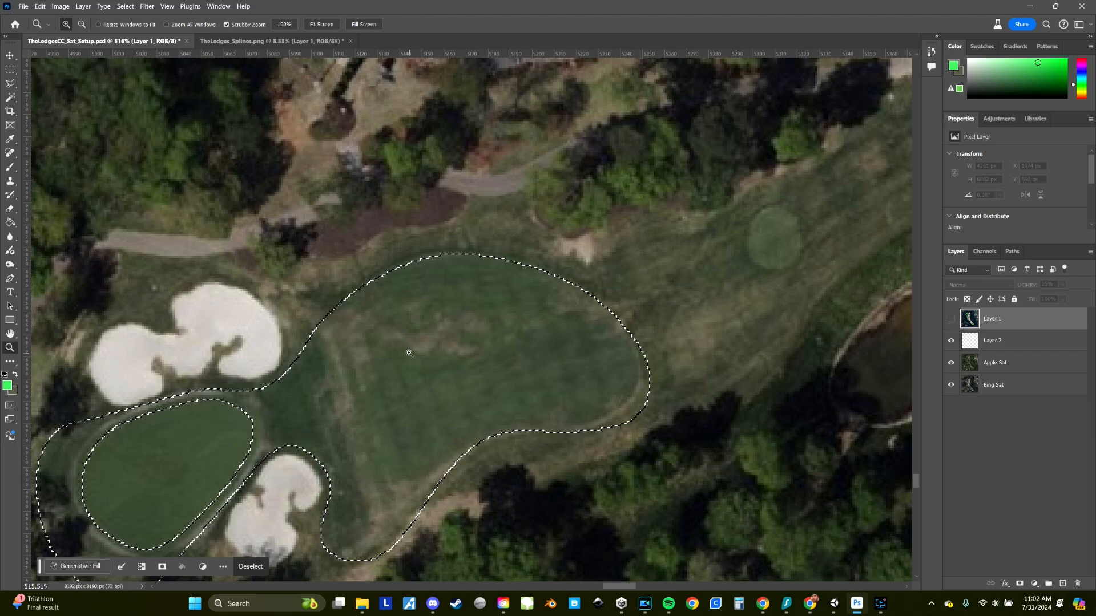
{"action": "left_click", "coordinate": [951, 364]}
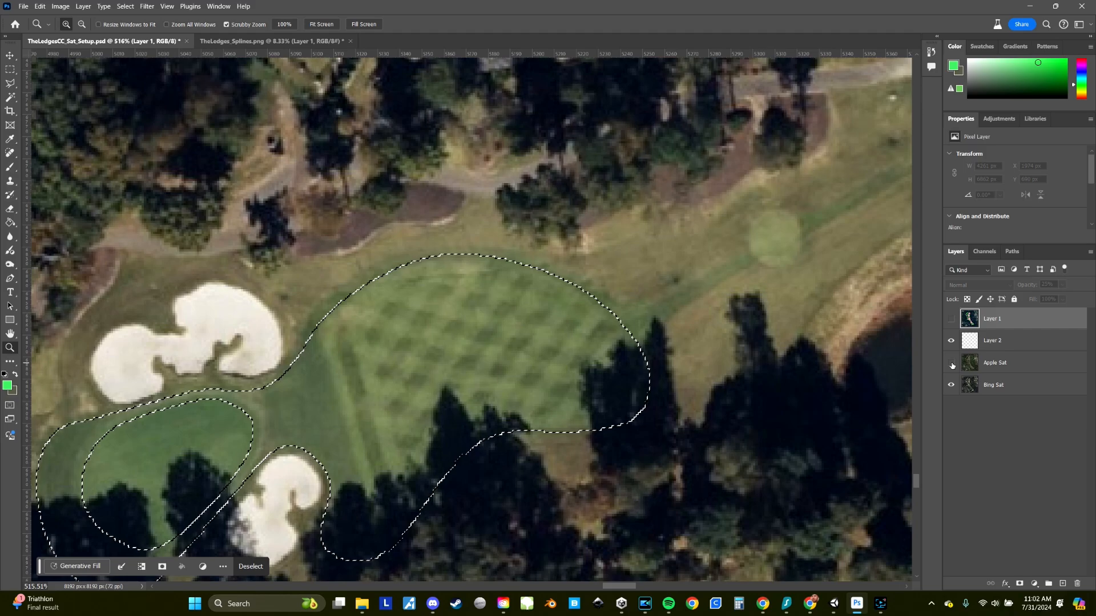
{"action": "left_click", "coordinate": [952, 364]}
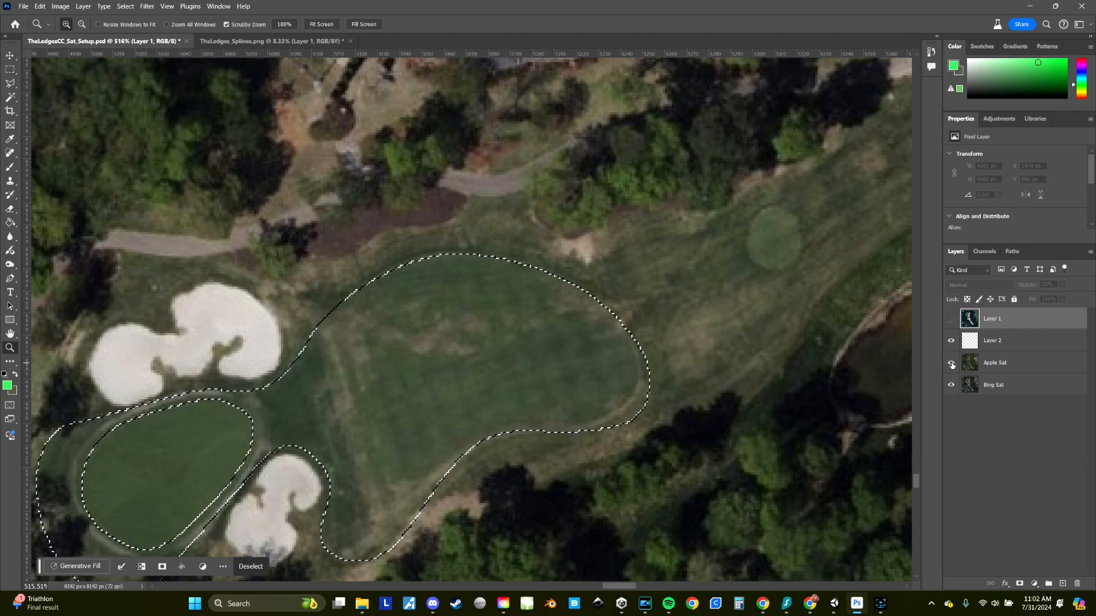
{"action": "left_click", "coordinate": [952, 365]}
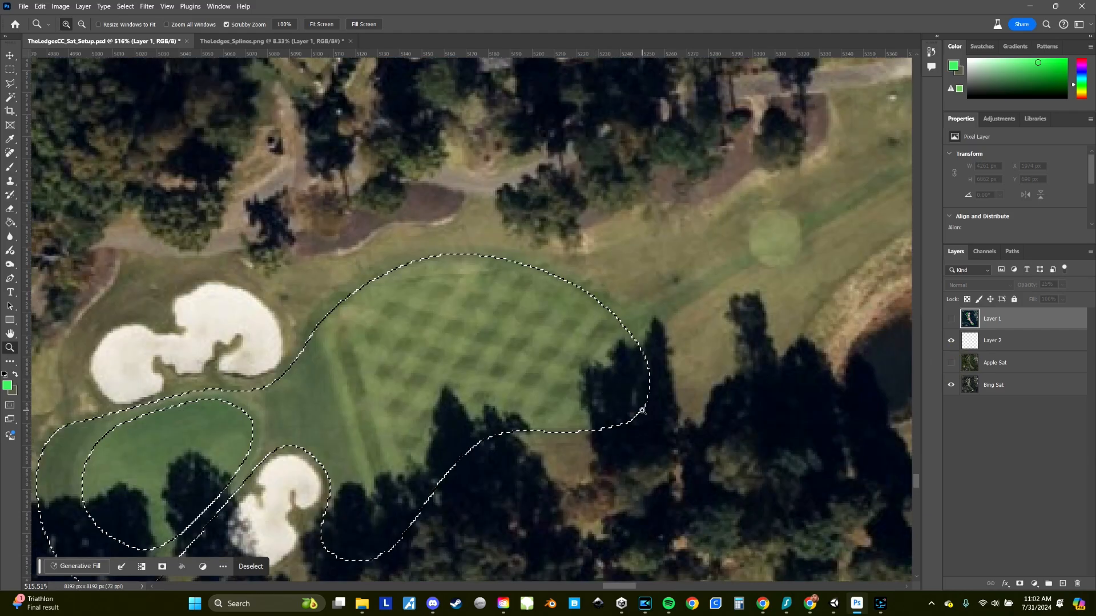
Examine the Bing imagery along the neighbouring fairway for trees and shadows falling inside the selection
{"action": "left_click_drag", "start_coordinate": [706, 417], "coordinate": [540, 293]}
{"action": "left_click_drag", "start_coordinate": [589, 341], "coordinate": [497, 336]}
{"action": "left_click_drag", "start_coordinate": [676, 325], "coordinate": [325, 352]}
{"action": "left_click_drag", "start_coordinate": [704, 360], "coordinate": [395, 339]}
{"action": "left_click_drag", "start_coordinate": [732, 354], "coordinate": [426, 344]}
{"action": "left_click_drag", "start_coordinate": [703, 348], "coordinate": [687, 317]}
{"action": "left_click_drag", "start_coordinate": [367, 319], "coordinate": [753, 313]}
{"action": "left_click_drag", "start_coordinate": [404, 317], "coordinate": [498, 311]}
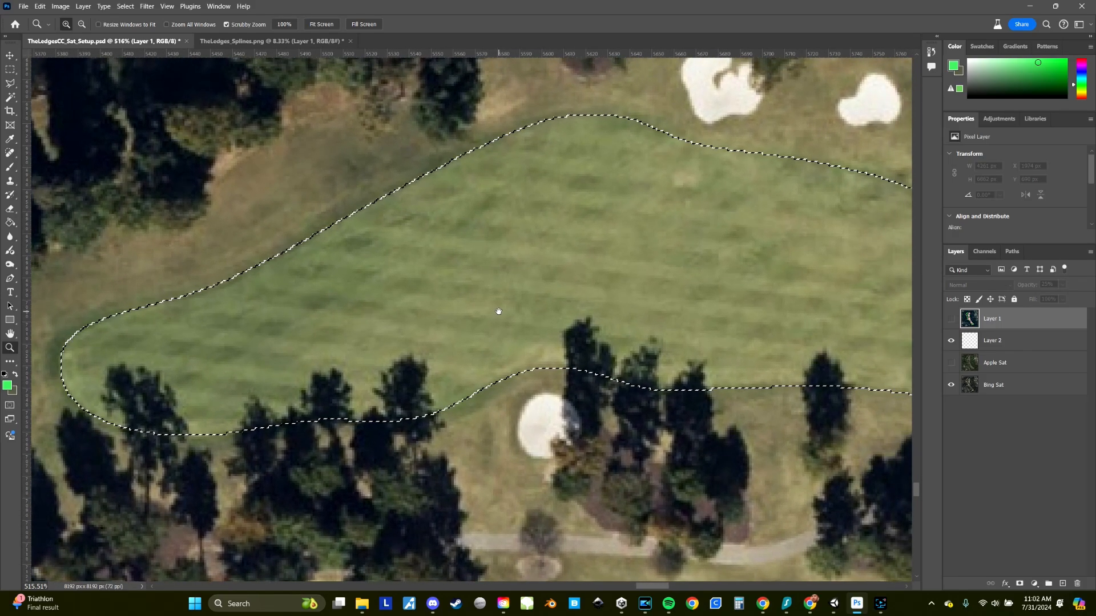
Ready the Clone Stamp on the Bing Sat layer with a 28 px brush at 39% hardness
{"action": "key", "text": "s"}
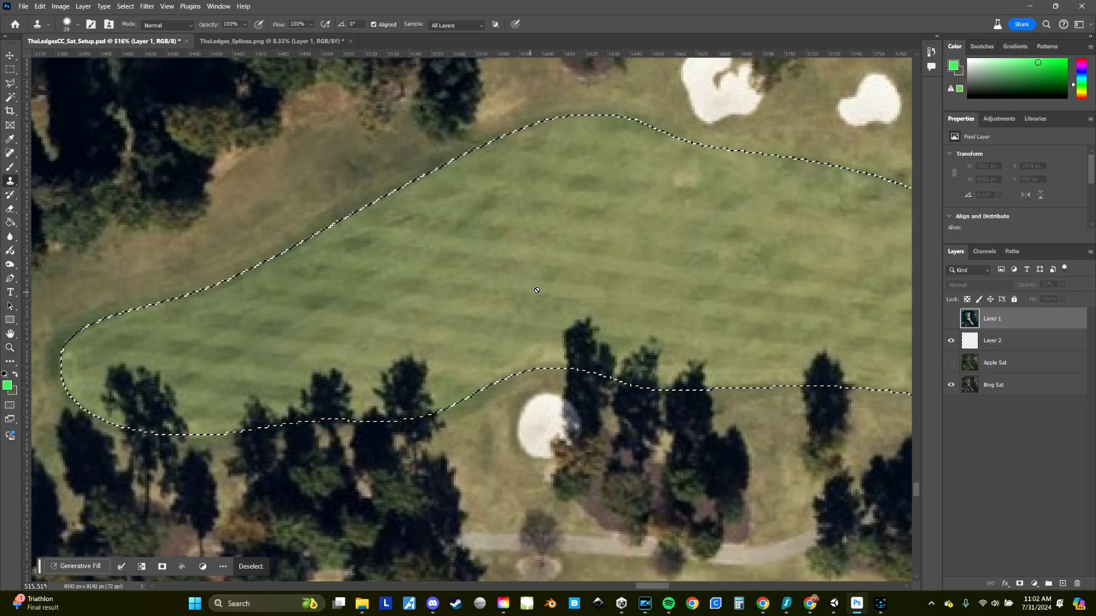
{"action": "left_click", "coordinate": [993, 388]}
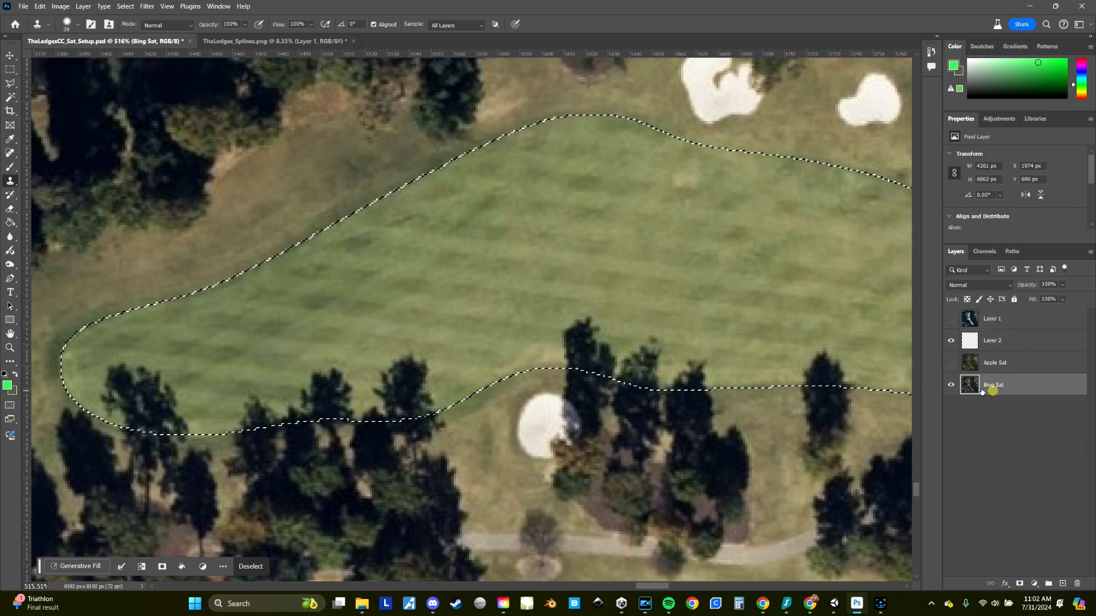
{"action": "right_click", "coordinate": [678, 264]}
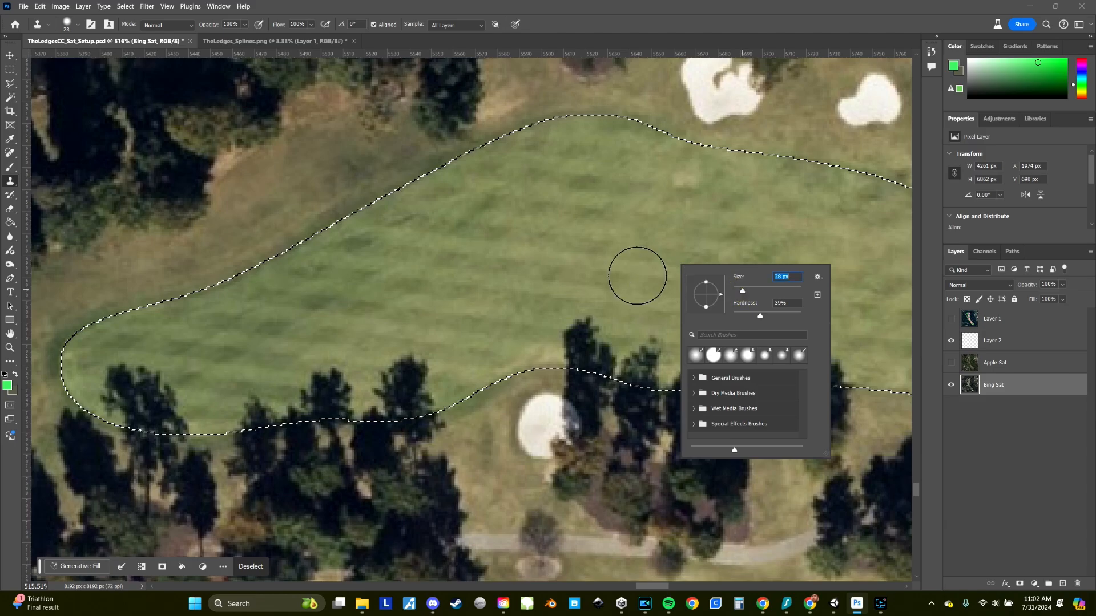
{"action": "left_click", "coordinate": [631, 232]}
Sample clean fairway grass between the two bunkers as the Clone Stamp source for the tree-shadowed fairway edge
{"action": "left_click_drag", "start_coordinate": [396, 260], "coordinate": [682, 371]}
{"action": "left_click_drag", "start_coordinate": [320, 262], "coordinate": [612, 418]}
{"action": "left_click_drag", "start_coordinate": [396, 308], "coordinate": [698, 345]}
{"action": "left_click_drag", "start_coordinate": [363, 351], "coordinate": [548, 409]}
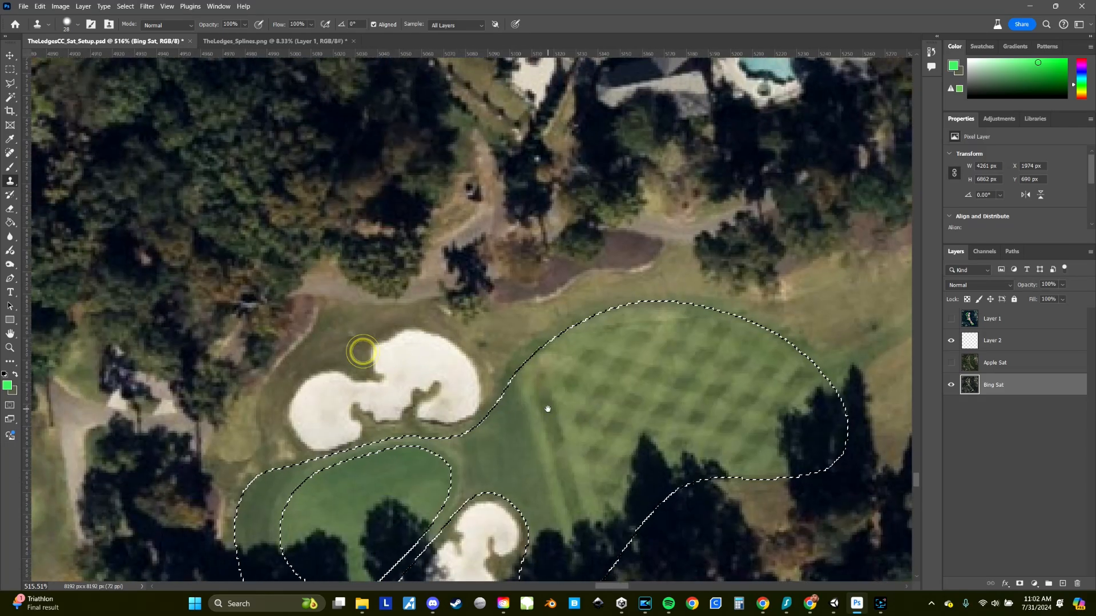
{"action": "left_click_drag", "start_coordinate": [331, 314], "coordinate": [588, 419]}
{"action": "left_click_drag", "start_coordinate": [293, 249], "coordinate": [531, 473]}
{"action": "left_click_drag", "start_coordinate": [309, 251], "coordinate": [545, 476]}
{"action": "left_click_drag", "start_coordinate": [346, 300], "coordinate": [582, 493]}
{"action": "left_click_drag", "start_coordinate": [440, 364], "coordinate": [311, 72]}
{"action": "left_click_drag", "start_coordinate": [533, 409], "coordinate": [665, 542]}
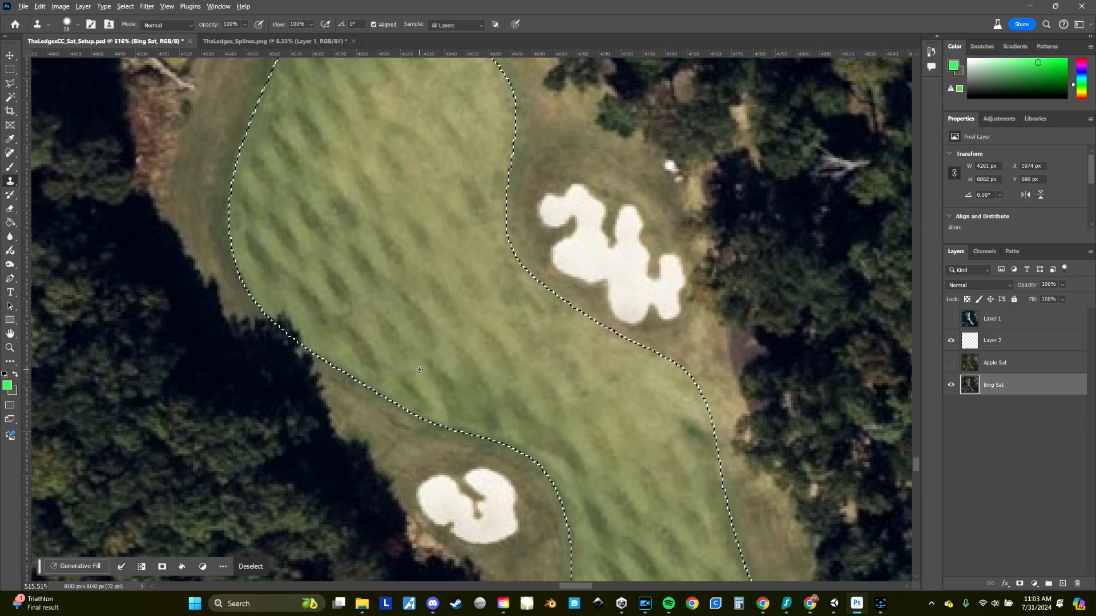
{"action": "left_click", "coordinate": [420, 320], "text": "alt"}
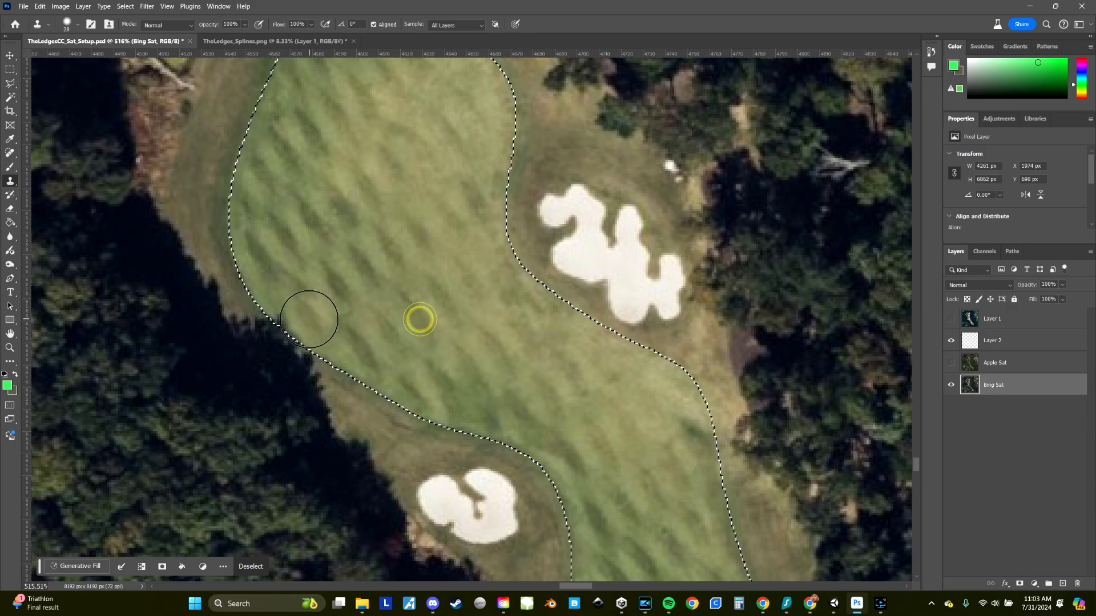
{"action": "left_click", "coordinate": [417, 317], "text": "alt"}
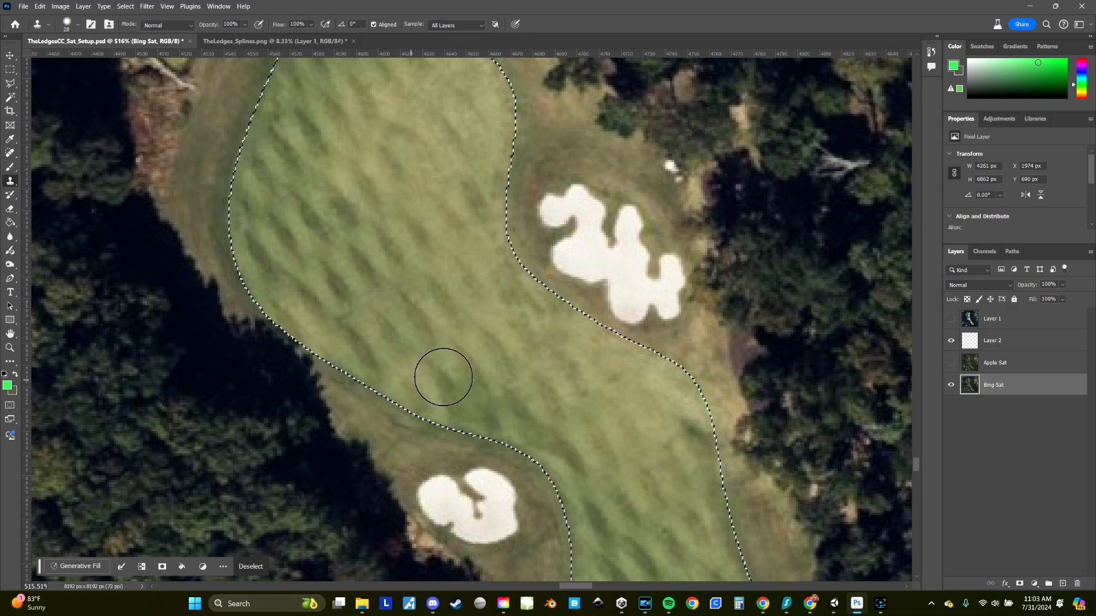
Clone clean fairway grass over the tree-shadowed western fringe of the green beside the small single bunker
{"action": "left_click_drag", "start_coordinate": [495, 372], "coordinate": [482, 358]}
{"action": "left_click_drag", "start_coordinate": [393, 231], "coordinate": [444, 334]}
{"action": "mouse_move", "coordinate": [410, 274]}
{"action": "left_mouse_down"}
{"action": "mouse_move", "coordinate": [421, 355]}
{"action": "mouse_move", "coordinate": [345, 286]}
{"action": "left_mouse_up"}
{"action": "left_click_drag", "start_coordinate": [596, 509], "coordinate": [433, 296]}
{"action": "left_click_drag", "start_coordinate": [480, 374], "coordinate": [410, 174]}
{"action": "left_click_drag", "start_coordinate": [455, 373], "coordinate": [593, 604]}
{"action": "left_click_drag", "start_coordinate": [320, 240], "coordinate": [543, 553]}
{"action": "left_click_drag", "start_coordinate": [331, 259], "coordinate": [518, 402]}
{"action": "left_click_drag", "start_coordinate": [412, 295], "coordinate": [435, 508]}
{"action": "left_click_drag", "start_coordinate": [436, 371], "coordinate": [448, 443]}
{"action": "left_click_drag", "start_coordinate": [408, 393], "coordinate": [415, 371]}
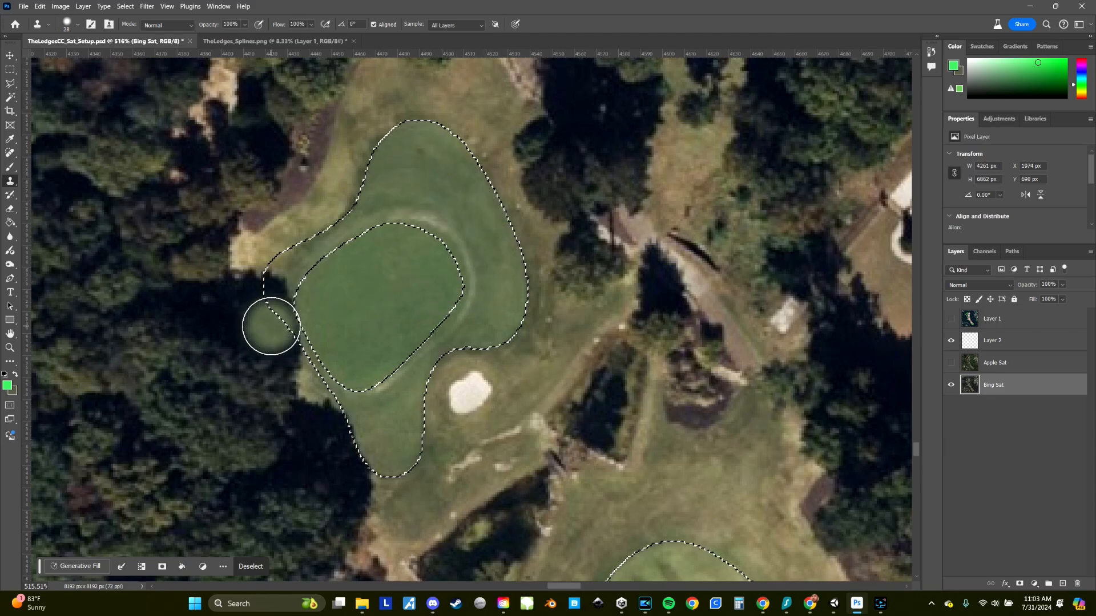
{"action": "left_click_drag", "start_coordinate": [292, 325], "coordinate": [276, 286]}
{"action": "left_click", "coordinate": [455, 172], "text": "alt"}
{"action": "left_click_drag", "start_coordinate": [353, 240], "coordinate": [279, 269]}
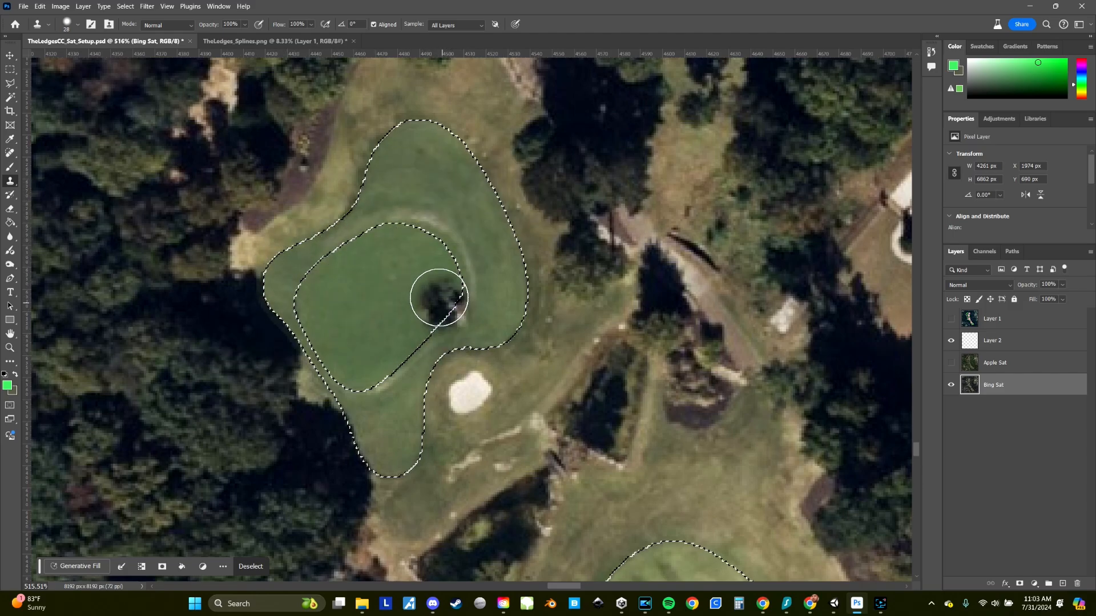
Reduce the Clone Stamp brush to 12 px and retouch the shadowed fairway edge just below the green
{"action": "key", "text": "z"}
{"action": "left_click", "coordinate": [376, 440]}
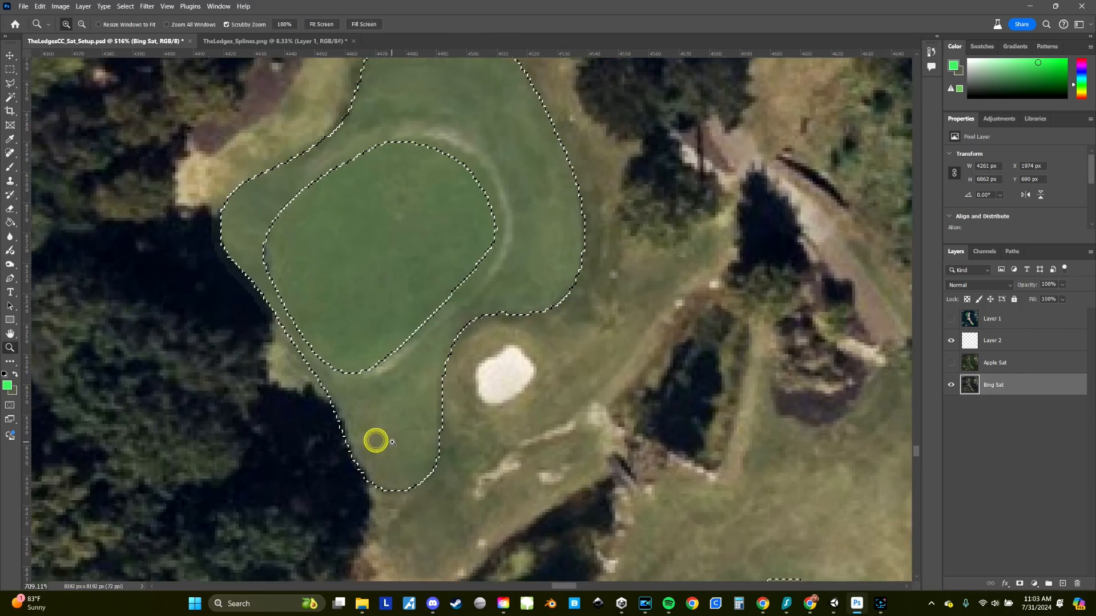
{"action": "left_click_drag", "start_coordinate": [393, 442], "coordinate": [403, 439]}
{"action": "key", "text": "s"}
{"action": "right_click", "coordinate": [401, 433]}
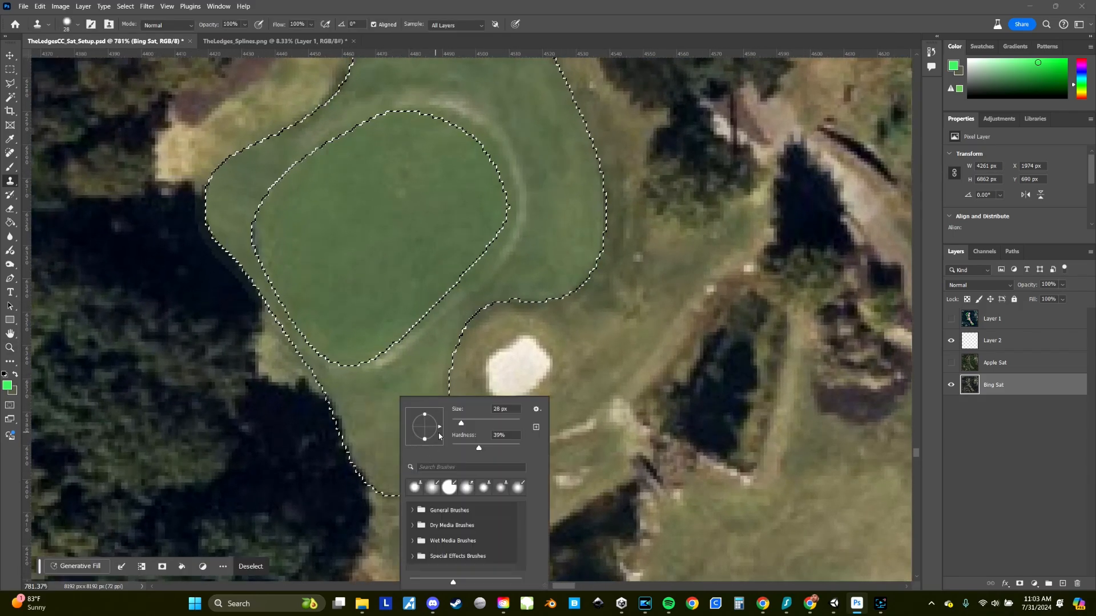
{"action": "left_click_drag", "start_coordinate": [461, 423], "coordinate": [457, 423]}
{"action": "left_click", "coordinate": [386, 418], "text": "alt"}
{"action": "left_click", "coordinate": [413, 446], "text": "alt"}
{"action": "left_click_drag", "start_coordinate": [369, 463], "coordinate": [323, 380]}
{"action": "left_click", "coordinate": [411, 461], "text": "alt"}
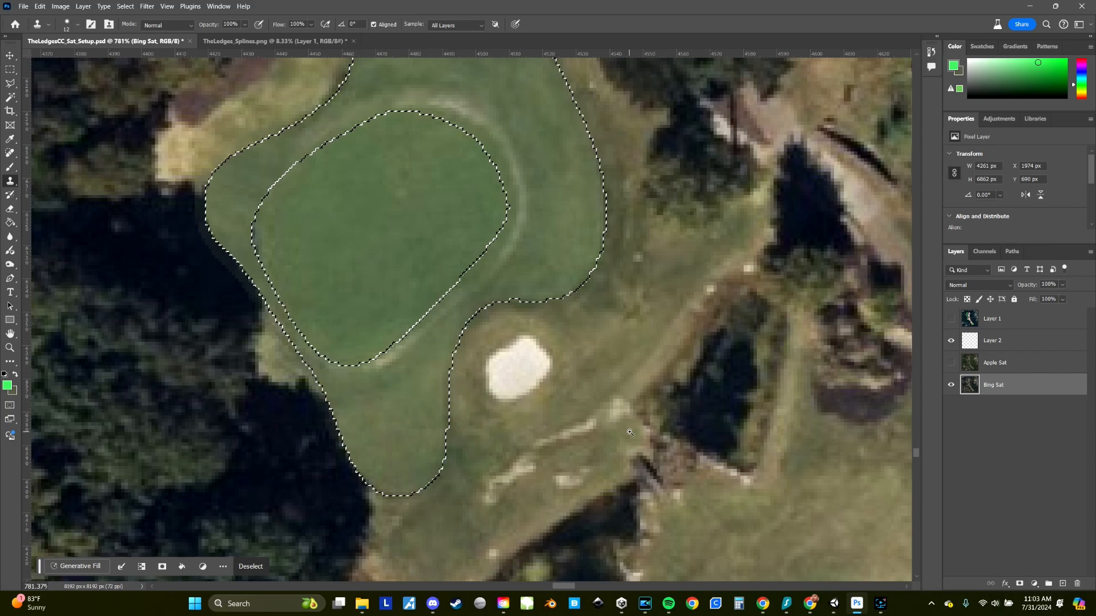
Examine the fairway and green selections on the neighbouring holes in the Bing imagery
{"action": "key", "text": "z"}
{"action": "left_click_drag", "start_coordinate": [629, 352], "coordinate": [586, 354]}
{"action": "left_click_drag", "start_coordinate": [649, 308], "coordinate": [513, 450]}
{"action": "left_click_drag", "start_coordinate": [523, 356], "coordinate": [482, 413]}
{"action": "left_click_drag", "start_coordinate": [399, 388], "coordinate": [552, 469]}
{"action": "left_click_drag", "start_coordinate": [411, 374], "coordinate": [448, 474]}
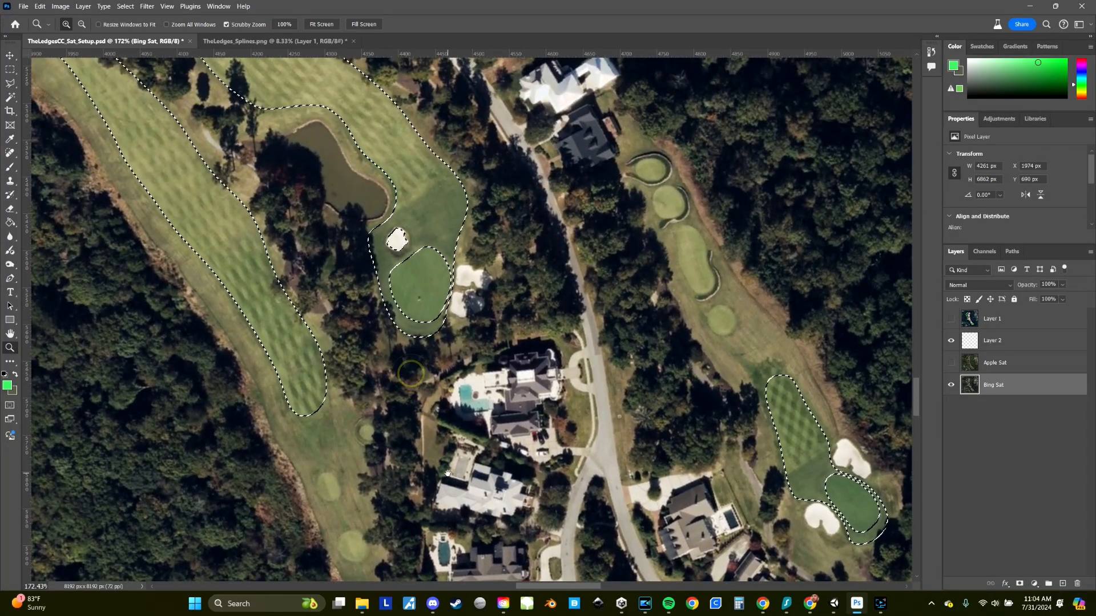
{"action": "key", "text": "s"}
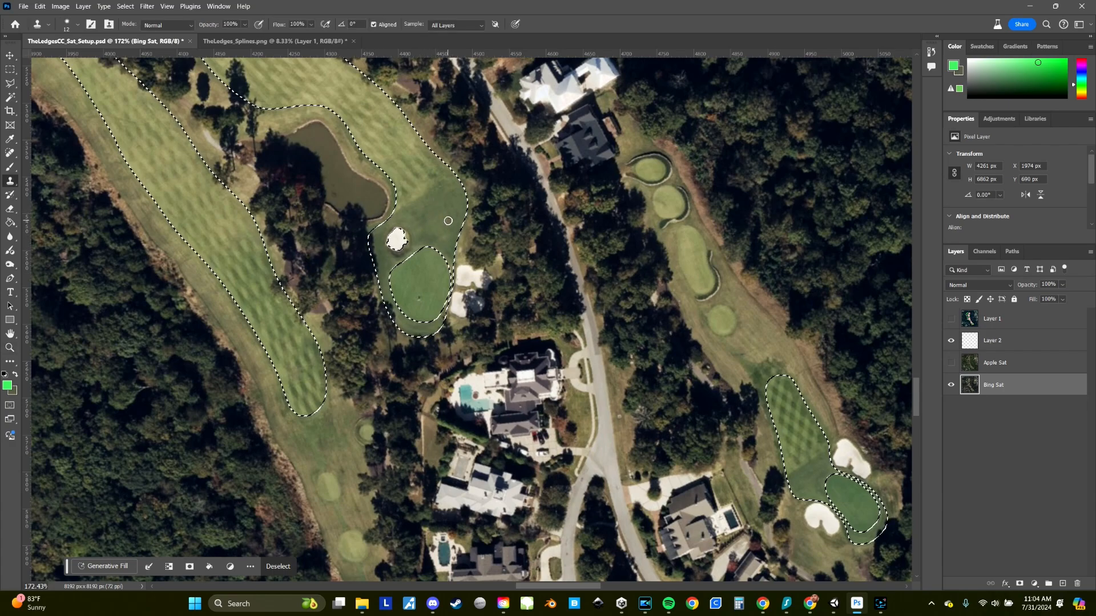
{"action": "left_click_drag", "start_coordinate": [463, 386], "coordinate": [498, 243]}
{"action": "scroll", "coordinate": [498, 242], "scroll_direction": "down", "scroll_amount": 10}
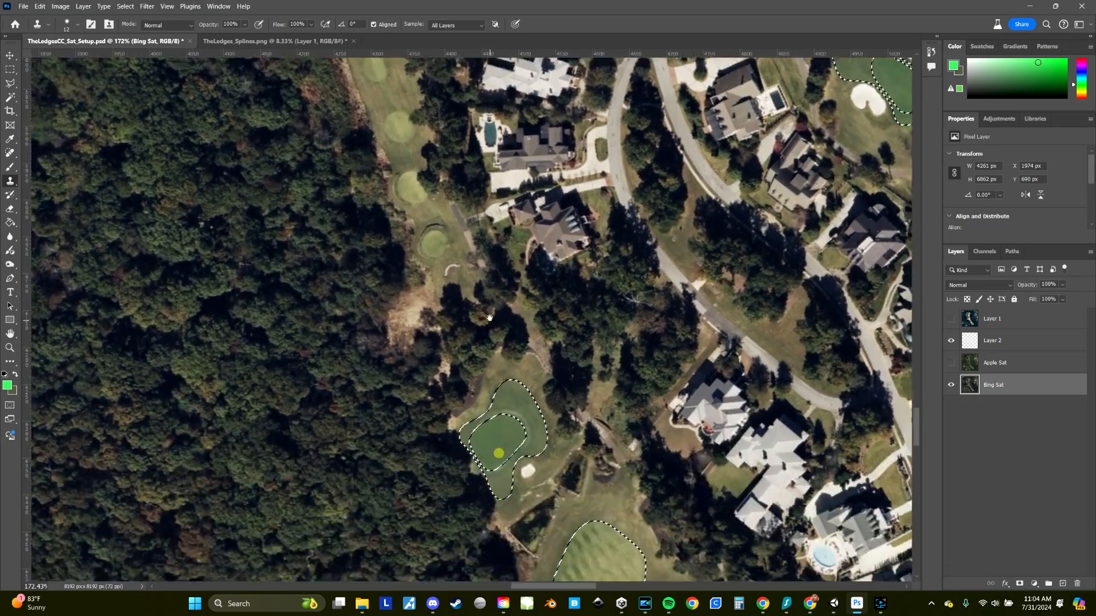
Clone nearby fairway turf over the pale ring along the green's upper edge
{"action": "key", "text": "z"}
{"action": "left_click_drag", "start_coordinate": [517, 408], "coordinate": [551, 411]}
{"action": "key", "text": "s"}
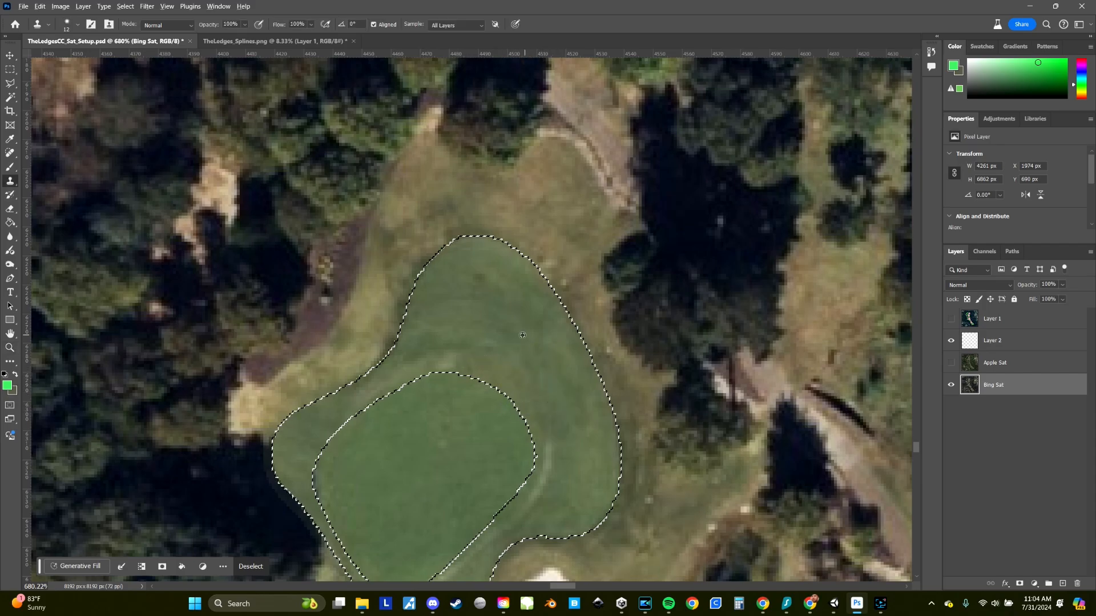
{"action": "left_click", "coordinate": [475, 324], "text": "alt"}
{"action": "left_click", "coordinate": [455, 363]}
{"action": "left_click", "coordinate": [460, 311], "text": "alt"}
{"action": "left_click_drag", "start_coordinate": [402, 378], "coordinate": [365, 415]}
{"action": "left_click", "coordinate": [521, 335], "text": "alt"}
Clone fairway turf from beside and below the green over the pale ring along its lower-right edge
{"action": "mouse_move", "coordinate": [548, 451]}
{"action": "left_mouse_down"}
{"action": "mouse_move", "coordinate": [533, 511]}
{"action": "mouse_move", "coordinate": [635, 347]}
{"action": "left_mouse_up"}
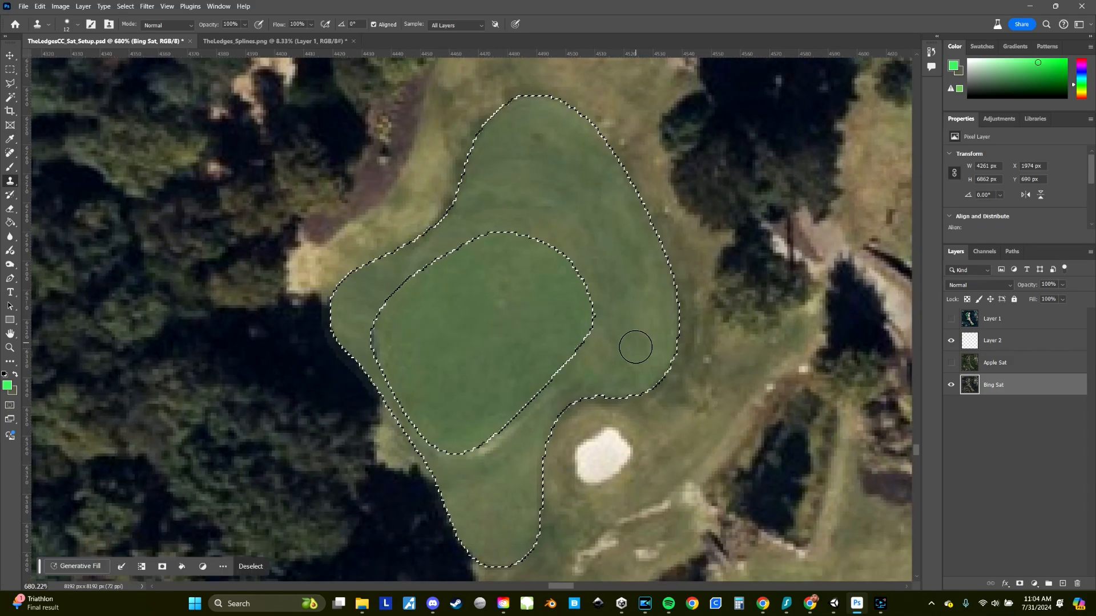
{"action": "left_click", "coordinate": [484, 534], "text": "alt"}
{"action": "left_click_drag", "start_coordinate": [466, 460], "coordinate": [590, 393]}
{"action": "left_click_drag", "start_coordinate": [552, 385], "coordinate": [509, 426]}
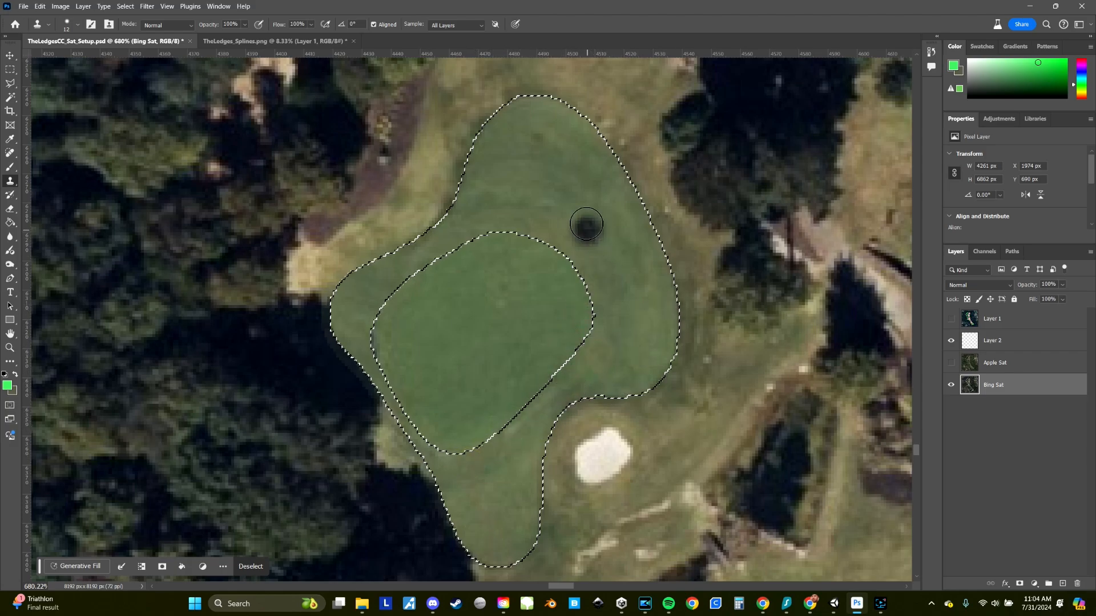
{"action": "left_click", "coordinate": [652, 317], "text": "alt"}
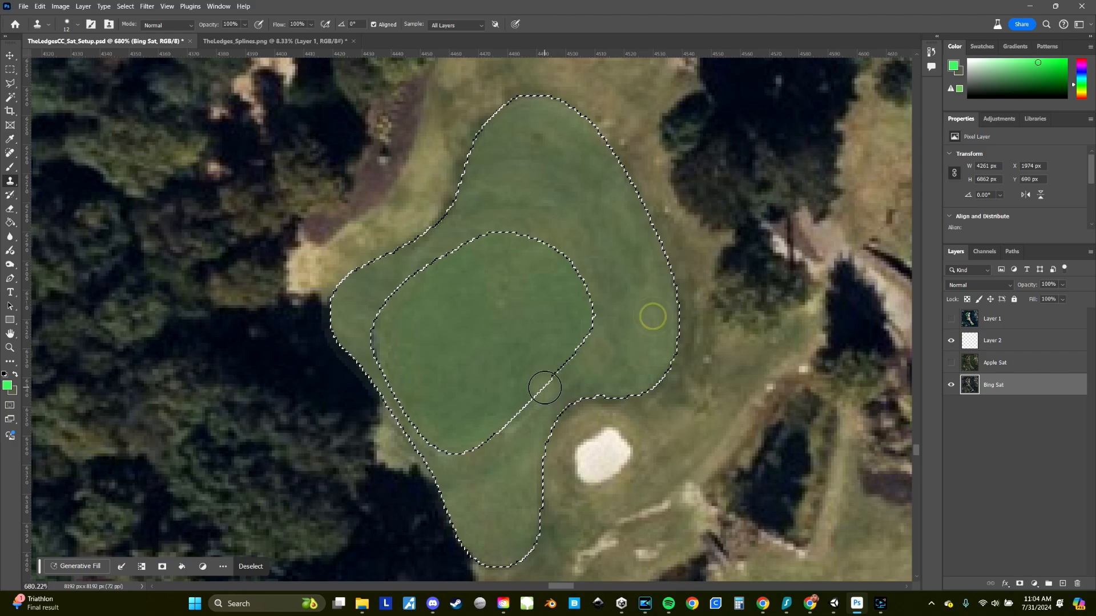
{"action": "left_click", "coordinate": [641, 296], "text": "alt"}
{"action": "left_click", "coordinate": [512, 420]}
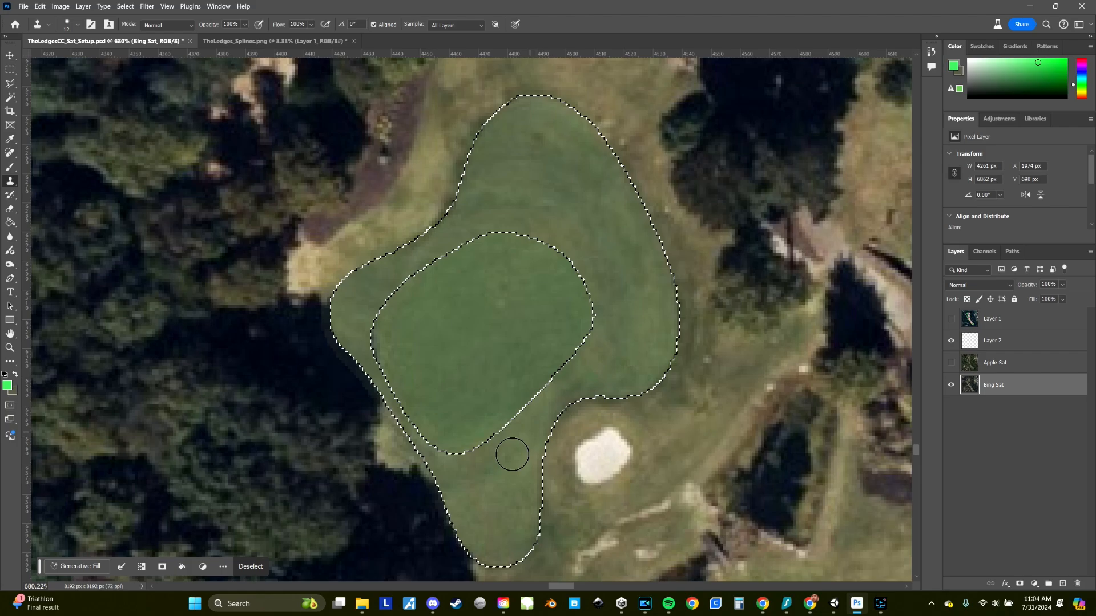
{"action": "left_click", "coordinate": [489, 525], "text": "alt"}
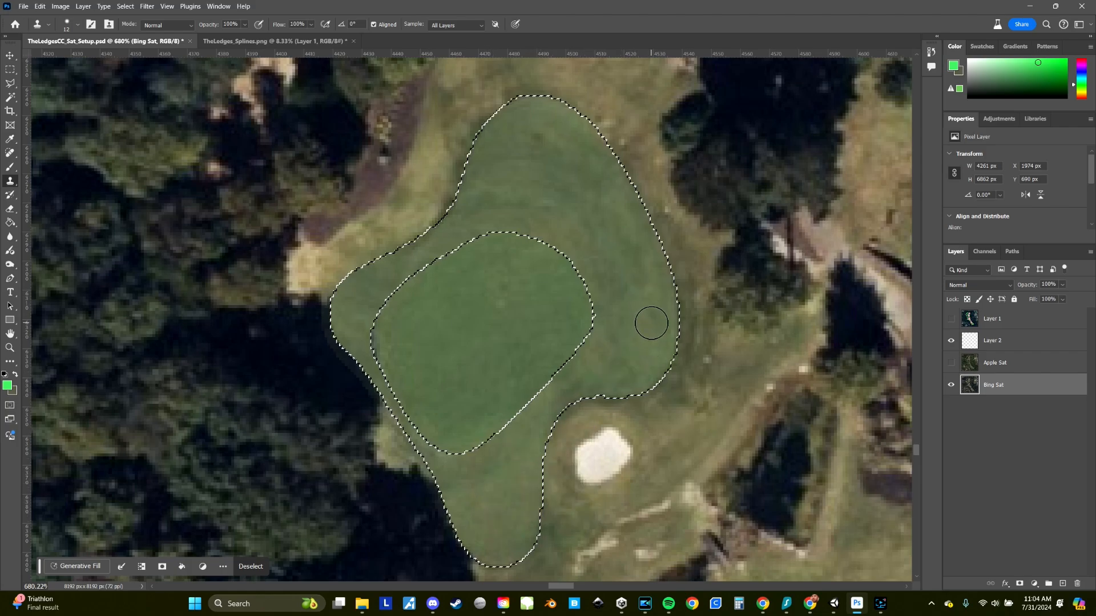
Retouch the upper-left fringe of the green with turf sampled from the fairway's eastern side
{"action": "mouse_move", "coordinate": [592, 208]}
{"action": "left_mouse_down"}
{"action": "mouse_move", "coordinate": [598, 299]}
{"action": "mouse_move", "coordinate": [592, 220]}
{"action": "left_mouse_up"}
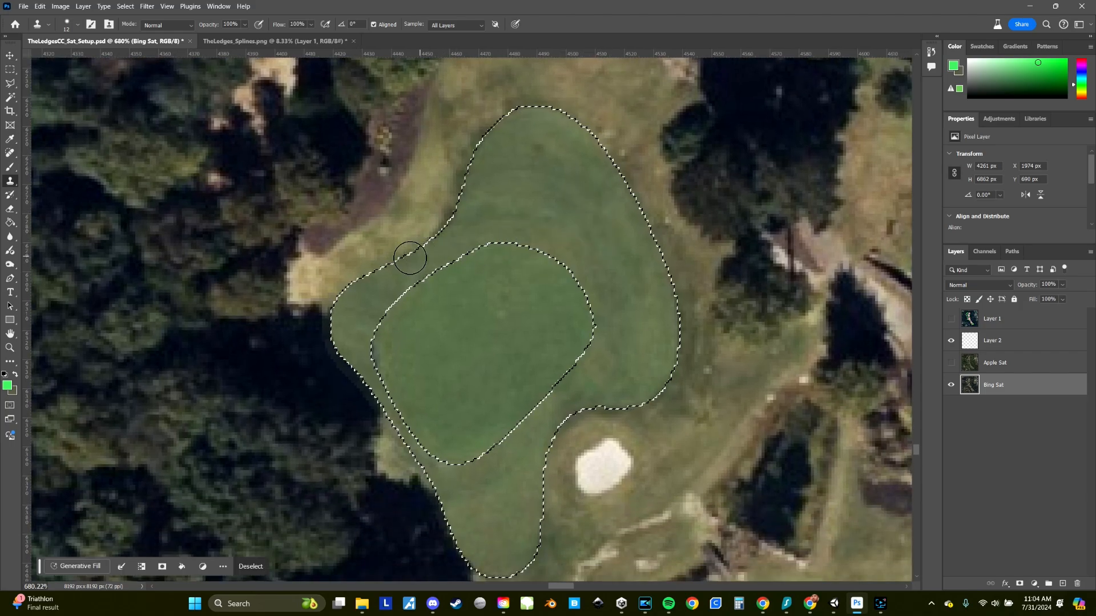
{"action": "left_click", "coordinate": [642, 334], "text": "alt"}
{"action": "left_click_drag", "start_coordinate": [446, 226], "coordinate": [410, 252]}
{"action": "left_click_drag", "start_coordinate": [520, 377], "coordinate": [548, 328]}
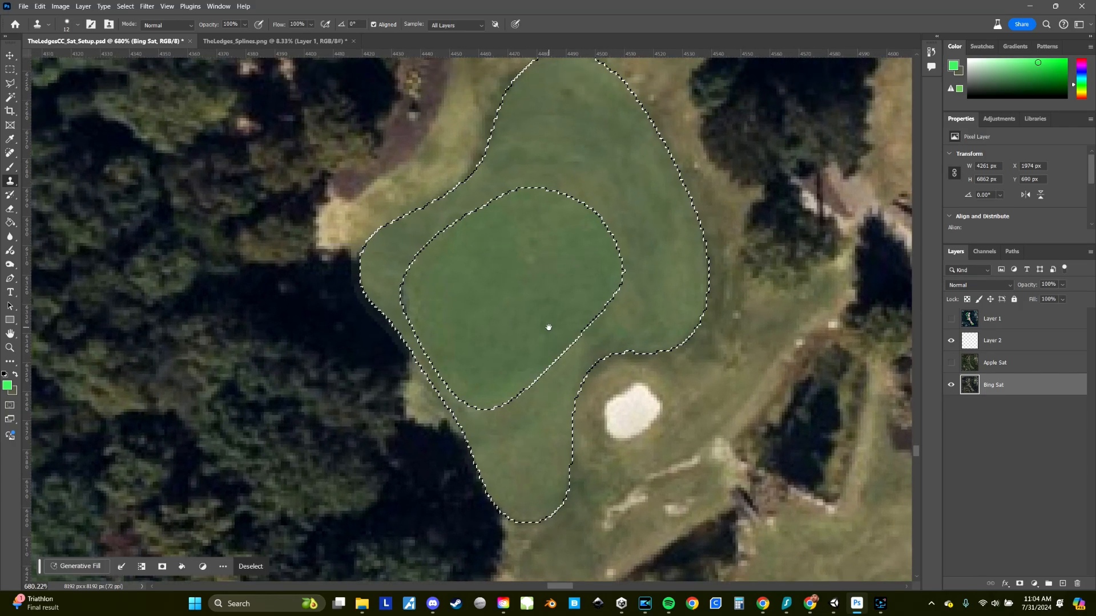
Load the saved selection of the rough surrounding the fairways as a new selection
{"action": "left_click", "coordinate": [126, 7]}
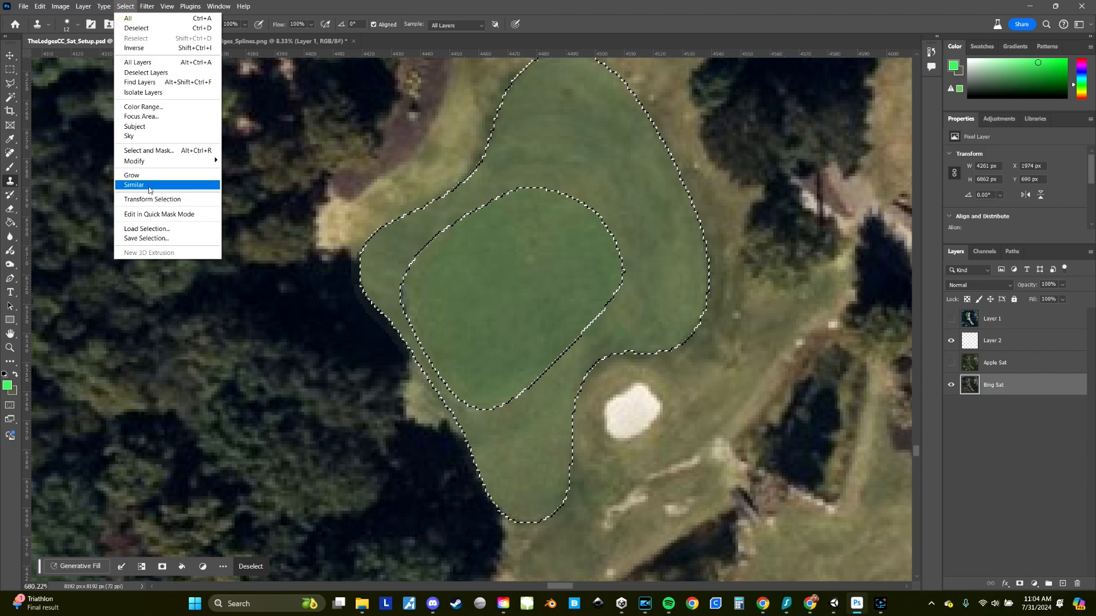
{"action": "left_click", "coordinate": [154, 228]}
{"action": "left_click", "coordinate": [568, 180]}
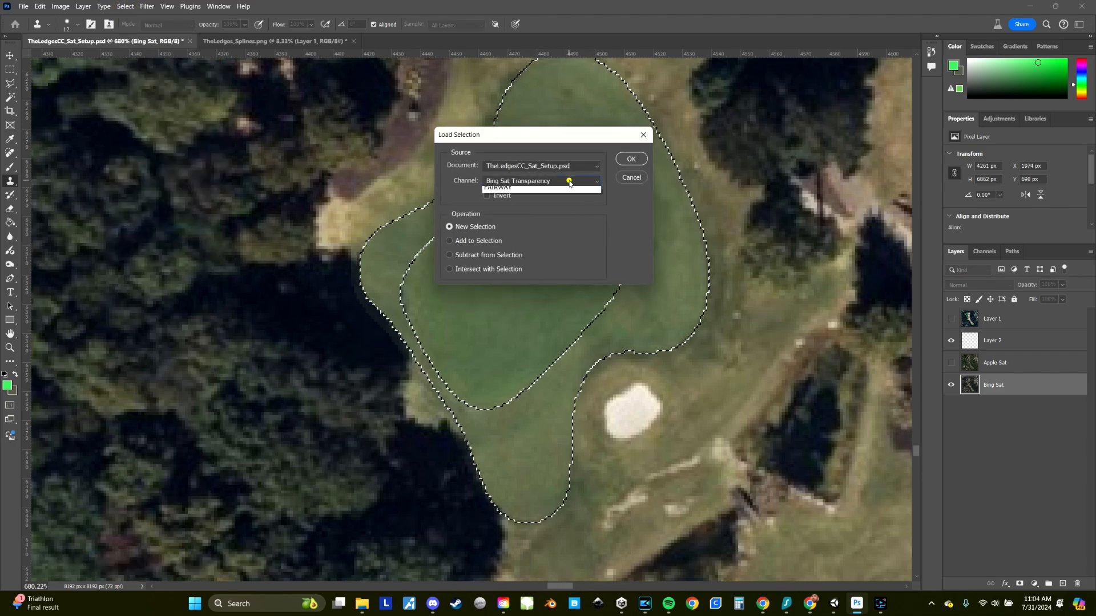
{"action": "left_click", "coordinate": [520, 210]}
{"action": "left_click", "coordinate": [630, 160]}
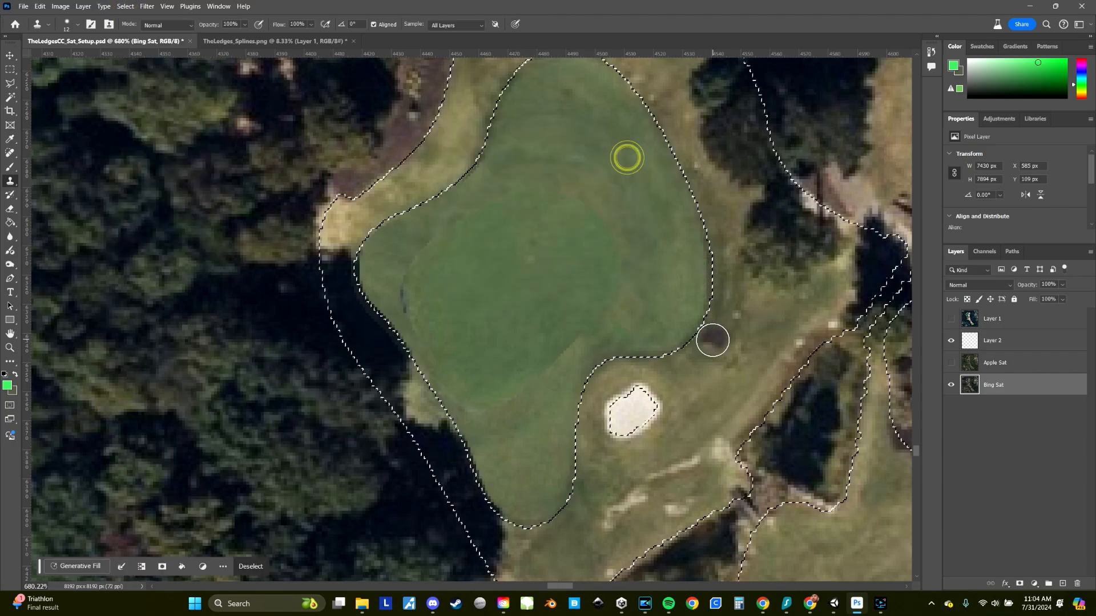
Examine the loaded rough selection across the whole course and up close around the small tee areas
{"action": "mouse_move", "coordinate": [735, 251]}
{"action": "left_mouse_down"}
{"action": "mouse_move", "coordinate": [691, 451]}
{"action": "mouse_move", "coordinate": [647, 456]}
{"action": "mouse_move", "coordinate": [582, 435]}
{"action": "left_mouse_up"}
{"action": "key", "text": "z"}
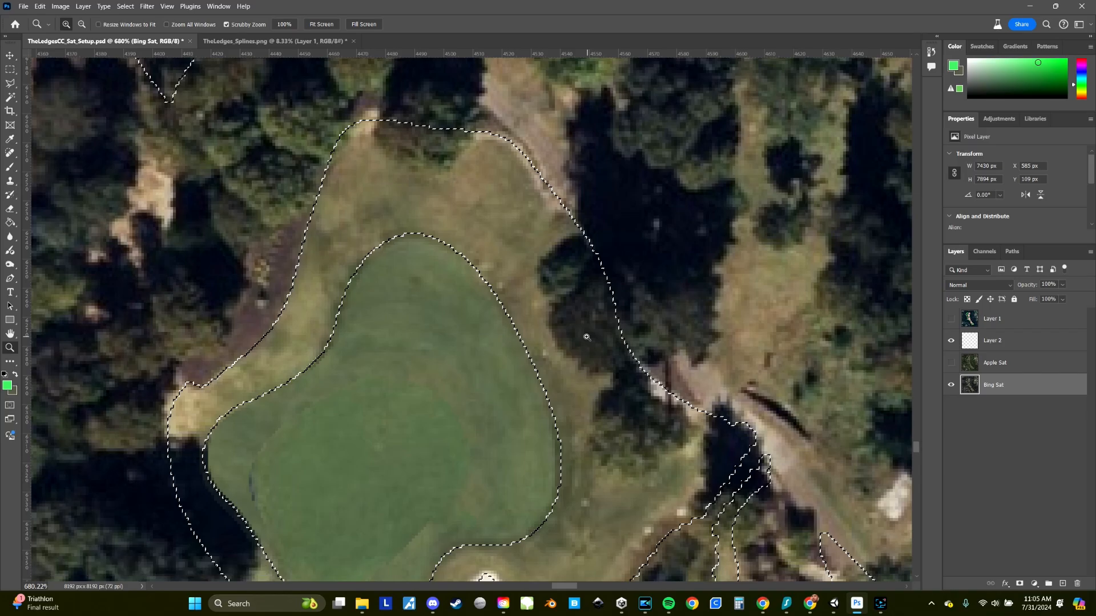
{"action": "left_click_drag", "start_coordinate": [587, 337], "coordinate": [559, 336]}
{"action": "left_click_drag", "start_coordinate": [560, 251], "coordinate": [440, 110]}
{"action": "left_click_drag", "start_coordinate": [697, 293], "coordinate": [619, 294]}
{"action": "left_click_drag", "start_coordinate": [682, 258], "coordinate": [436, 251]}
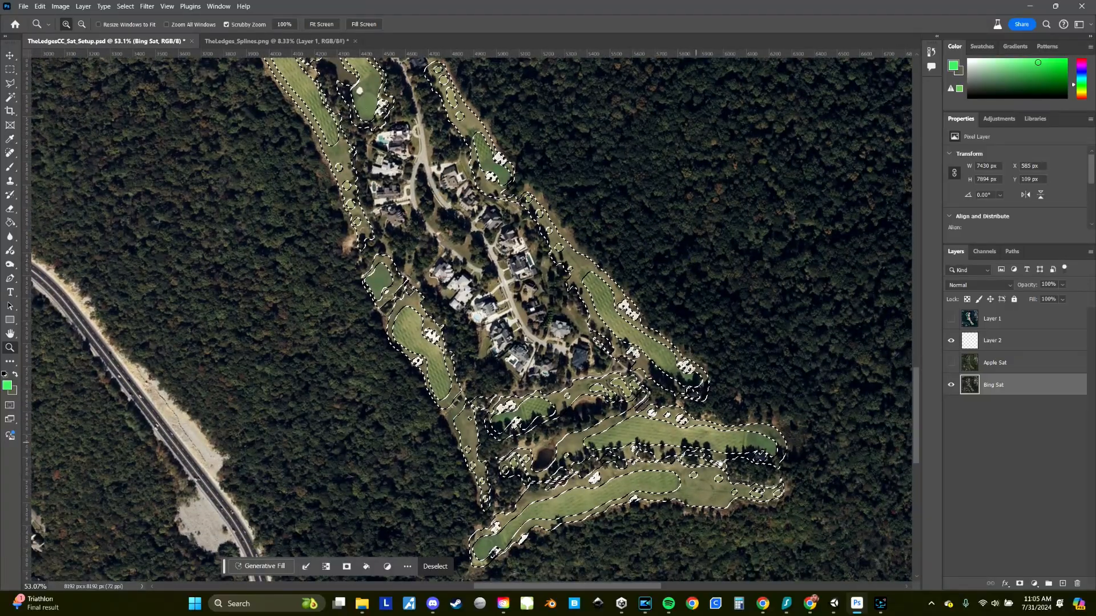
{"action": "left_click_drag", "start_coordinate": [727, 470], "coordinate": [689, 420]}
{"action": "left_click_drag", "start_coordinate": [653, 318], "coordinate": [732, 537]}
{"action": "left_click_drag", "start_coordinate": [454, 264], "coordinate": [586, 406]}
{"action": "left_click_drag", "start_coordinate": [369, 276], "coordinate": [616, 562]}
{"action": "left_click_drag", "start_coordinate": [458, 292], "coordinate": [468, 371]}
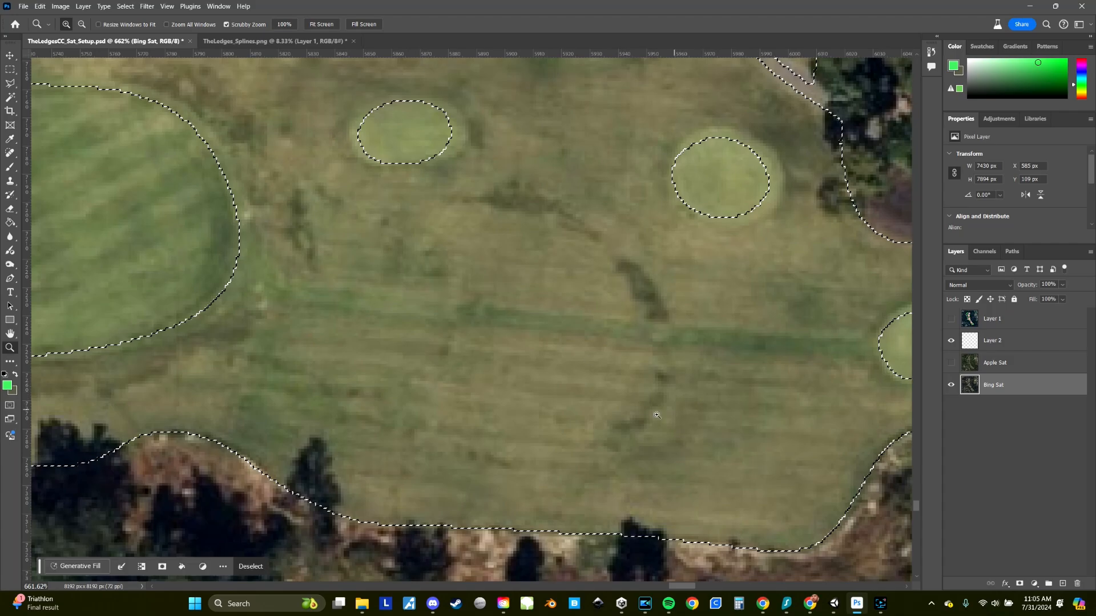
{"action": "left_click_drag", "start_coordinate": [760, 383], "coordinate": [537, 396]}
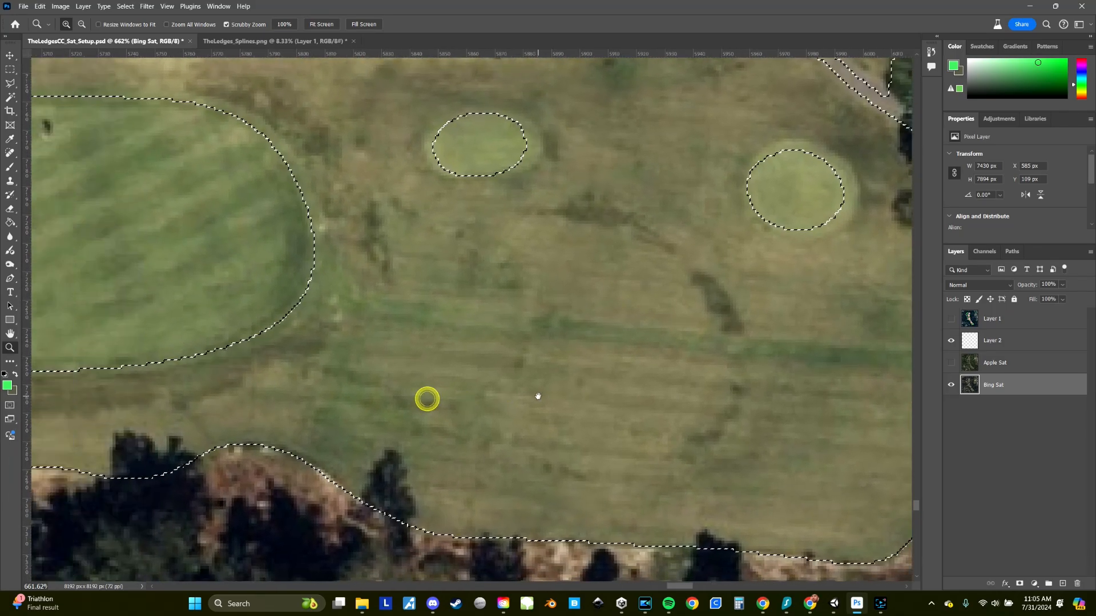
Examine the selected rough across the course, from the small tee areas to the tree-enclosed green, for trees overlapping the turf
{"action": "left_click_drag", "start_coordinate": [457, 387], "coordinate": [595, 536]}
{"action": "left_click_drag", "start_coordinate": [562, 398], "coordinate": [596, 423]}
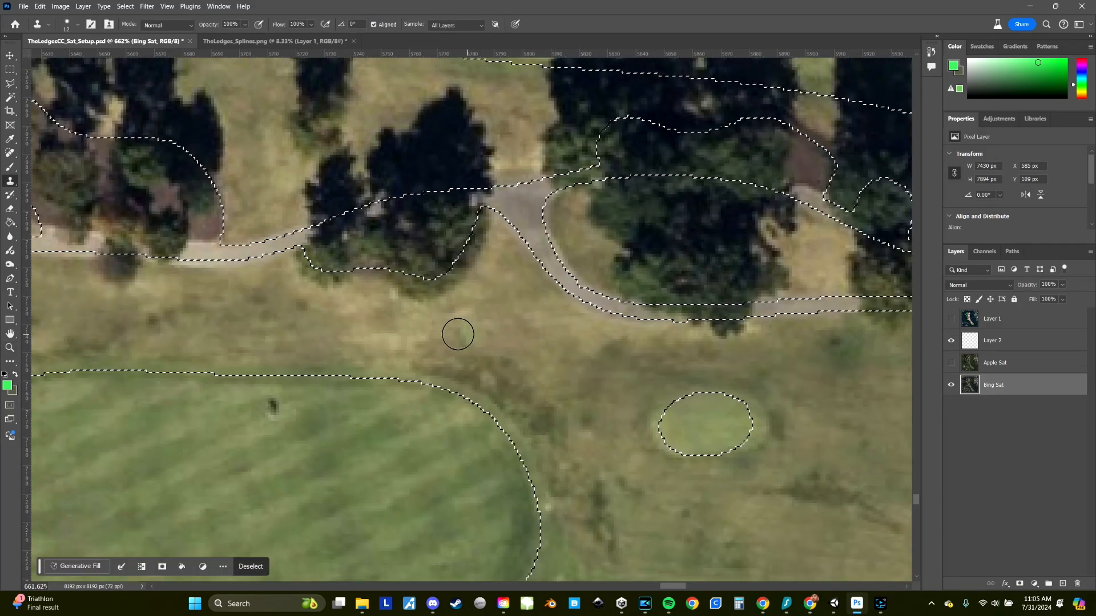
{"action": "left_click_drag", "start_coordinate": [256, 322], "coordinate": [571, 441]}
{"action": "left_click_drag", "start_coordinate": [251, 313], "coordinate": [645, 471]}
{"action": "left_click_drag", "start_coordinate": [238, 290], "coordinate": [644, 477]}
{"action": "left_click_drag", "start_coordinate": [405, 404], "coordinate": [589, 285]}
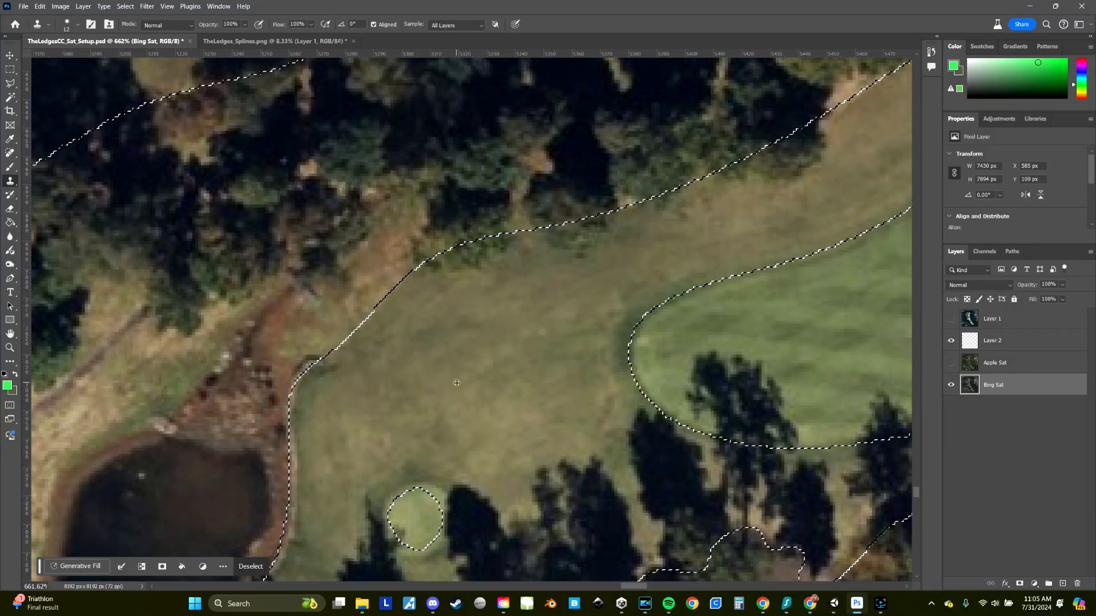
{"action": "left_click_drag", "start_coordinate": [456, 383], "coordinate": [536, 399]}
{"action": "left_click_drag", "start_coordinate": [257, 303], "coordinate": [513, 367]}
{"action": "left_click_drag", "start_coordinate": [442, 366], "coordinate": [516, 374]}
{"action": "left_click_drag", "start_coordinate": [274, 320], "coordinate": [575, 444]}
{"action": "left_click_drag", "start_coordinate": [382, 171], "coordinate": [575, 445]}
{"action": "left_click_drag", "start_coordinate": [422, 137], "coordinate": [577, 503]}
{"action": "left_click_drag", "start_coordinate": [463, 285], "coordinate": [522, 445]}
{"action": "left_click_drag", "start_coordinate": [401, 203], "coordinate": [492, 434]}
{"action": "mouse_move", "coordinate": [436, 333]}
{"action": "left_mouse_down"}
{"action": "mouse_move", "coordinate": [541, 445]}
{"action": "mouse_move", "coordinate": [538, 427]}
{"action": "left_mouse_up"}
{"action": "left_click_drag", "start_coordinate": [487, 230], "coordinate": [565, 433]}
Clone nearby grass along the northern edge and sides of the selected rough around the tree-enclosed green
{"action": "left_click", "coordinate": [487, 253], "text": "alt"}
{"action": "mouse_move", "coordinate": [425, 251]}
{"action": "left_mouse_down"}
{"action": "mouse_move", "coordinate": [383, 259]}
{"action": "mouse_move", "coordinate": [479, 262]}
{"action": "mouse_move", "coordinate": [396, 259]}
{"action": "left_mouse_up"}
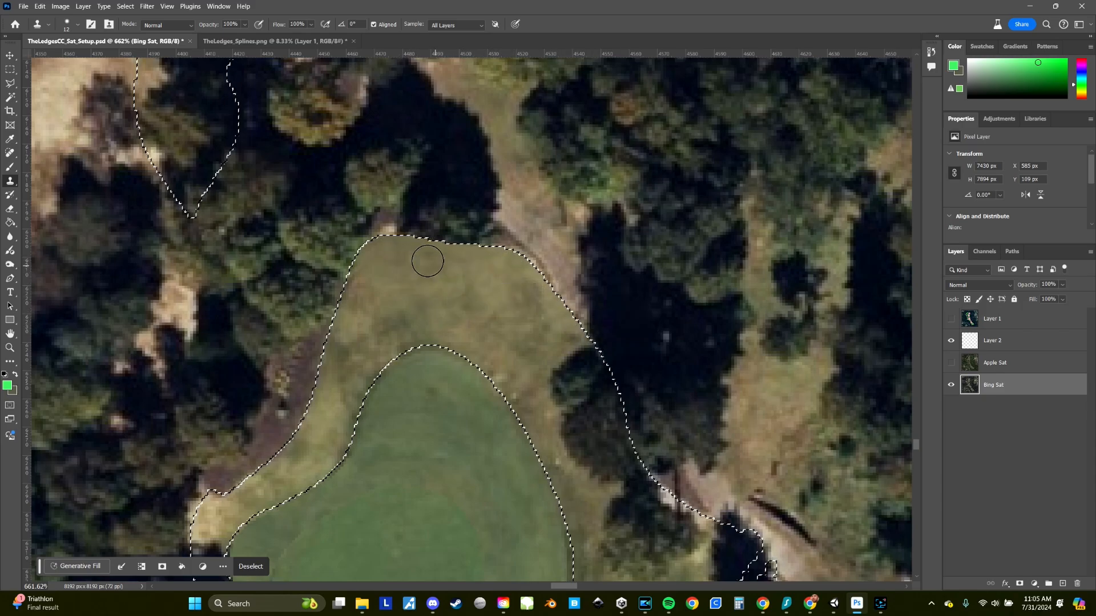
{"action": "left_click_drag", "start_coordinate": [496, 346], "coordinate": [539, 252]}
{"action": "left_click", "coordinate": [507, 184], "text": "alt"}
{"action": "mouse_move", "coordinate": [324, 391]}
{"action": "left_mouse_down"}
{"action": "mouse_move", "coordinate": [393, 321]}
{"action": "mouse_move", "coordinate": [344, 334]}
{"action": "mouse_move", "coordinate": [324, 393]}
{"action": "mouse_move", "coordinate": [354, 359]}
{"action": "left_mouse_up"}
{"action": "left_click_drag", "start_coordinate": [601, 280], "coordinate": [601, 295]}
{"action": "left_click_drag", "start_coordinate": [663, 231], "coordinate": [597, 132]}
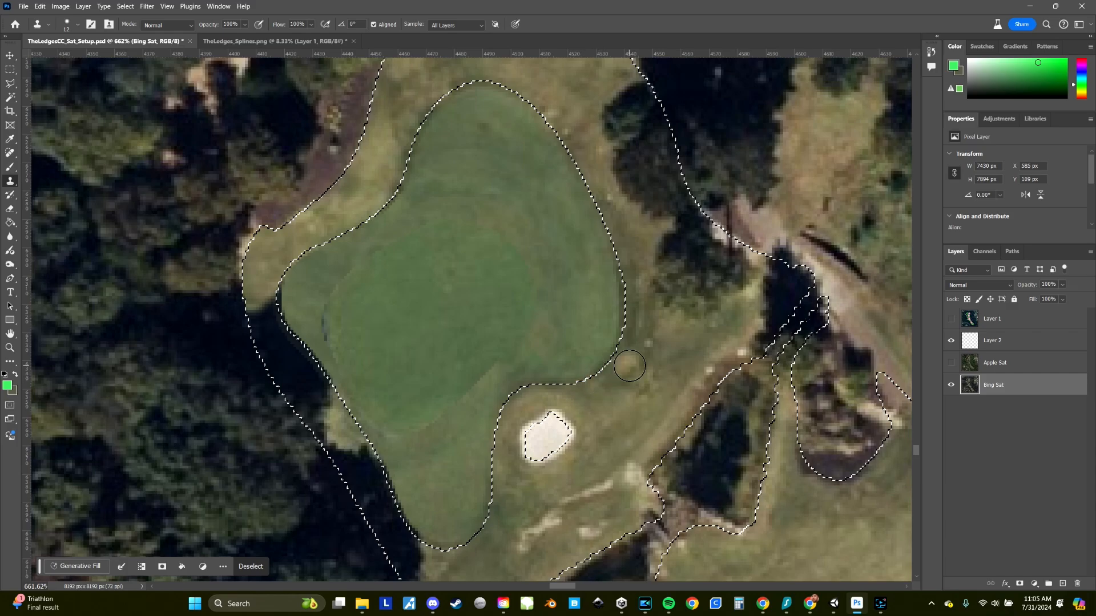
Clone rough grass over the tree shadow on the narrow strip of rough along the green's western side
{"action": "scroll", "coordinate": [628, 337], "scroll_direction": "up", "scroll_amount": 5}
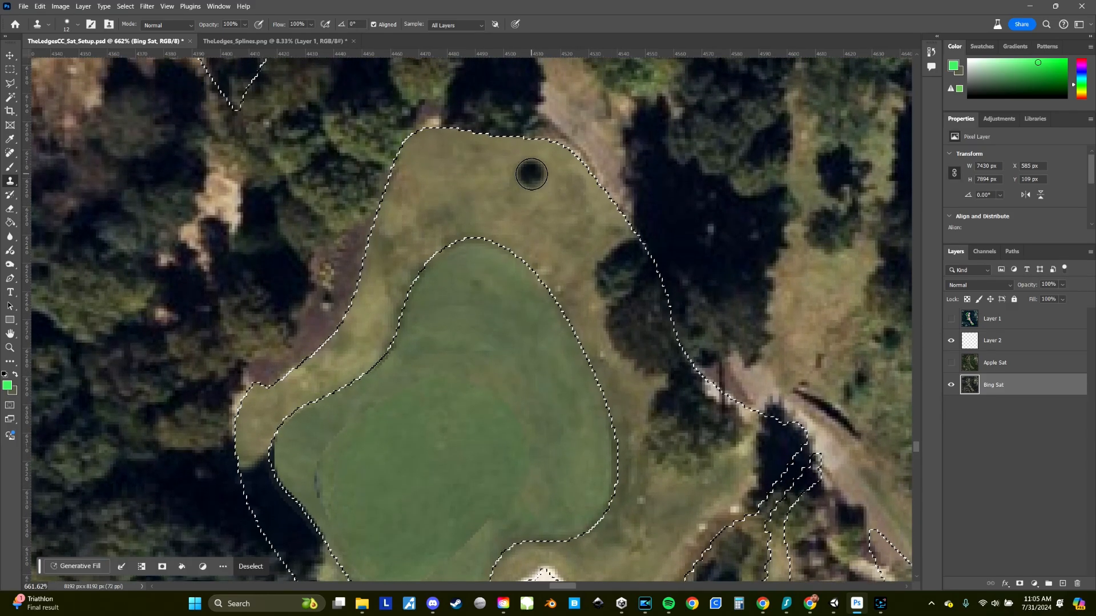
{"action": "mouse_move", "coordinate": [667, 368]}
{"action": "left_mouse_down"}
{"action": "mouse_move", "coordinate": [379, 217]}
{"action": "mouse_move", "coordinate": [474, 156]}
{"action": "mouse_move", "coordinate": [567, 200]}
{"action": "left_mouse_up"}
{"action": "left_click", "coordinate": [322, 321], "text": "alt"}
{"action": "mouse_move", "coordinate": [260, 266]}
{"action": "left_mouse_down"}
{"action": "mouse_move", "coordinate": [371, 313]}
{"action": "mouse_move", "coordinate": [678, 402]}
{"action": "left_mouse_up"}
{"action": "mouse_move", "coordinate": [105, 182]}
{"action": "left_mouse_down"}
{"action": "mouse_move", "coordinate": [138, 201]}
{"action": "mouse_move", "coordinate": [127, 232]}
{"action": "mouse_move", "coordinate": [159, 245]}
{"action": "mouse_move", "coordinate": [186, 286]}
{"action": "mouse_move", "coordinate": [171, 308]}
{"action": "left_mouse_up"}
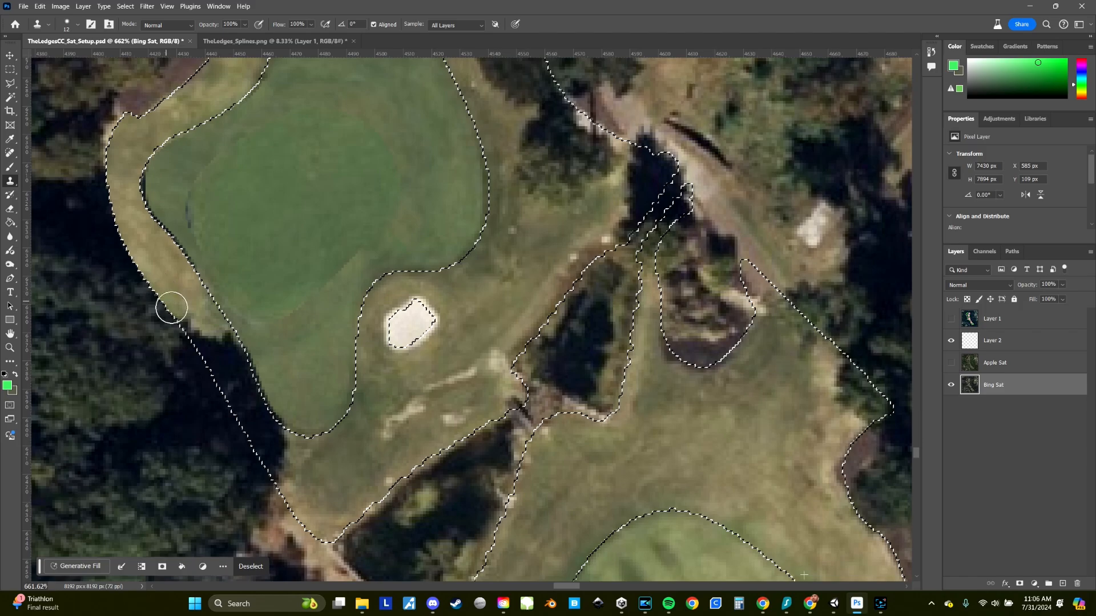
Clone sunlit grass from the lower fairway surround over the tree shadows along the green's left and lower-left rough on the Bing Sat layer
{"action": "left_click", "coordinate": [725, 431], "text": "alt"}
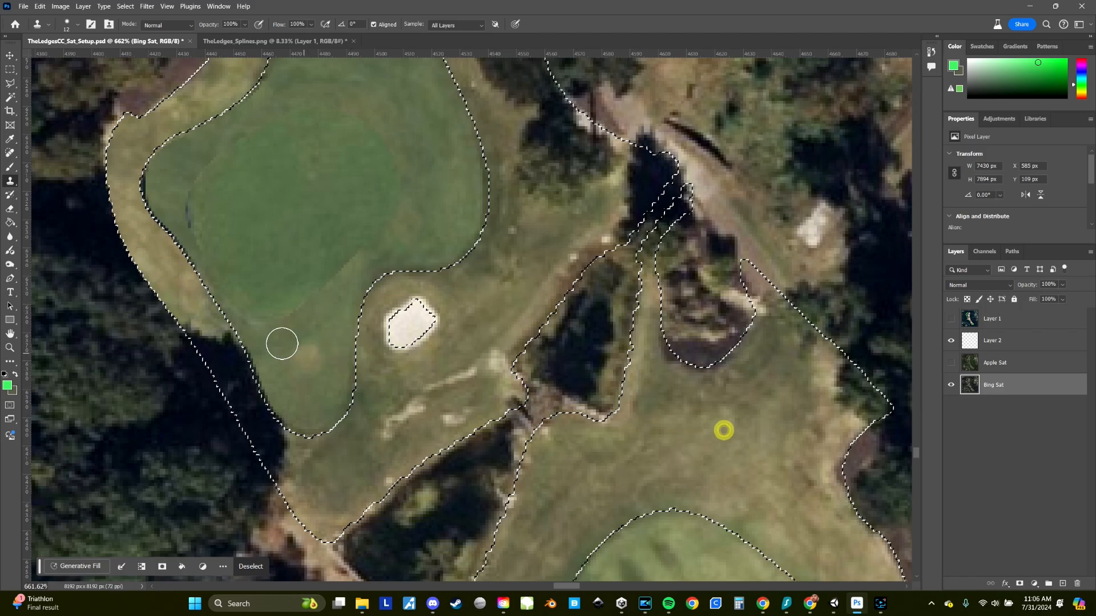
{"action": "mouse_move", "coordinate": [191, 324]}
{"action": "left_mouse_down"}
{"action": "mouse_move", "coordinate": [218, 320]}
{"action": "mouse_move", "coordinate": [286, 438]}
{"action": "left_mouse_up"}
{"action": "left_click", "coordinate": [735, 405], "text": "alt"}
{"action": "left_click_drag", "start_coordinate": [230, 386], "coordinate": [310, 457]}
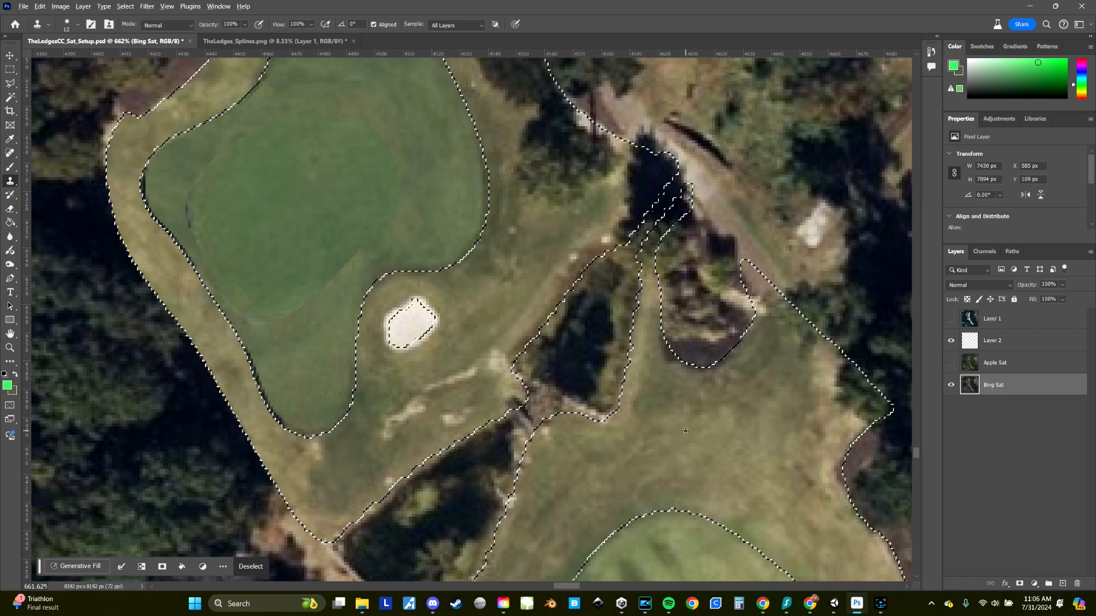
{"action": "left_click", "coordinate": [649, 401], "text": "alt"}
{"action": "left_click", "coordinate": [296, 445]}
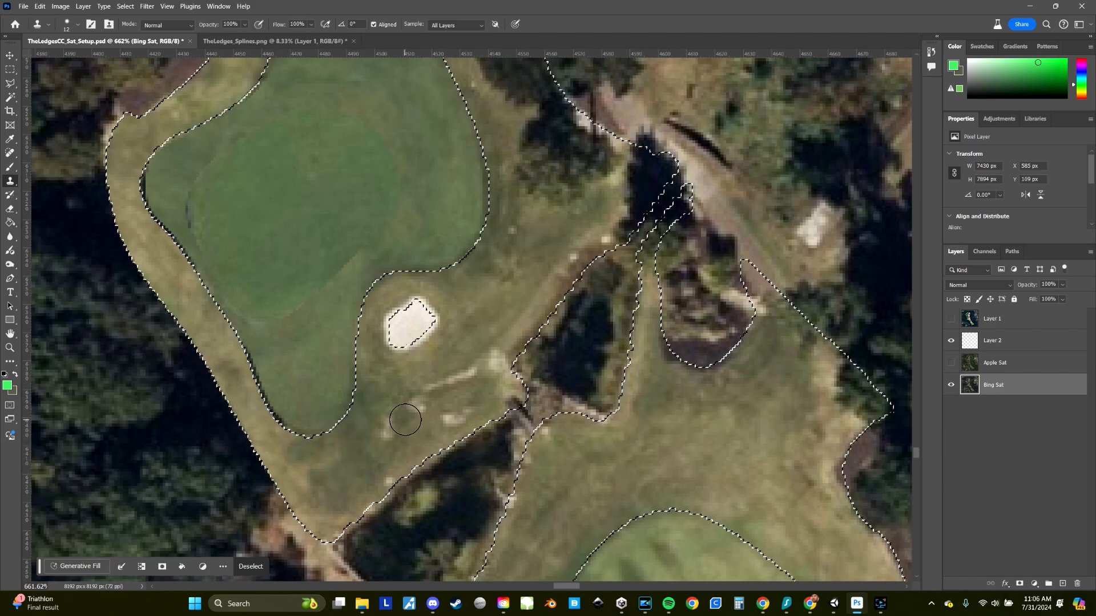
Clone grass over the pale worn patches in the rough between the small bunker and the creek edge
{"action": "left_click", "coordinate": [716, 426], "text": "alt"}
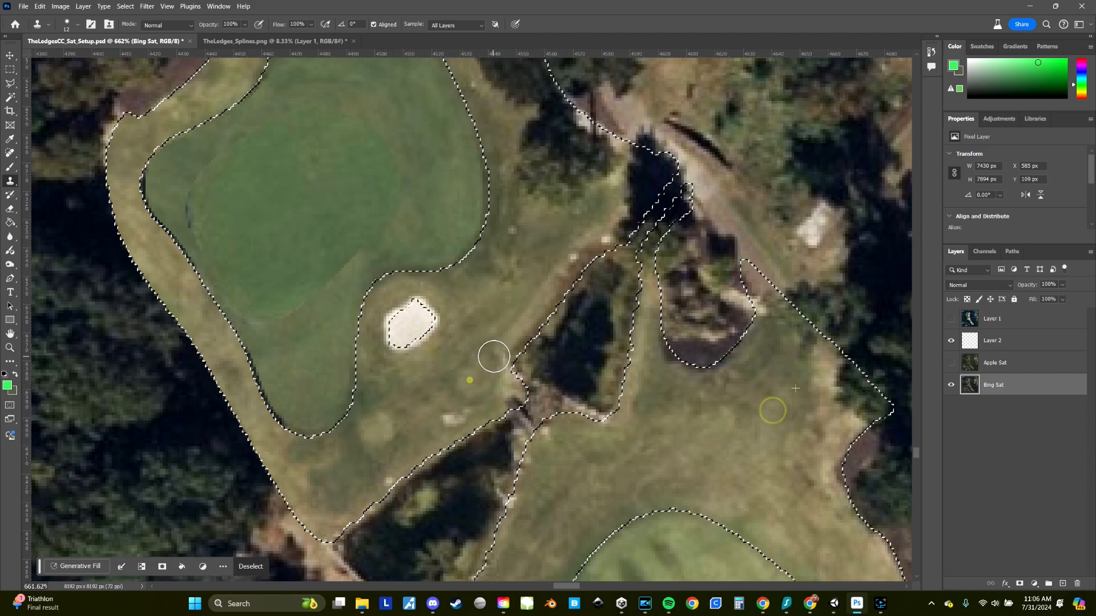
{"action": "left_click", "coordinate": [447, 415], "text": "alt"}
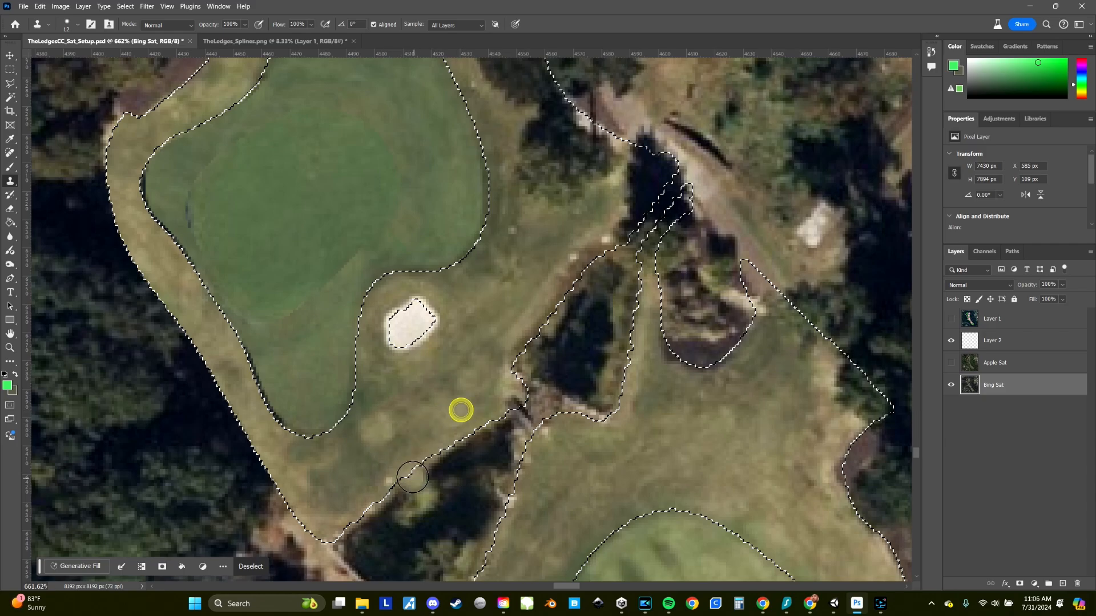
{"action": "left_click", "coordinate": [445, 392], "text": "alt"}
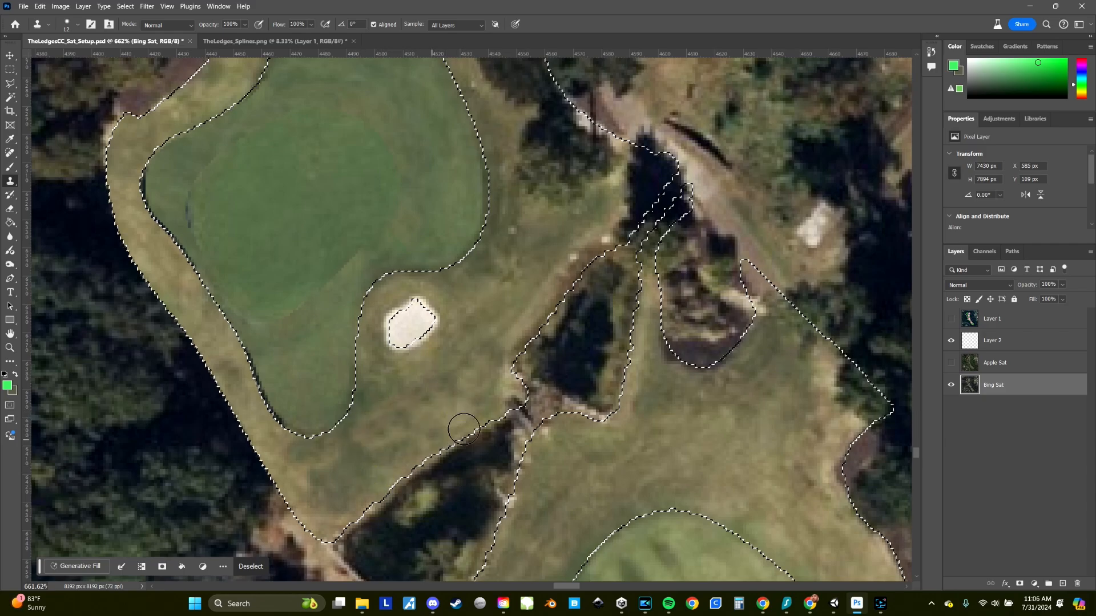
Switch to Unity and examine the sand-coloured halo around the small bunker beside the far green
{"action": "key", "text": "z"}
{"action": "mouse_move", "coordinate": [414, 321]}
{"action": "left_mouse_down"}
{"action": "mouse_move", "coordinate": [437, 321]}
{"action": "mouse_move", "coordinate": [446, 300]}
{"action": "left_mouse_up"}
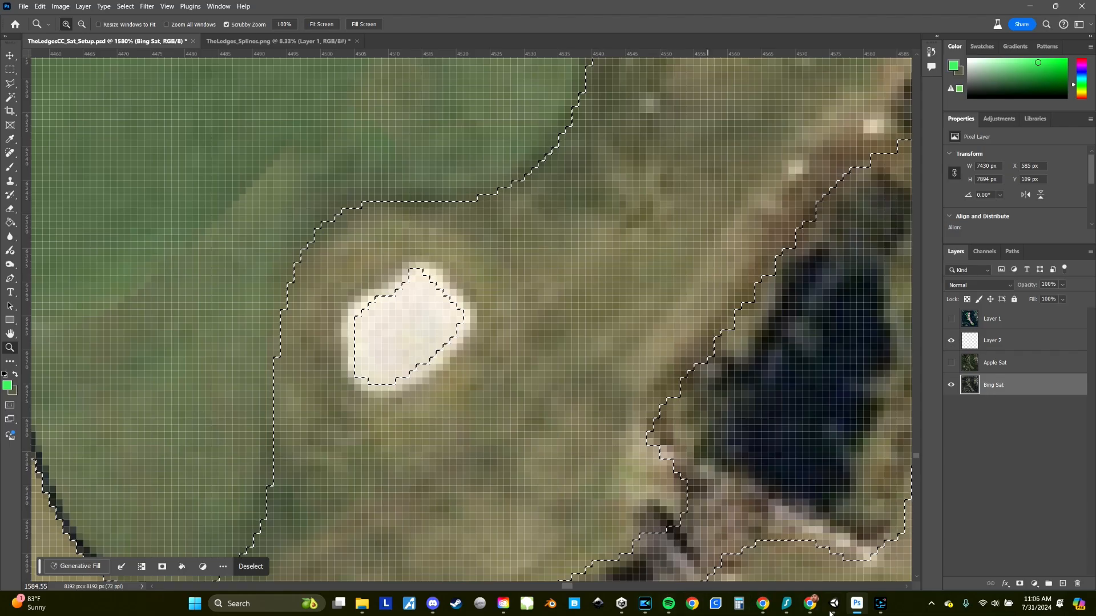
{"action": "key", "text": "alt+Tab"}
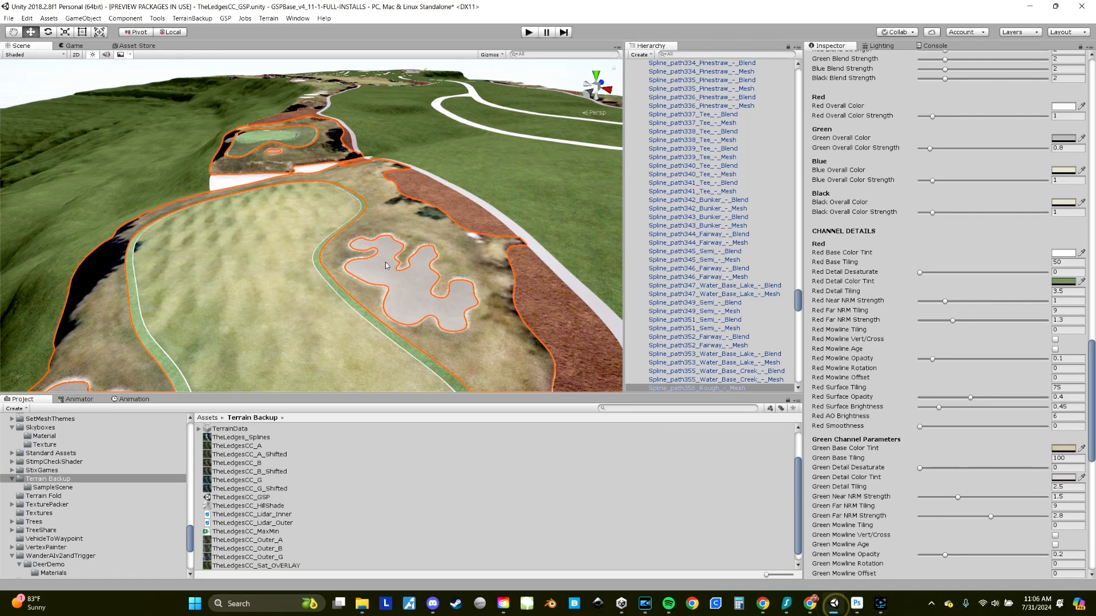
{"action": "left_click", "coordinate": [267, 138]}
{"action": "key", "text": "f"}
{"action": "scroll", "coordinate": [334, 280], "scroll_direction": "up", "scroll_amount": 8}
{"action": "middle_click_drag", "start_coordinate": [464, 364], "coordinate": [451, 324]}
{"action": "right_click_drag", "start_coordinate": [417, 213], "coordinate": [401, 251]}
{"action": "middle_click_drag", "start_coordinate": [407, 180], "coordinate": [386, 272]}
{"action": "scroll", "coordinate": [386, 271], "scroll_direction": "up", "scroll_amount": 3}
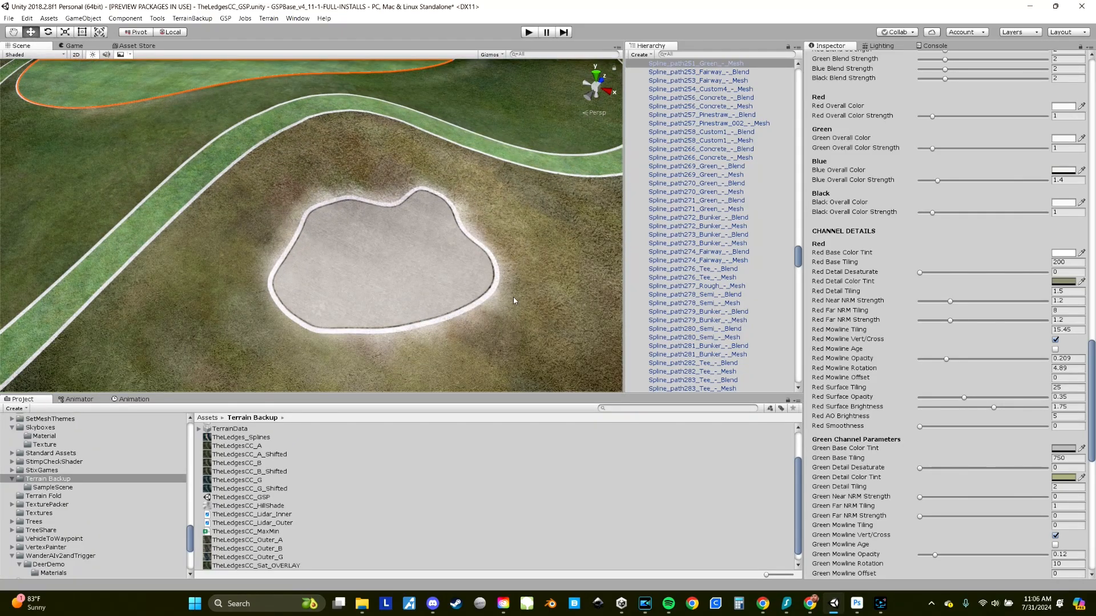
Switch back to Photoshop and clone nearby grass over the white sand fringe outside the small bunker's selection outline
{"action": "key", "text": "alt+Tab"}
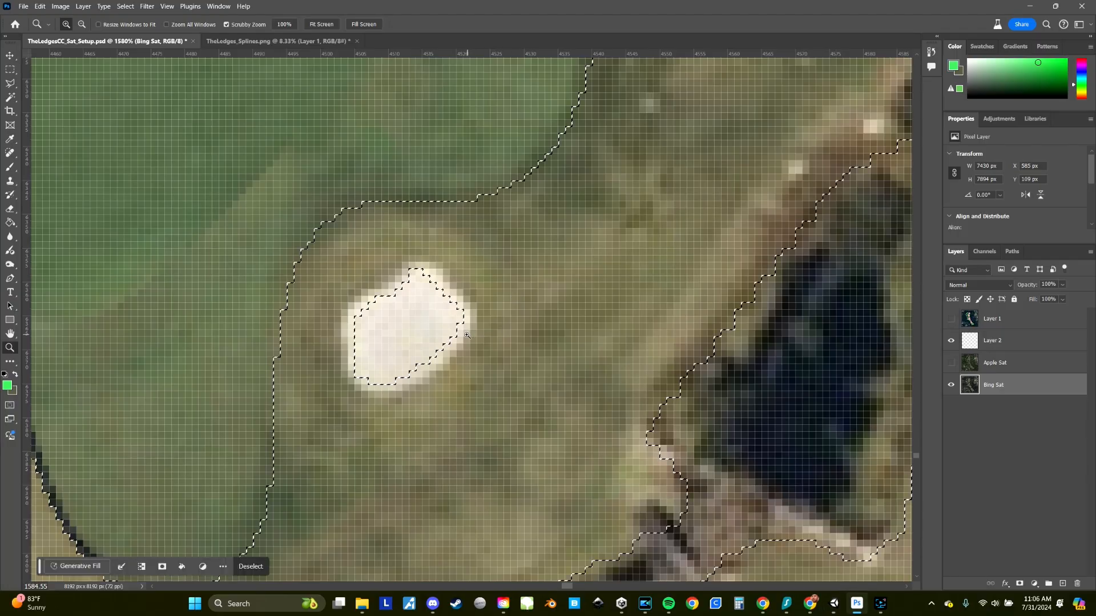
{"action": "key", "text": "s"}
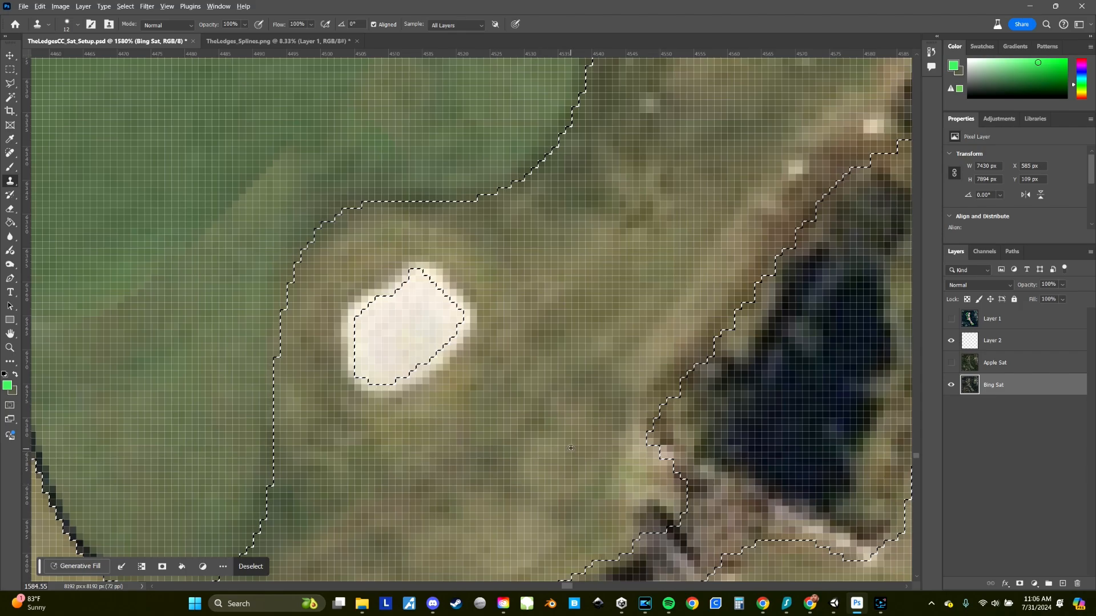
{"action": "left_click_drag", "start_coordinate": [648, 197], "coordinate": [639, 166]}
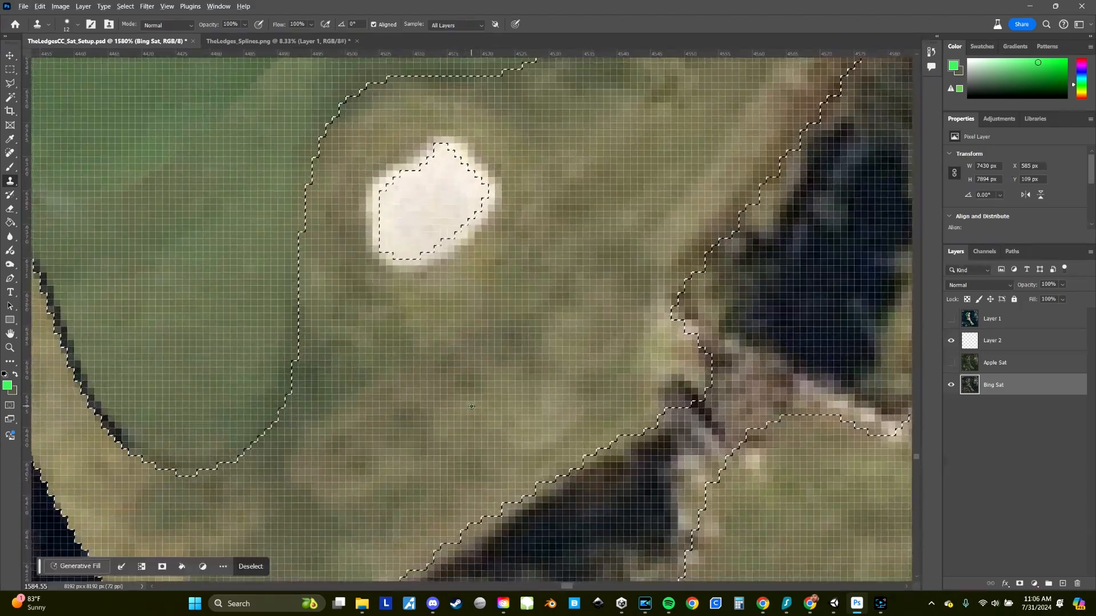
{"action": "left_click", "coordinate": [471, 406], "text": "alt"}
{"action": "mouse_move", "coordinate": [430, 243]}
{"action": "left_mouse_down"}
{"action": "mouse_move", "coordinate": [459, 237]}
{"action": "mouse_move", "coordinate": [476, 176]}
{"action": "mouse_move", "coordinate": [398, 199]}
{"action": "mouse_move", "coordinate": [391, 225]}
{"action": "mouse_move", "coordinate": [453, 262]}
{"action": "left_mouse_up"}
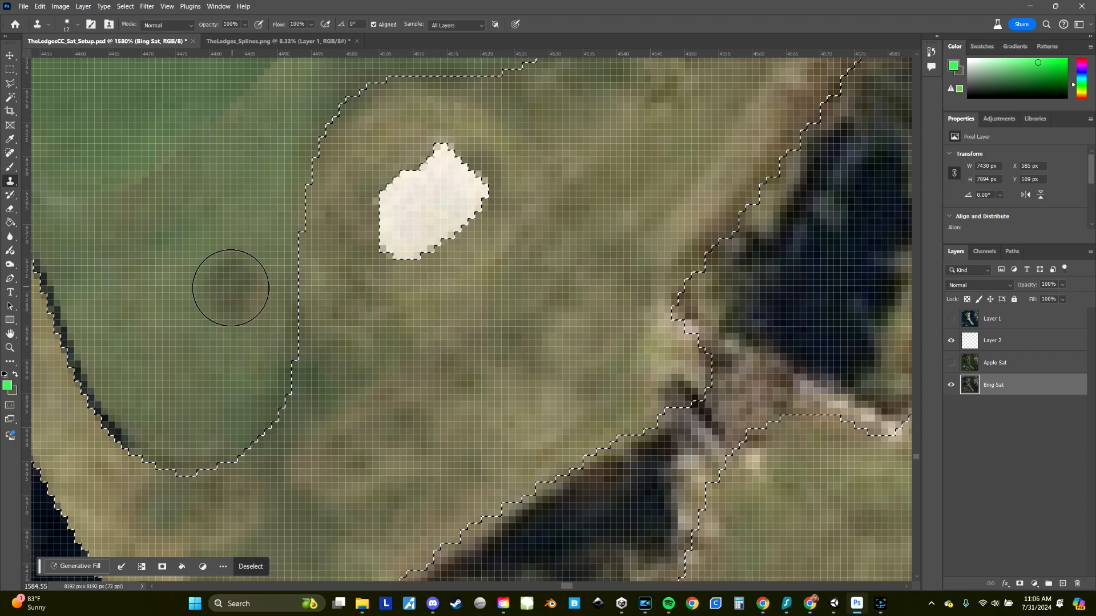
Touch up the small bunker's upper-right edge with cloned grass sampled from the rough below it
{"action": "left_click_drag", "start_coordinate": [220, 288], "coordinate": [343, 293]}
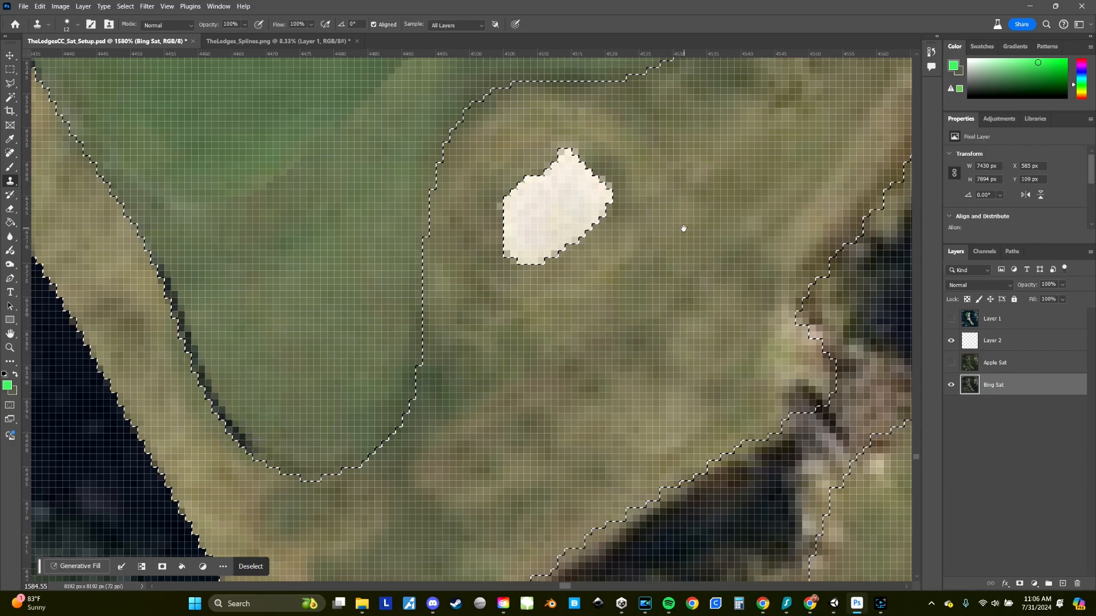
{"action": "left_click_drag", "start_coordinate": [682, 229], "coordinate": [640, 295]}
{"action": "left_click", "coordinate": [623, 384], "text": "alt"}
{"action": "left_click", "coordinate": [564, 251]}
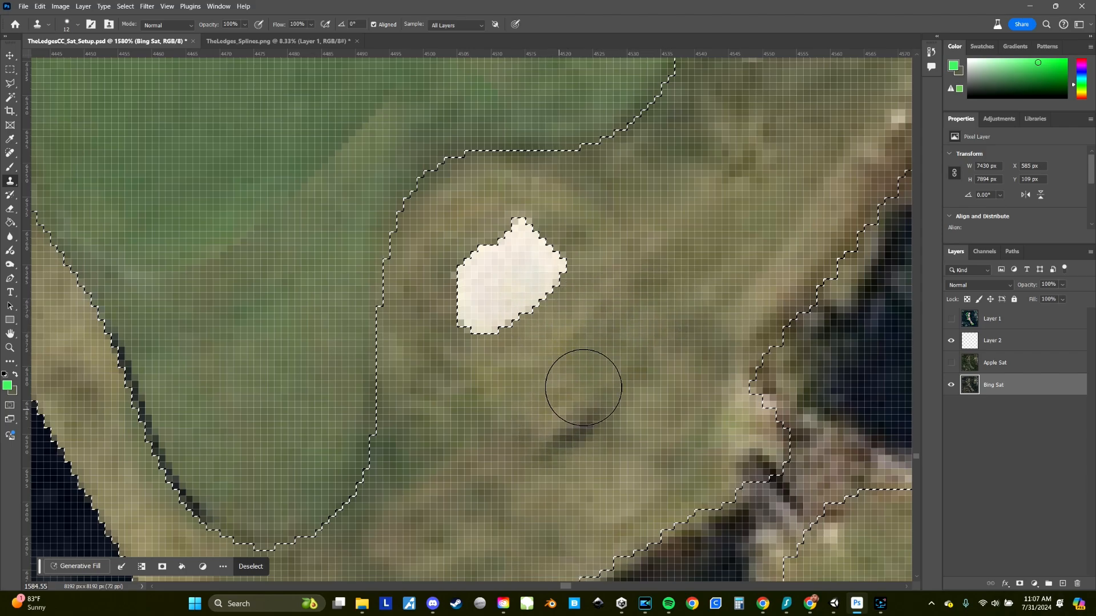
{"action": "left_click_drag", "start_coordinate": [629, 315], "coordinate": [420, 444]}
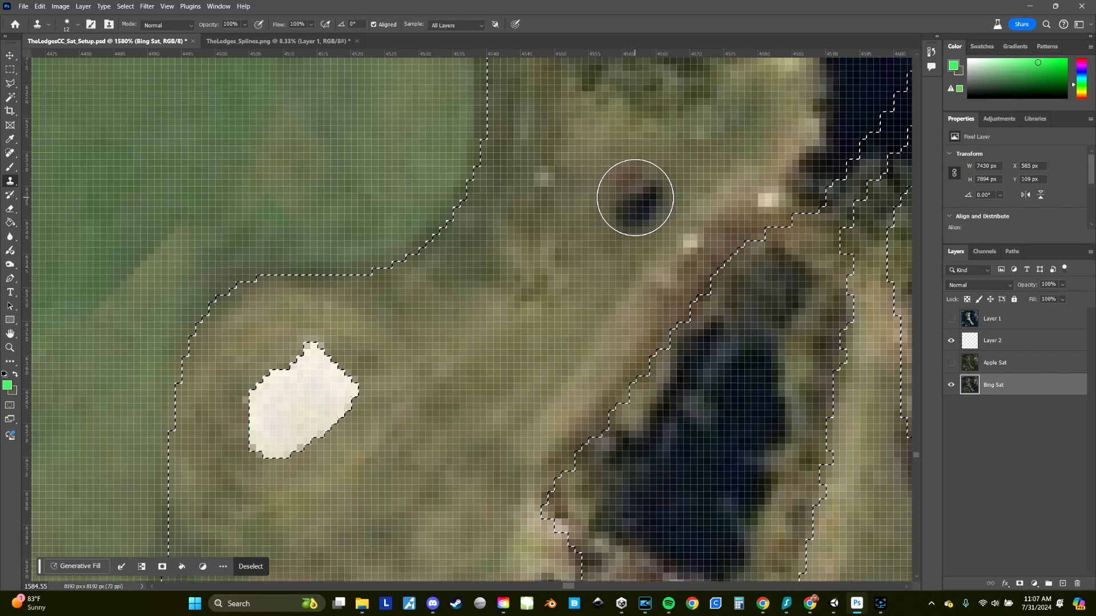
{"action": "key", "text": "z"}
{"action": "left_click_drag", "start_coordinate": [601, 300], "coordinate": [553, 293]}
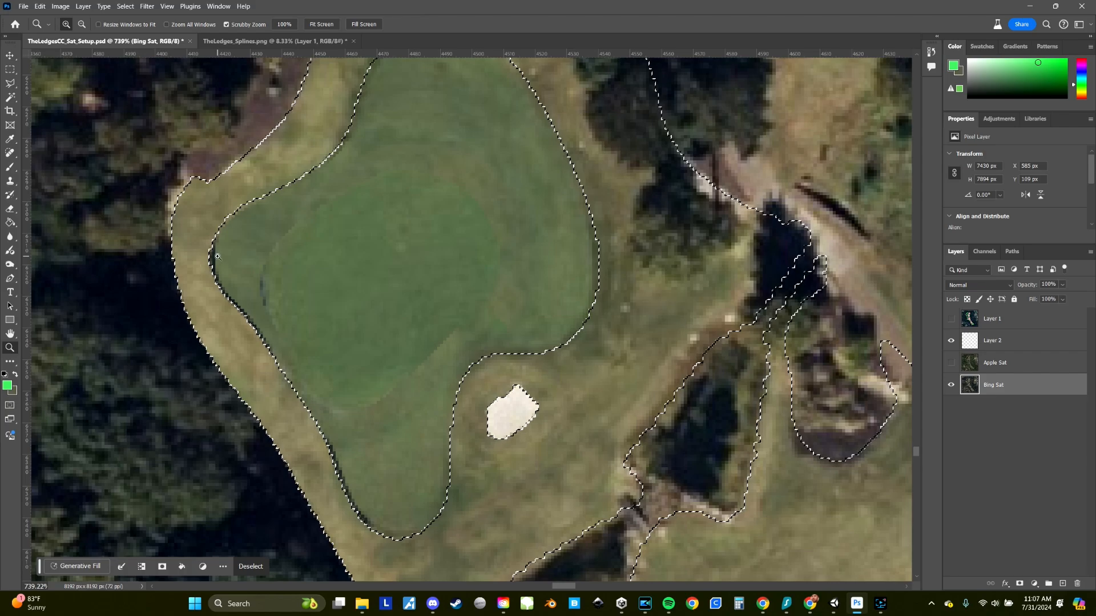
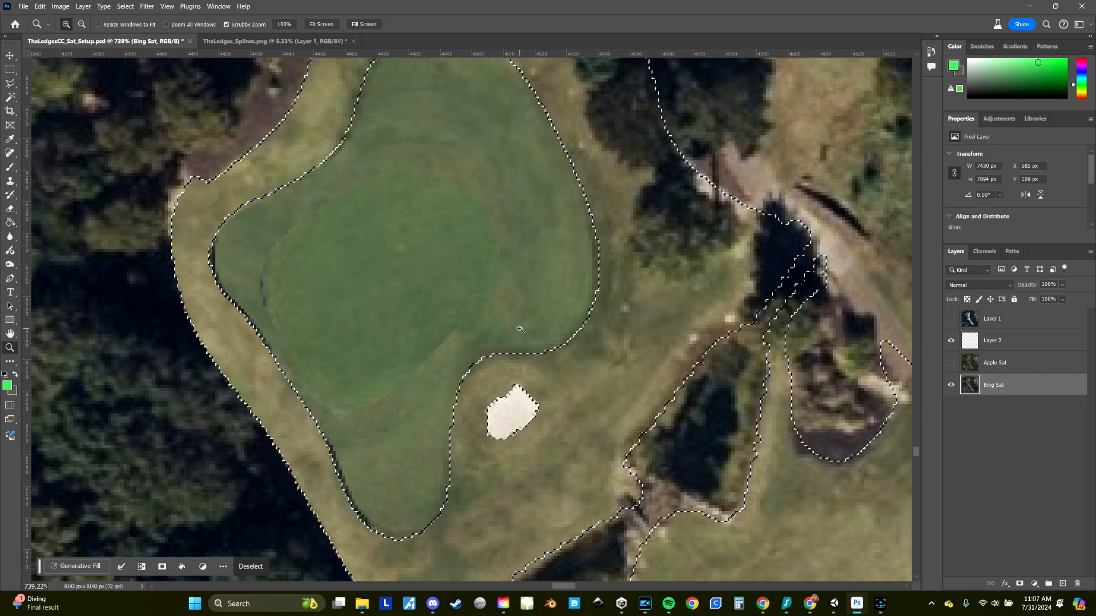
Save a JPEG copy of the image over TheLedgesCC_Sat_OVERLAY in the Terrain Backup folder
{"action": "left_click", "coordinate": [23, 6]}
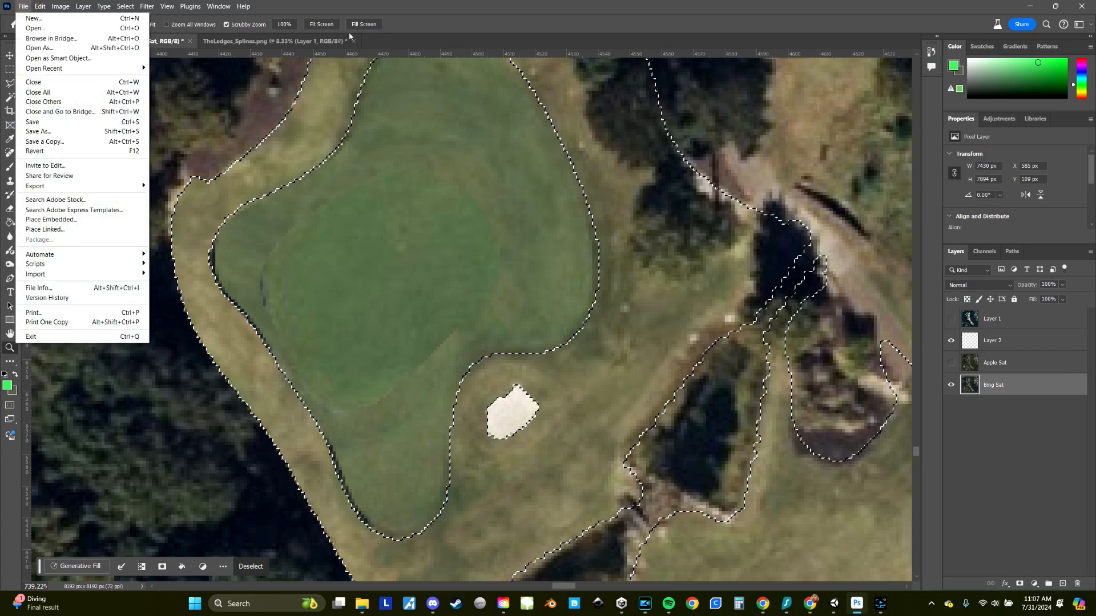
{"action": "left_click", "coordinate": [119, 146]}
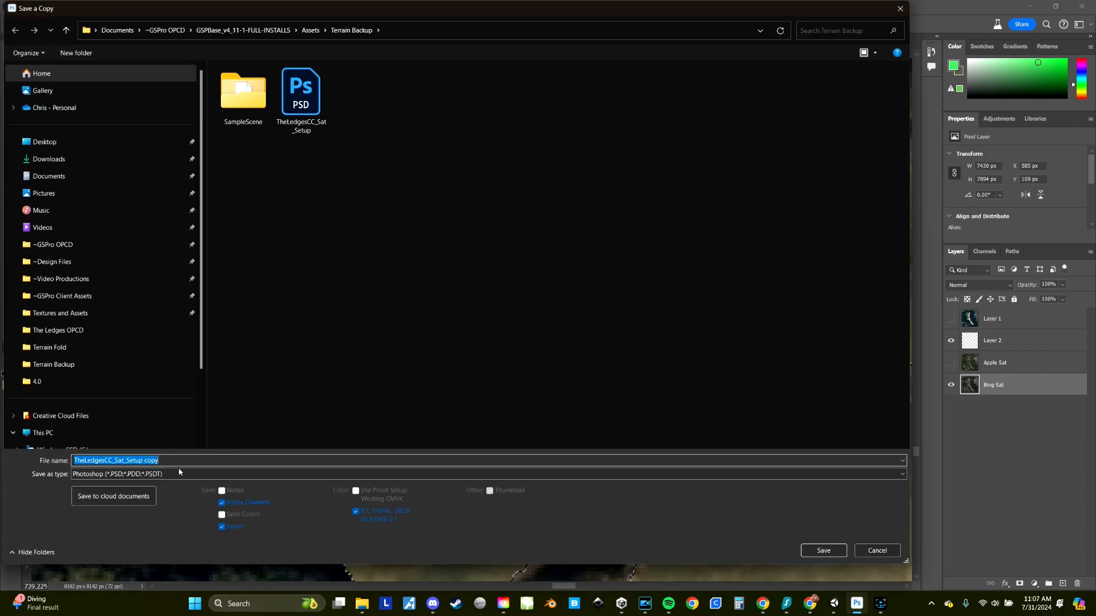
{"action": "left_click", "coordinate": [179, 474]}
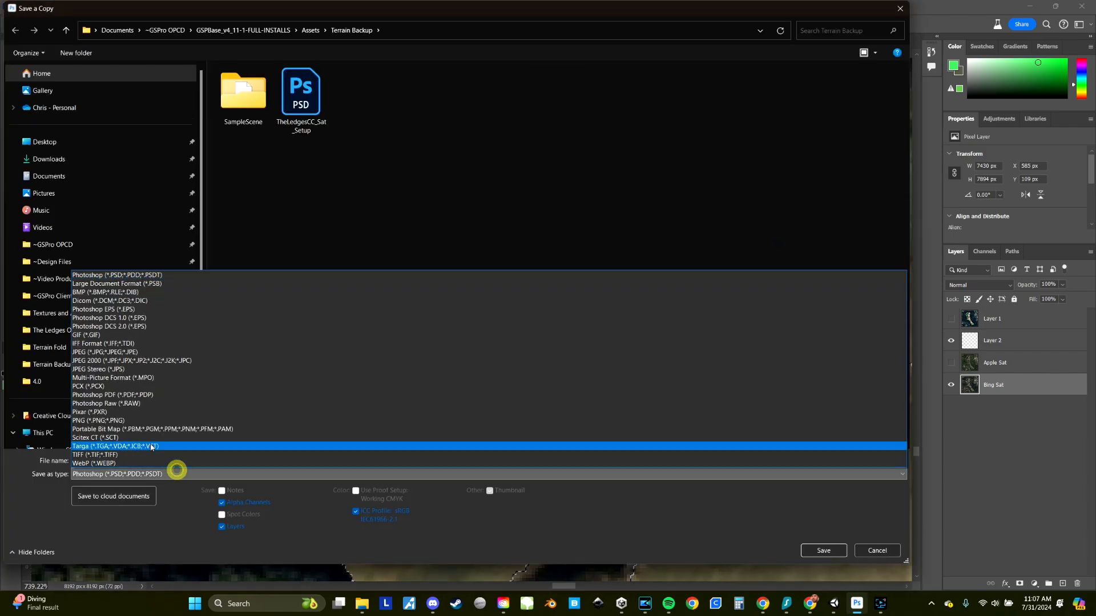
{"action": "left_click", "coordinate": [104, 353]}
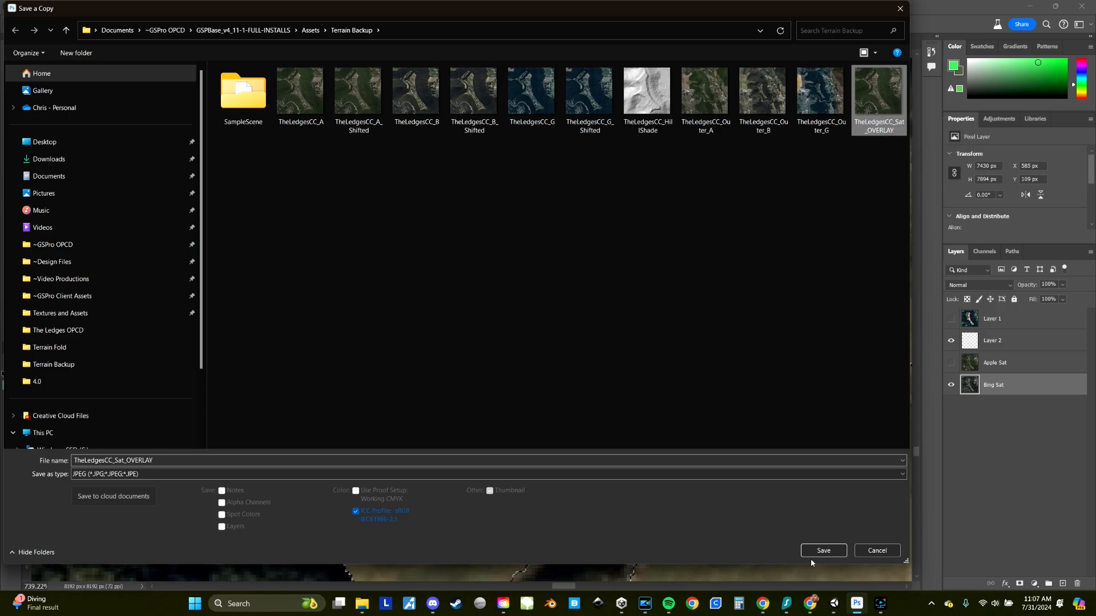
{"action": "left_click", "coordinate": [824, 550]}
{"action": "left_click", "coordinate": [571, 302]}
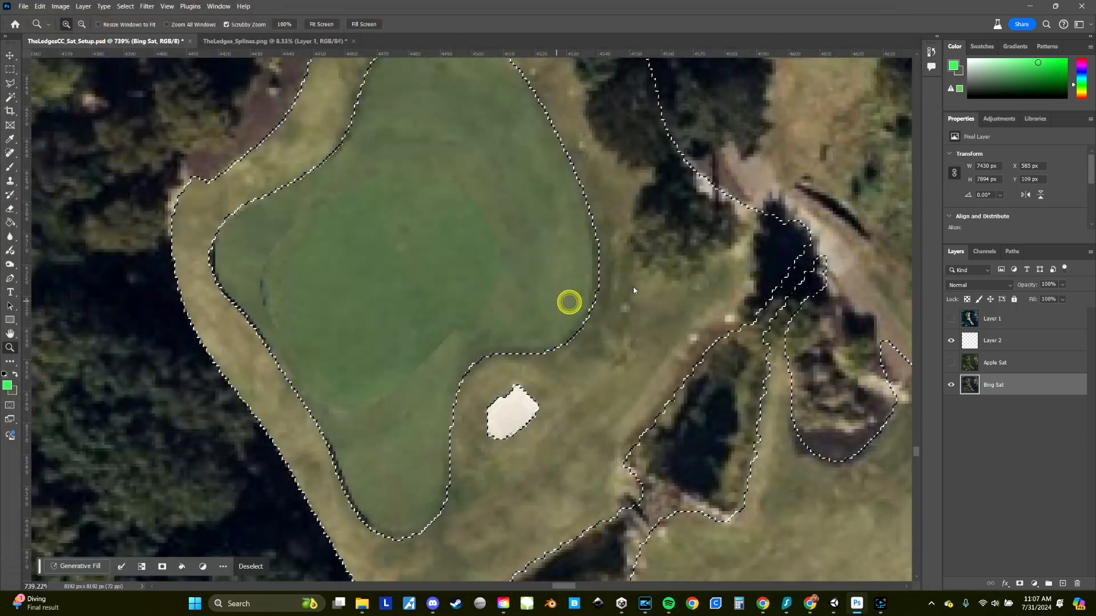
{"action": "left_click", "coordinate": [601, 155]}
{"action": "key", "text": "z"}
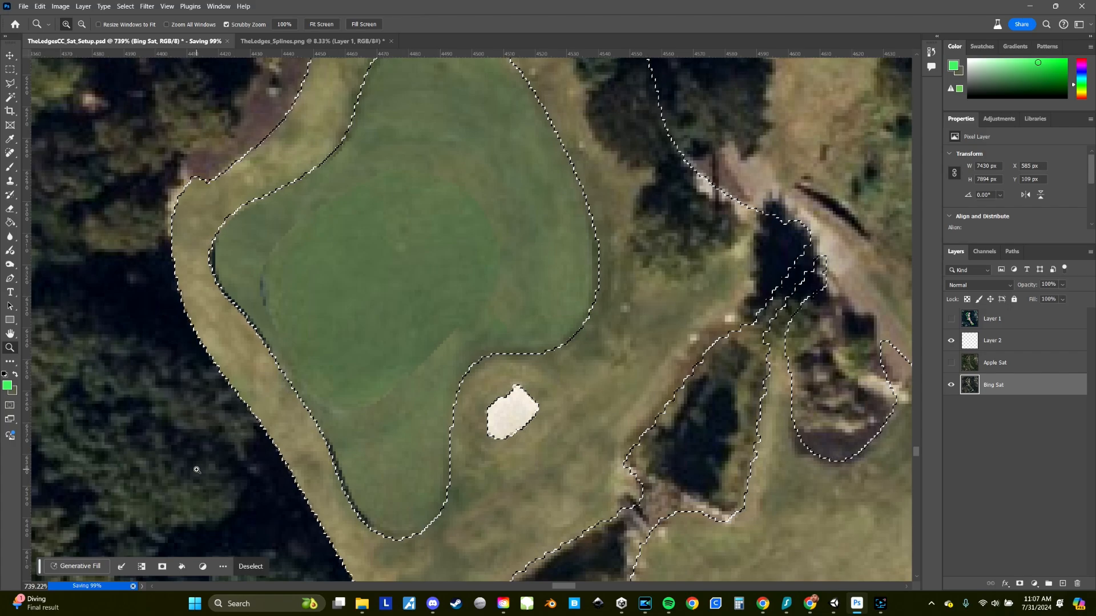
Switch to Unity and assign TheLedgesCC_Sat_OVERLAY as the satellite texture of the rough material around the bunker
{"action": "left_click", "coordinate": [834, 605]}
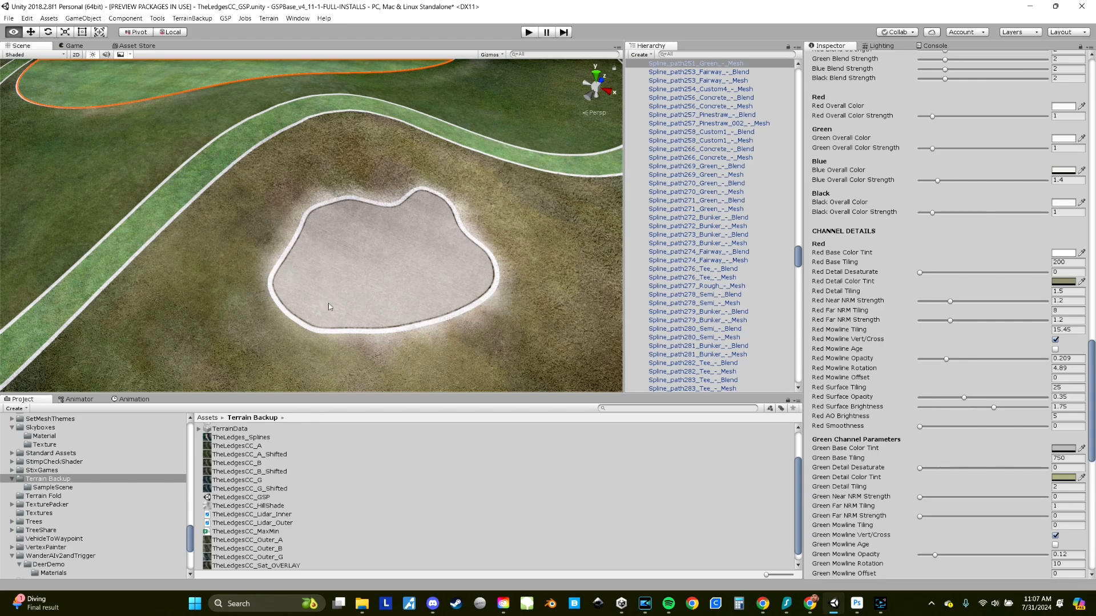
{"action": "left_click", "coordinate": [546, 320]}
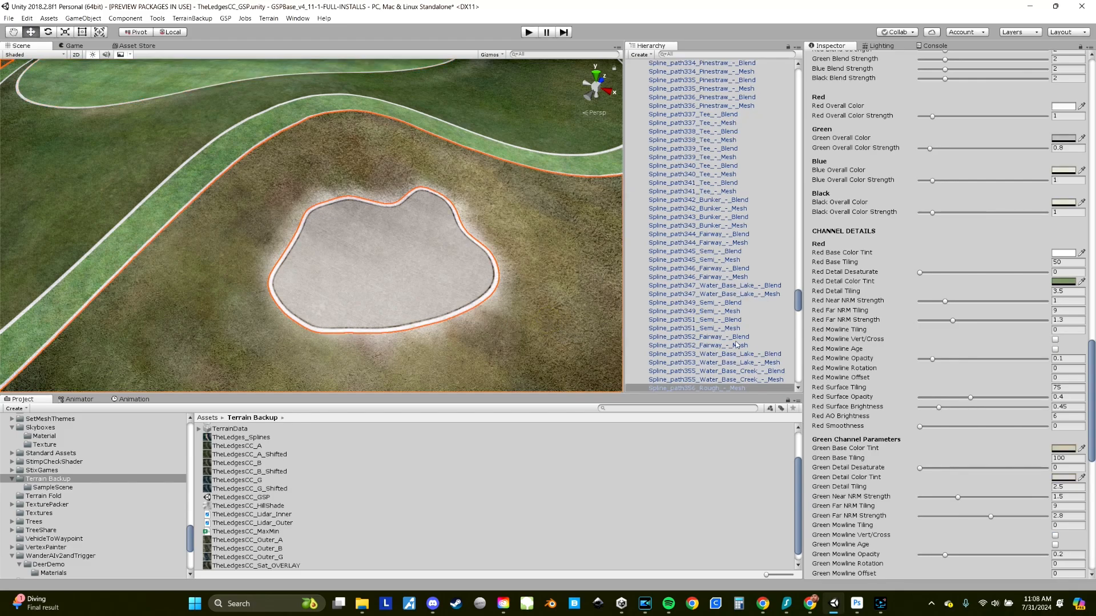
{"action": "scroll", "coordinate": [871, 276], "scroll_direction": "up", "scroll_amount": 10}
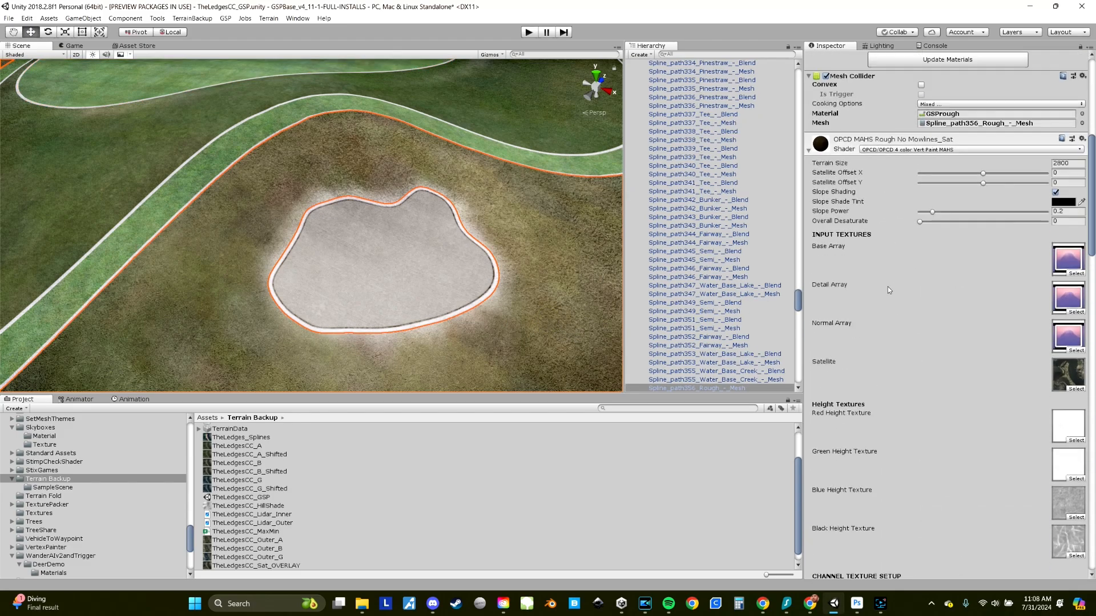
{"action": "left_click", "coordinate": [1065, 374]}
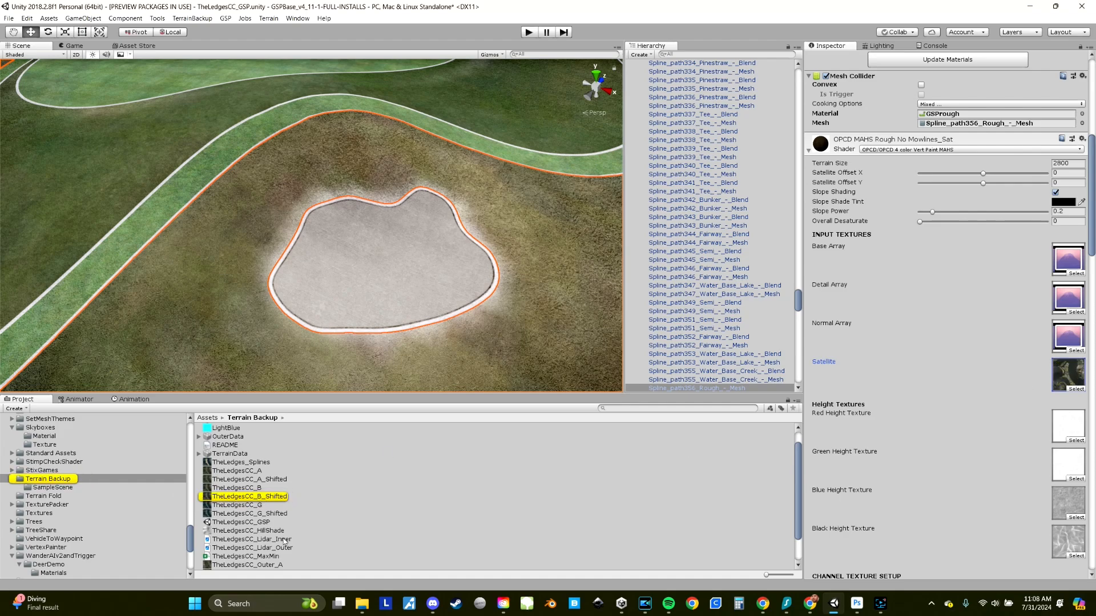
{"action": "scroll", "coordinate": [289, 529], "scroll_direction": "down", "scroll_amount": 1}
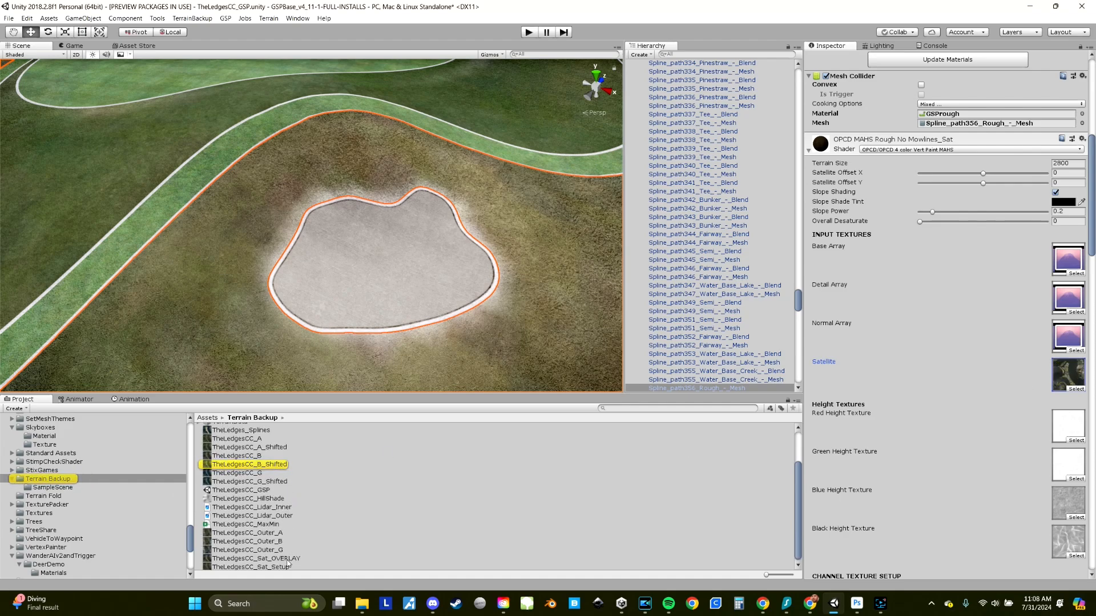
{"action": "left_click_drag", "start_coordinate": [287, 559], "coordinate": [1064, 378]}
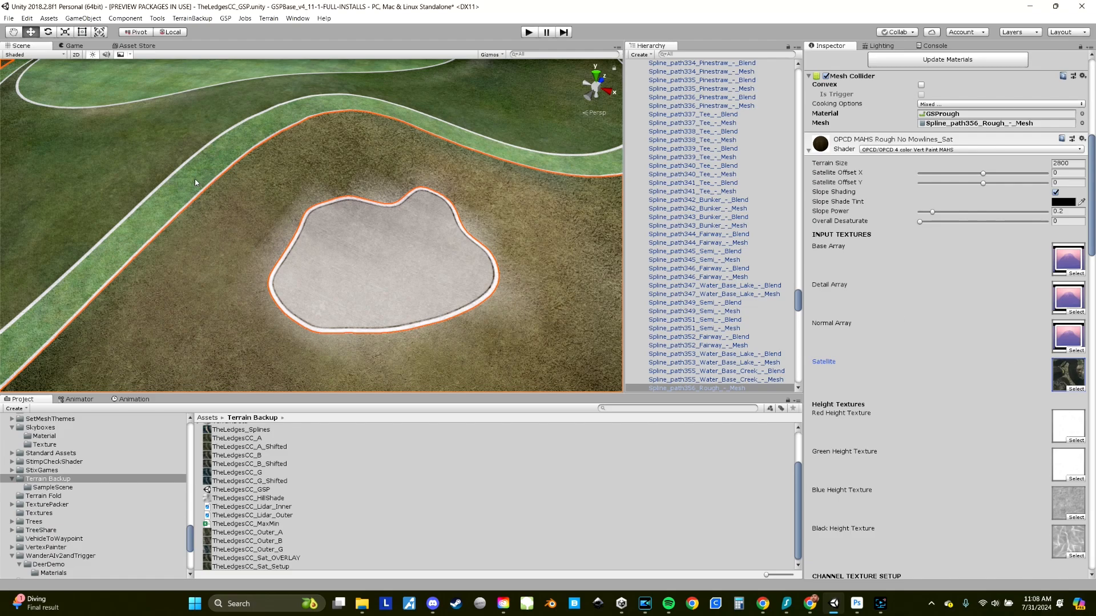
Assign TheLedgesCC_Sat_OVERLAY as the satellite texture of the fairway mesh's OPCD MAHS Fairway_Sat material
{"action": "left_click", "coordinate": [152, 163]}
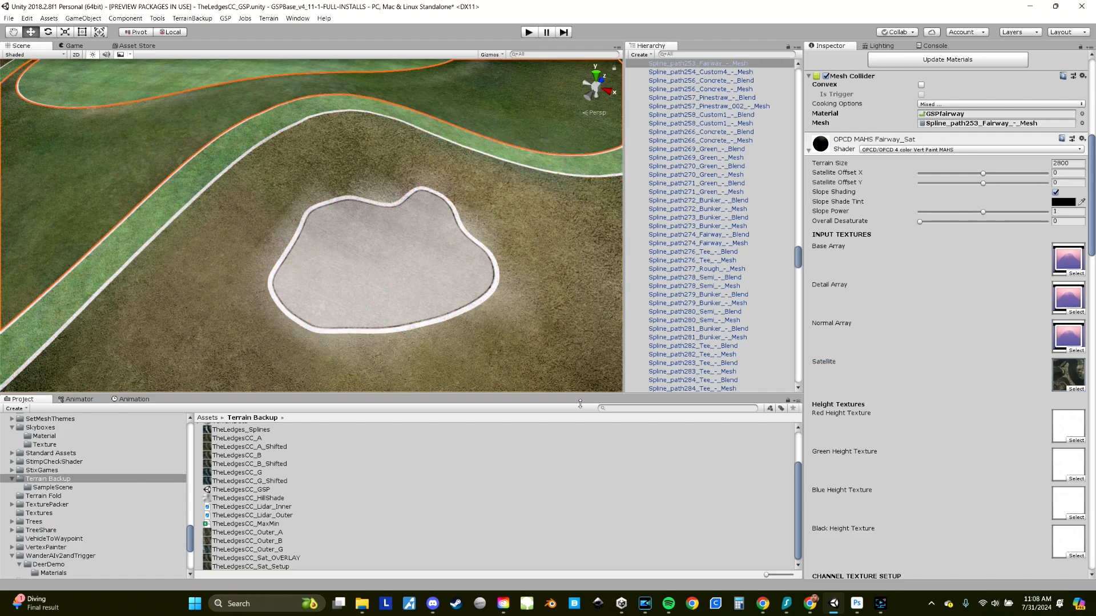
{"action": "left_click_drag", "start_coordinate": [291, 560], "coordinate": [981, 310]}
{"action": "left_click_drag", "start_coordinate": [1071, 375], "coordinate": [1070, 376]}
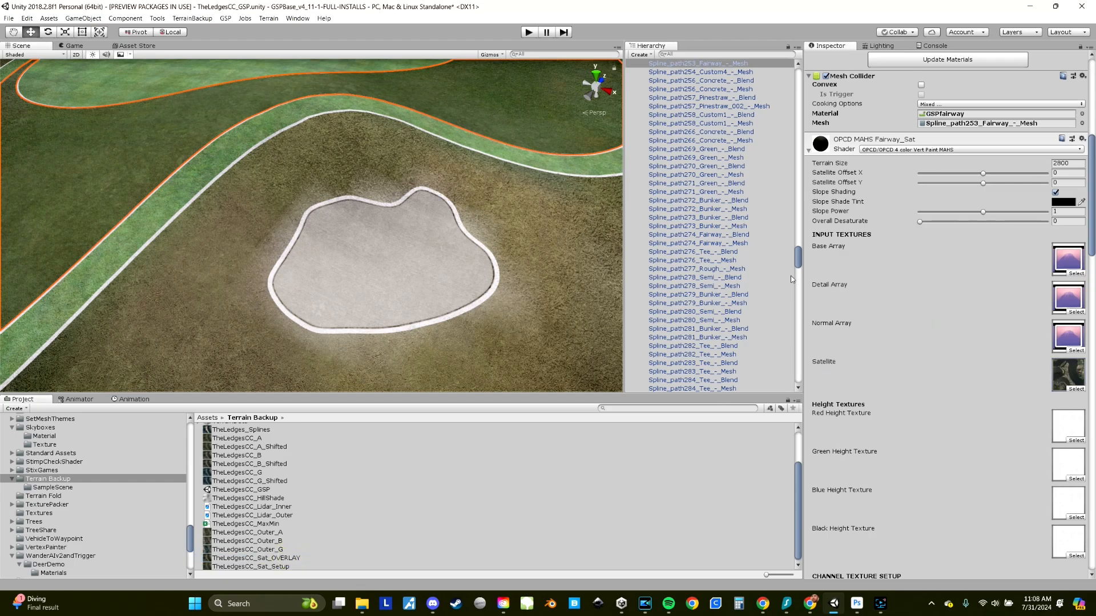
Examine the new satellite overlay around the far green, its bunker and the neighbouring fairway in the scene
{"action": "mouse_move", "coordinate": [301, 109]}
{"action": "right_mouse_down"}
{"action": "mouse_move", "coordinate": [293, 152]}
{"action": "mouse_move", "coordinate": [282, 98]}
{"action": "right_mouse_up"}
{"action": "scroll", "coordinate": [293, 152], "scroll_direction": "down", "scroll_amount": 5}
{"action": "middle_click_drag", "start_coordinate": [165, 154], "coordinate": [144, 187]}
{"action": "middle_click_drag", "start_coordinate": [212, 216], "coordinate": [191, 156]}
{"action": "scroll", "coordinate": [192, 156], "scroll_direction": "down", "scroll_amount": 6}
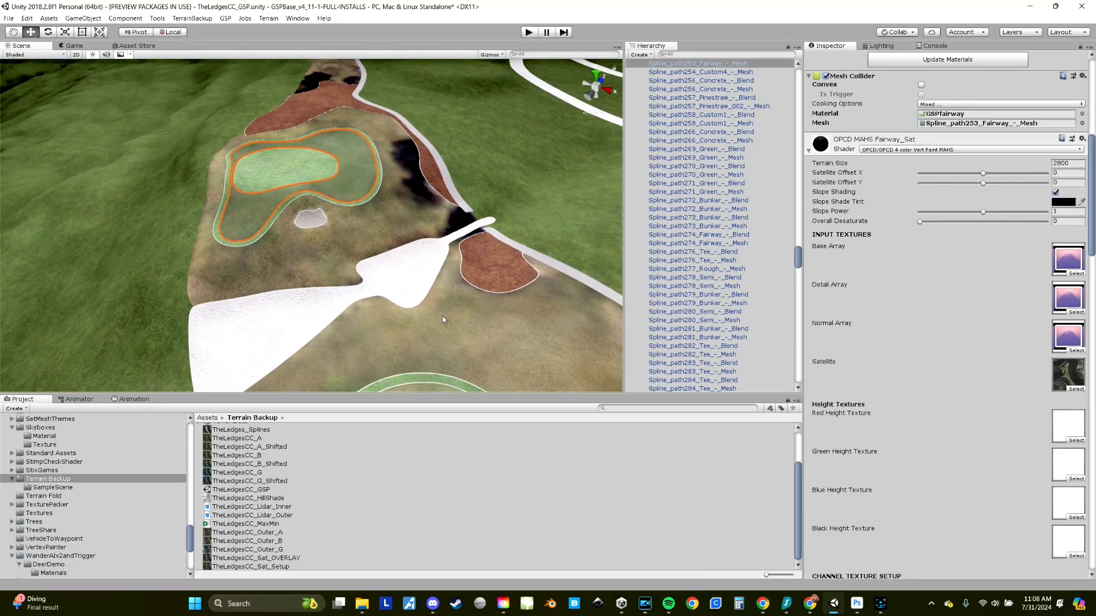
{"action": "scroll", "coordinate": [406, 228], "scroll_direction": "up", "scroll_amount": 5}
{"action": "middle_click_drag", "start_coordinate": [442, 316], "coordinate": [378, 177]}
{"action": "scroll", "coordinate": [378, 173], "scroll_direction": "down", "scroll_amount": 3}
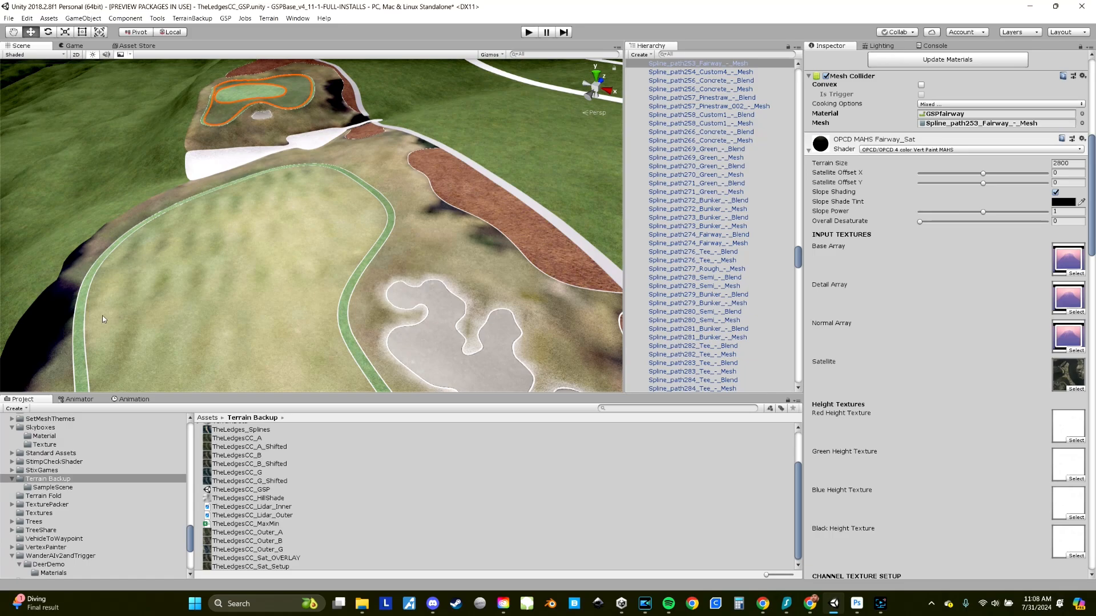
{"action": "mouse_move", "coordinate": [132, 305]}
{"action": "middle_mouse_down"}
{"action": "mouse_move", "coordinate": [143, 264]}
{"action": "mouse_move", "coordinate": [125, 306]}
{"action": "middle_mouse_up"}
{"action": "middle_click_drag", "start_coordinate": [254, 223], "coordinate": [260, 267]}
{"action": "scroll", "coordinate": [259, 152], "scroll_direction": "up", "scroll_amount": 4}
{"action": "middle_click_drag", "start_coordinate": [259, 152], "coordinate": [326, 281]}
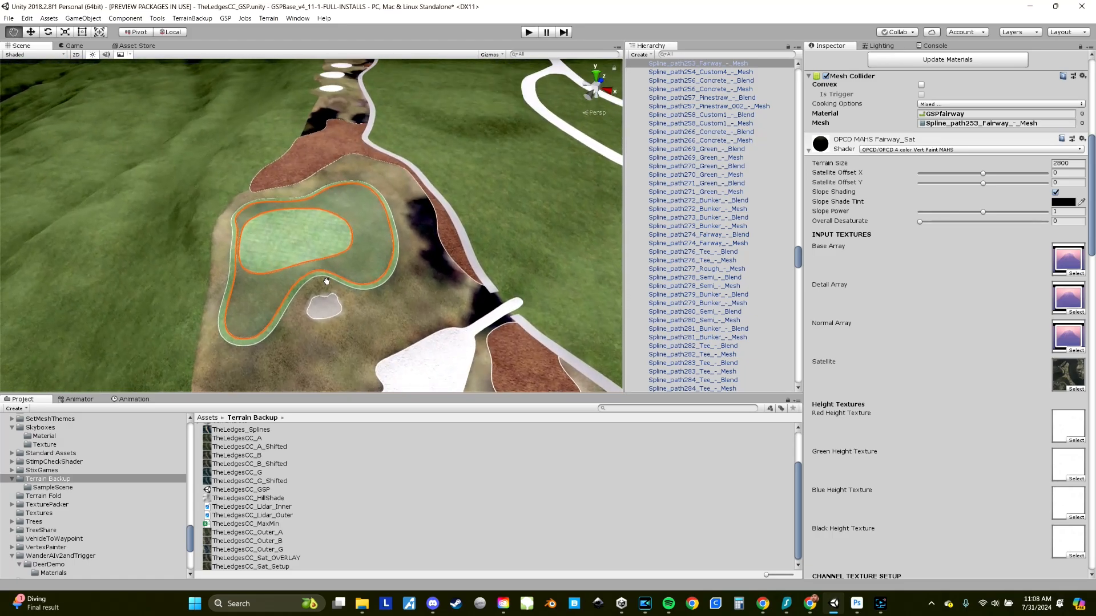
Deselect the fairway mesh and examine how the satellite overlay blends around the green, bunker and surrounding rough
{"action": "right_click_drag", "start_coordinate": [325, 282], "coordinate": [310, 269]}
{"action": "middle_click_drag", "start_coordinate": [310, 268], "coordinate": [351, 191]}
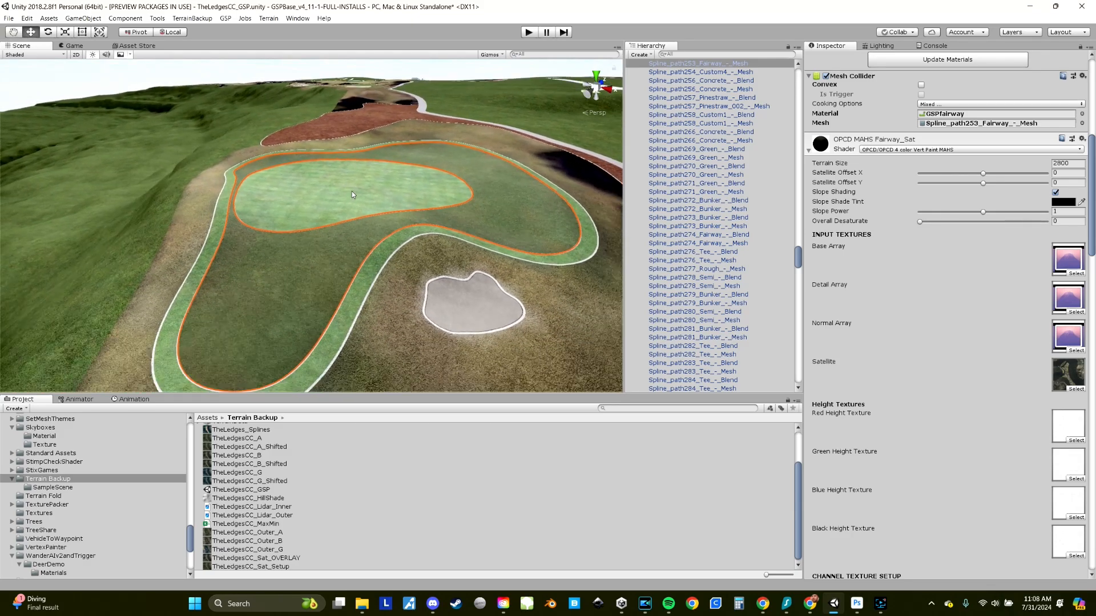
{"action": "scroll", "coordinate": [352, 191], "scroll_direction": "down", "scroll_amount": 3}
{"action": "left_click", "coordinate": [364, 67]}
{"action": "middle_click_drag", "start_coordinate": [412, 167], "coordinate": [362, 256]}
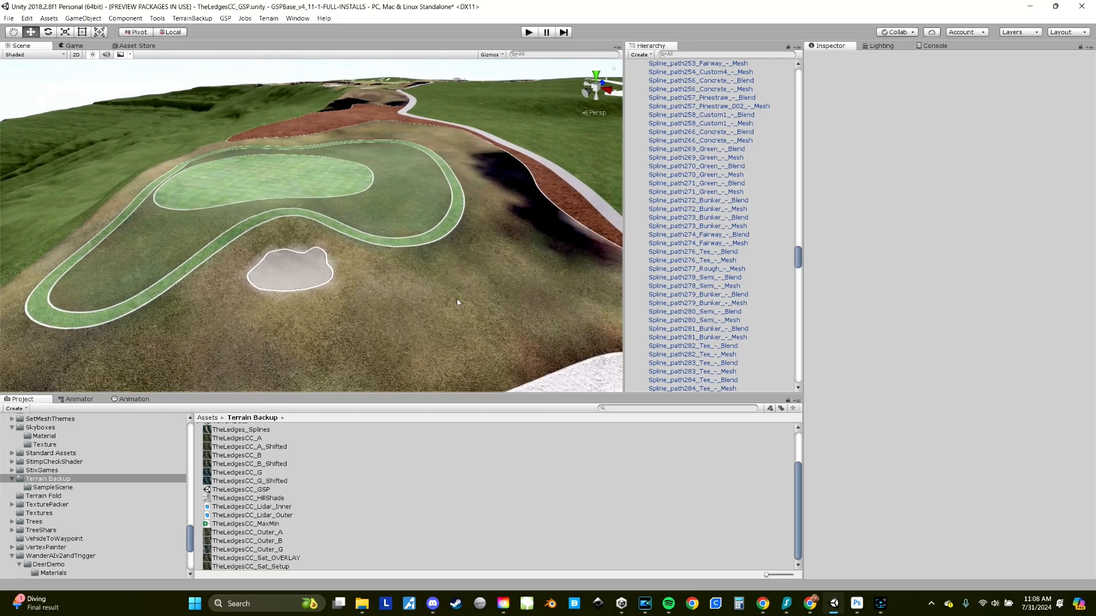
{"action": "scroll", "coordinate": [454, 296], "scroll_direction": "down", "scroll_amount": 2}
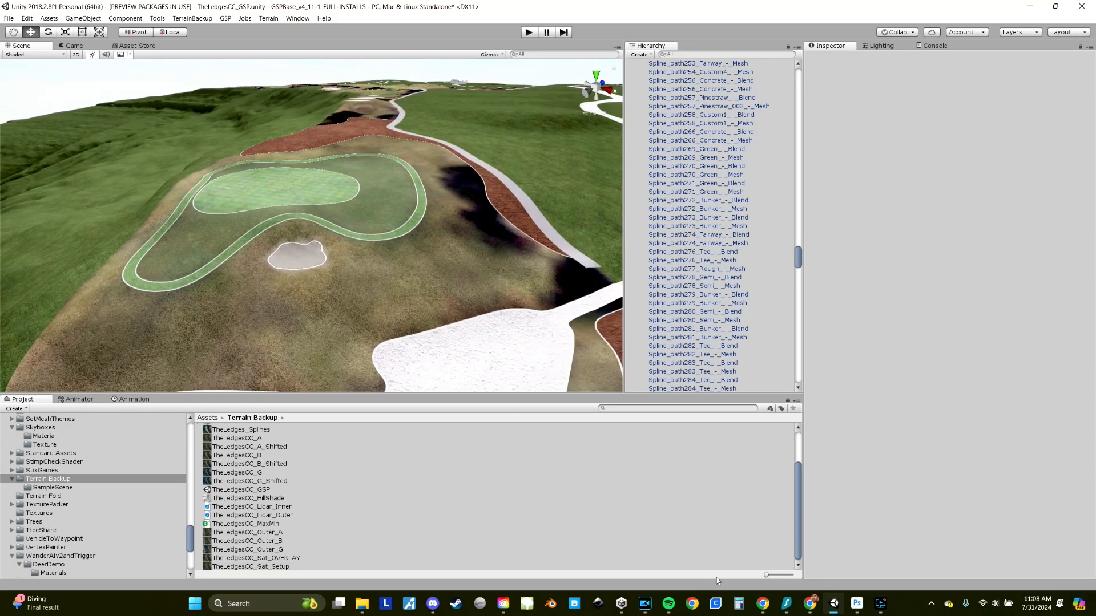
Switch to Photoshop, hide Layer 2 in TheLedgesCC_Sat_Setup.psd and clear the active selection
{"action": "left_click", "coordinate": [865, 606]}
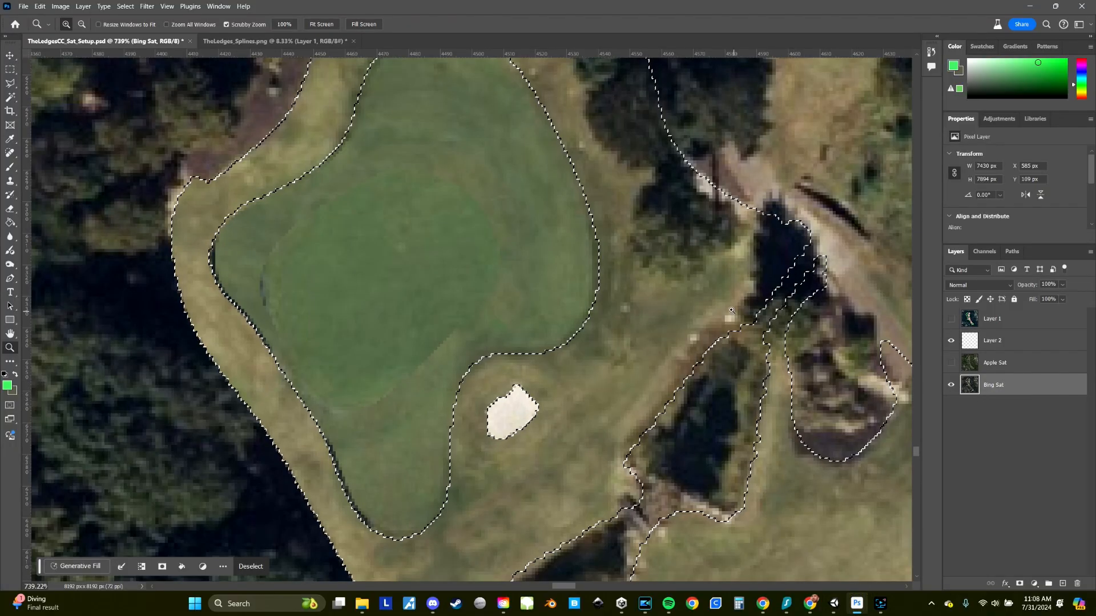
{"action": "left_click_drag", "start_coordinate": [537, 234], "coordinate": [520, 201]}
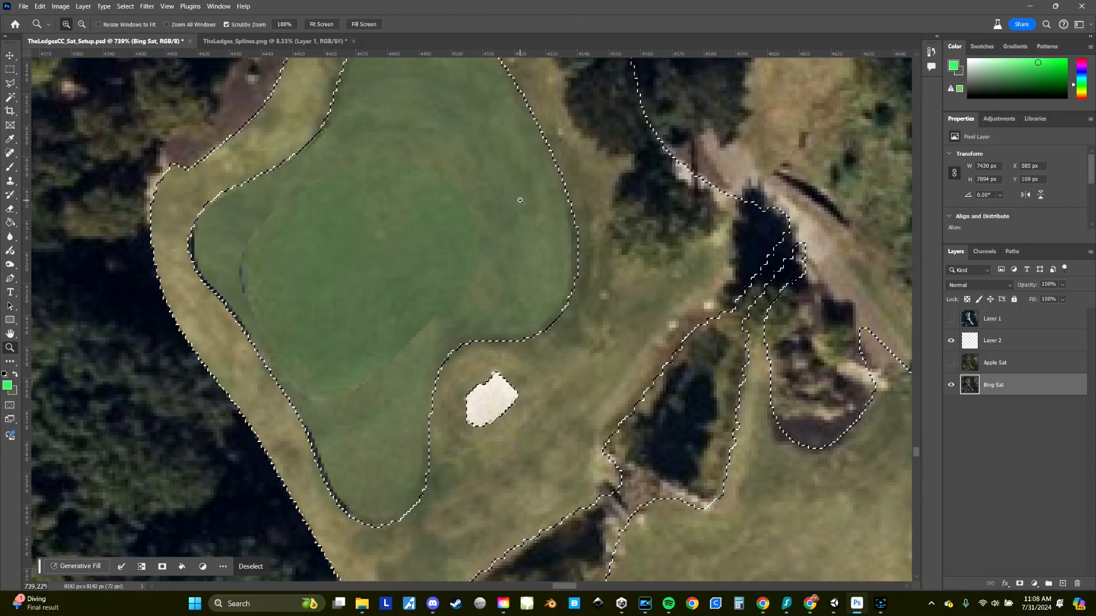
{"action": "left_click", "coordinate": [952, 340]}
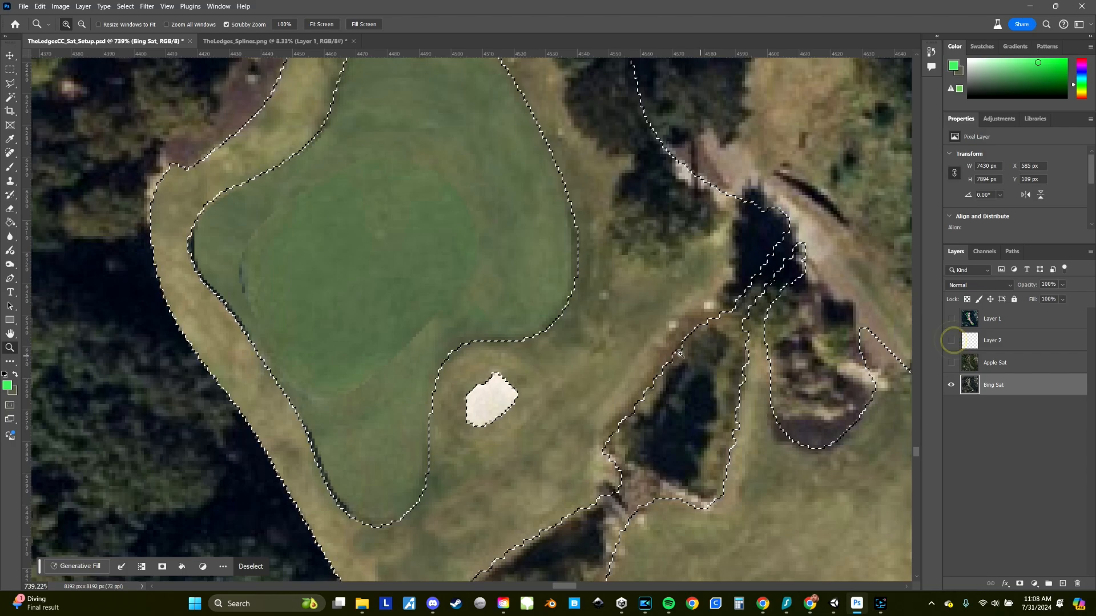
{"action": "key", "text": "ctrl+d"}
Add a Hue/Saturation adjustment layer above Layer 2 and slightly raise its master hue and saturation to make the grass greener
{"action": "left_click", "coordinate": [1021, 342]}
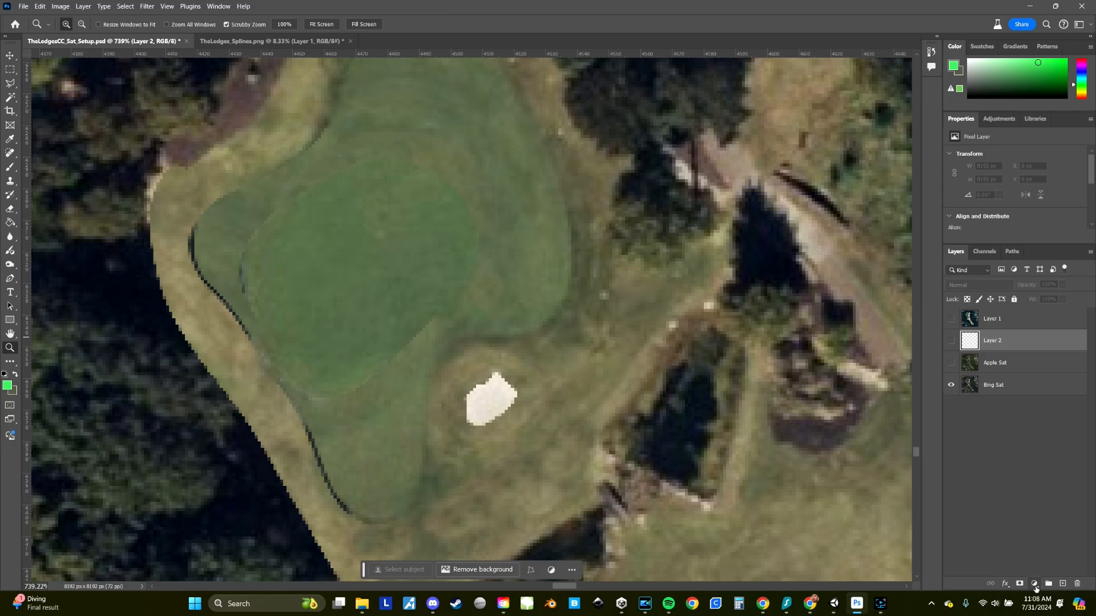
{"action": "left_click", "coordinate": [1035, 584]}
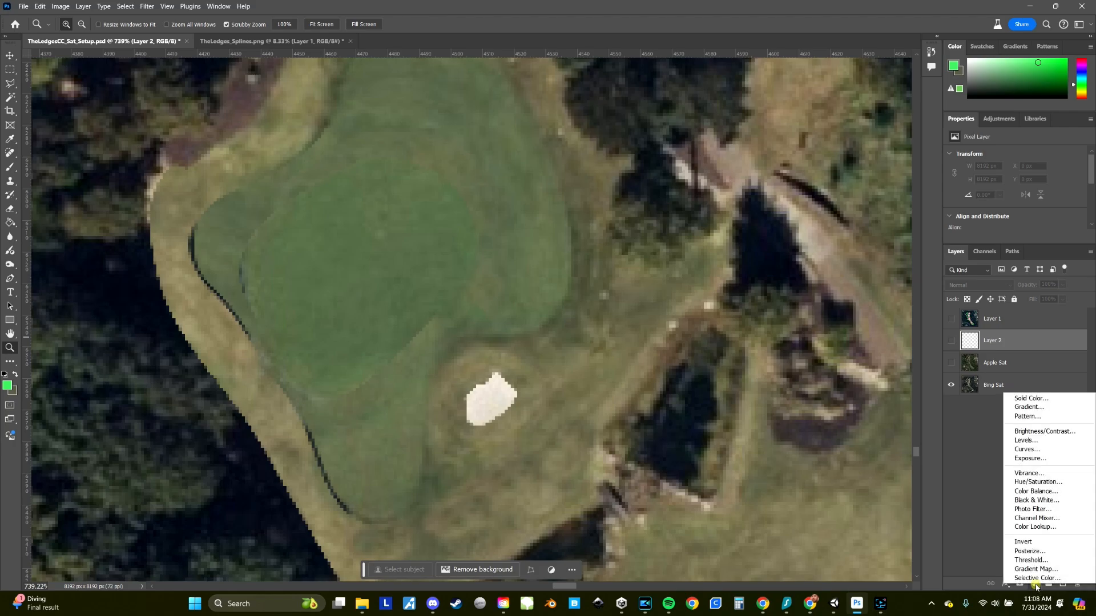
{"action": "left_click", "coordinate": [1058, 485]}
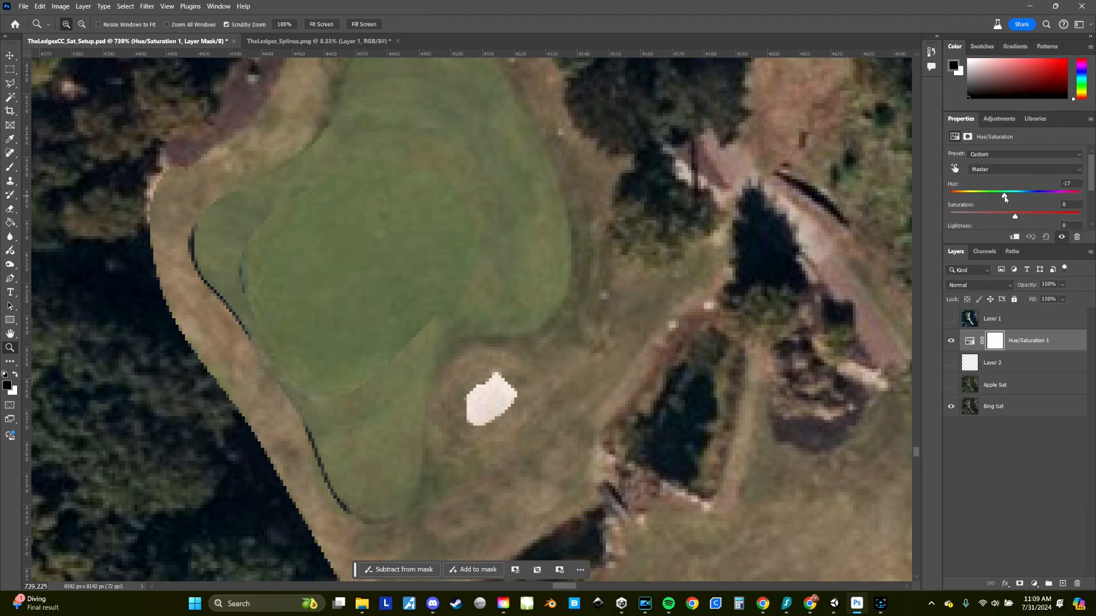
{"action": "left_click_drag", "start_coordinate": [1005, 198], "coordinate": [1032, 196]}
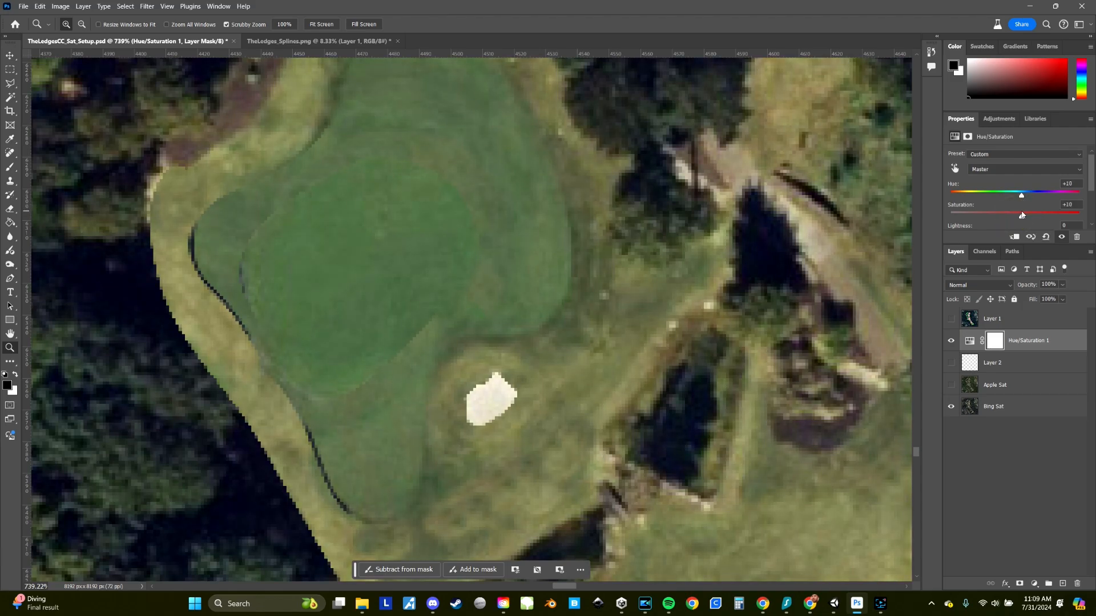
{"action": "left_click_drag", "start_coordinate": [1021, 198], "coordinate": [1025, 198]}
{"action": "left_click", "coordinate": [1011, 535]}
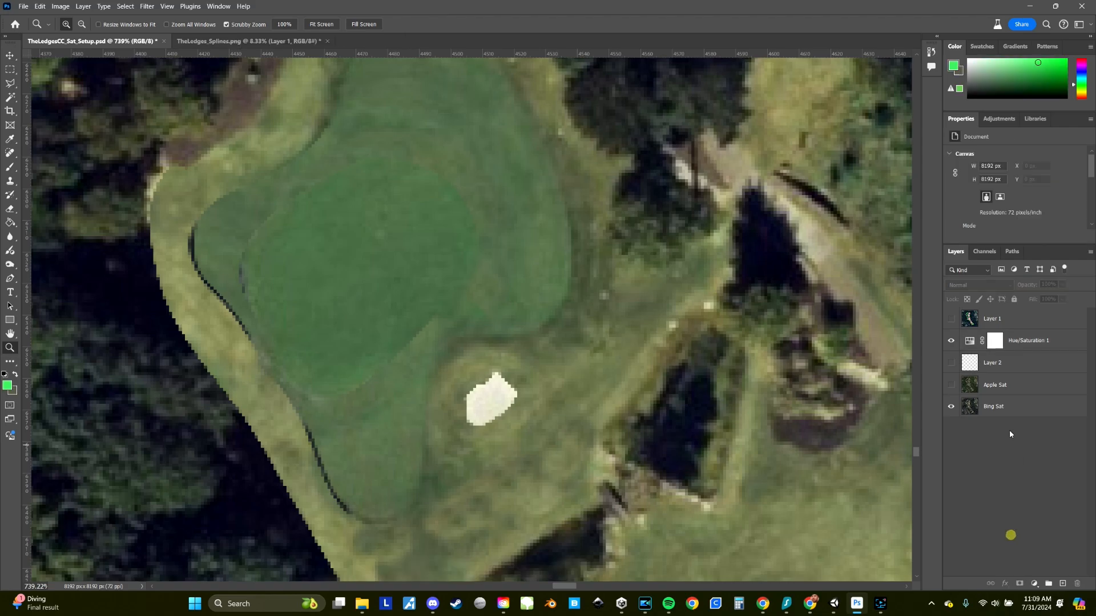
Make Layer 2 visible for brush painting and sample the fairway's green beside the putting green as foreground colour
{"action": "left_click", "coordinate": [1005, 365]}
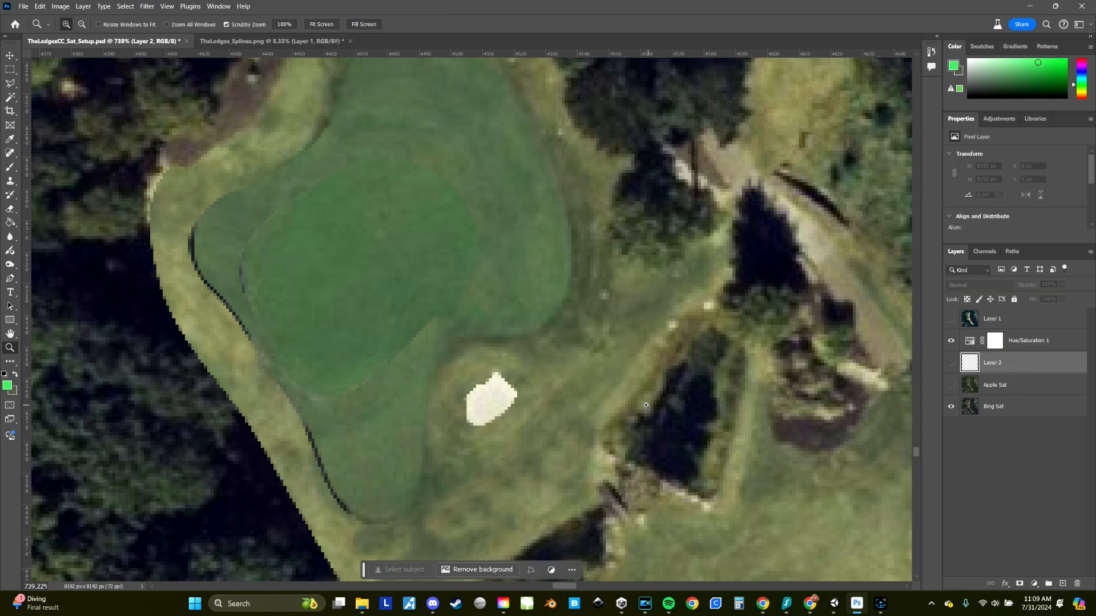
{"action": "key", "text": "b"}
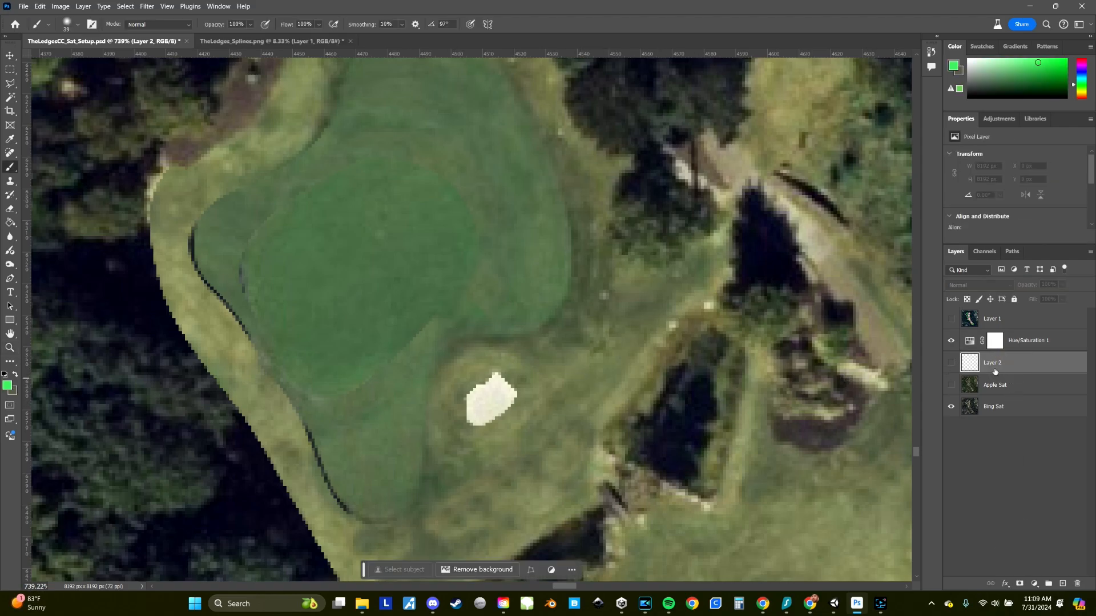
{"action": "left_click", "coordinate": [951, 363]}
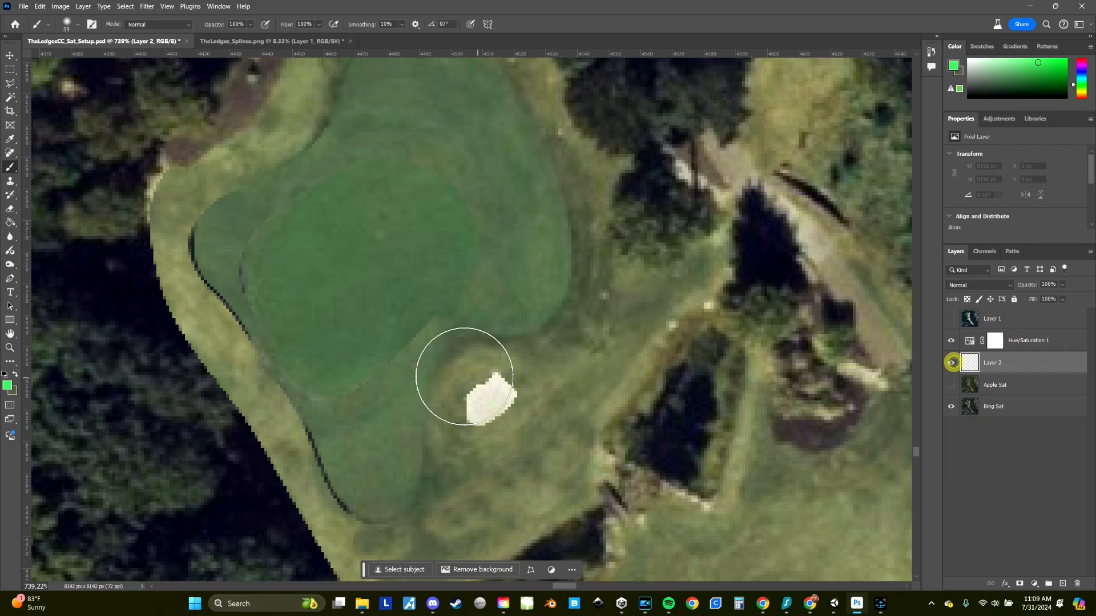
{"action": "left_click", "coordinate": [10, 389]}
{"action": "left_click", "coordinate": [232, 250]}
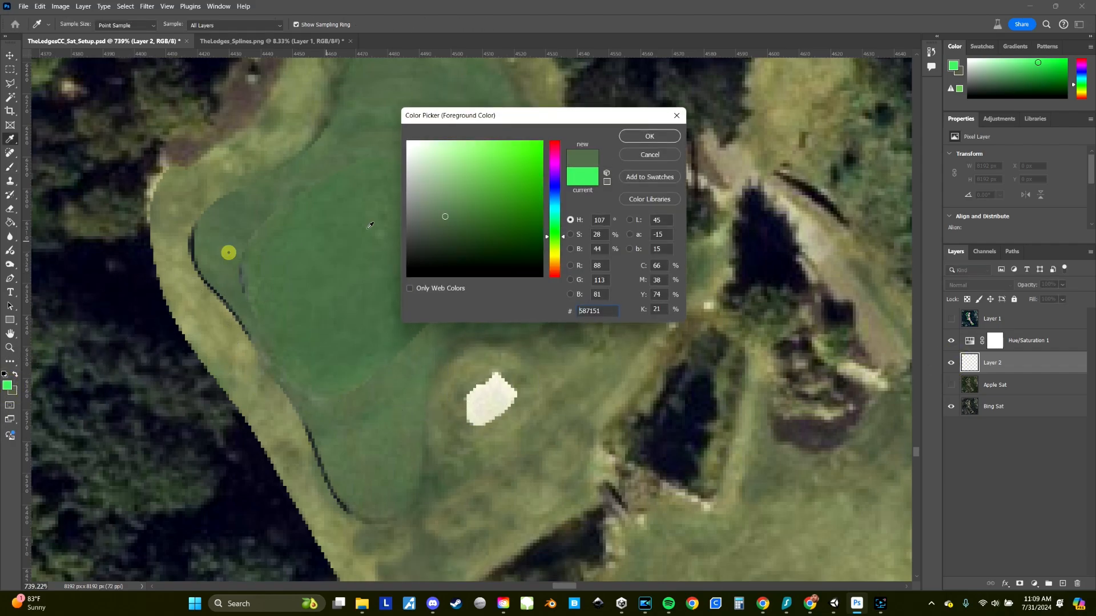
{"action": "left_click", "coordinate": [634, 136]}
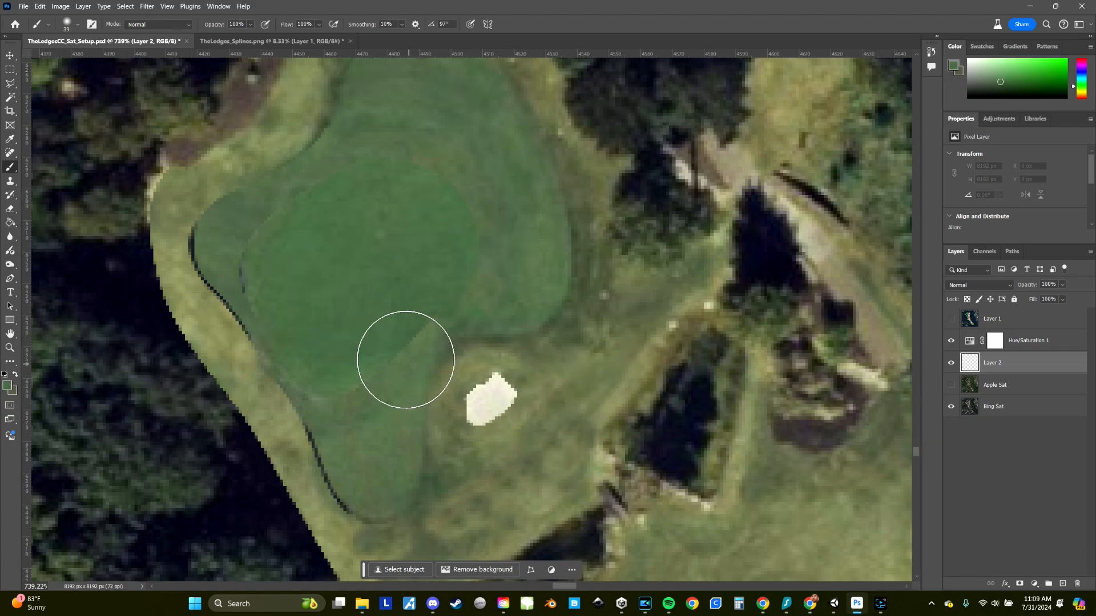
{"action": "mouse_move", "coordinate": [220, 260]}
{"action": "left_mouse_down"}
{"action": "mouse_move", "coordinate": [320, 480]}
{"action": "mouse_move", "coordinate": [242, 377]}
{"action": "mouse_move", "coordinate": [272, 177]}
{"action": "mouse_move", "coordinate": [331, 80]}
{"action": "left_mouse_up"}
{"action": "left_click_drag", "start_coordinate": [420, 175], "coordinate": [396, 281]}
{"action": "key", "text": "ctrl+z"}
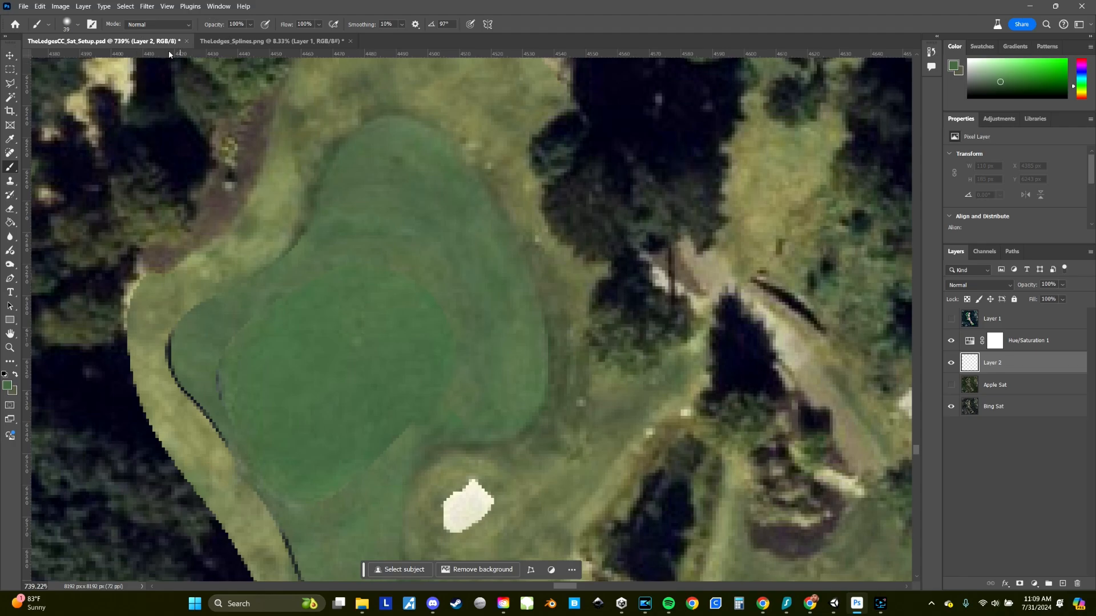
Load the saved ROUGH channel as a new selection
{"action": "left_click", "coordinate": [132, 7]}
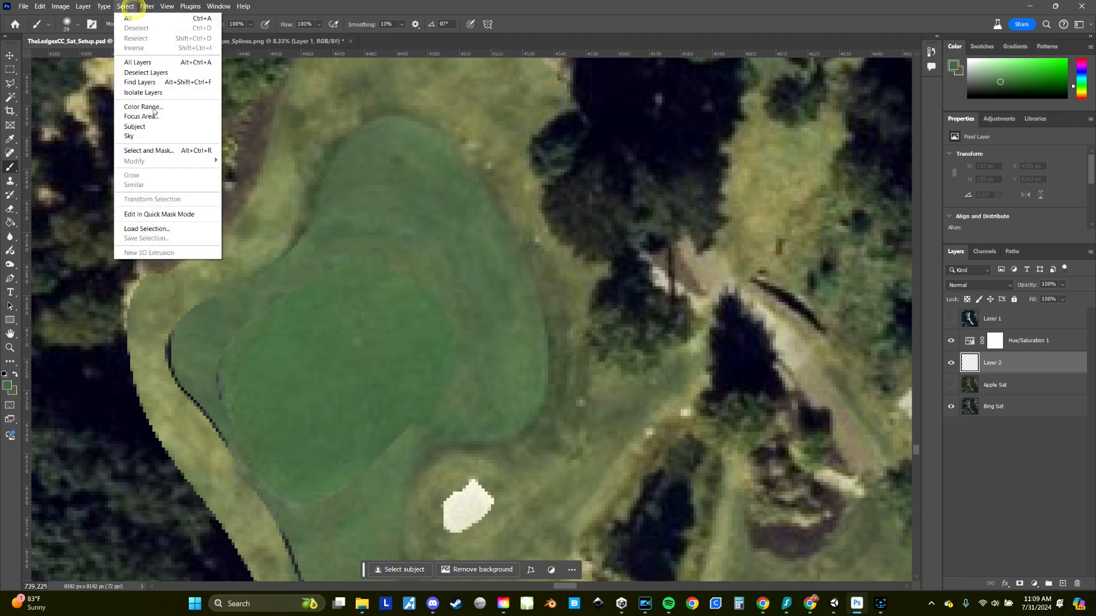
{"action": "left_click", "coordinate": [171, 229]}
{"action": "left_click", "coordinate": [502, 181]}
{"action": "left_click", "coordinate": [521, 208]}
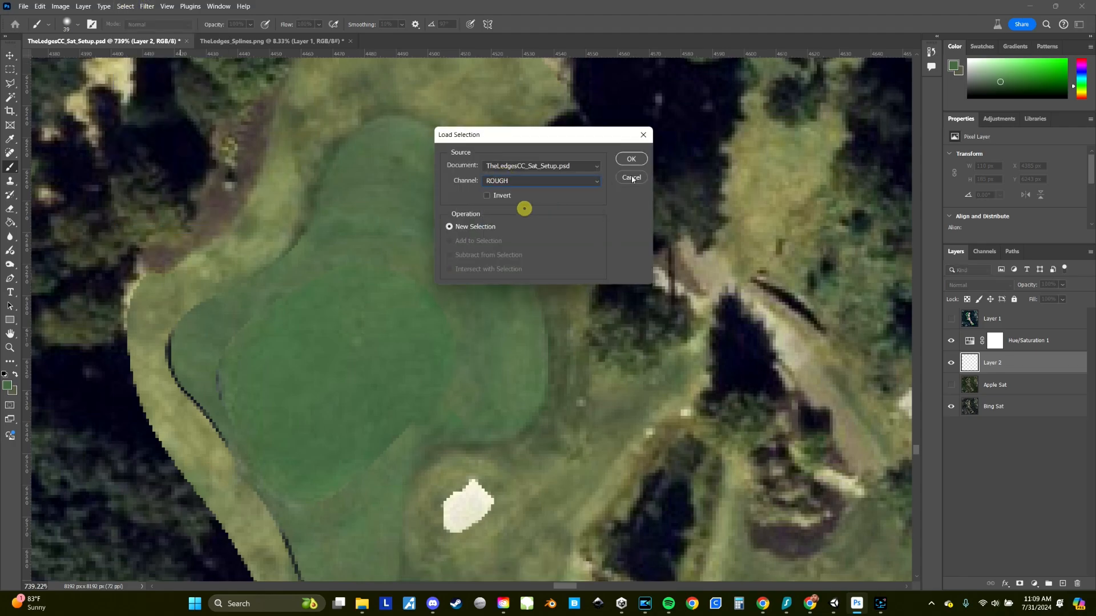
{"action": "key", "text": "Return"}
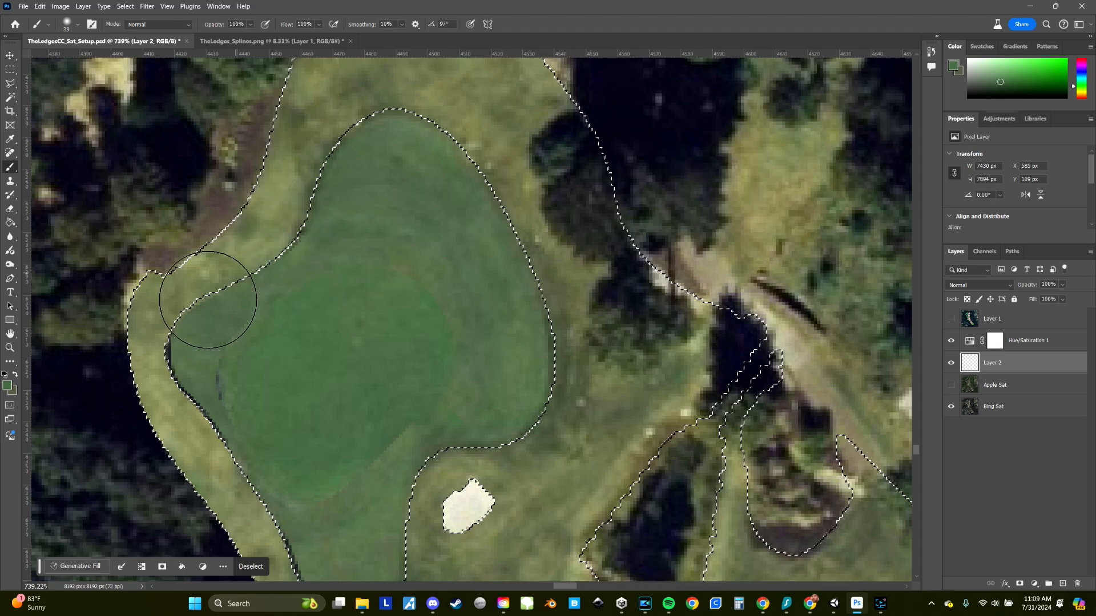
Darken the foreground colour to the green 375636 for the brush
{"action": "left_click", "coordinate": [7, 387]}
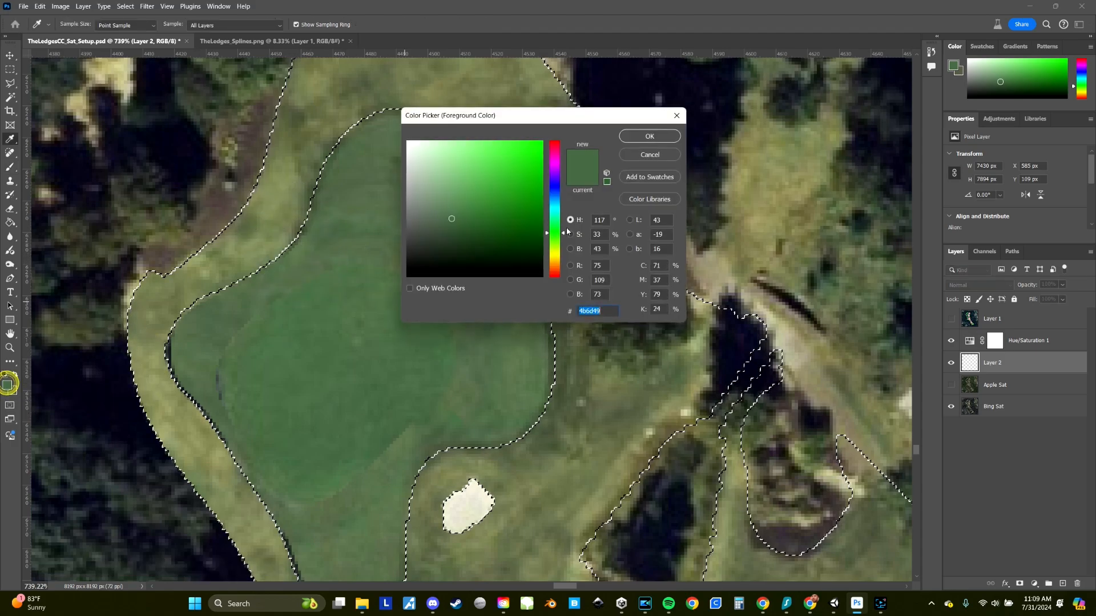
{"action": "left_click", "coordinate": [465, 231]}
{"action": "left_click_drag", "start_coordinate": [466, 231], "coordinate": [458, 231]}
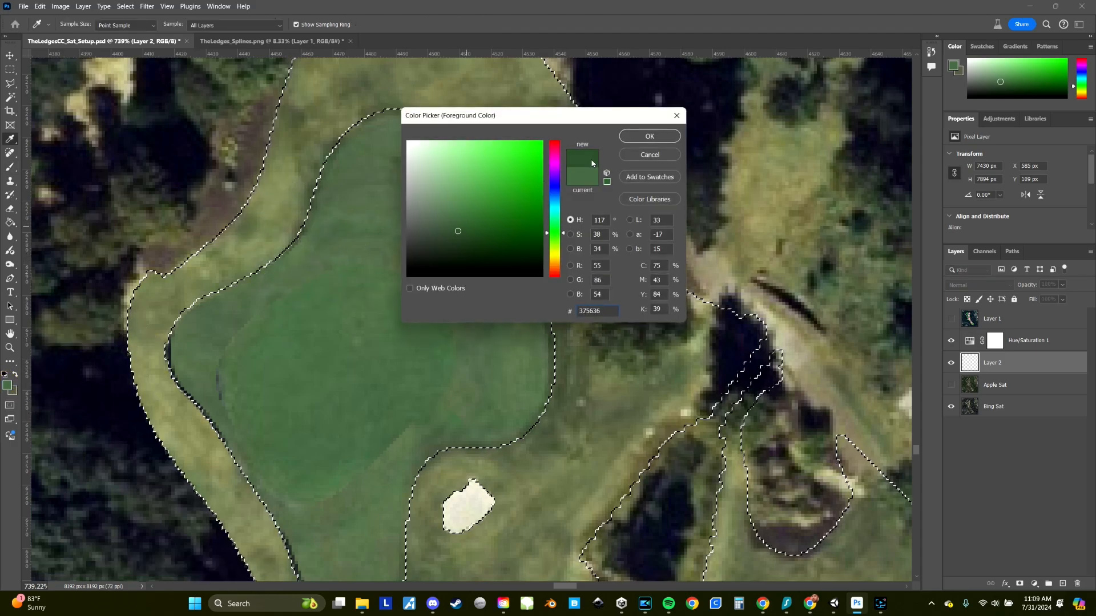
{"action": "left_click", "coordinate": [644, 136]}
{"action": "key", "text": "b"}
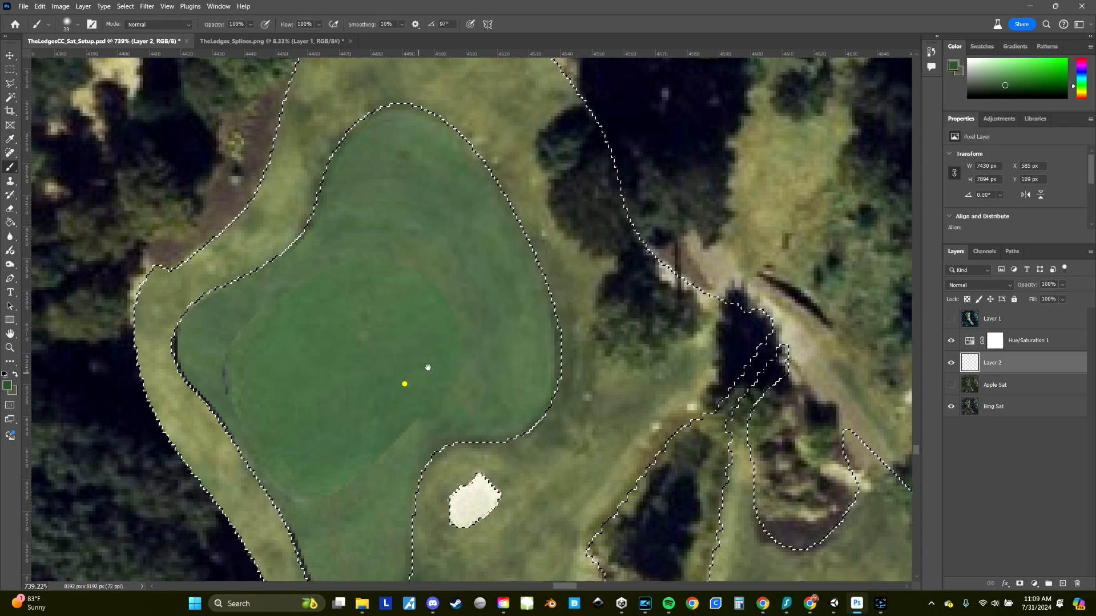
Paint dark green on Layer 2 over the selected rough around the green, its bunker and the upper end of the neighbouring fairway
{"action": "left_click_drag", "start_coordinate": [404, 384], "coordinate": [464, 391]}
{"action": "mouse_move", "coordinate": [358, 201]}
{"action": "left_mouse_down"}
{"action": "mouse_move", "coordinate": [275, 292]}
{"action": "mouse_move", "coordinate": [440, 97]}
{"action": "mouse_move", "coordinate": [567, 195]}
{"action": "mouse_move", "coordinate": [616, 404]}
{"action": "mouse_move", "coordinate": [598, 476]}
{"action": "mouse_move", "coordinate": [689, 280]}
{"action": "left_mouse_up"}
{"action": "mouse_move", "coordinate": [646, 313]}
{"action": "left_mouse_down"}
{"action": "mouse_move", "coordinate": [592, 335]}
{"action": "mouse_move", "coordinate": [599, 292]}
{"action": "mouse_move", "coordinate": [670, 376]}
{"action": "mouse_move", "coordinate": [502, 453]}
{"action": "mouse_move", "coordinate": [355, 208]}
{"action": "mouse_move", "coordinate": [368, 134]}
{"action": "mouse_move", "coordinate": [383, 135]}
{"action": "left_mouse_up"}
{"action": "left_click_drag", "start_coordinate": [725, 309], "coordinate": [505, 262]}
{"action": "left_click_drag", "start_coordinate": [812, 443], "coordinate": [677, 276]}
{"action": "mouse_move", "coordinate": [698, 353]}
{"action": "left_mouse_down"}
{"action": "mouse_move", "coordinate": [594, 286]}
{"action": "mouse_move", "coordinate": [509, 293]}
{"action": "mouse_move", "coordinate": [485, 404]}
{"action": "mouse_move", "coordinate": [694, 322]}
{"action": "mouse_move", "coordinate": [782, 543]}
{"action": "left_mouse_up"}
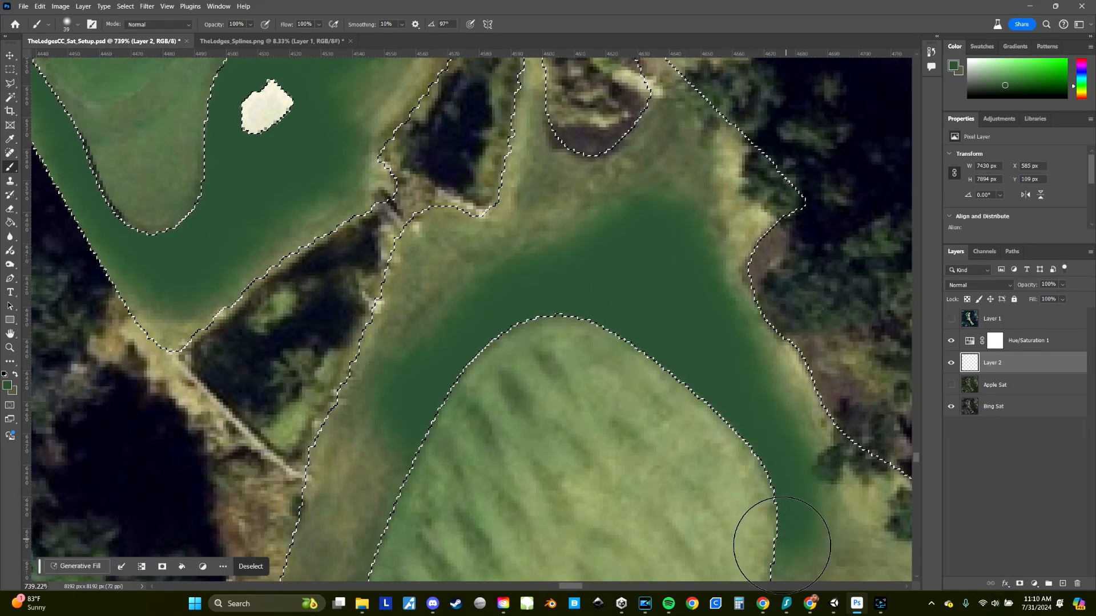
Continue painting the dark green over the rough along both sides of the striped fairway and around its bunkers
{"action": "left_click_drag", "start_coordinate": [537, 443], "coordinate": [634, 289]}
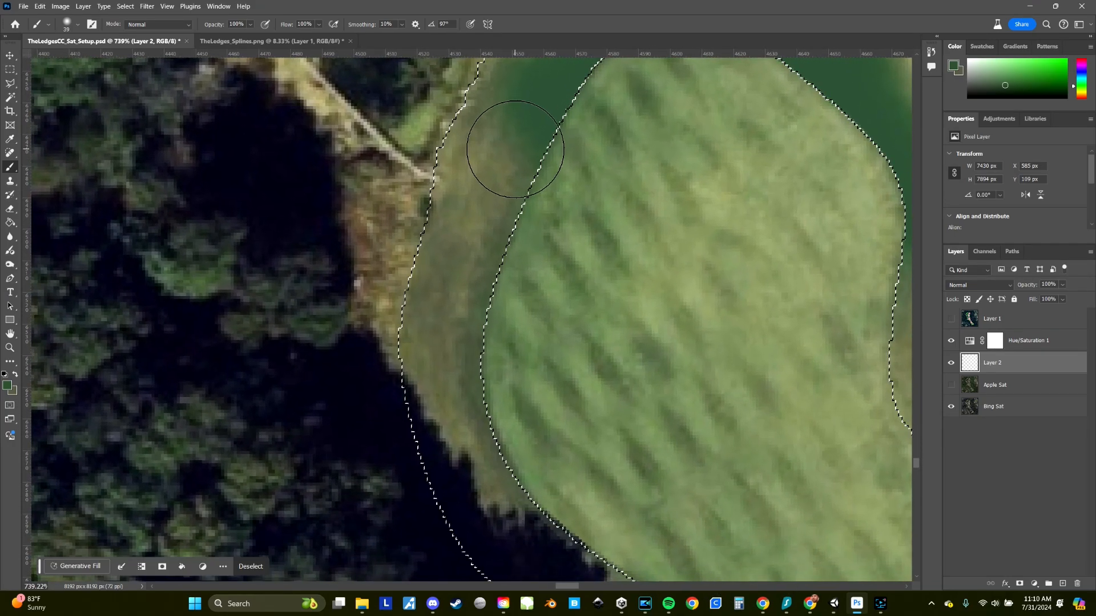
{"action": "left_click_drag", "start_coordinate": [516, 150], "coordinate": [502, 404]}
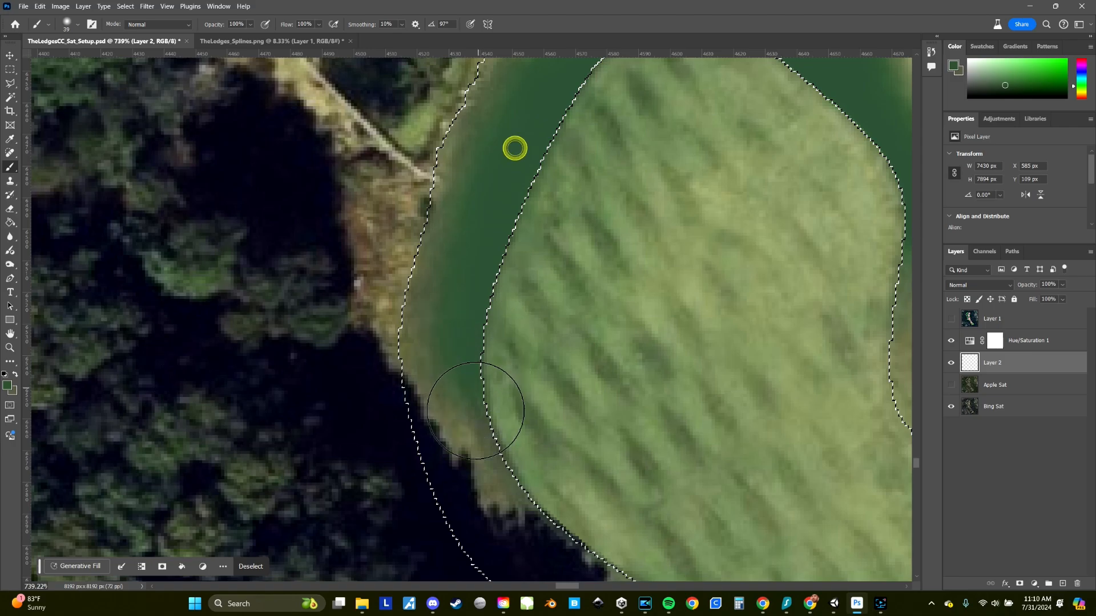
{"action": "left_click_drag", "start_coordinate": [765, 379], "coordinate": [502, 435]}
{"action": "mouse_move", "coordinate": [663, 300]}
{"action": "left_mouse_down"}
{"action": "mouse_move", "coordinate": [604, 317]}
{"action": "mouse_move", "coordinate": [778, 362]}
{"action": "mouse_move", "coordinate": [594, 399]}
{"action": "mouse_move", "coordinate": [609, 466]}
{"action": "left_mouse_up"}
{"action": "left_click_drag", "start_coordinate": [452, 91], "coordinate": [505, 330]}
{"action": "left_click", "coordinate": [472, 393]}
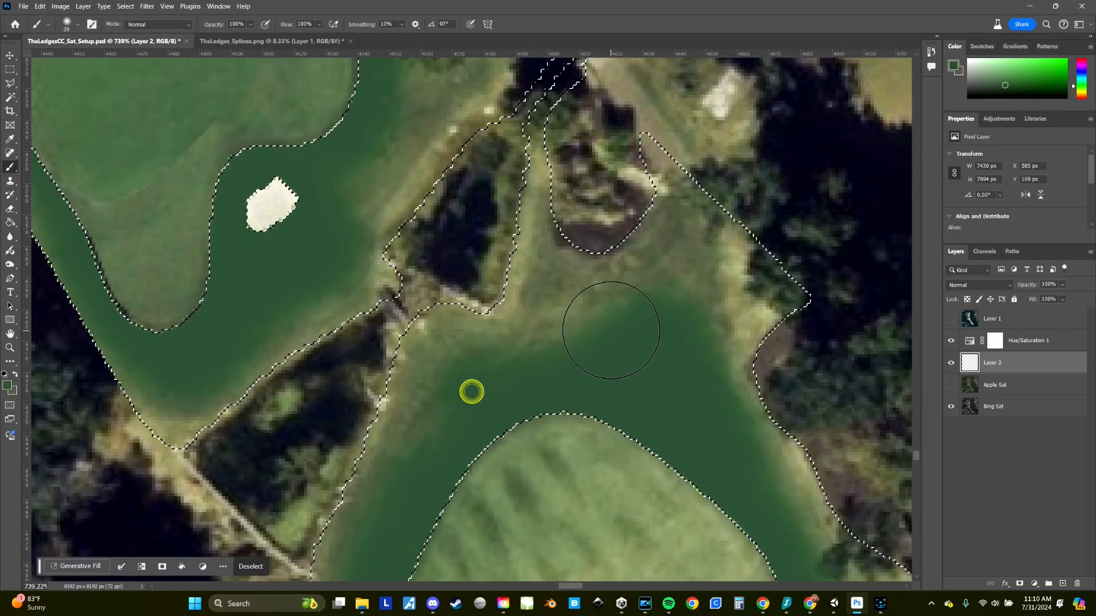
{"action": "left_click_drag", "start_coordinate": [390, 221], "coordinate": [473, 358]}
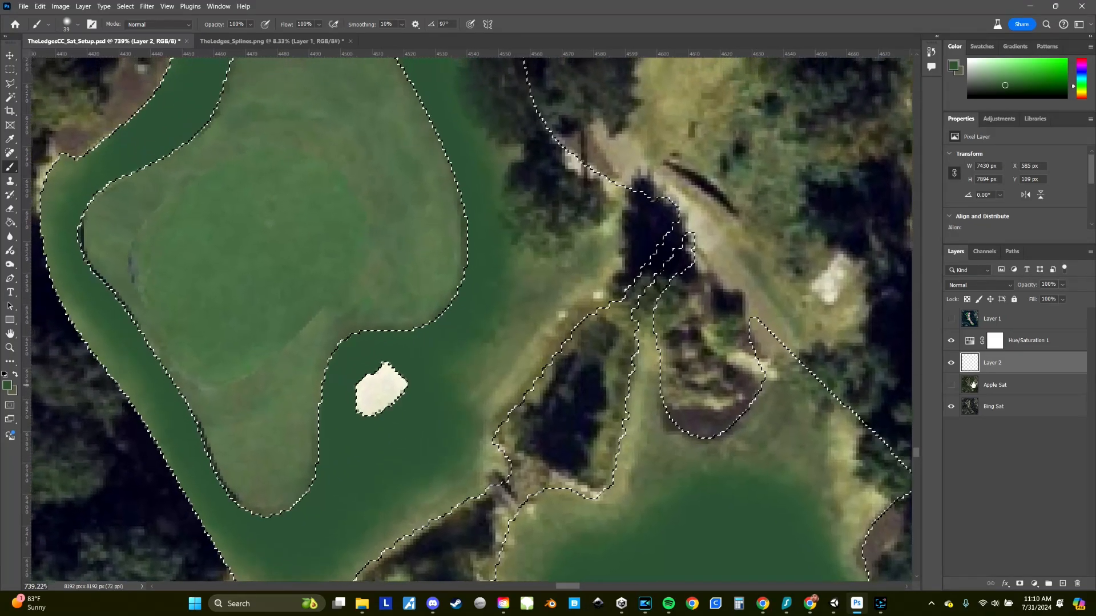
Set Layer 2's blend mode to Darker Color and lower its opacity to about 38%
{"action": "left_click", "coordinate": [980, 288]}
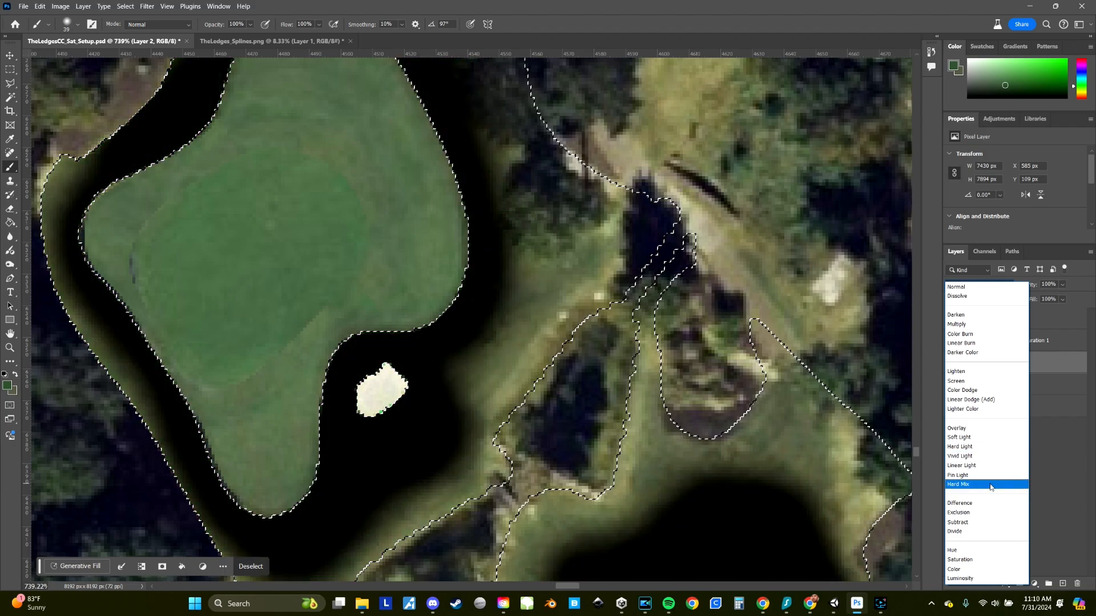
{"action": "left_click", "coordinate": [986, 352]}
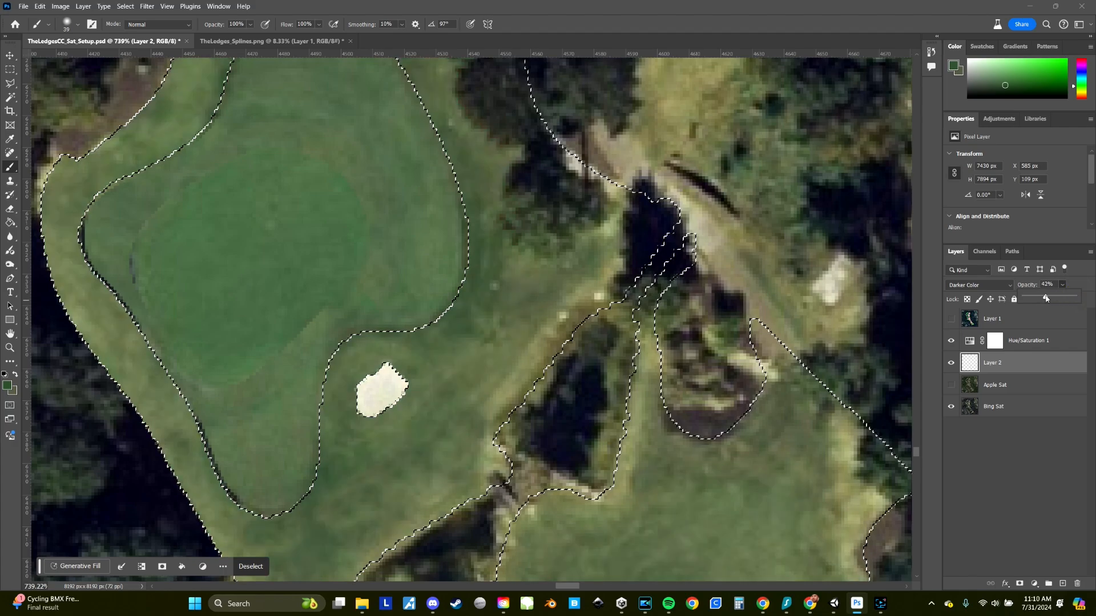
{"action": "left_click_drag", "start_coordinate": [1045, 298], "coordinate": [1047, 297]}
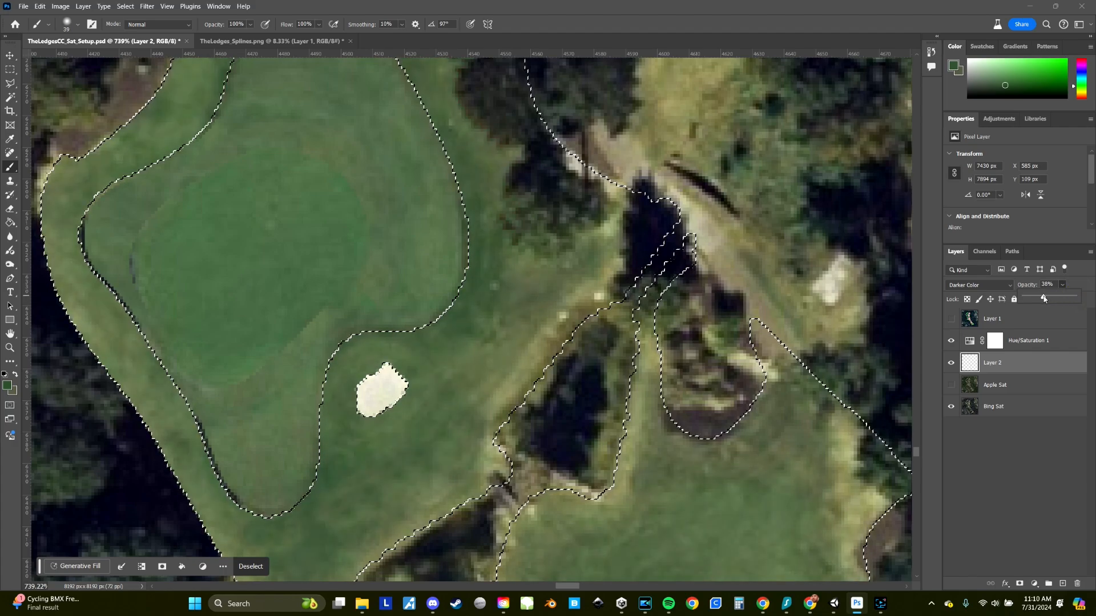
{"action": "left_click", "coordinate": [1007, 473]}
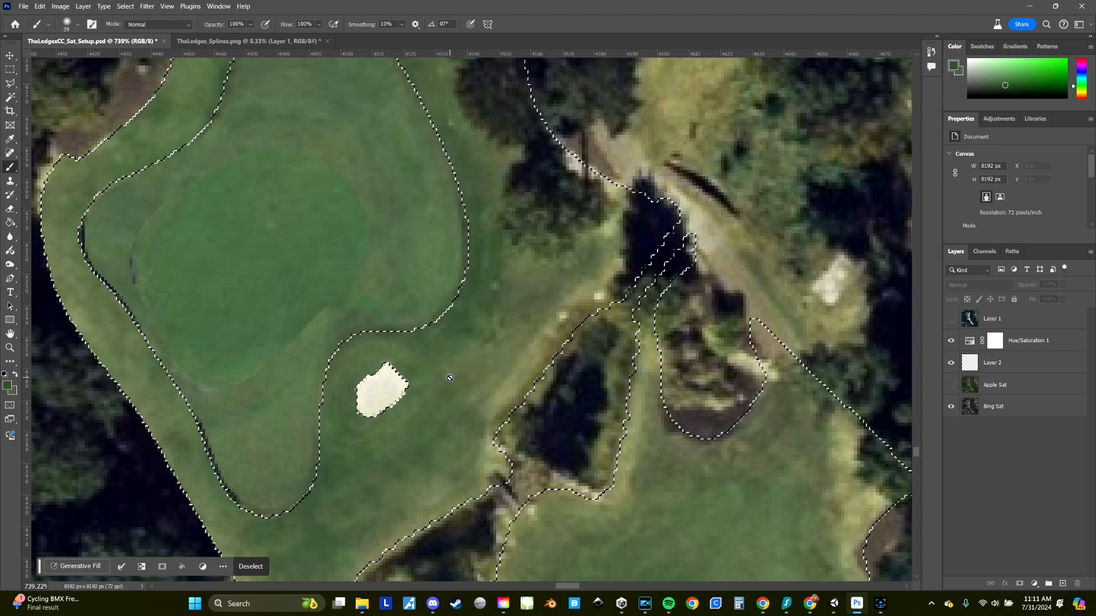
Clear the rough selection and inspect the tinted rough from the green down to the fairway bunkers
{"action": "key", "text": "ctrl+d"}
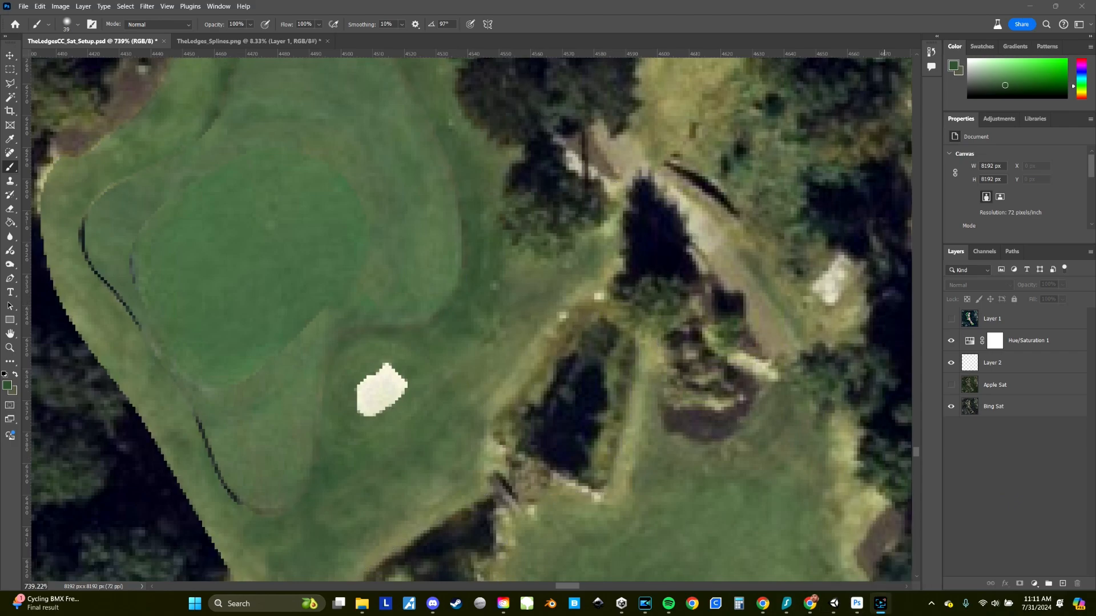
{"action": "key", "text": "ctrl+shift+d"}
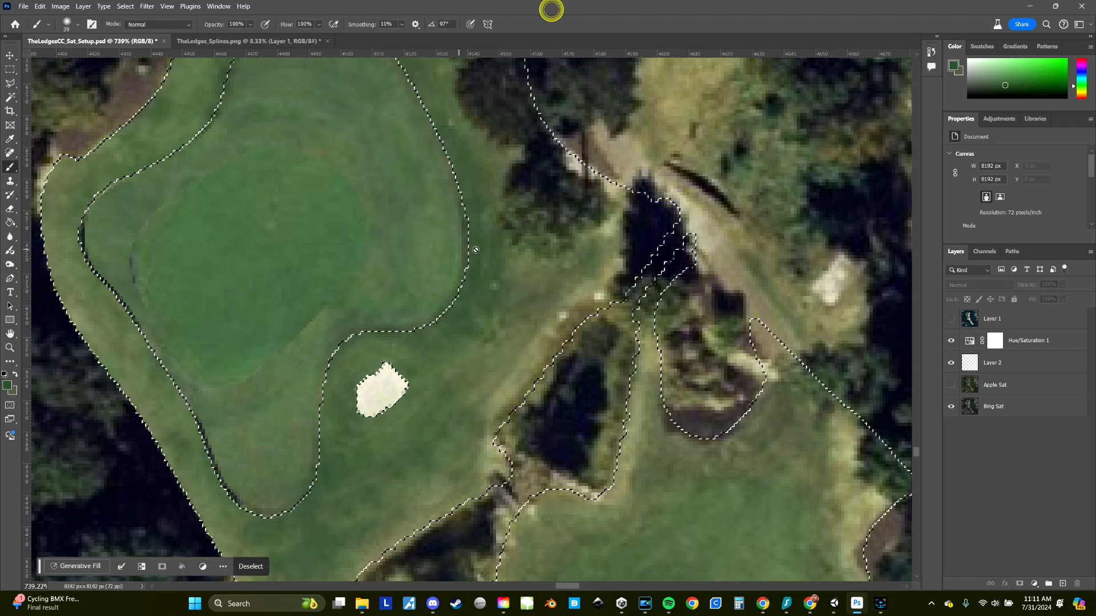
{"action": "key", "text": "ctrl+d"}
{"action": "mouse_move", "coordinate": [546, 462]}
{"action": "left_mouse_down"}
{"action": "mouse_move", "coordinate": [462, 303]}
{"action": "mouse_move", "coordinate": [435, 213]}
{"action": "left_mouse_up"}
{"action": "mouse_move", "coordinate": [580, 436]}
{"action": "left_mouse_down"}
{"action": "mouse_move", "coordinate": [391, 162]}
{"action": "mouse_move", "coordinate": [501, 326]}
{"action": "mouse_move", "coordinate": [594, 436]}
{"action": "mouse_move", "coordinate": [631, 533]}
{"action": "mouse_move", "coordinate": [578, 468]}
{"action": "left_mouse_up"}
{"action": "left_click_drag", "start_coordinate": [493, 273], "coordinate": [265, 72]}
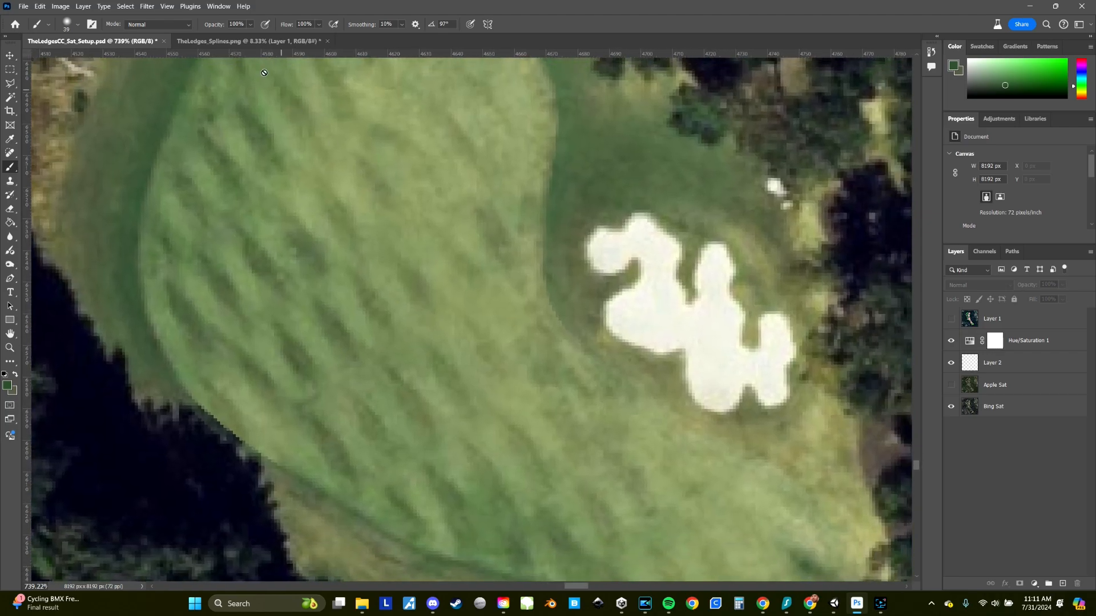
Load the saved fairway channel as a new selection
{"action": "left_click", "coordinate": [125, 6]}
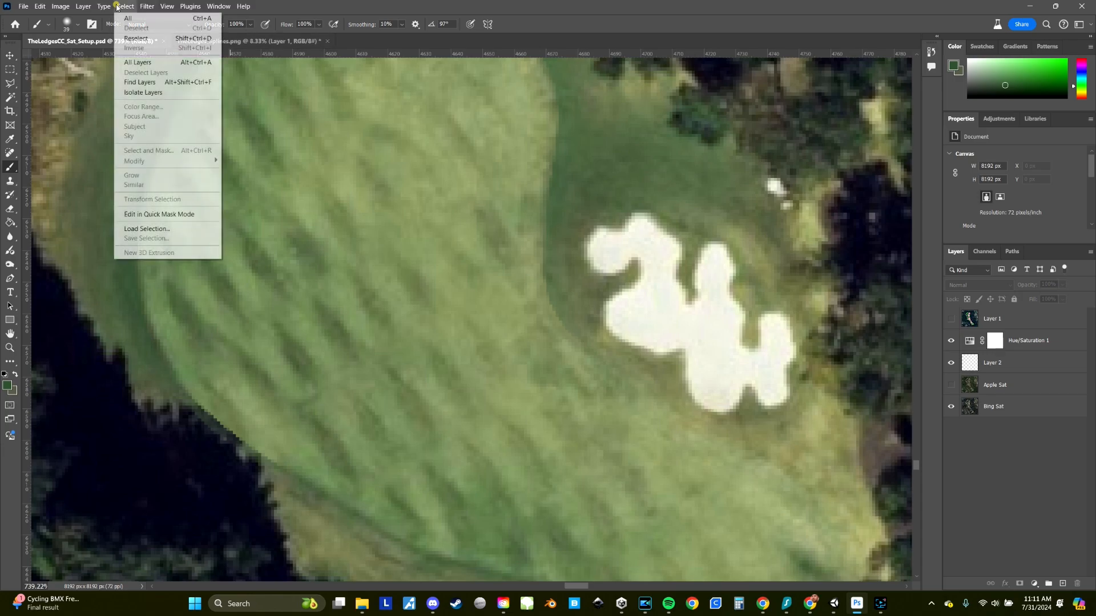
{"action": "left_click", "coordinate": [194, 231]}
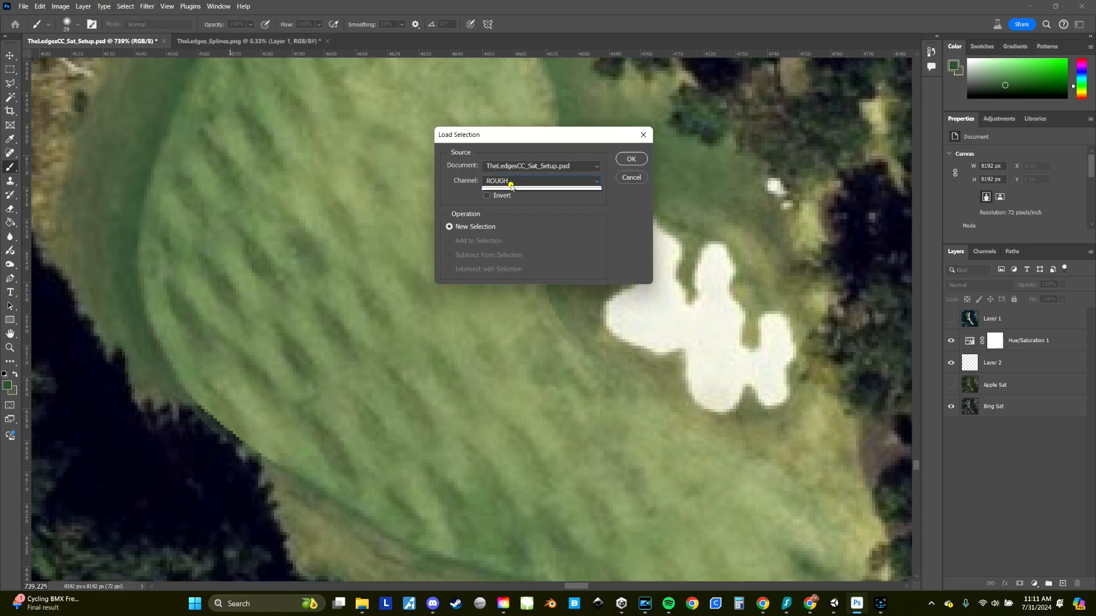
{"action": "left_click", "coordinate": [509, 180]}
{"action": "left_click", "coordinate": [510, 200]}
{"action": "left_click", "coordinate": [631, 159]}
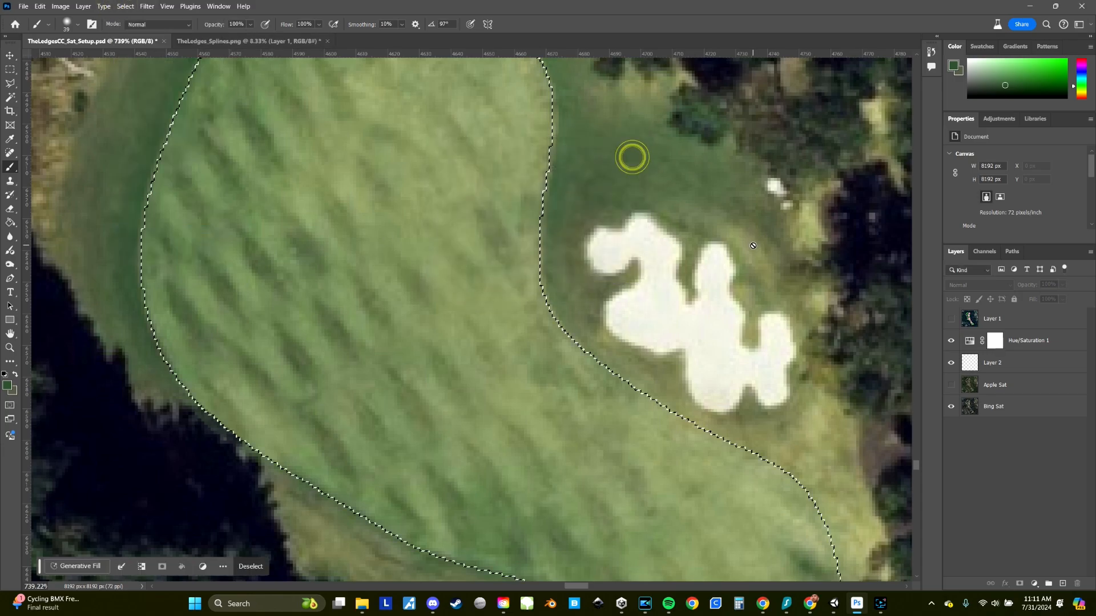
{"action": "left_click", "coordinate": [40, 6]}
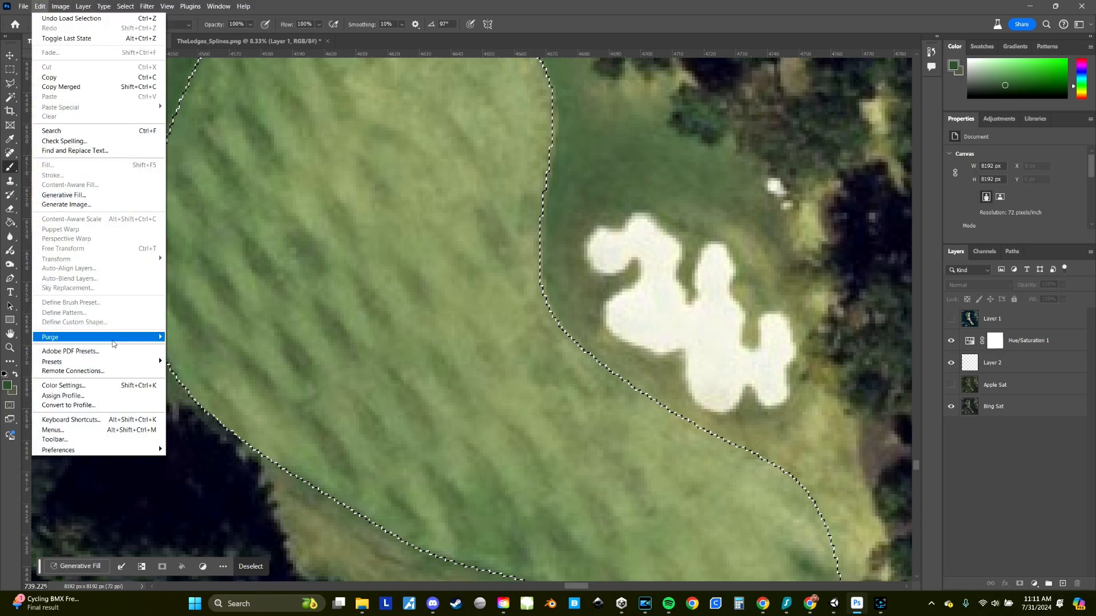
{"action": "left_click", "coordinate": [1015, 516]}
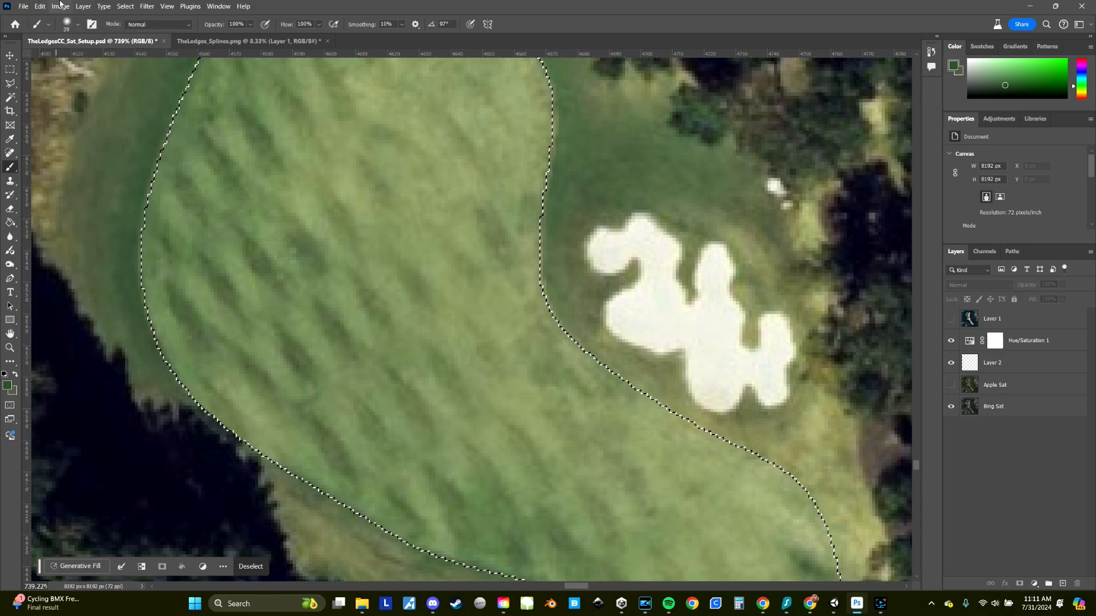
{"action": "left_click", "coordinate": [39, 7]}
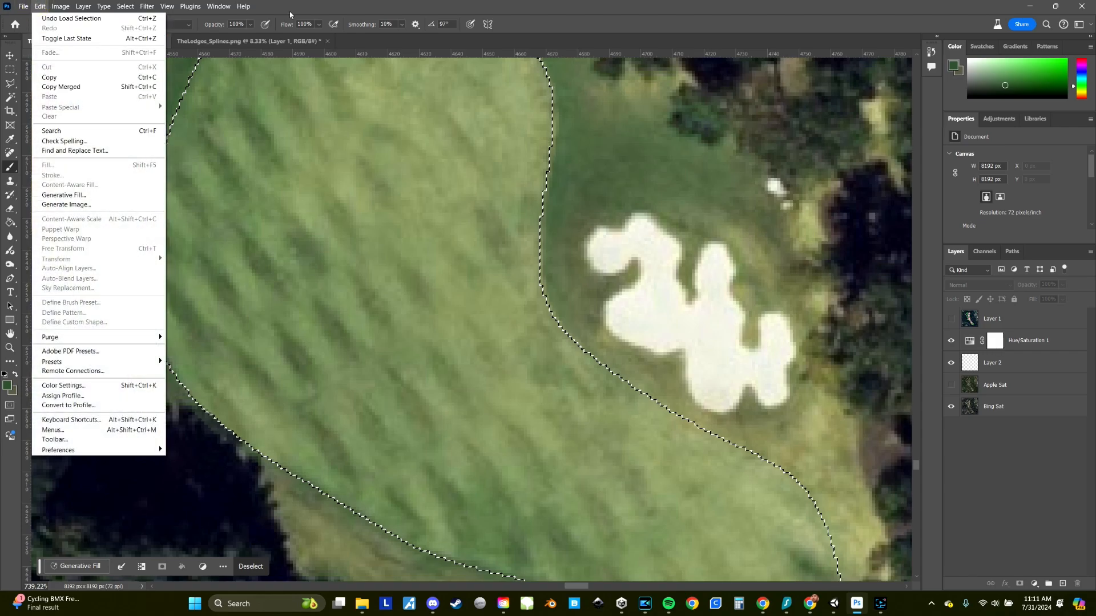
{"action": "left_click", "coordinate": [251, 55]}
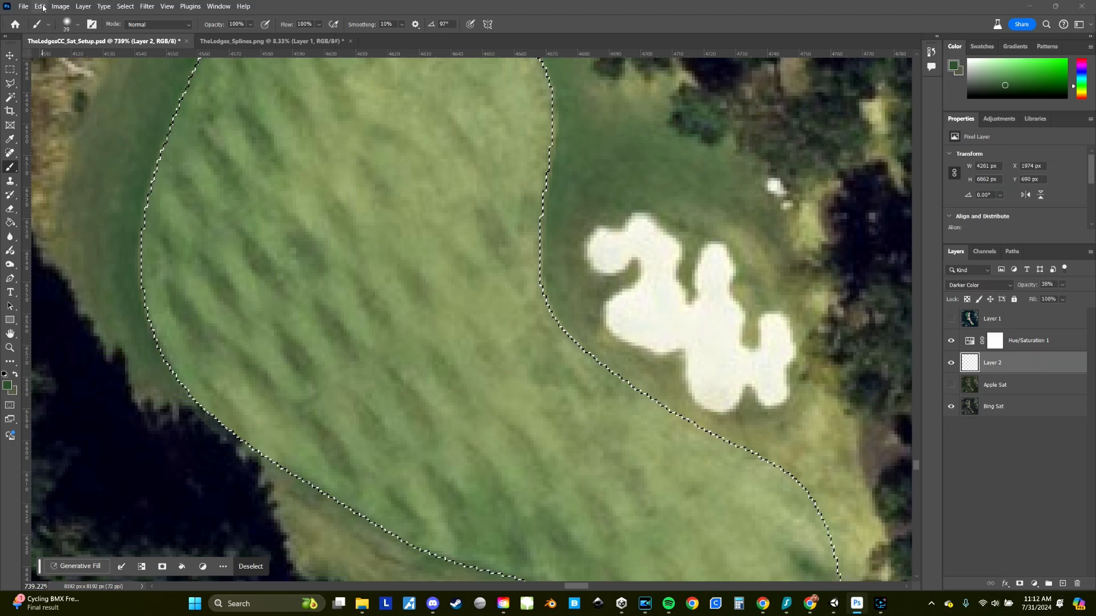
Fill the fairway selection on Layer 2 with the dark green foreground colour at 100% opacity
{"action": "left_click", "coordinate": [40, 7]}
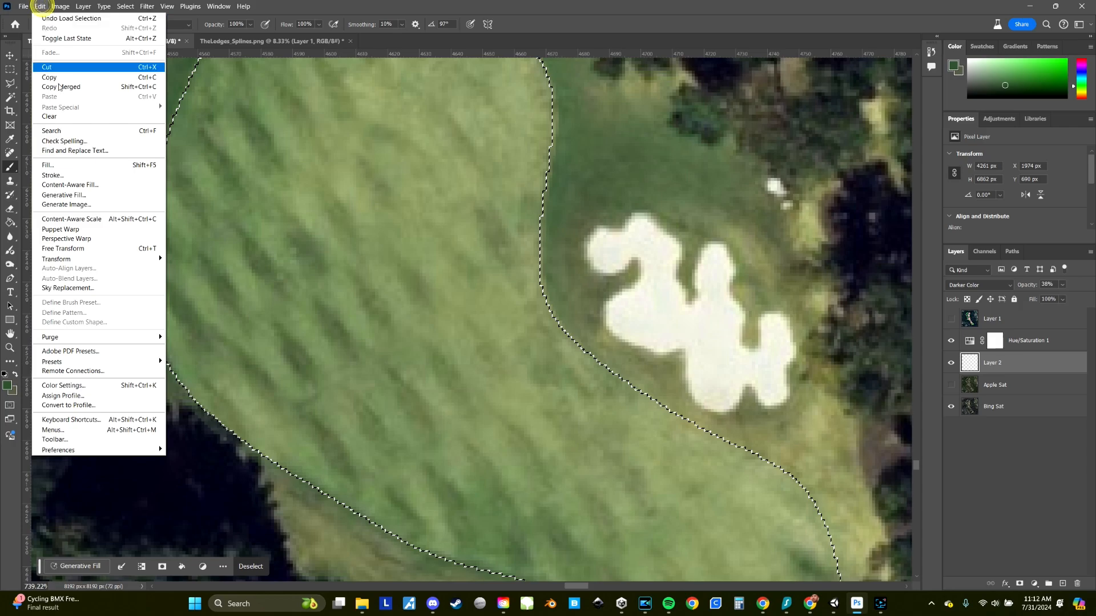
{"action": "left_click", "coordinate": [78, 166]}
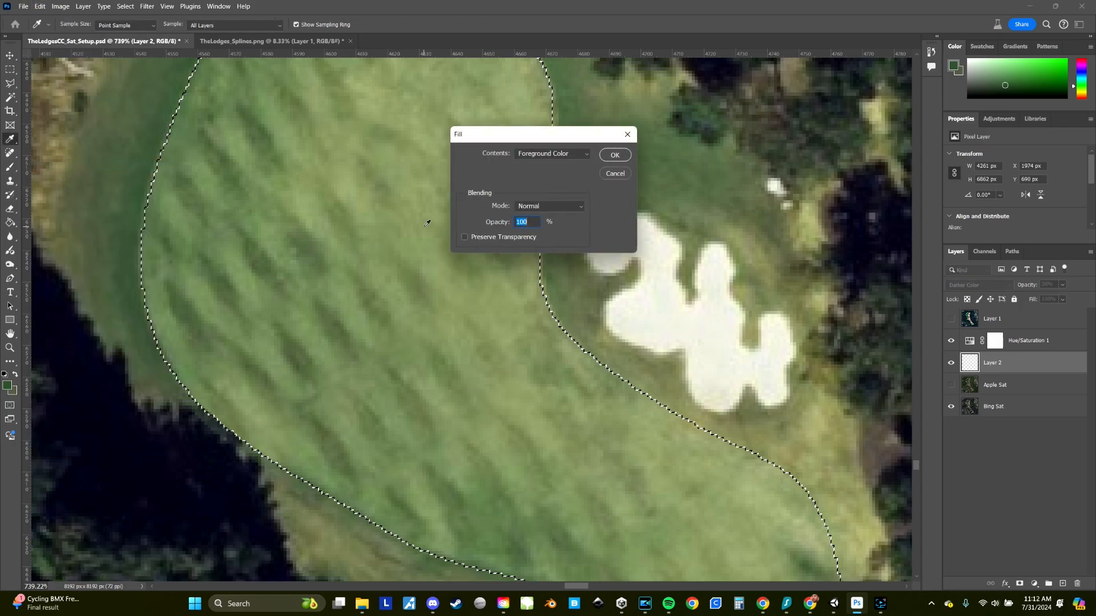
{"action": "left_click", "coordinate": [7, 386]}
{"action": "key", "text": "Return"}
{"action": "left_click", "coordinate": [608, 157]}
{"action": "key", "text": "b"}
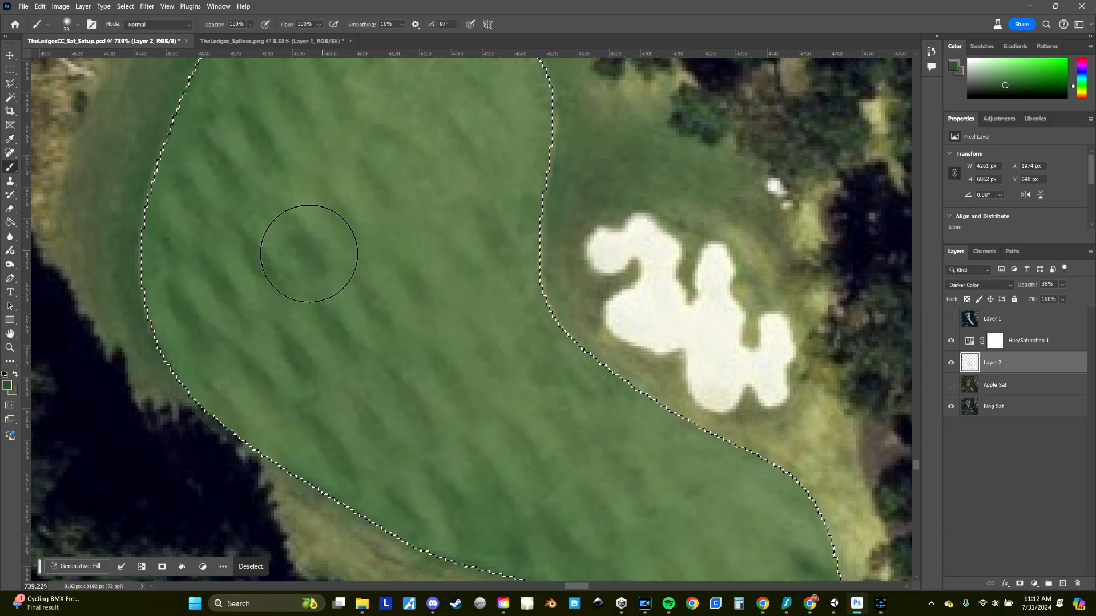
Set Layer 2's blend mode to Overlay and lower its opacity to about 14%
{"action": "left_click", "coordinate": [1009, 285]}
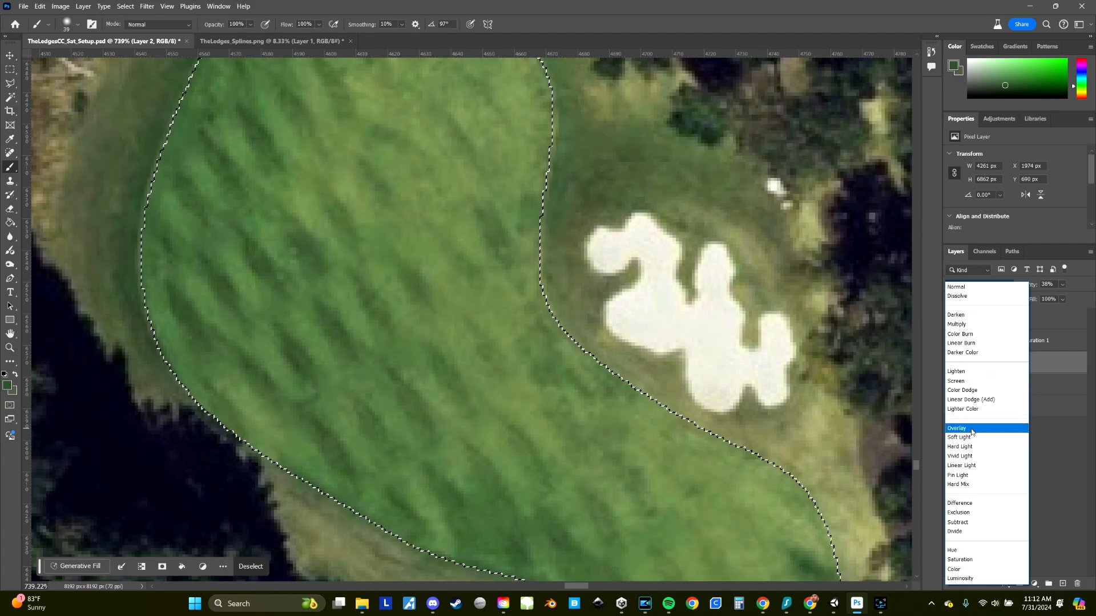
{"action": "left_click", "coordinate": [972, 429]}
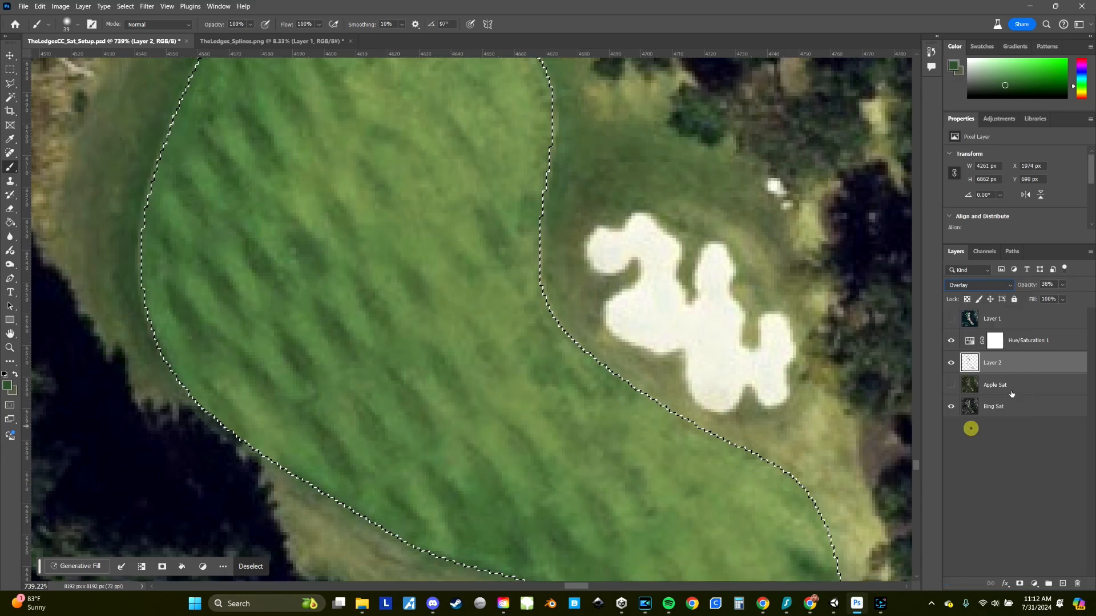
{"action": "left_click", "coordinate": [1062, 284]}
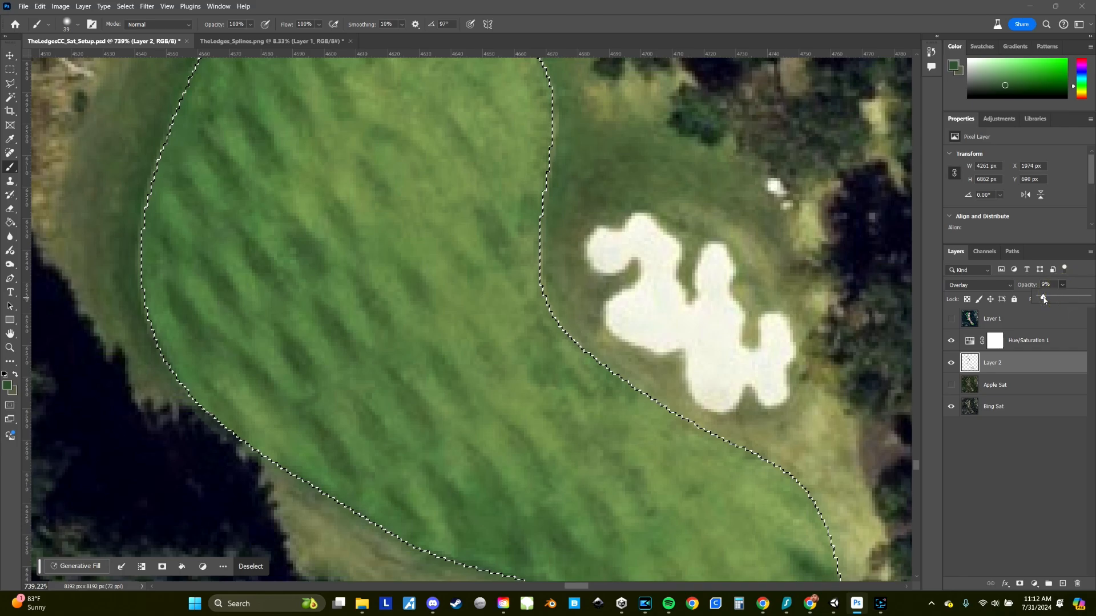
{"action": "left_click_drag", "start_coordinate": [1059, 297], "coordinate": [1045, 300]}
{"action": "left_click", "coordinate": [1051, 436]}
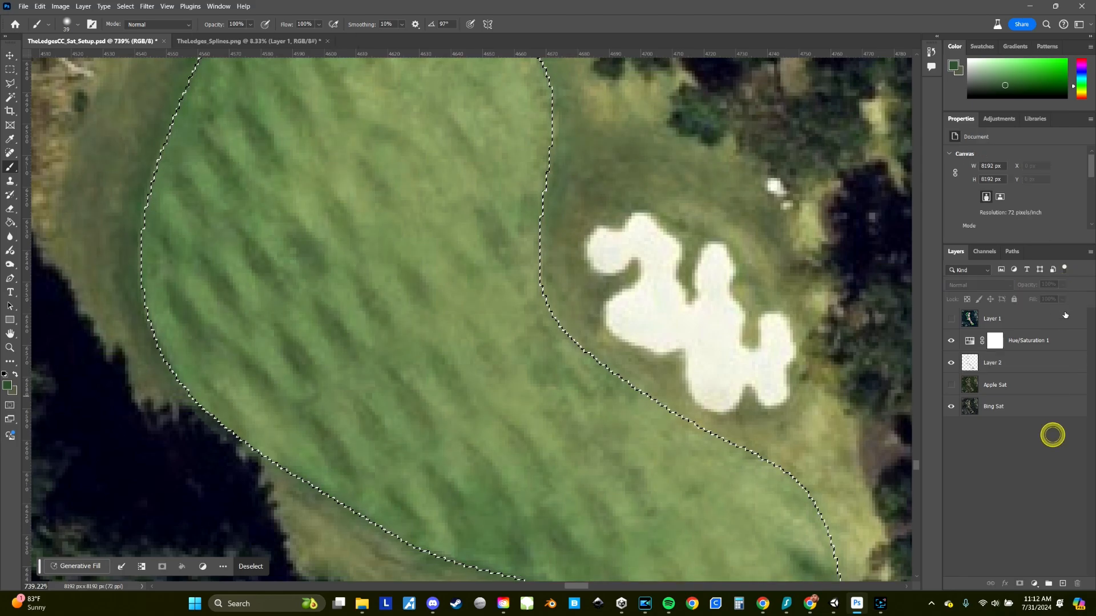
Reduce Layer 2's fill to about 43%
{"action": "left_click", "coordinate": [999, 365]}
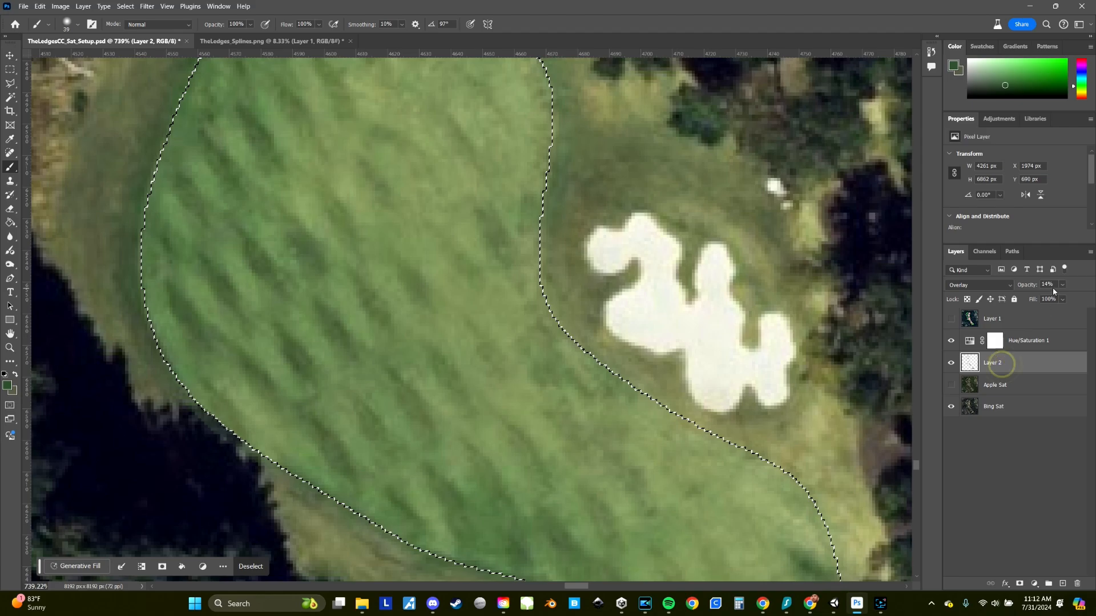
{"action": "left_click", "coordinate": [1062, 299]}
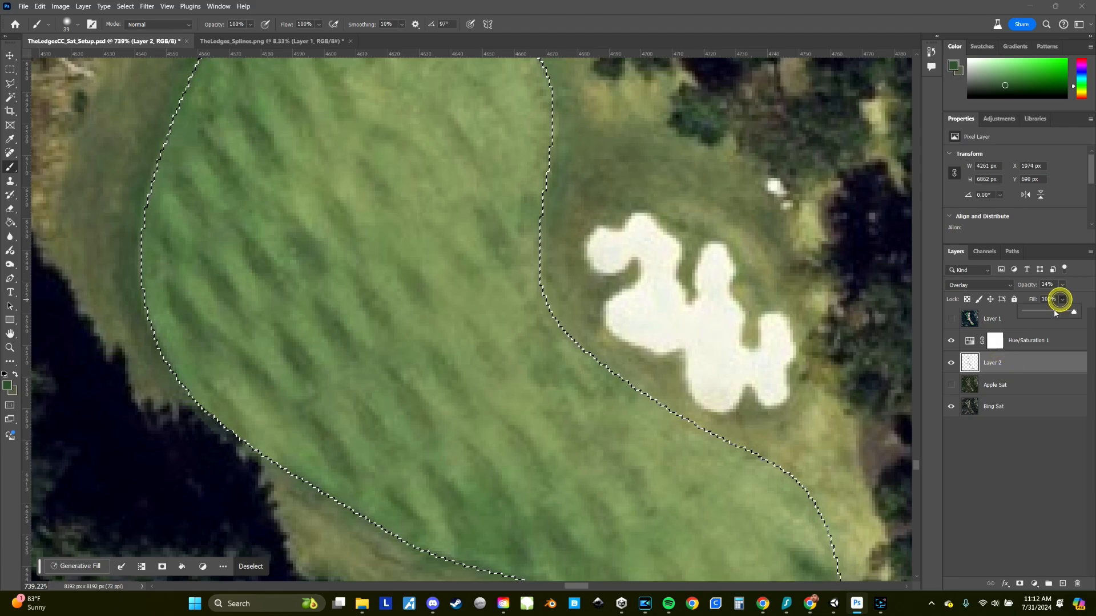
{"action": "left_click_drag", "start_coordinate": [1075, 312], "coordinate": [1047, 317]}
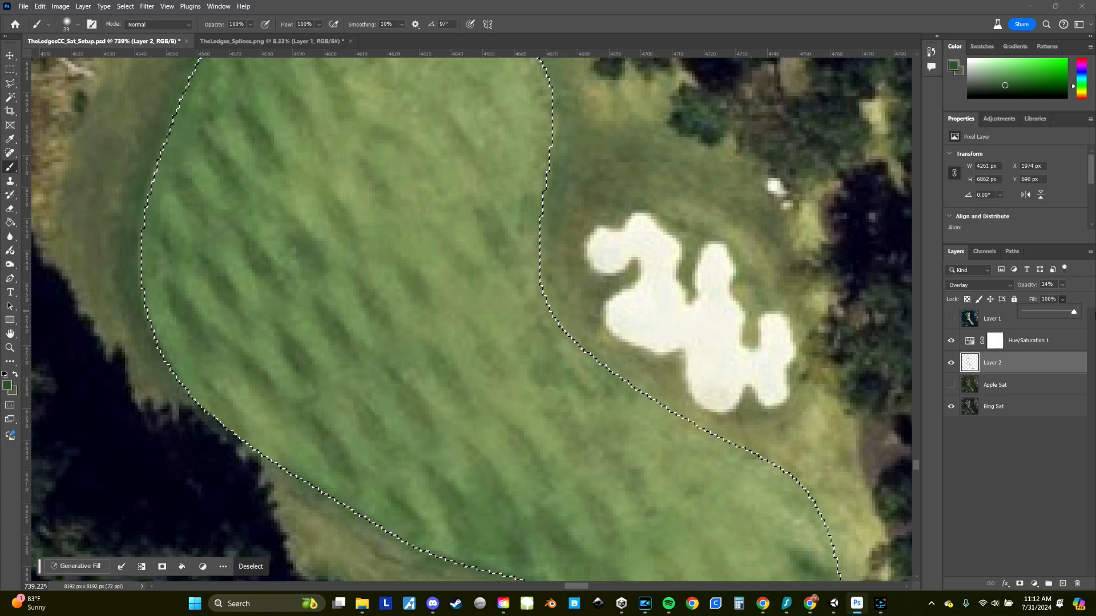
{"action": "left_click_drag", "start_coordinate": [1075, 315], "coordinate": [1051, 321]}
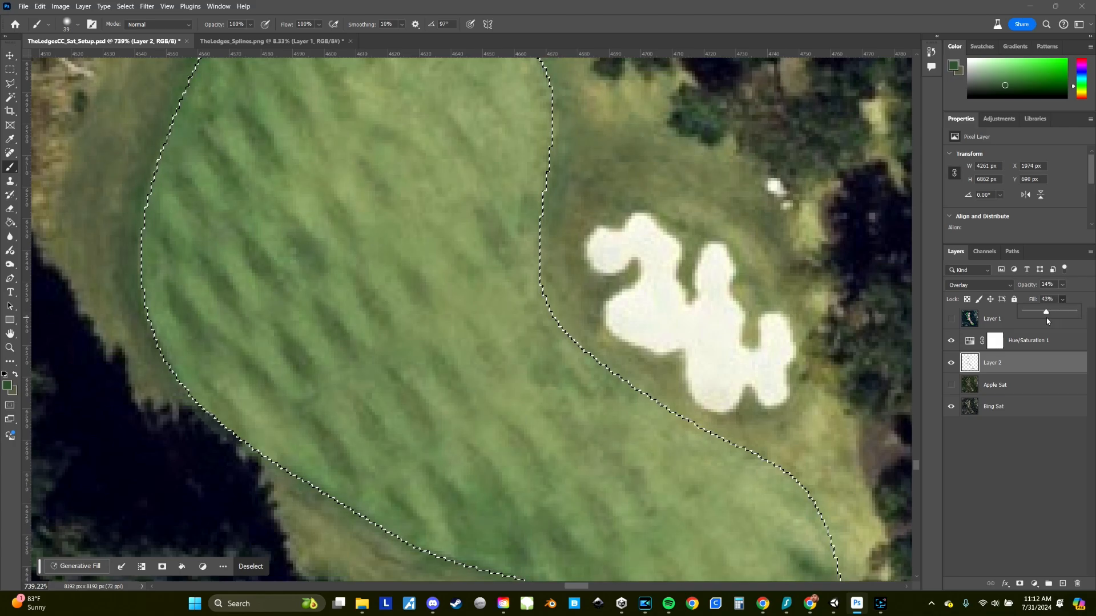
{"action": "left_click", "coordinate": [1019, 445]}
Undo the green fairway fill on Layer 2 together with its Overlay, opacity and fill changes
{"action": "key", "text": "ctrl+z"}
{"action": "key", "text": "ctrl+z"}
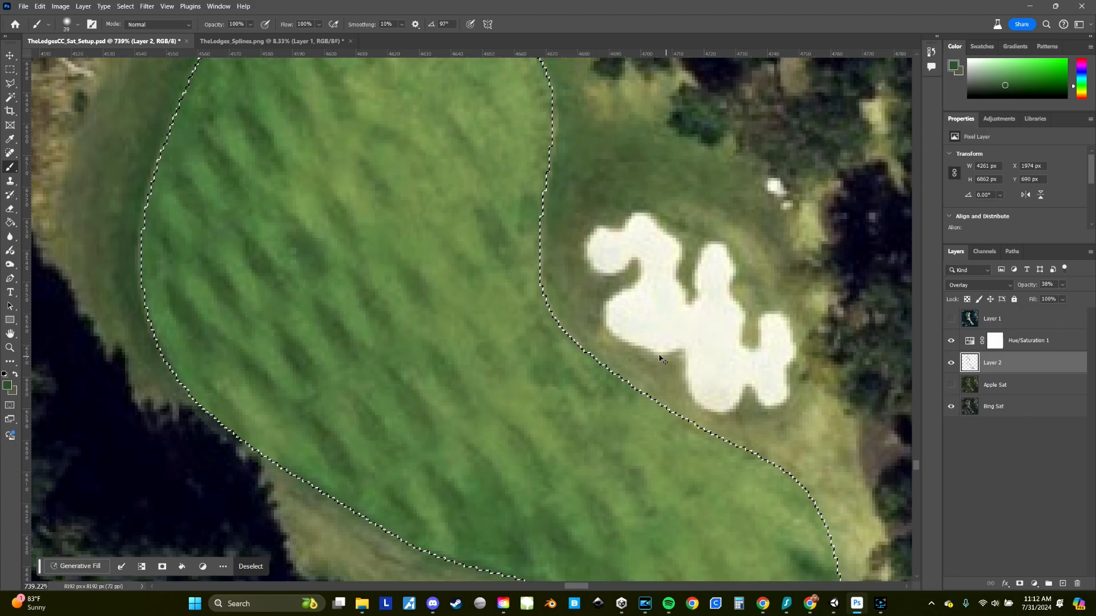
{"action": "key", "text": "ctrl+z"}
{"action": "key", "text": "ctrl+z"}
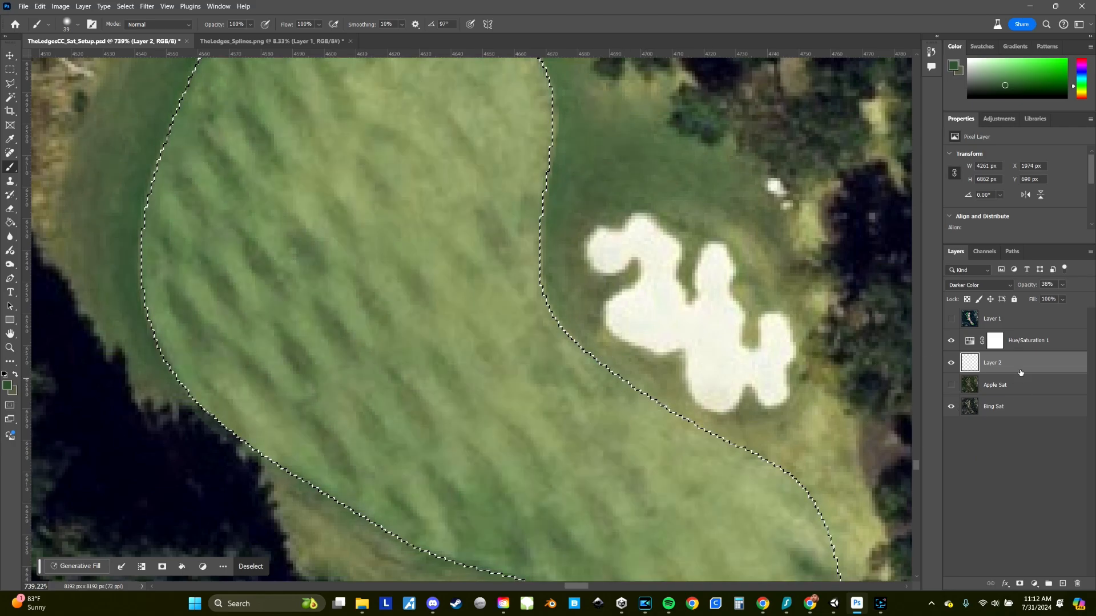
Rename Layer 2 as Rough
{"action": "double_click", "coordinate": [992, 363]}
{"action": "type", "text": "R"}
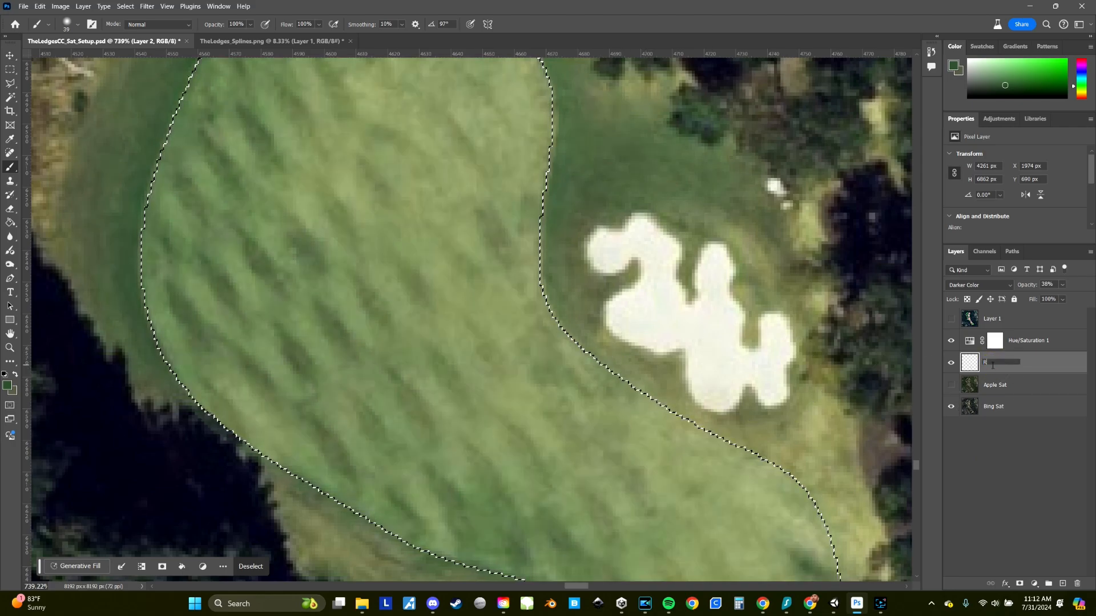
{"action": "type", "text": "ough"}
{"action": "key", "text": "Return"}
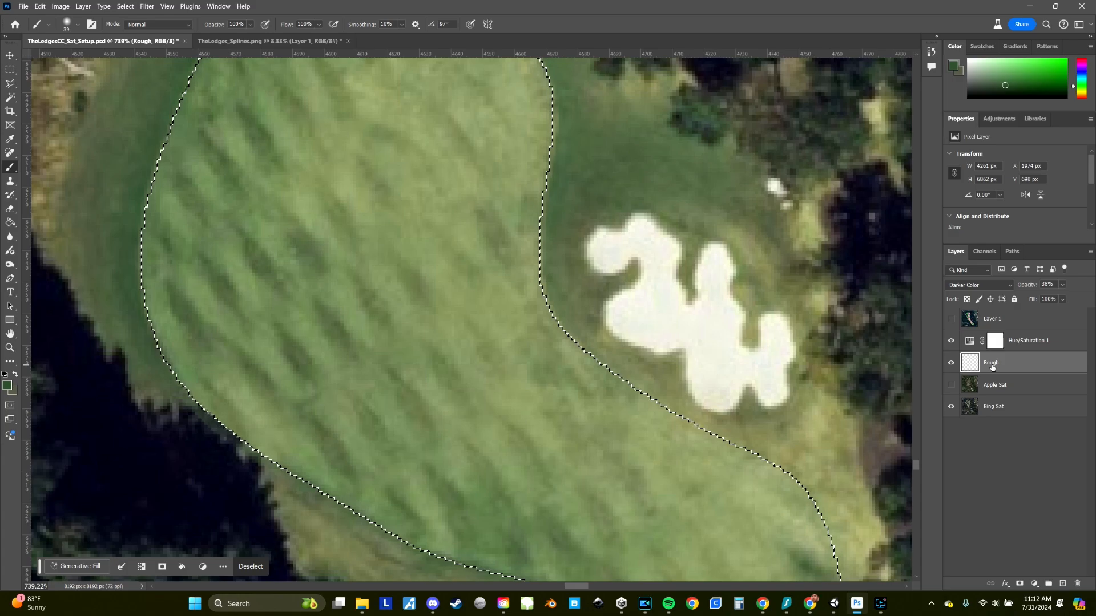
Add a new layer above Rough and name it fairway
{"action": "left_click", "coordinate": [1061, 582]}
{"action": "double_click", "coordinate": [992, 363]}
{"action": "type", "text": "fairway"}
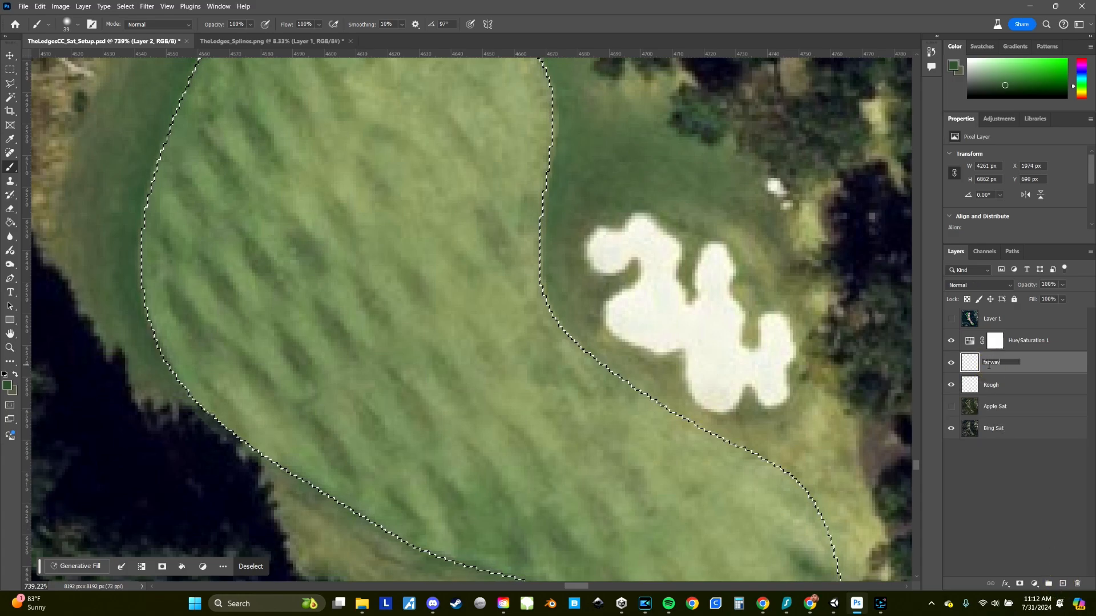
{"action": "key", "text": "Return"}
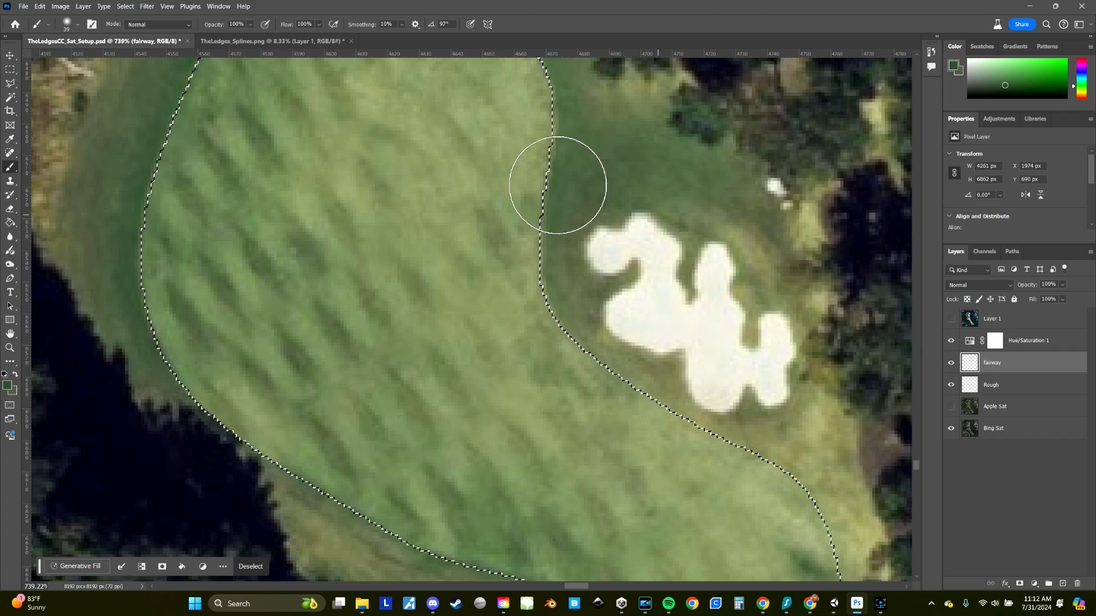
Fill the fairway selection on the fairway layer with the dark green foreground colour
{"action": "left_click", "coordinate": [43, 7]}
{"action": "left_click", "coordinate": [78, 164]}
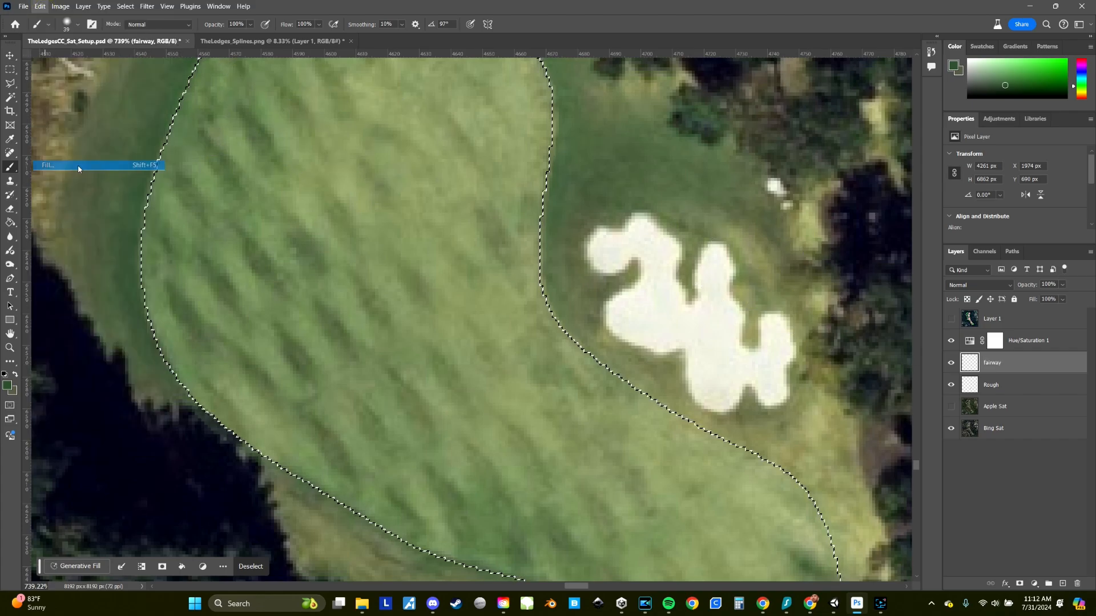
{"action": "left_click", "coordinate": [613, 158]}
{"action": "key", "text": "b"}
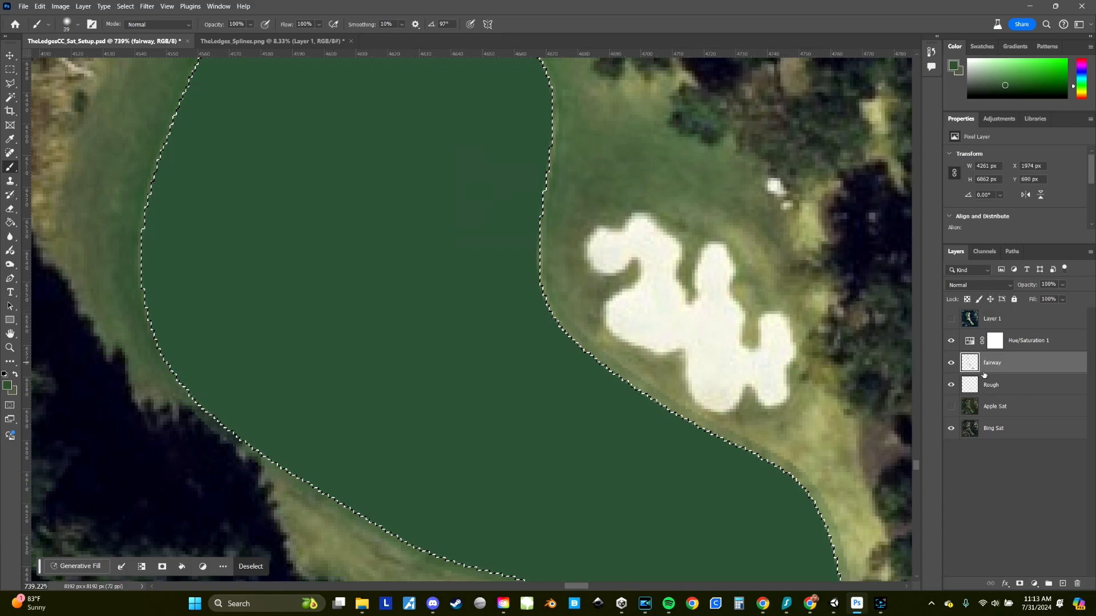
Set the fairway layer's blend mode to Overlay and lower its opacity to about 20%
{"action": "left_click", "coordinate": [1063, 284]}
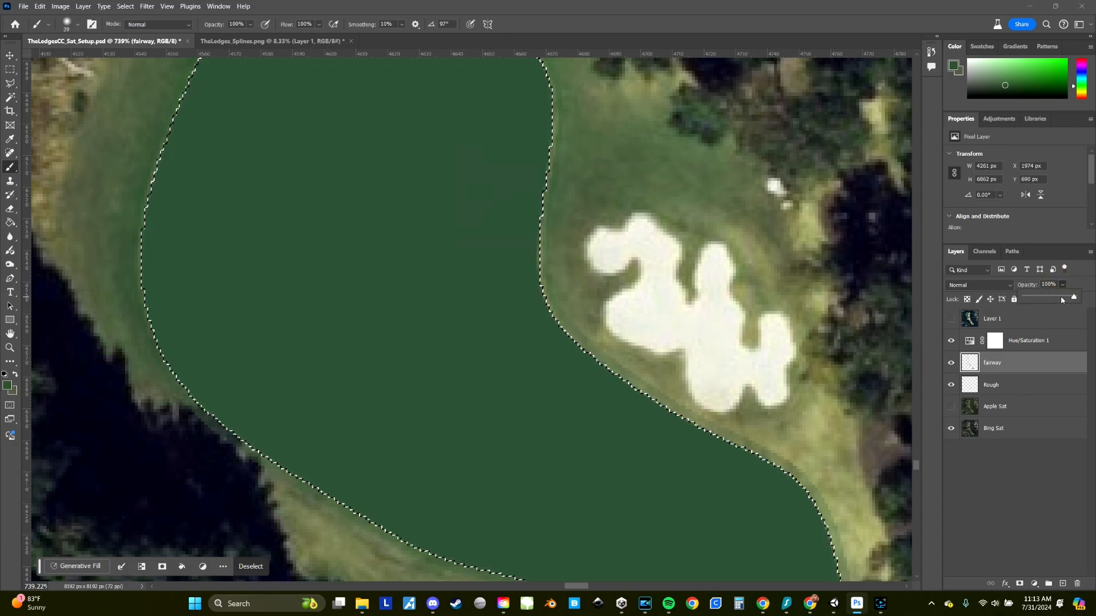
{"action": "left_click", "coordinate": [1008, 286]}
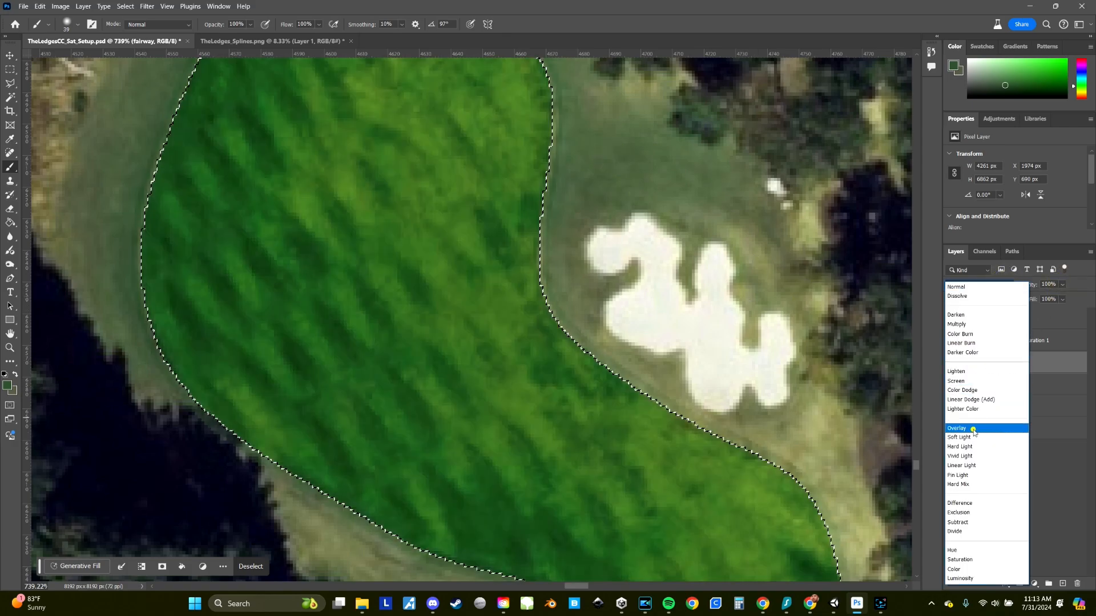
{"action": "left_click", "coordinate": [972, 428]}
{"action": "left_click", "coordinate": [1064, 285]}
{"action": "left_click_drag", "start_coordinate": [1076, 297], "coordinate": [1034, 300]}
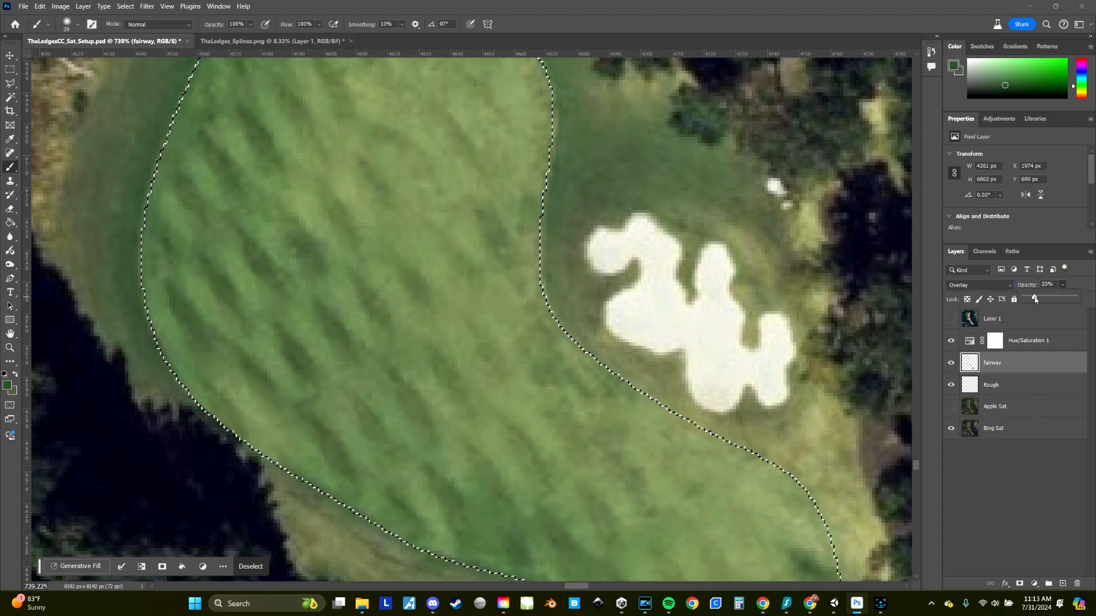
{"action": "left_click", "coordinate": [1050, 474]}
Reduce the fairway layer's fill to about 64%
{"action": "left_click", "coordinate": [1006, 367]}
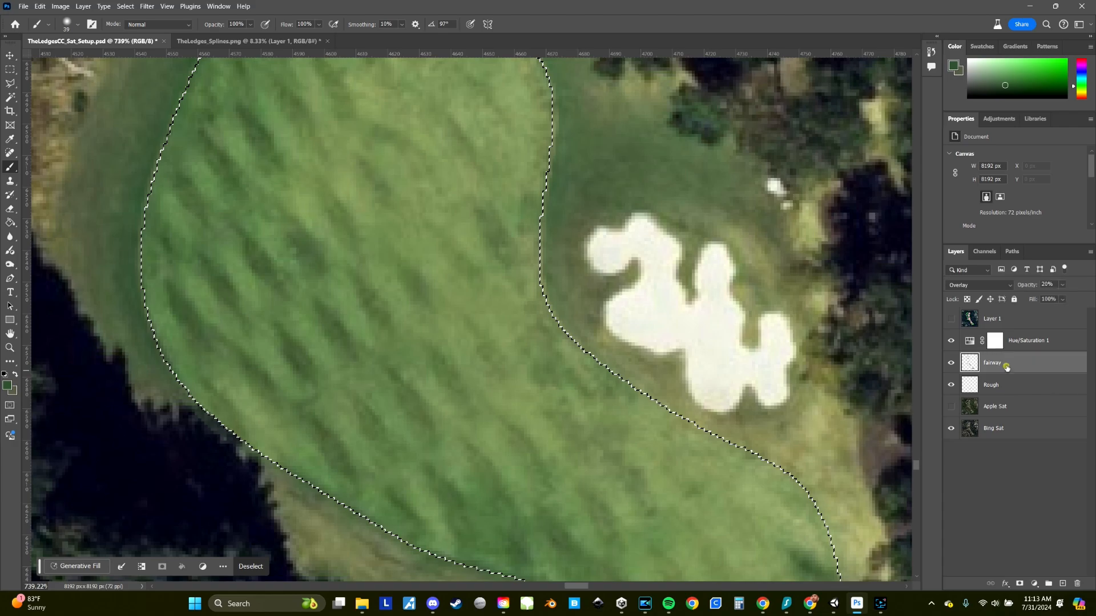
{"action": "left_click", "coordinate": [1062, 300]}
{"action": "left_click_drag", "start_coordinate": [1076, 311], "coordinate": [1055, 311]}
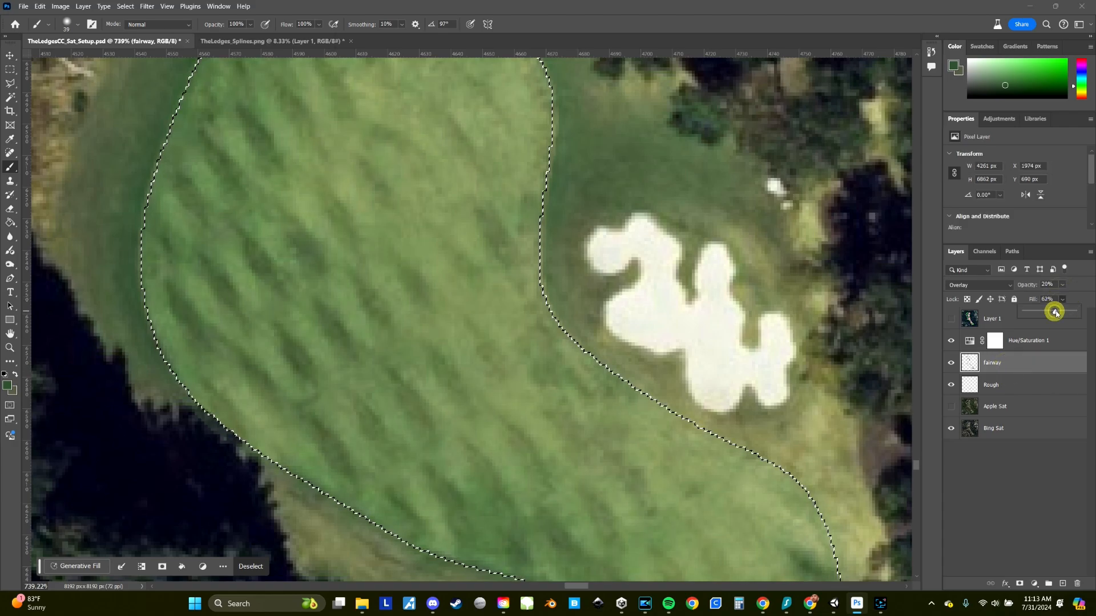
{"action": "left_click", "coordinate": [1032, 506]}
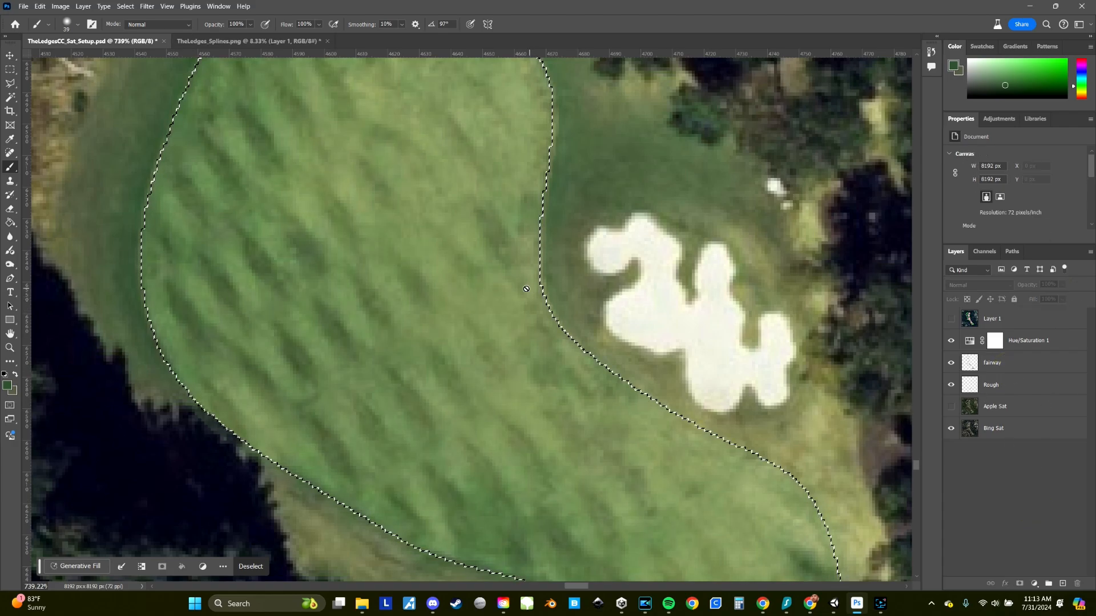
Compare the fairway with its tint layer hidden and shown, and raise that layer's opacity to about 40%
{"action": "left_click", "coordinate": [950, 363]}
{"action": "left_click", "coordinate": [950, 363]}
{"action": "left_click", "coordinate": [950, 364]}
{"action": "left_click", "coordinate": [950, 363]}
{"action": "left_click", "coordinate": [1028, 364]}
{"action": "left_click", "coordinate": [1062, 284]}
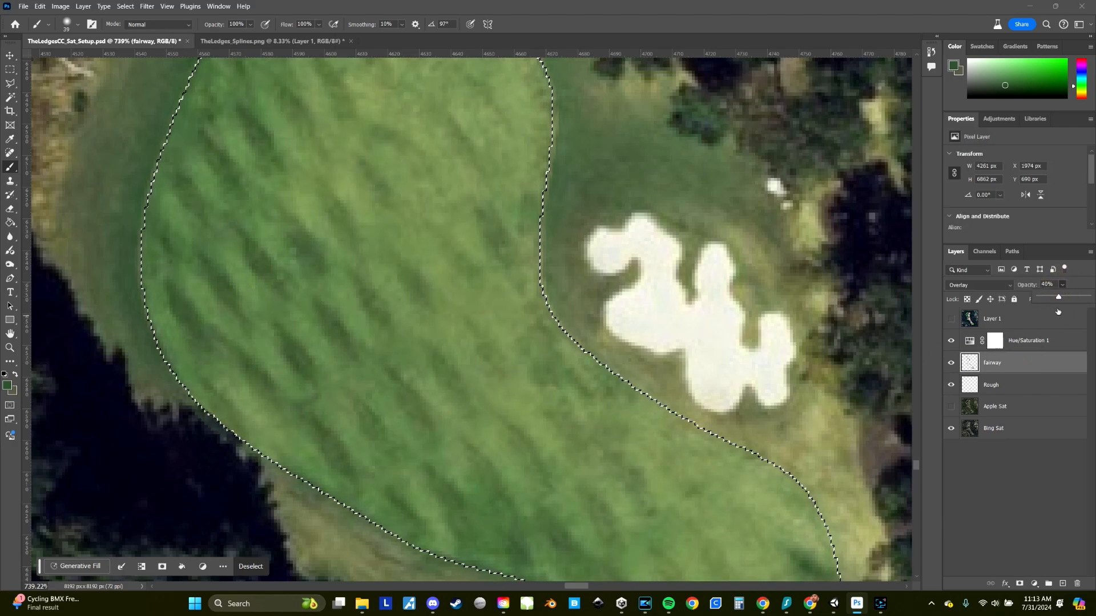
{"action": "left_click", "coordinate": [1025, 518]}
Adjust the fairway tint layer with Hue/Saturation and clear the fairway selection
{"action": "left_click", "coordinate": [974, 362]}
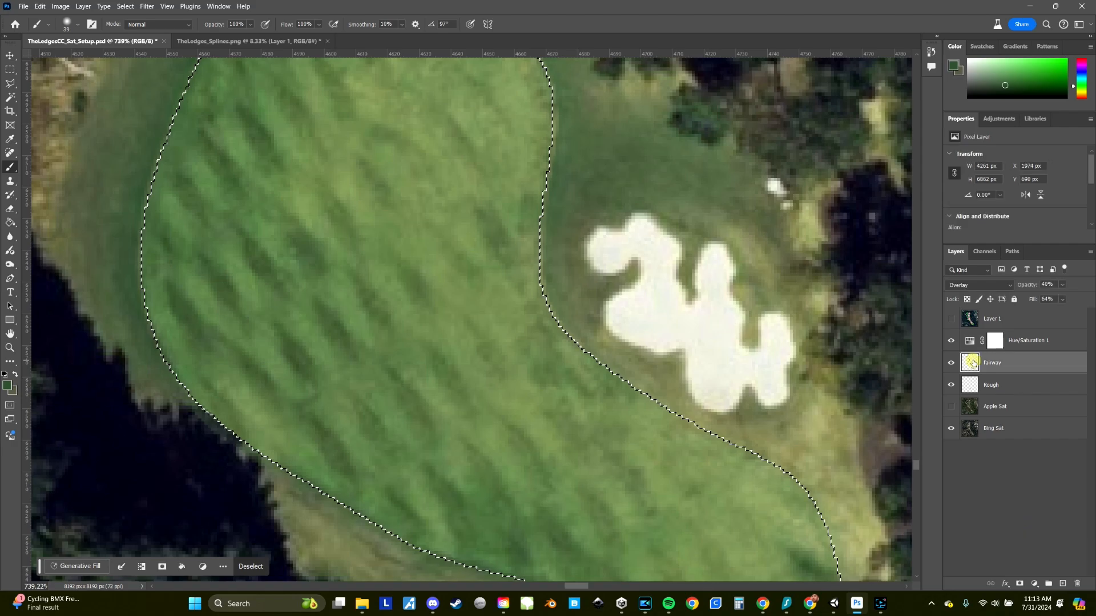
{"action": "key", "text": "ctrl+u"}
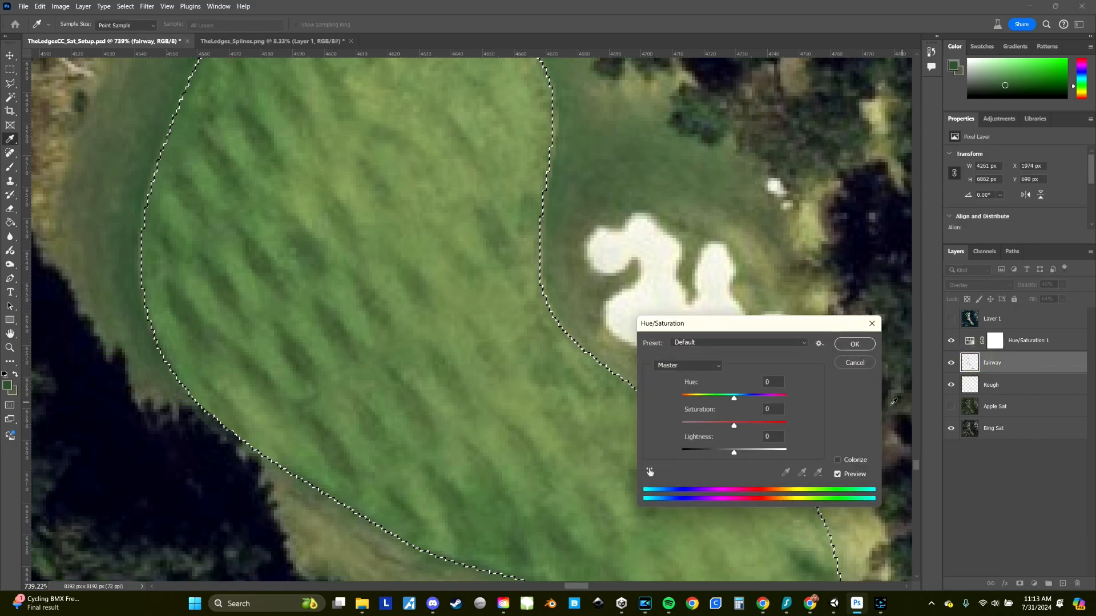
{"action": "left_click_drag", "start_coordinate": [735, 401], "coordinate": [730, 427]}
{"action": "left_click", "coordinate": [853, 344]}
{"action": "key", "text": "b"}
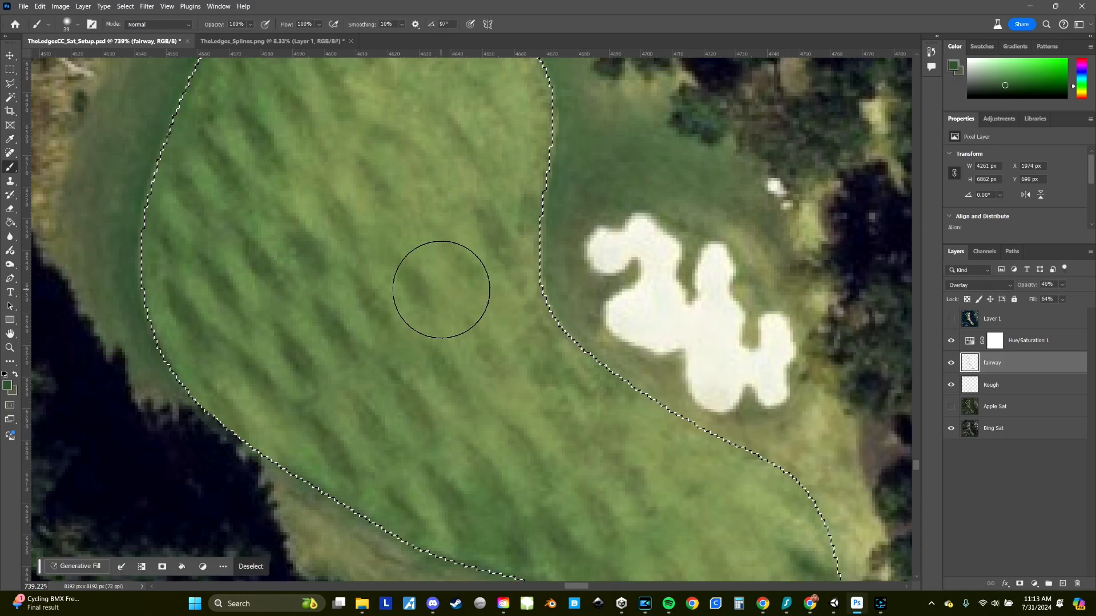
{"action": "key", "text": "ctrl+d"}
Examine the tinted fairways and rough across the wider course image
{"action": "key", "text": "z"}
{"action": "left_click_drag", "start_coordinate": [524, 264], "coordinate": [423, 201]}
{"action": "left_click_drag", "start_coordinate": [564, 350], "coordinate": [537, 343]}
{"action": "left_click_drag", "start_coordinate": [632, 340], "coordinate": [543, 493]}
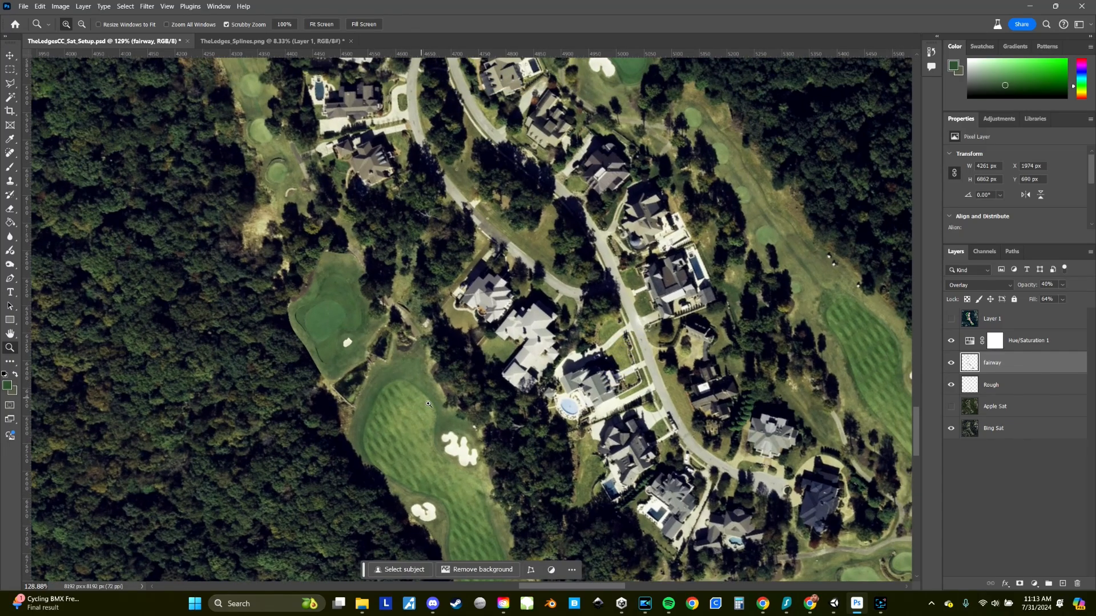
{"action": "left_click_drag", "start_coordinate": [530, 459], "coordinate": [331, 202]}
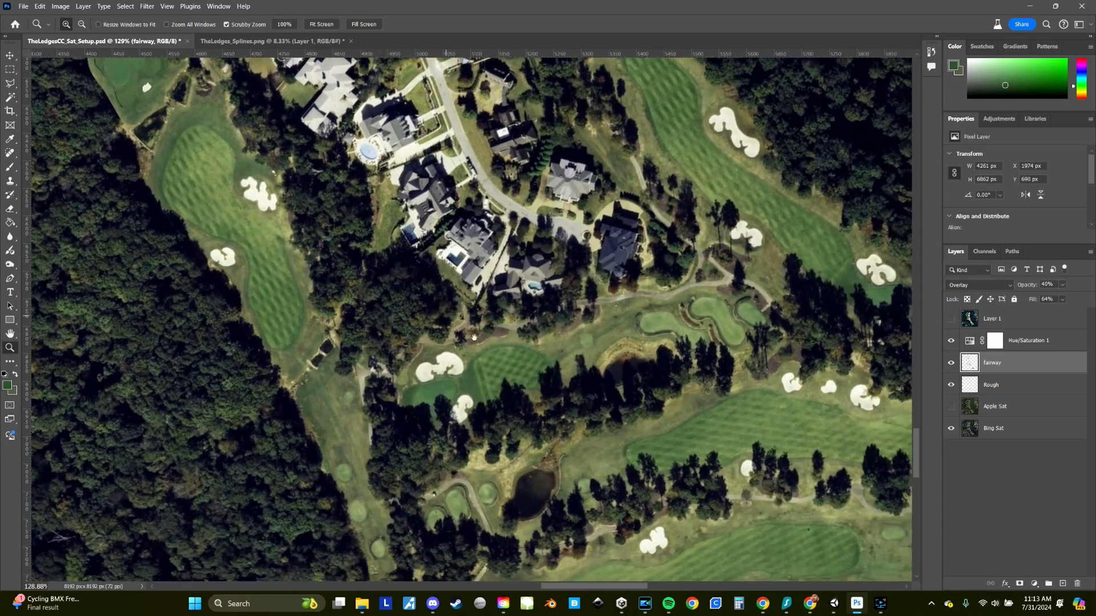
{"action": "left_click_drag", "start_coordinate": [650, 469], "coordinate": [521, 380]}
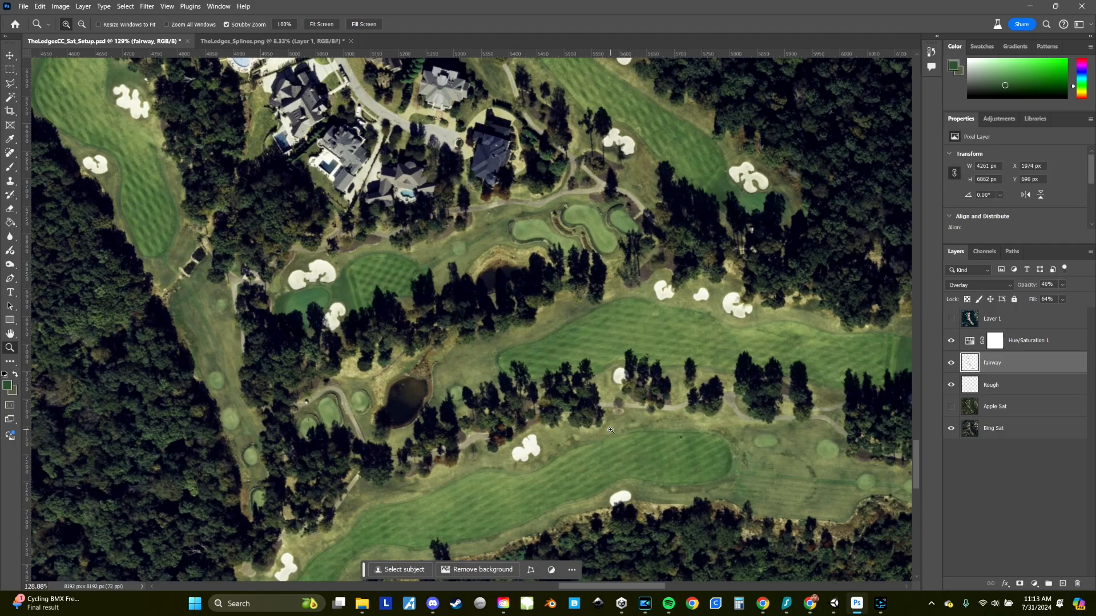
{"action": "left_click_drag", "start_coordinate": [294, 250], "coordinate": [637, 349]}
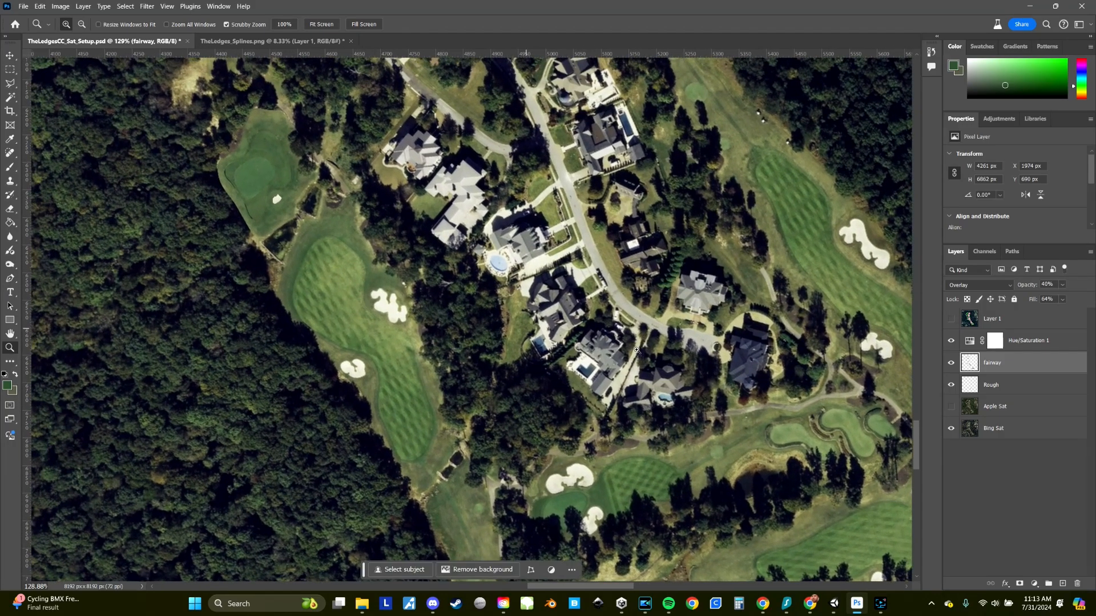
Compare the area around the fairway and bunkers with the Apple Sat layer shown and hidden
{"action": "left_click", "coordinate": [967, 409]}
{"action": "left_click", "coordinate": [951, 407]}
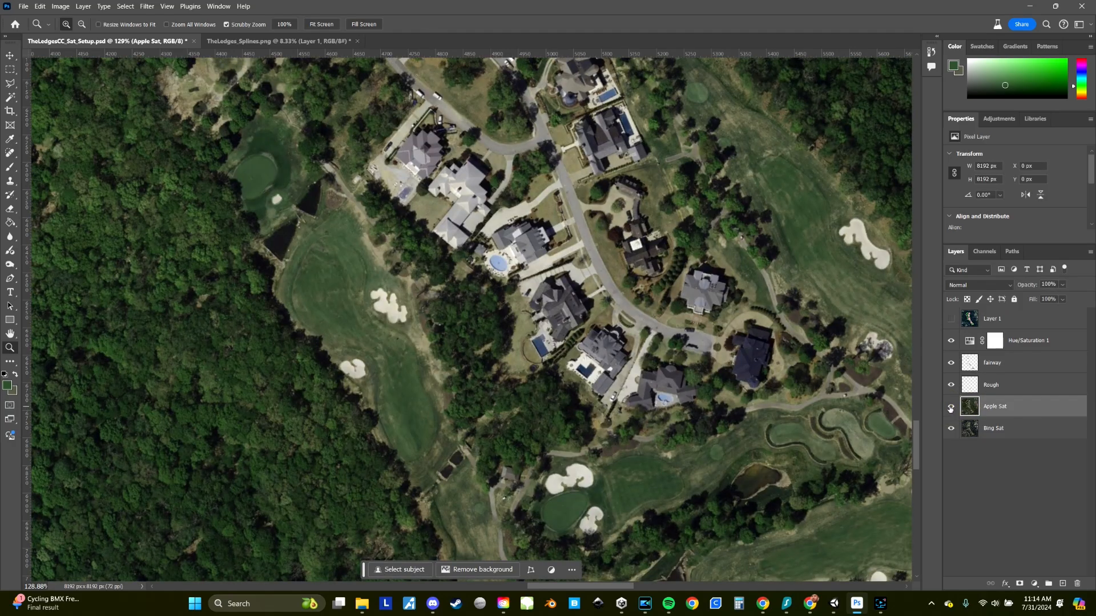
{"action": "left_click_drag", "start_coordinate": [313, 291], "coordinate": [391, 311]}
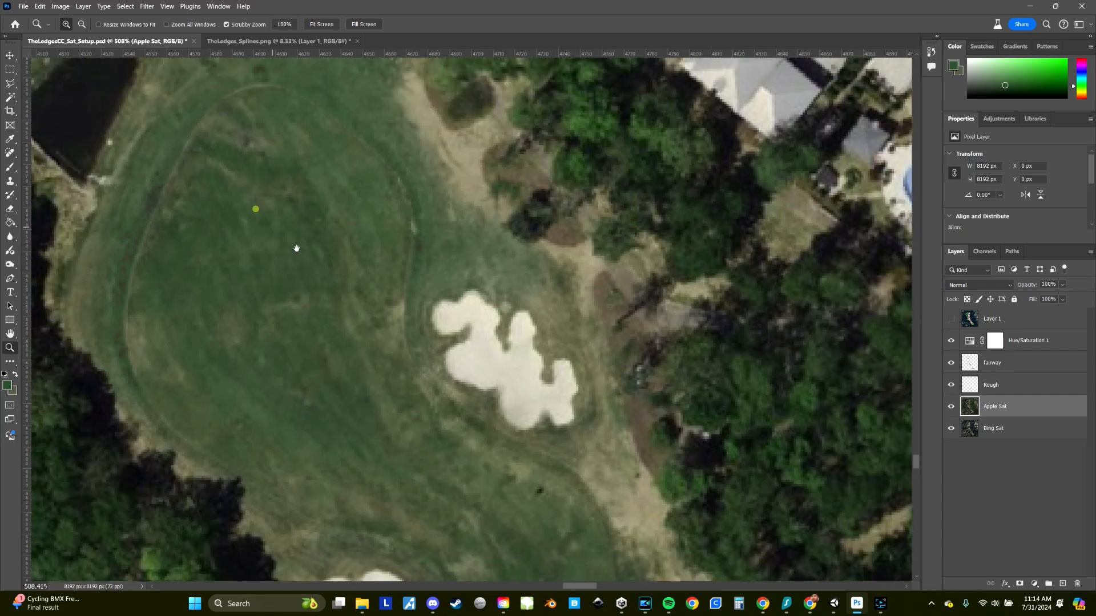
{"action": "left_click_drag", "start_coordinate": [293, 245], "coordinate": [404, 357]}
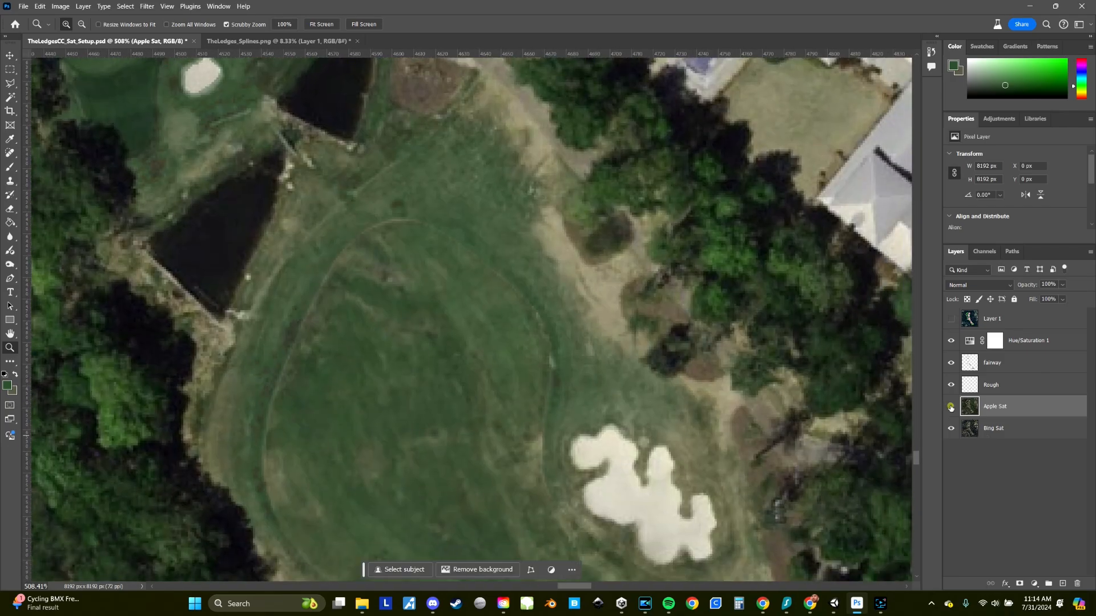
{"action": "left_click", "coordinate": [950, 407]}
{"action": "left_click_drag", "start_coordinate": [364, 246], "coordinate": [415, 404]}
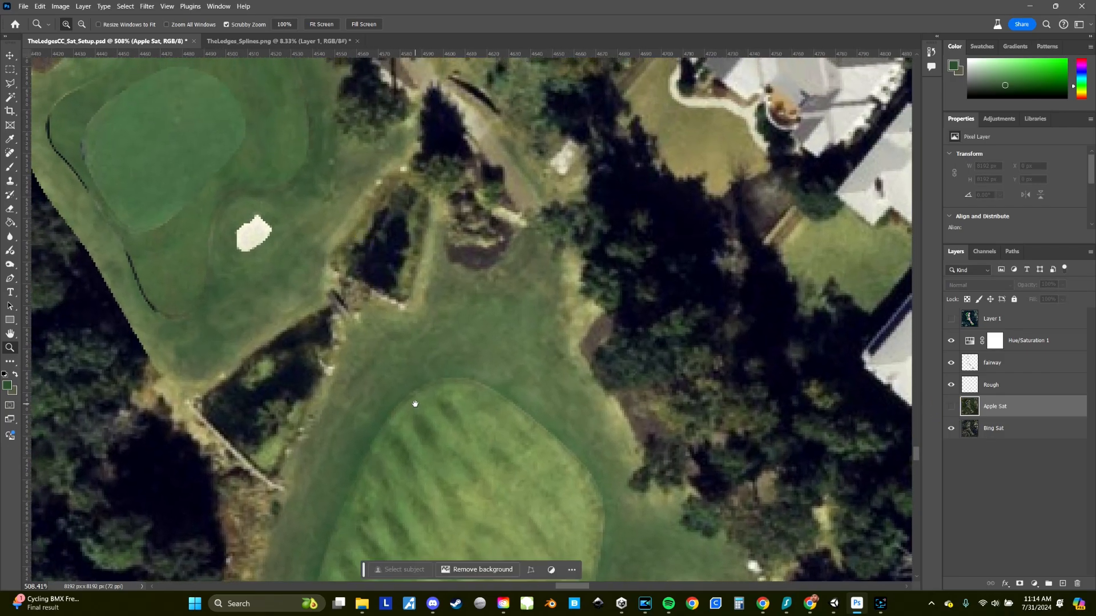
Save a JPEG copy over TheLedgesCC_Sat_OVERLAY in the Terrain Backup folder at quality 12
{"action": "key", "text": "ctrl+alt+s"}
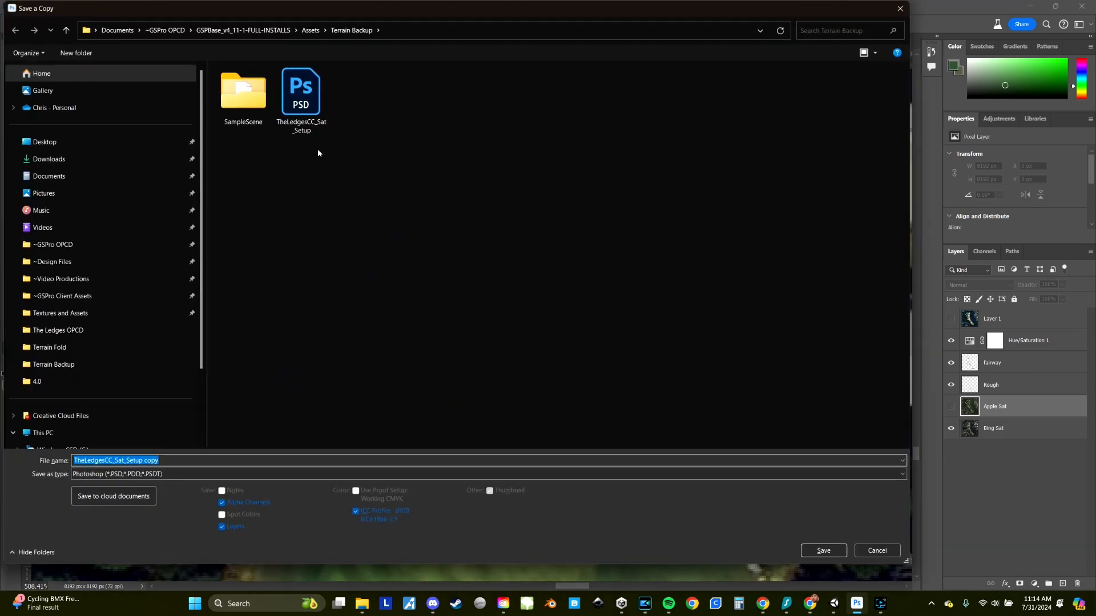
{"action": "left_click", "coordinate": [173, 475]}
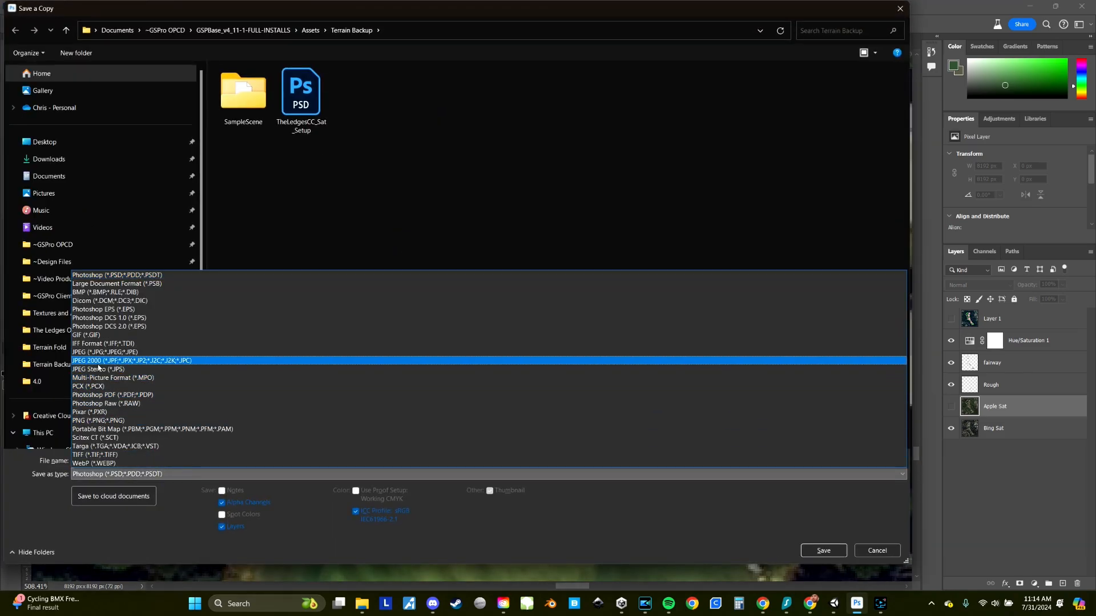
{"action": "left_click", "coordinate": [99, 352]}
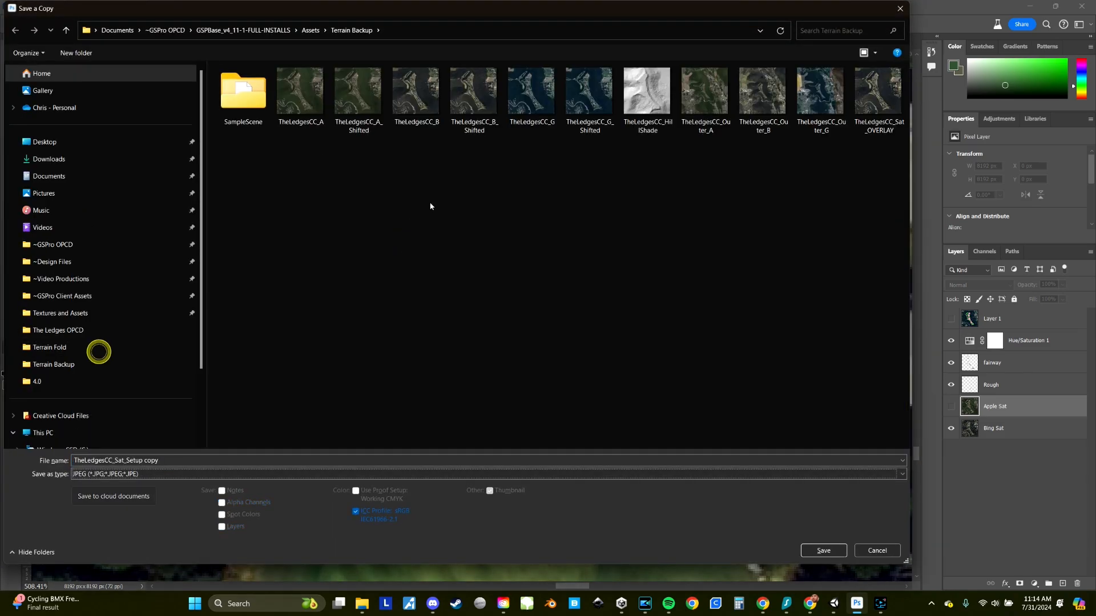
{"action": "double_click", "coordinate": [879, 97]}
{"action": "left_click", "coordinate": [571, 301]}
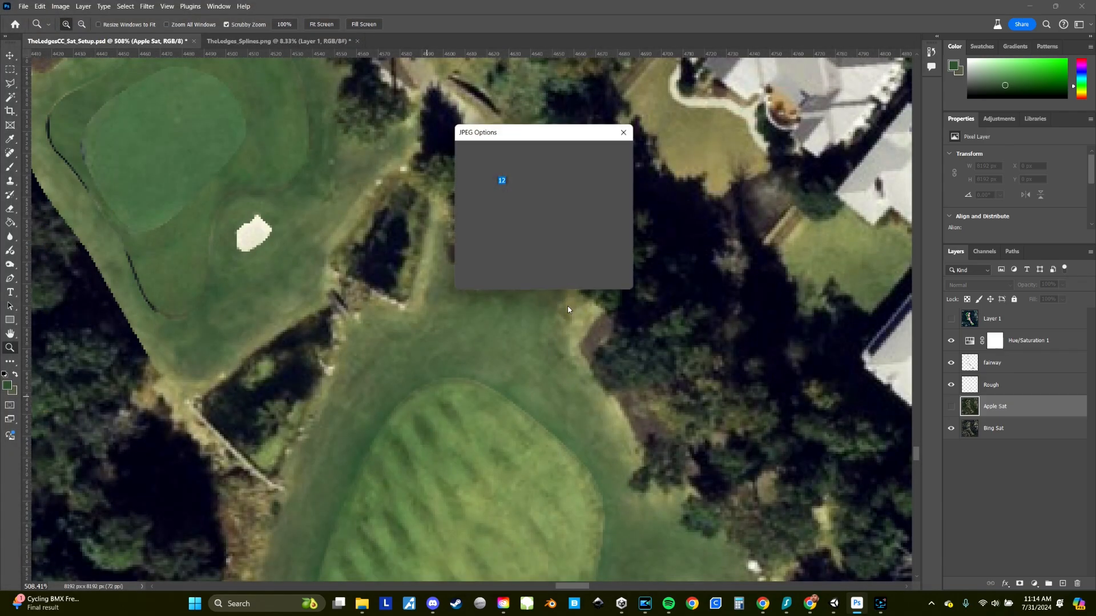
{"action": "left_click", "coordinate": [606, 153]}
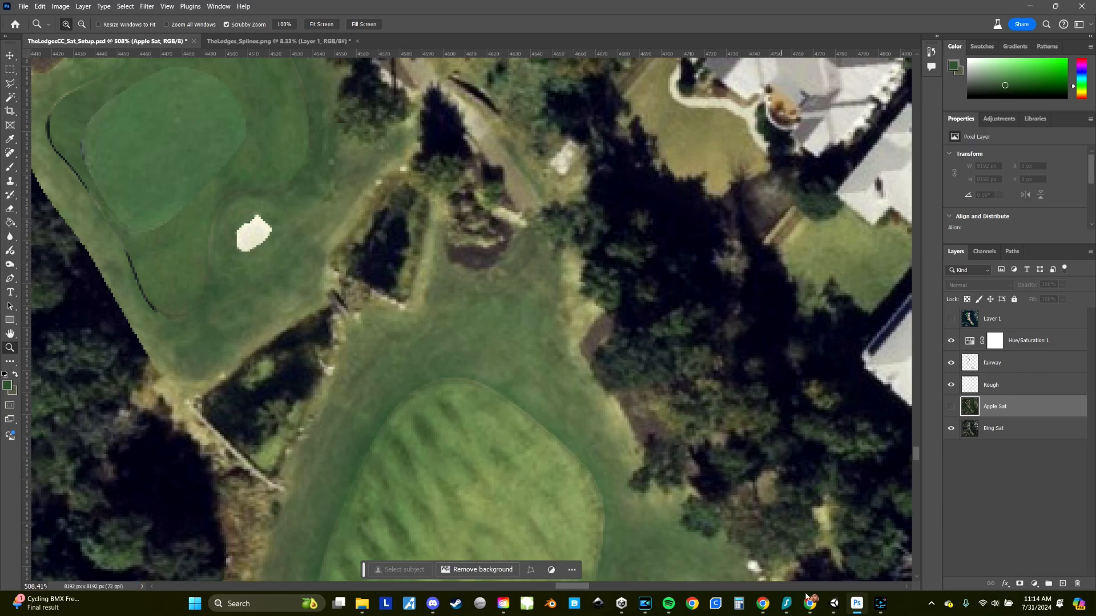
Switch to Unity and examine the updated satellite overlay on the fairway and its surrounding rough
{"action": "mouse_move", "coordinate": [839, 610]}
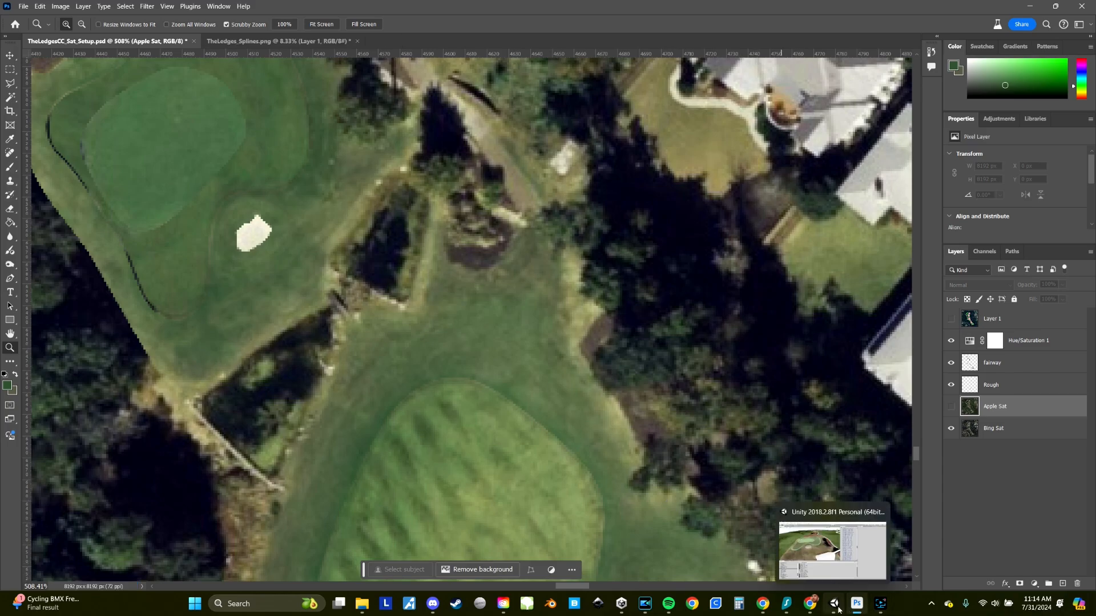
{"action": "left_click", "coordinate": [838, 610]}
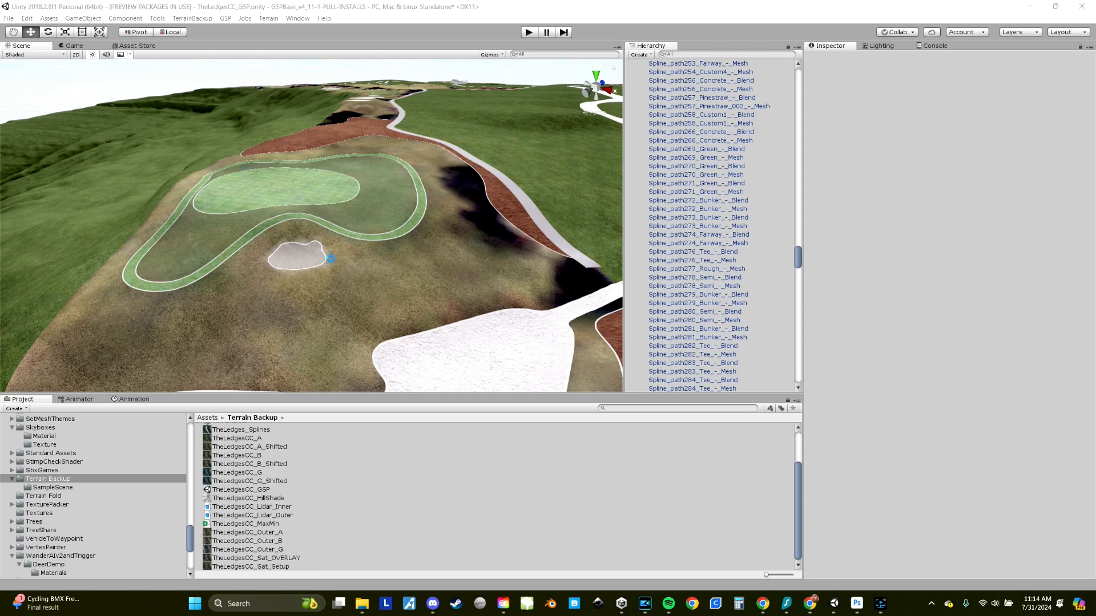
{"action": "right_click_drag", "start_coordinate": [267, 298], "coordinate": [303, 279]}
{"action": "scroll", "coordinate": [295, 286], "scroll_direction": "down", "scroll_amount": 4}
{"action": "mouse_move", "coordinate": [311, 303]}
{"action": "middle_mouse_down"}
{"action": "mouse_move", "coordinate": [320, 288]}
{"action": "mouse_move", "coordinate": [300, 240]}
{"action": "mouse_move", "coordinate": [328, 292]}
{"action": "middle_mouse_up"}
{"action": "scroll", "coordinate": [295, 255], "scroll_direction": "down", "scroll_amount": 3}
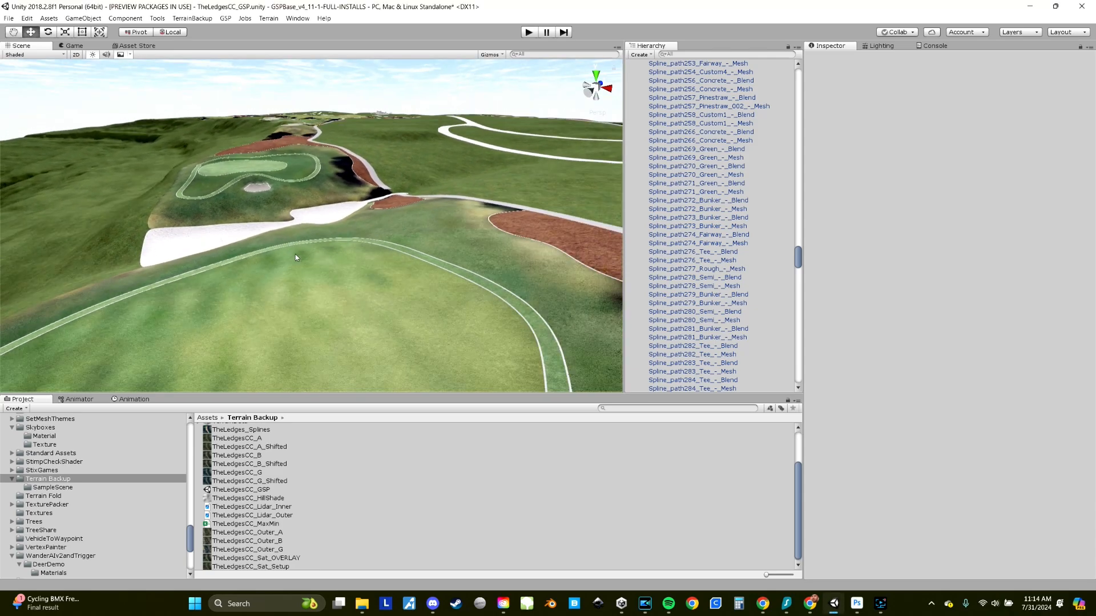
{"action": "scroll", "coordinate": [296, 255], "scroll_direction": "down", "scroll_amount": 3}
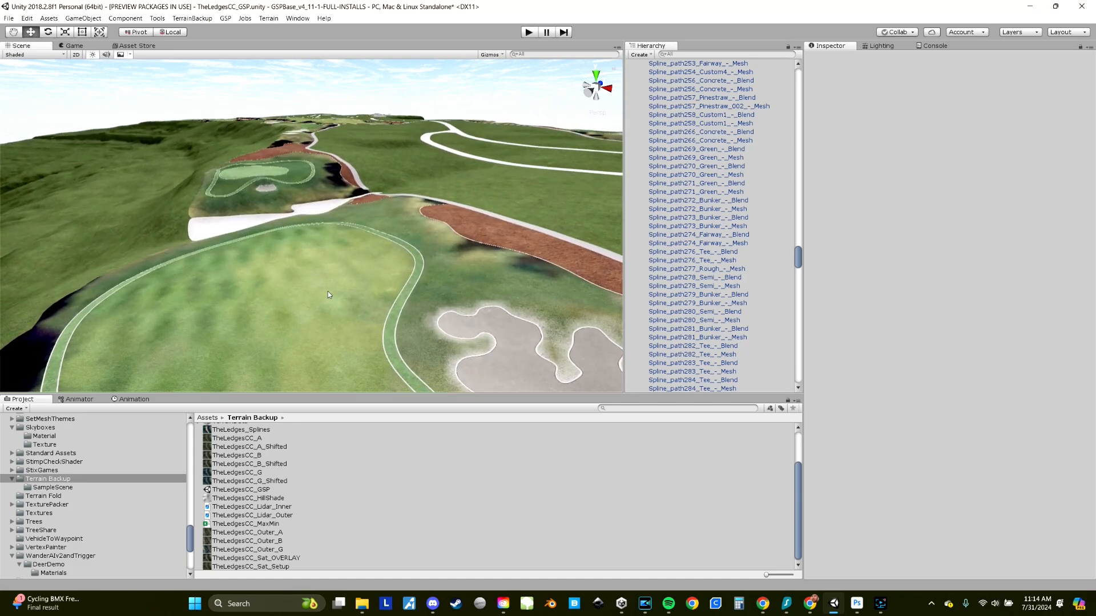
{"action": "scroll", "coordinate": [328, 295], "scroll_direction": "up", "scroll_amount": 8}
Select the fairway mesh and set its material's Red Base Color Tint to a light greenish grey, DADBD6
{"action": "left_click", "coordinate": [311, 278]}
{"action": "mouse_move", "coordinate": [336, 209]}
{"action": "right_mouse_down"}
{"action": "mouse_move", "coordinate": [335, 184]}
{"action": "mouse_move", "coordinate": [326, 195]}
{"action": "right_mouse_up"}
{"action": "right_click_drag", "start_coordinate": [329, 245], "coordinate": [336, 228]}
{"action": "middle_click_drag", "start_coordinate": [319, 319], "coordinate": [327, 301]}
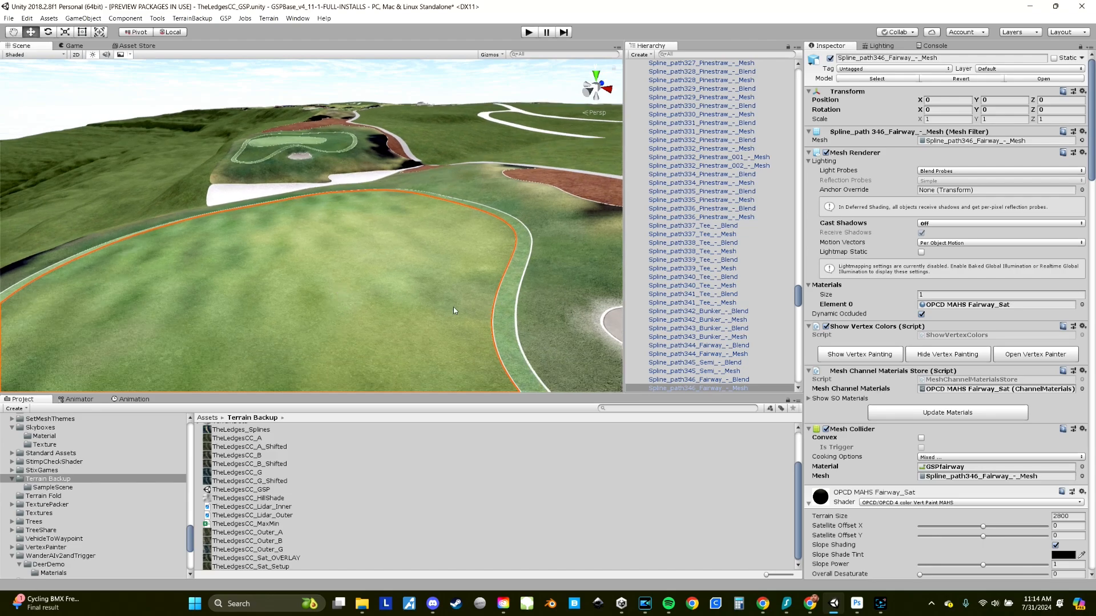
{"action": "scroll", "coordinate": [919, 415], "scroll_direction": "down", "scroll_amount": 5}
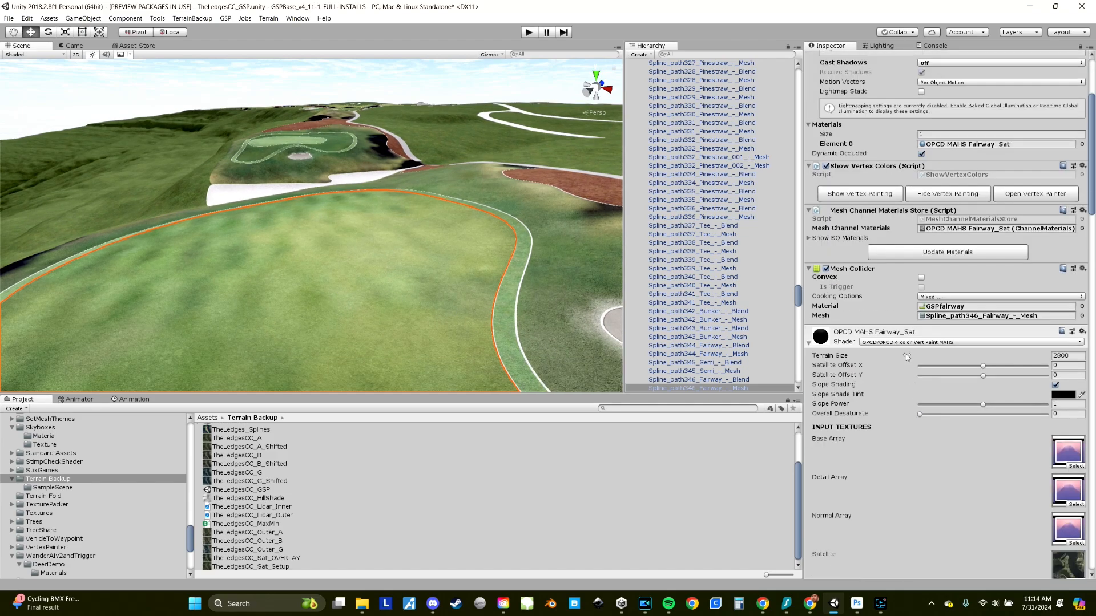
{"action": "scroll", "coordinate": [913, 365], "scroll_direction": "down", "scroll_amount": 15}
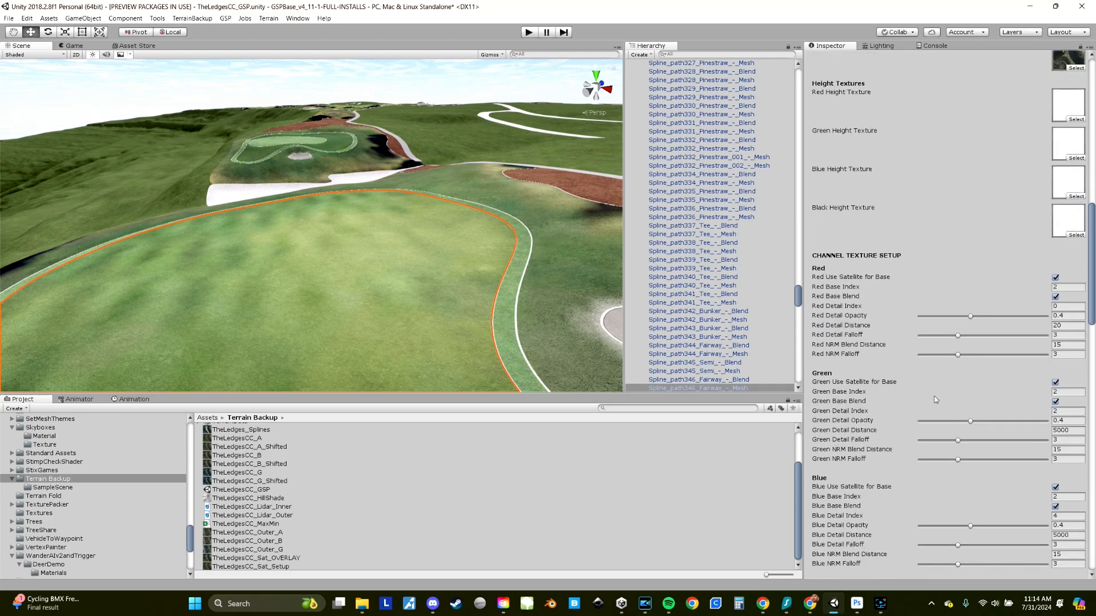
{"action": "scroll", "coordinate": [1014, 273], "scroll_direction": "up", "scroll_amount": 5}
{"action": "scroll", "coordinate": [1060, 215], "scroll_direction": "down", "scroll_amount": 20}
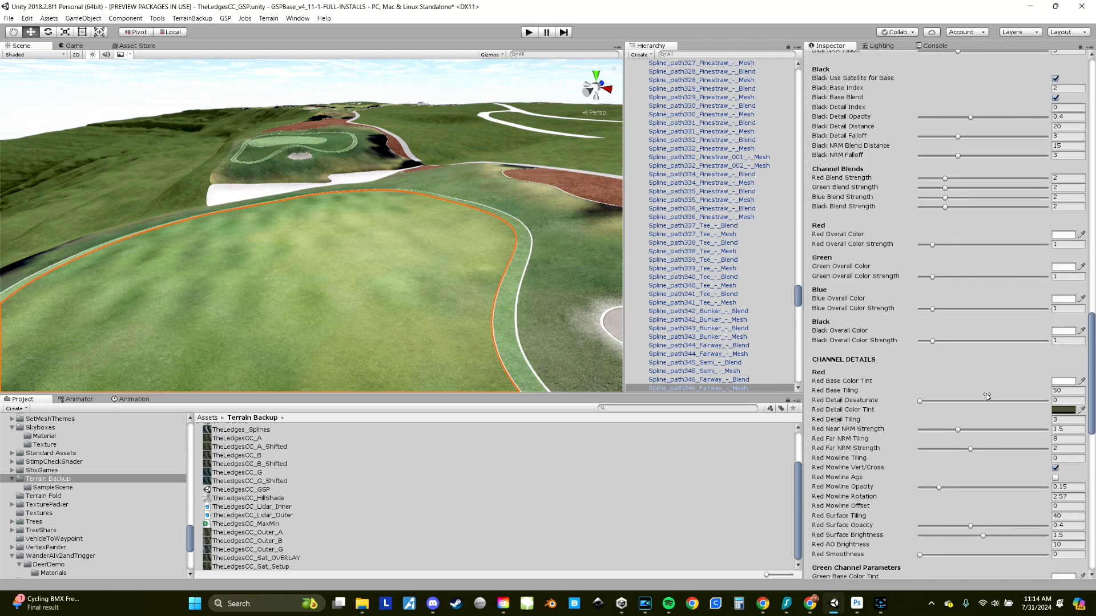
{"action": "left_click", "coordinate": [1057, 382]}
{"action": "left_click", "coordinate": [981, 187]}
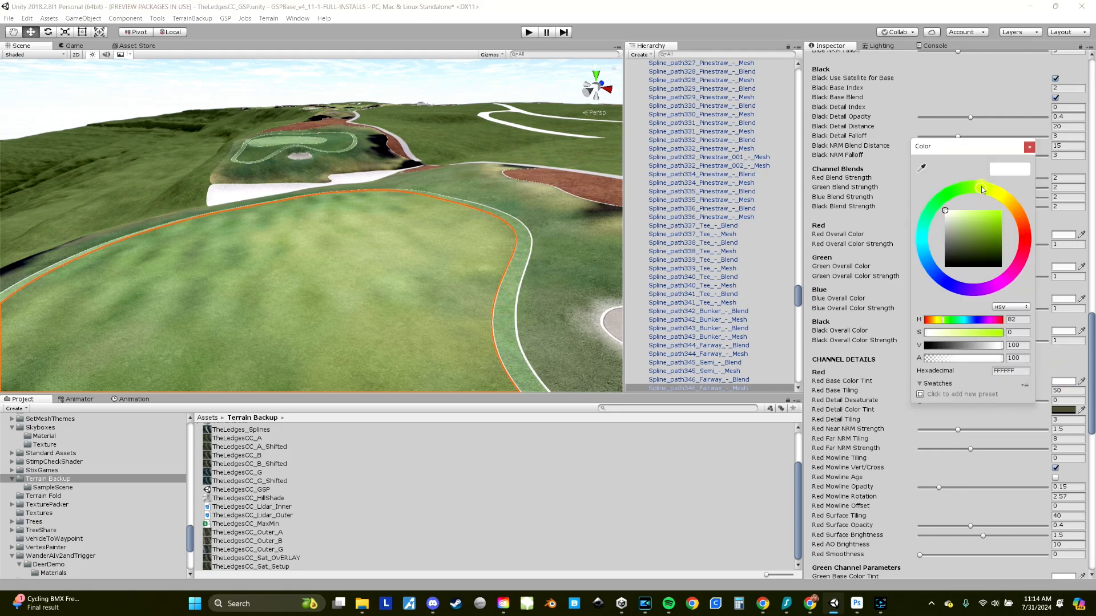
{"action": "left_click", "coordinate": [945, 218]}
{"action": "left_click_drag", "start_coordinate": [945, 218], "coordinate": [948, 218]}
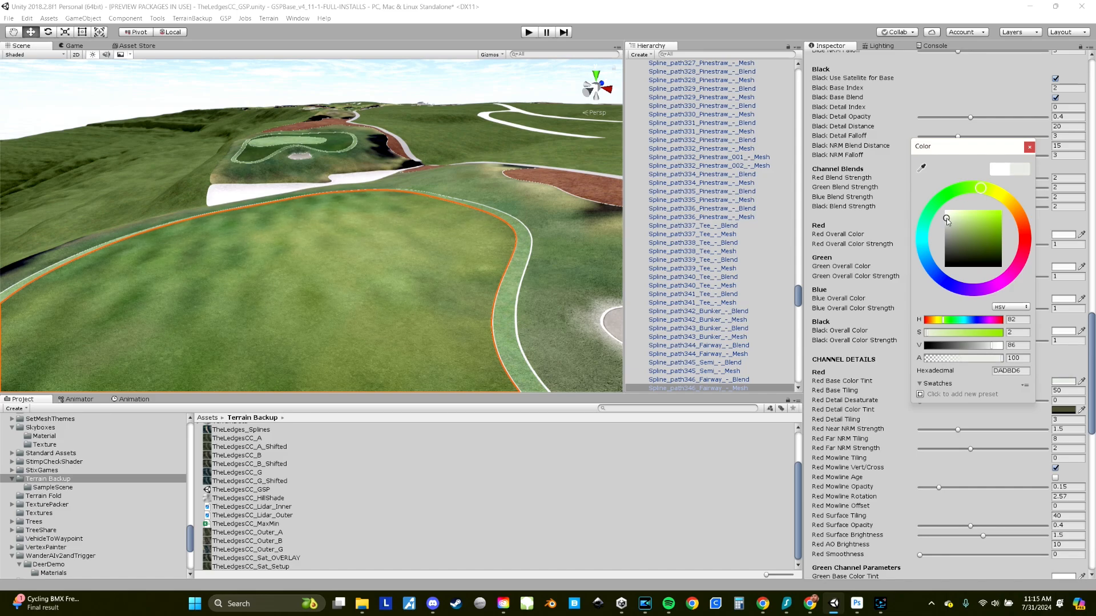
{"action": "left_click", "coordinate": [1029, 147]}
{"action": "scroll", "coordinate": [359, 218], "scroll_direction": "up", "scroll_amount": 4}
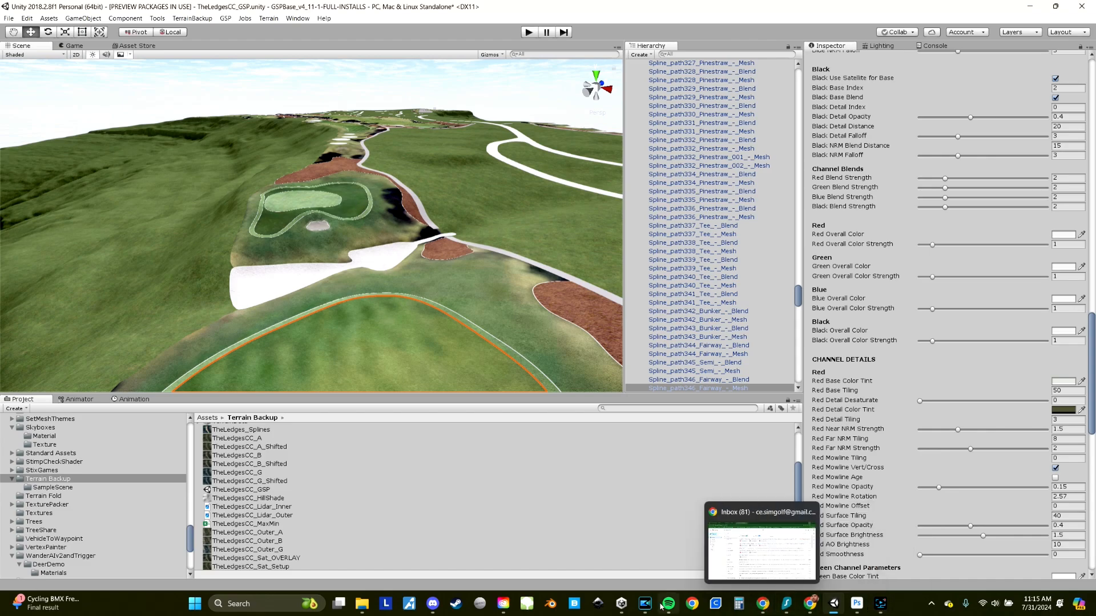
{"action": "left_click", "coordinate": [857, 603]}
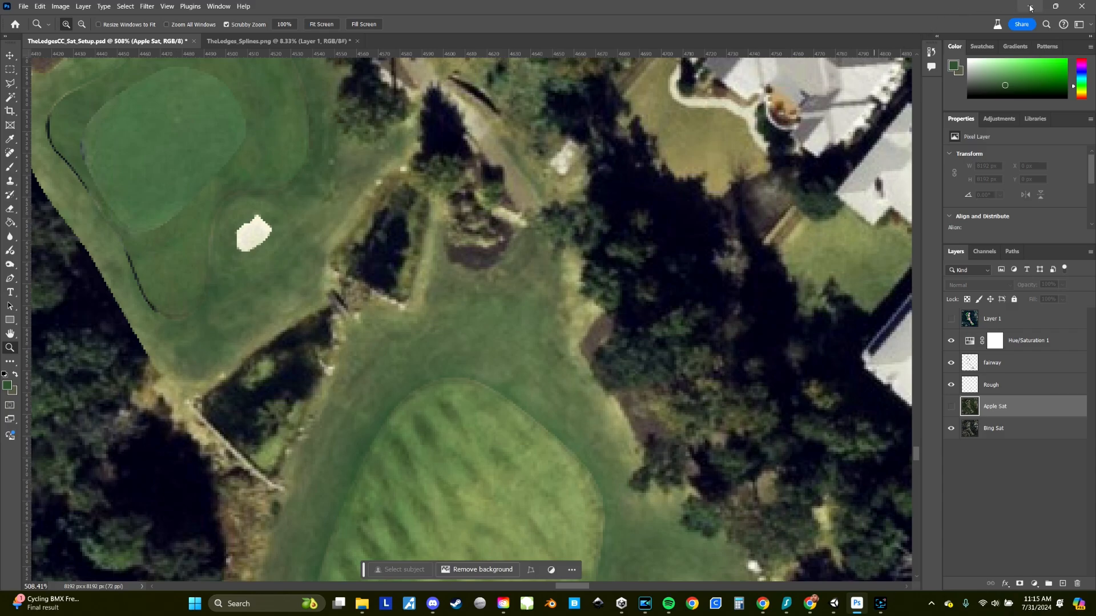
{"action": "left_click", "coordinate": [832, 603]}
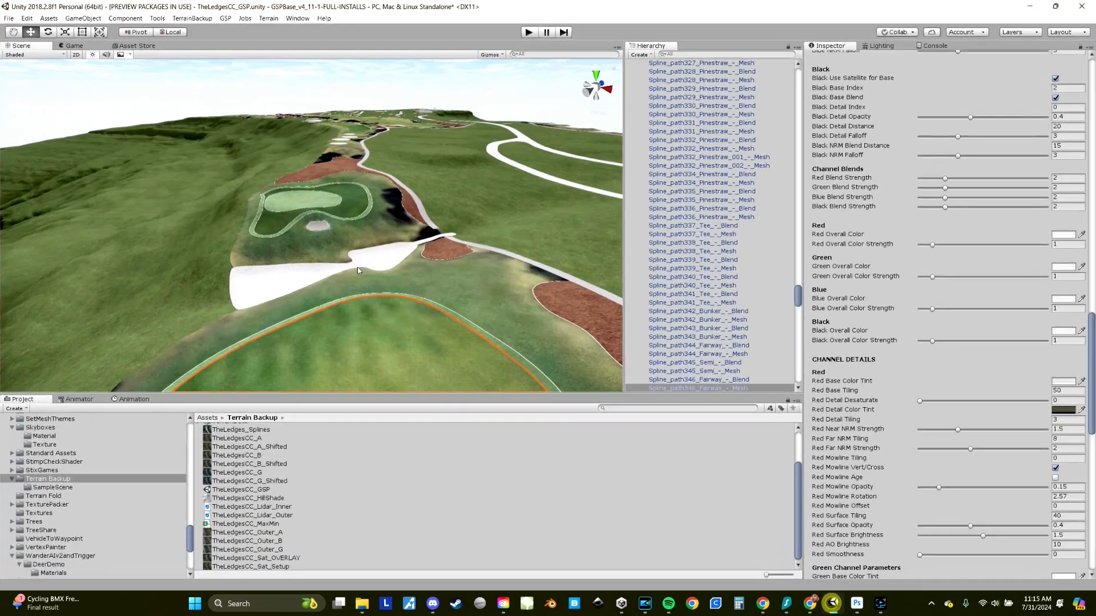
Select the rough mesh around the fairway and set its material's Red Base Color Tint to a muted yellow-green, B9C1A7
{"action": "middle_click_drag", "start_coordinate": [423, 301], "coordinate": [402, 238]}
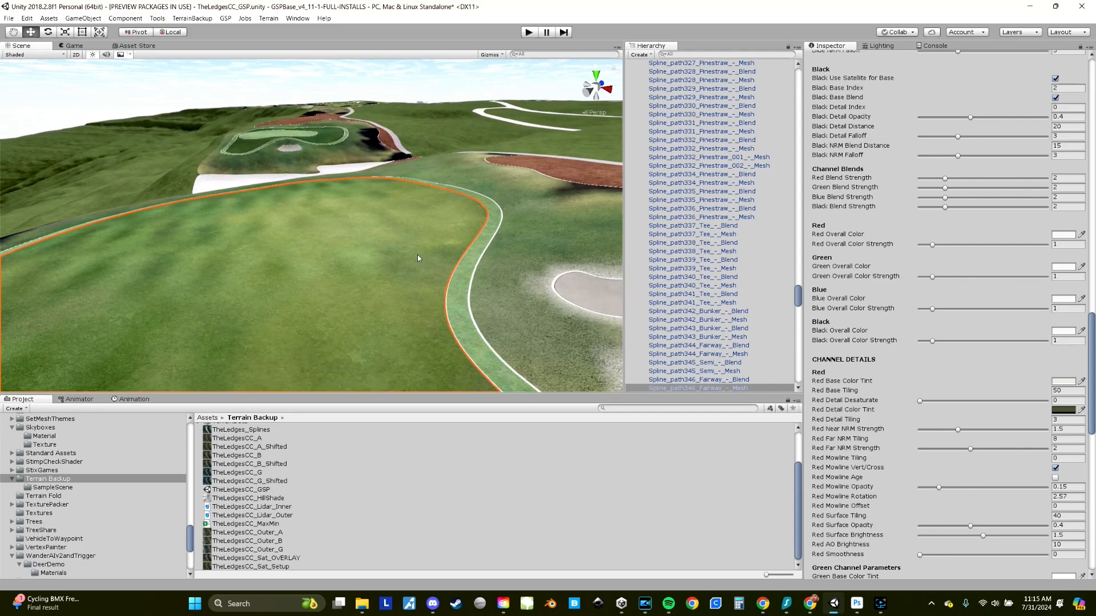
{"action": "left_click", "coordinate": [467, 323]}
{"action": "middle_click_drag", "start_coordinate": [467, 323], "coordinate": [453, 313]}
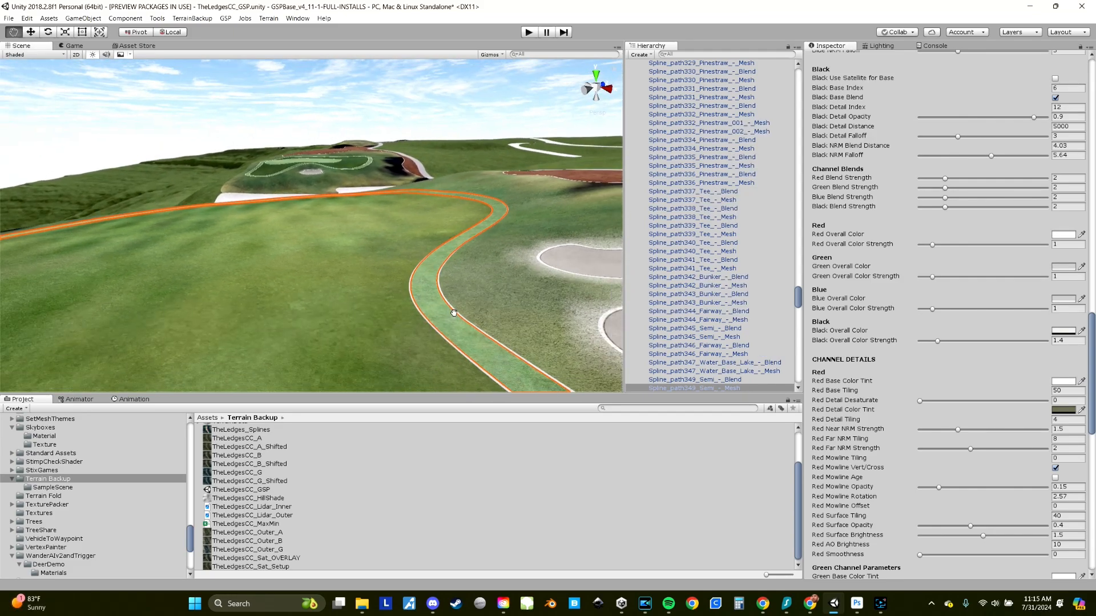
{"action": "left_click", "coordinate": [489, 295]}
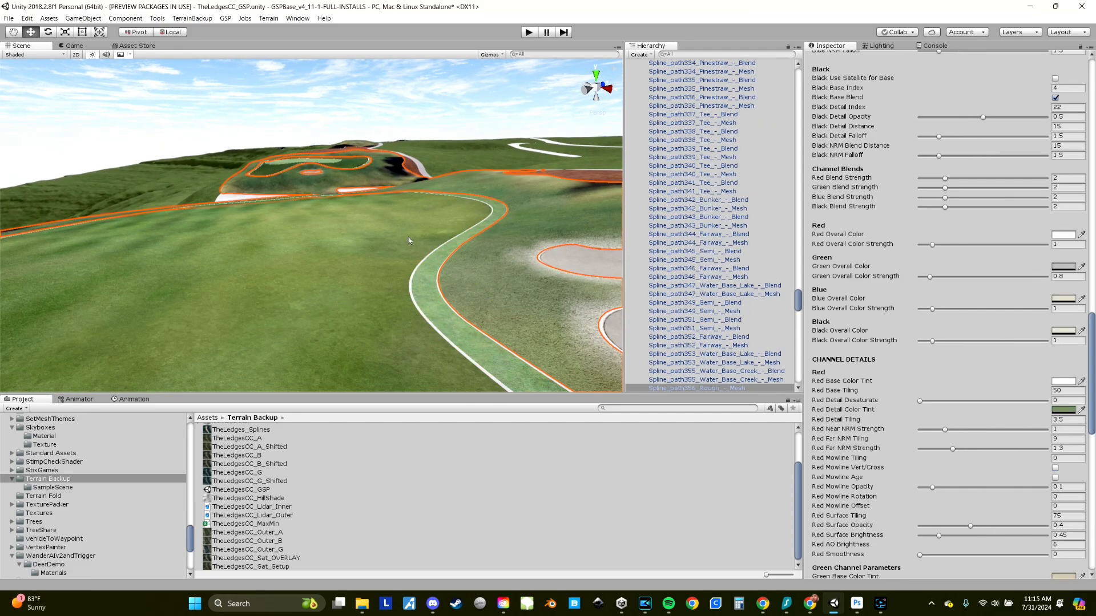
{"action": "scroll", "coordinate": [408, 240], "scroll_direction": "up", "scroll_amount": 5}
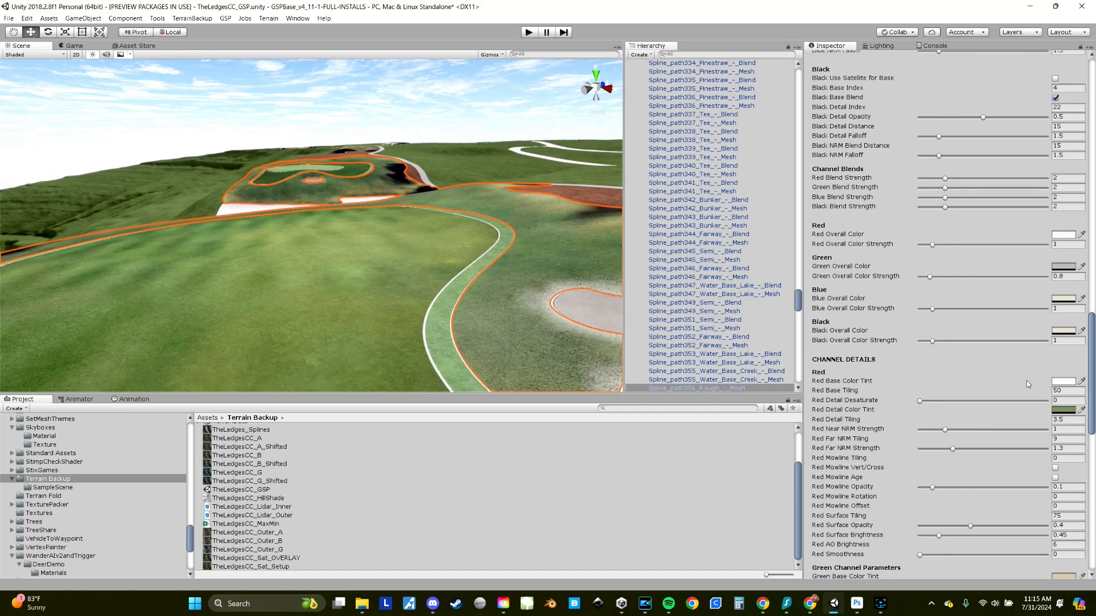
{"action": "left_click", "coordinate": [1061, 381]}
{"action": "left_click", "coordinate": [984, 191]}
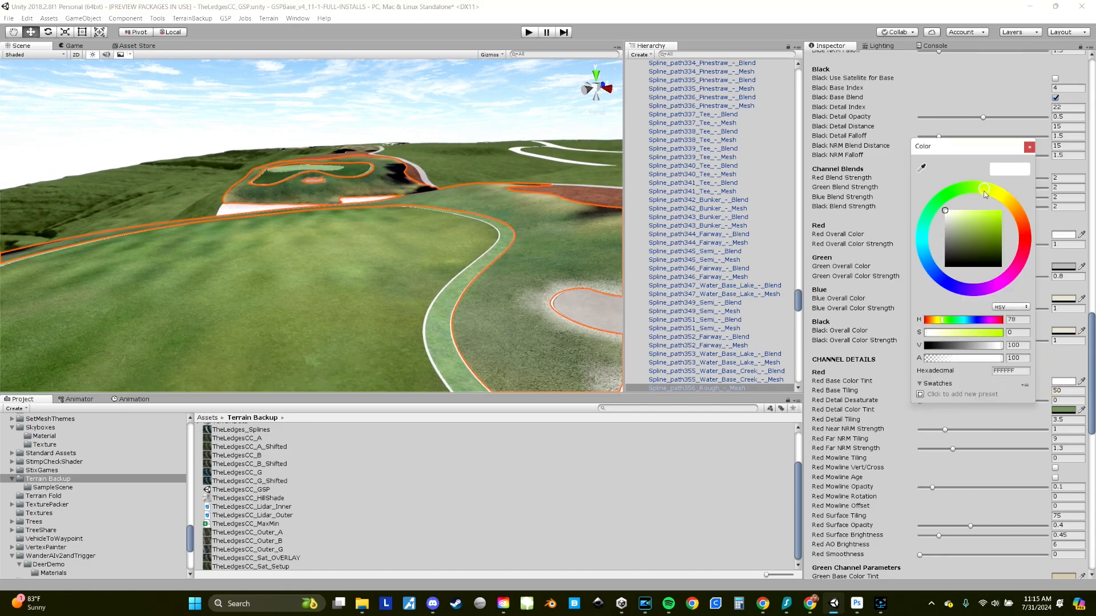
{"action": "left_click_drag", "start_coordinate": [960, 231], "coordinate": [949, 224]}
{"action": "left_click_drag", "start_coordinate": [949, 222], "coordinate": [953, 225]}
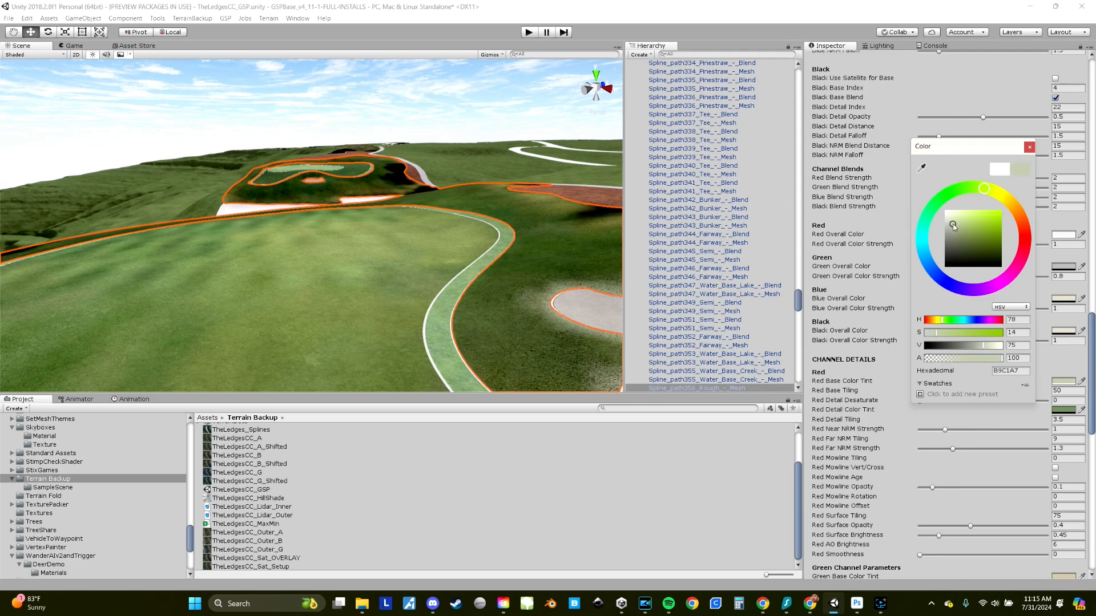
{"action": "left_click", "coordinate": [1029, 147]}
Select the semi-rough strip bordering the fairway and set its material's Red Overall Color to a muted yellow-green, C0C3A5
{"action": "left_click", "coordinate": [444, 367]}
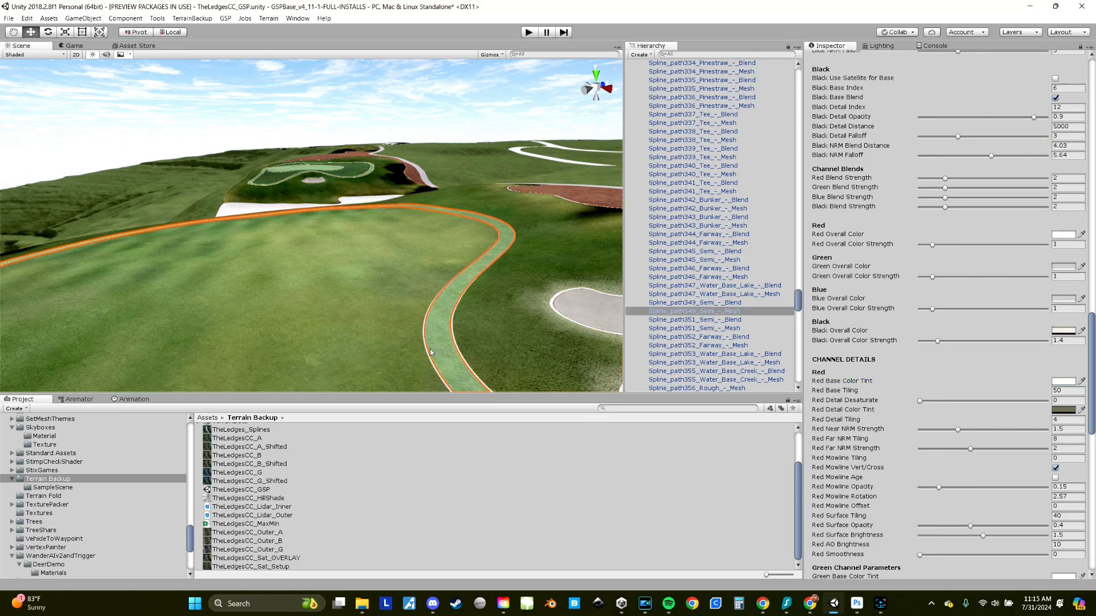
{"action": "middle_click_drag", "start_coordinate": [435, 344], "coordinate": [403, 345]}
{"action": "scroll", "coordinate": [408, 346], "scroll_direction": "up", "scroll_amount": 1}
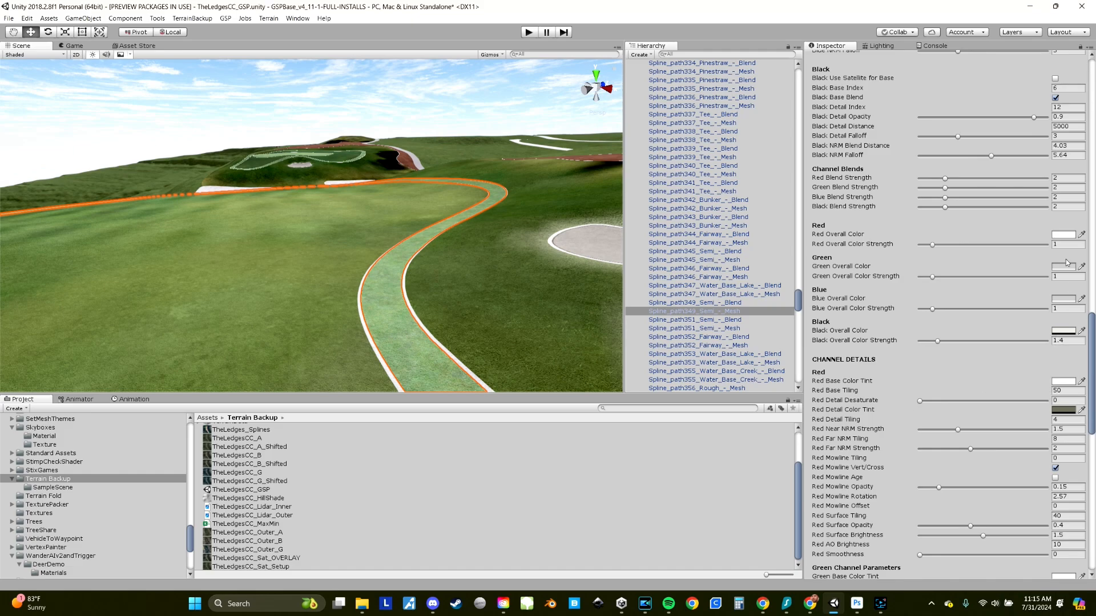
{"action": "left_click", "coordinate": [1064, 234]}
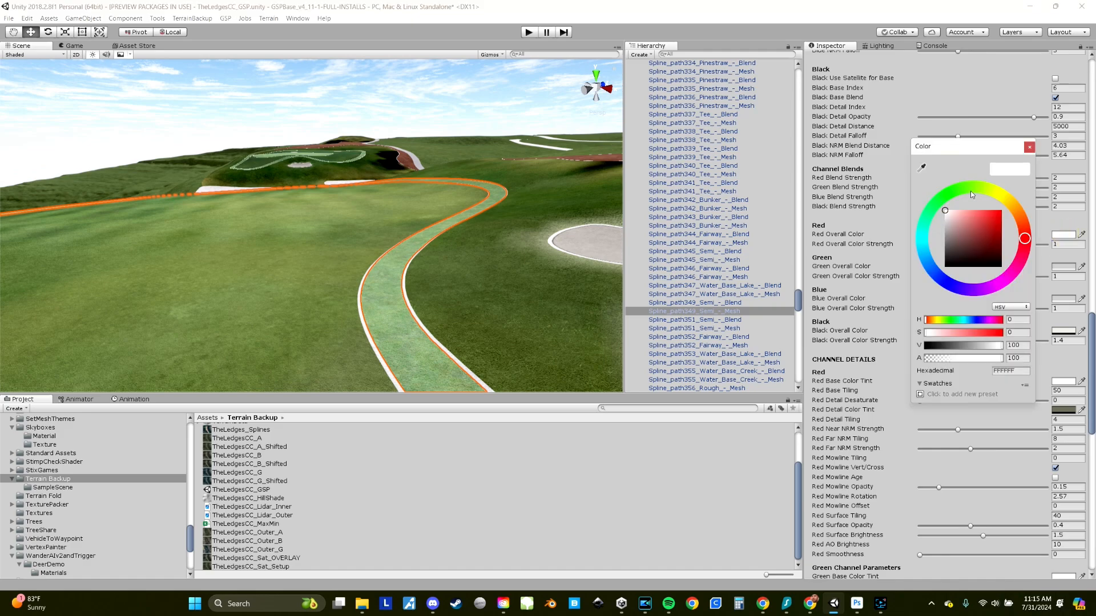
{"action": "left_click", "coordinate": [986, 192]}
{"action": "left_click_drag", "start_coordinate": [948, 214], "coordinate": [952, 227]}
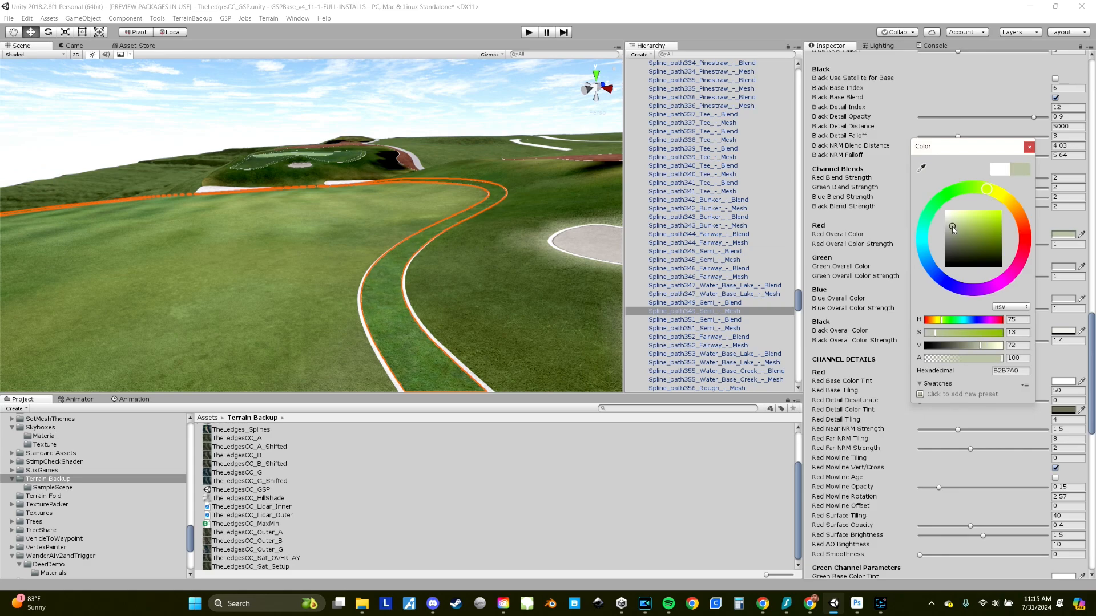
{"action": "left_click_drag", "start_coordinate": [987, 191], "coordinate": [993, 196]}
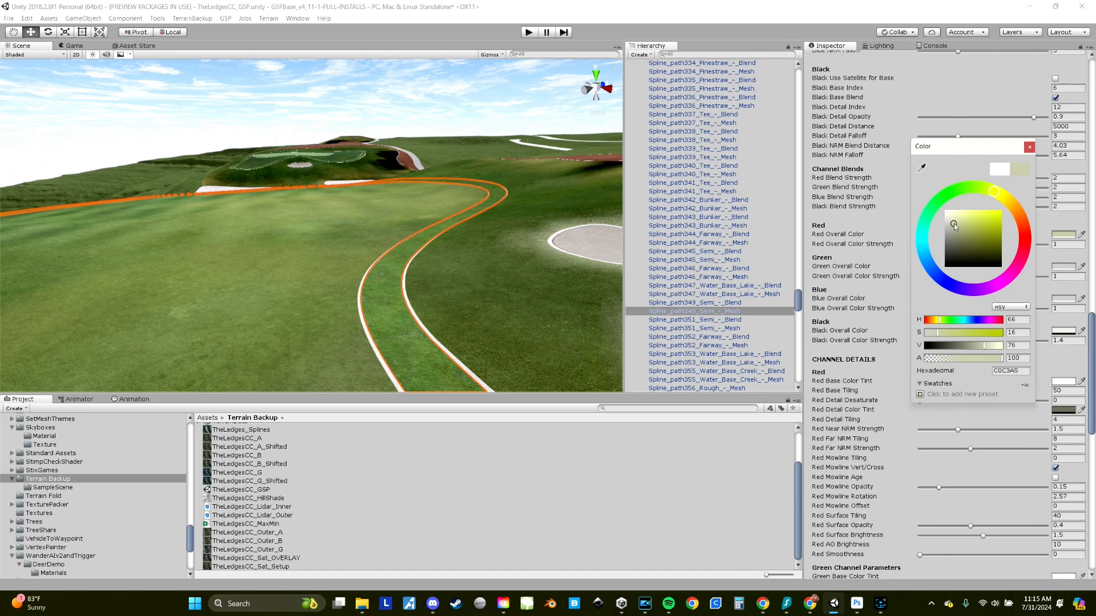
Update the materials of the blend meshes along the semi-rough's fairway and rough edges, then deselect everything
{"action": "left_click", "coordinate": [377, 354]}
{"action": "left_click", "coordinate": [377, 355]}
{"action": "left_click", "coordinate": [912, 392]}
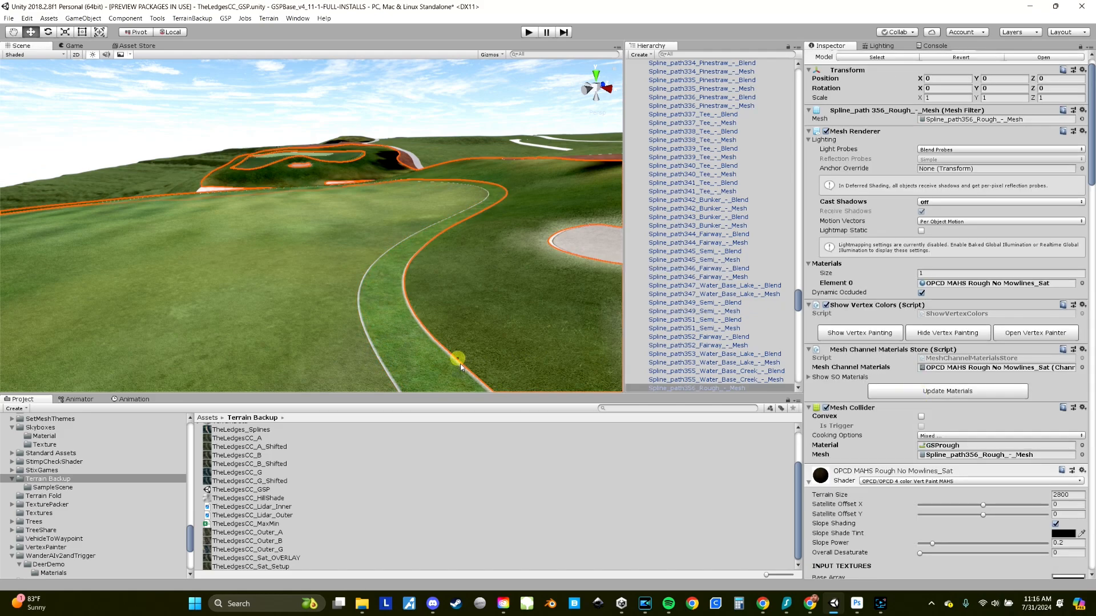
{"action": "left_click", "coordinate": [460, 365]}
{"action": "left_click", "coordinate": [886, 391]}
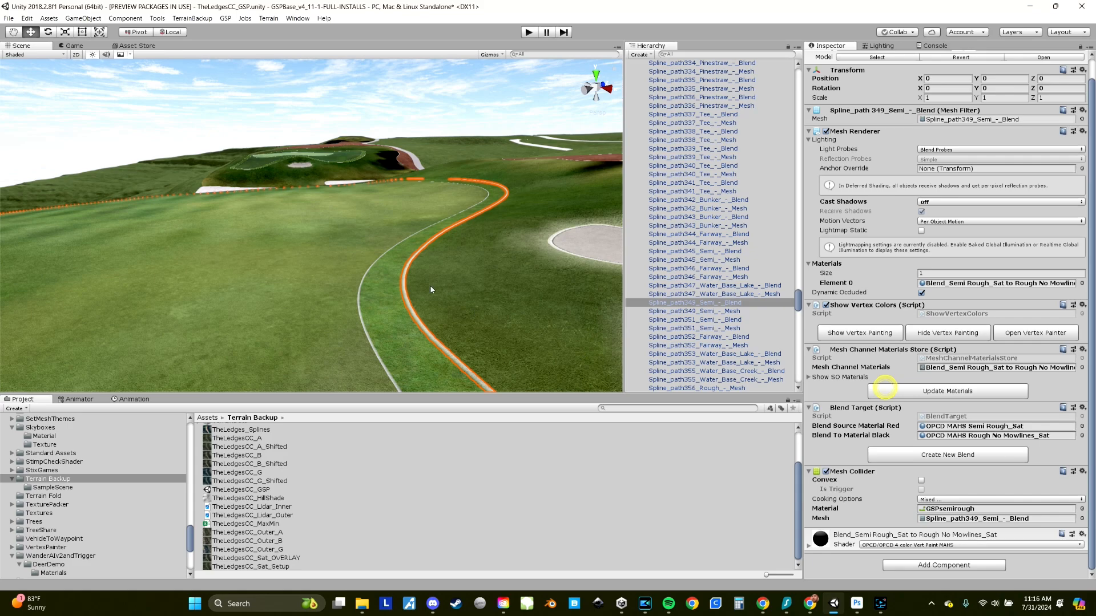
{"action": "left_click", "coordinate": [439, 117]}
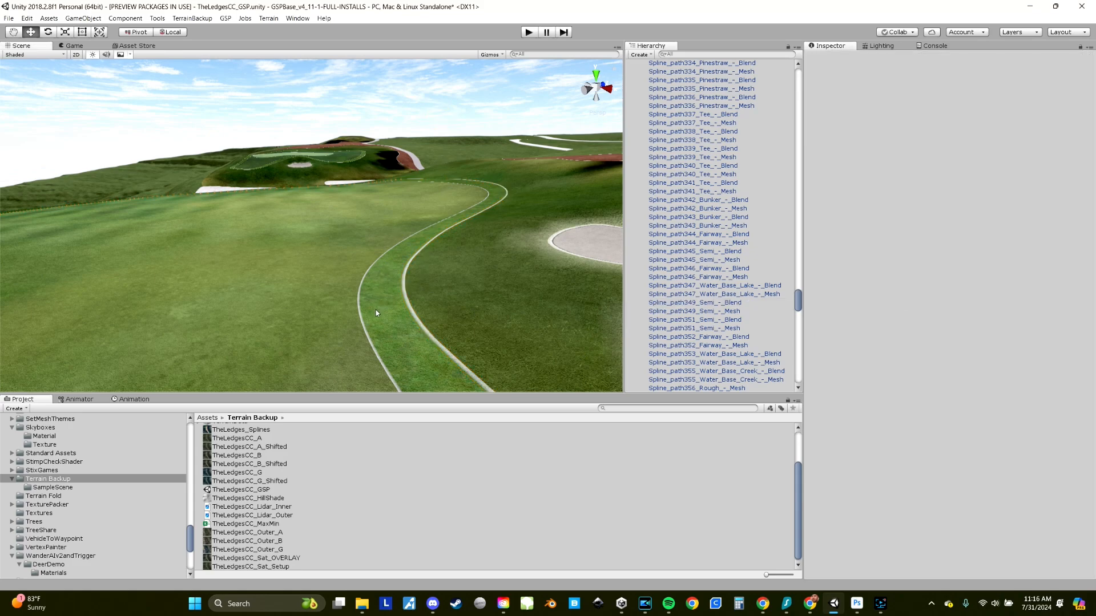
Open the Material Channel Editor and assign the fairway mesh's material, OPCD MAHS Fairway_Sat, as the source material
{"action": "scroll", "coordinate": [377, 317], "scroll_direction": "up", "scroll_amount": 5}
{"action": "middle_click_drag", "start_coordinate": [614, 358], "coordinate": [608, 354]}
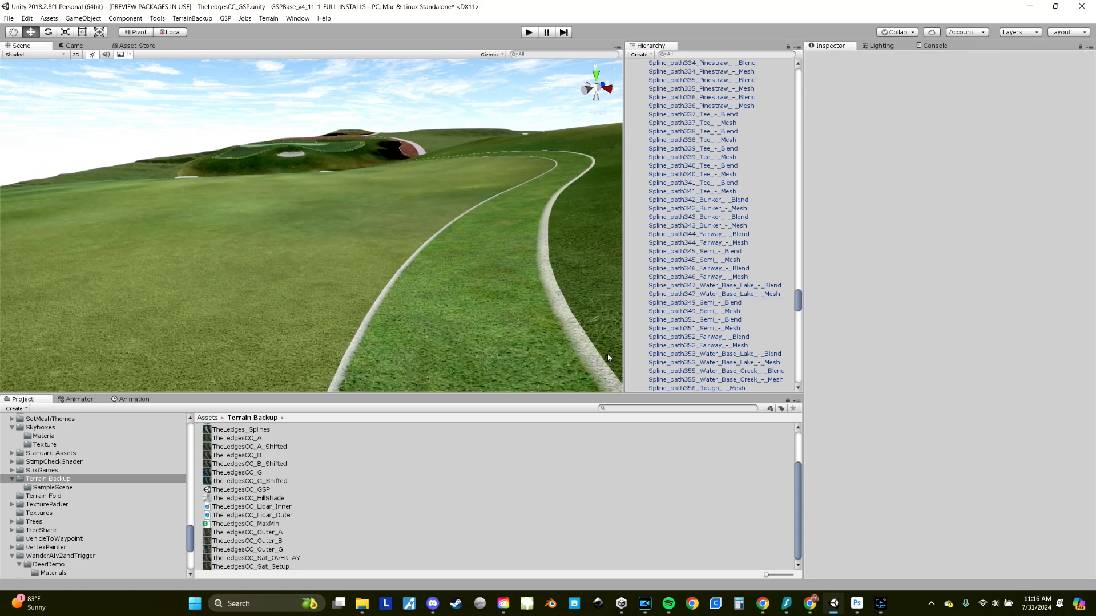
{"action": "right_click_drag", "start_coordinate": [443, 307], "coordinate": [444, 330]}
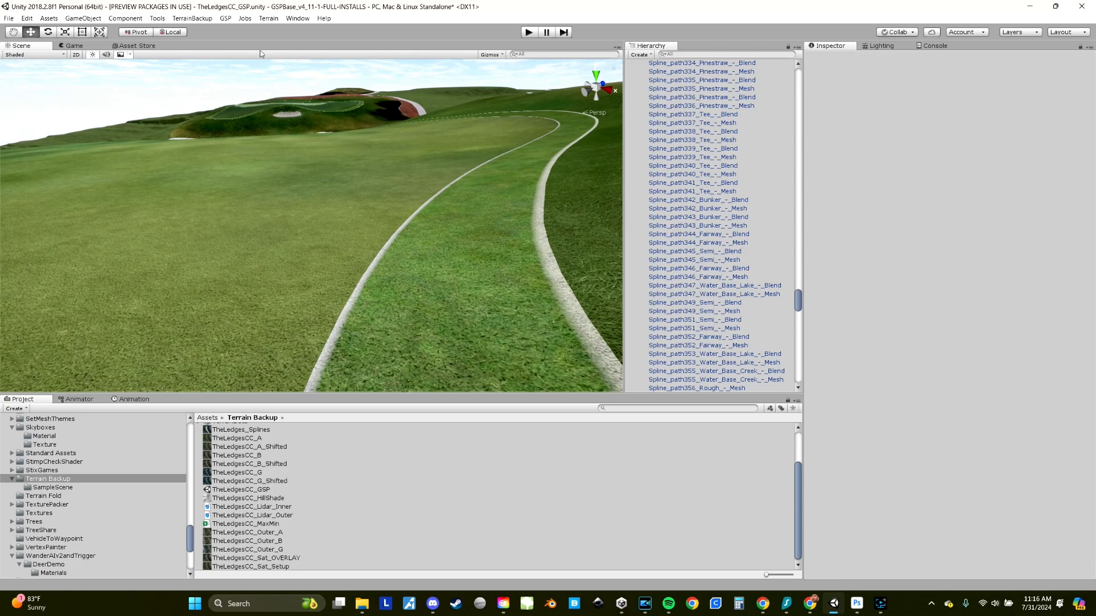
{"action": "left_click", "coordinate": [225, 18]}
{"action": "left_click", "coordinate": [269, 79]}
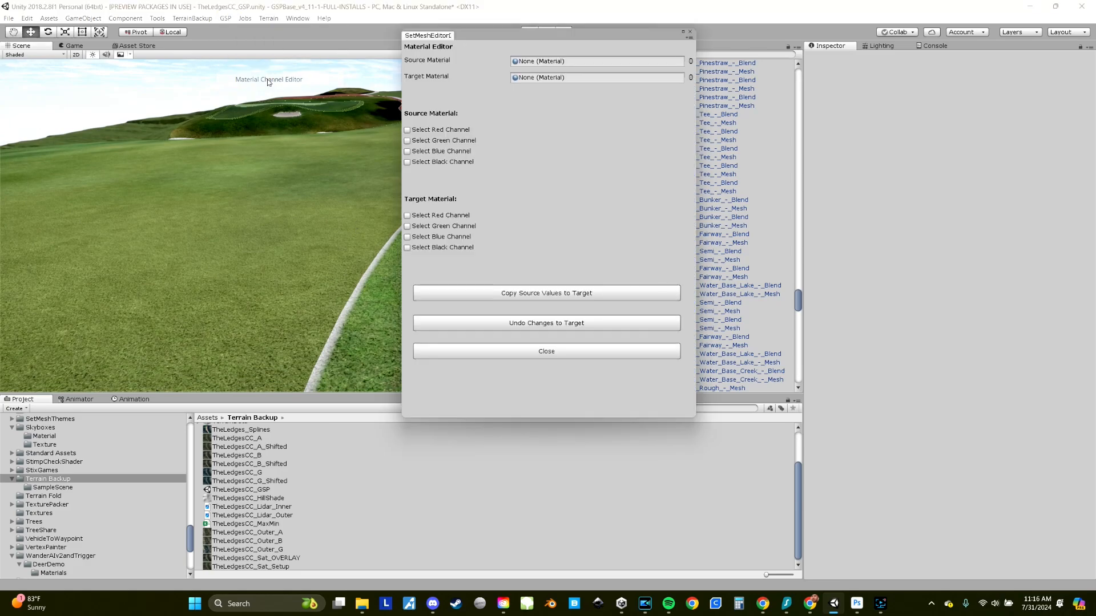
{"action": "left_click_drag", "start_coordinate": [465, 39], "coordinate": [766, 174]}
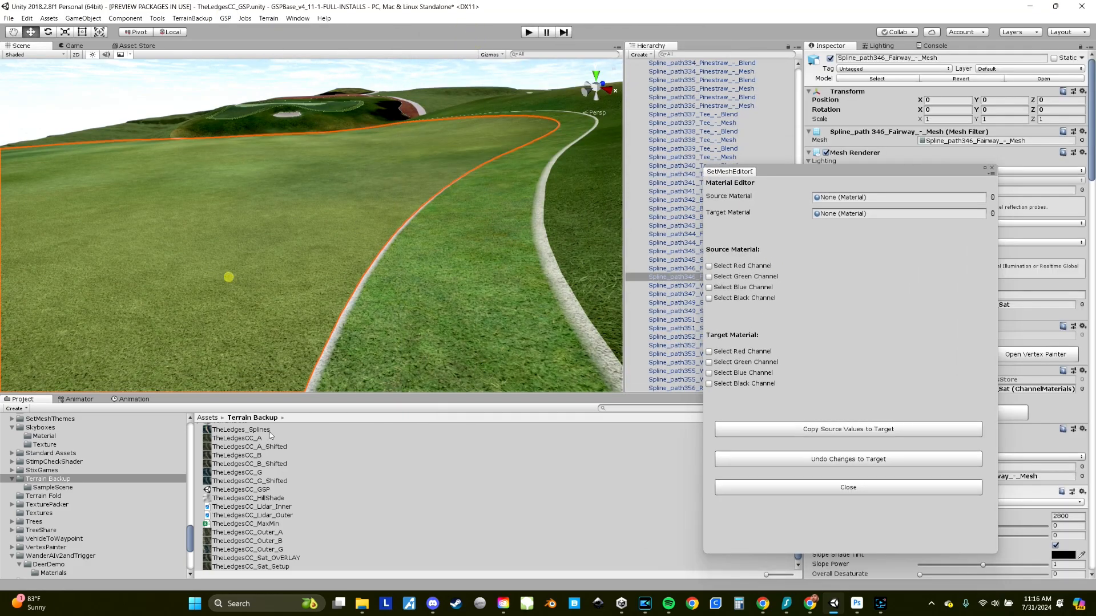
{"action": "left_click_drag", "start_coordinate": [878, 174], "coordinate": [752, 194]}
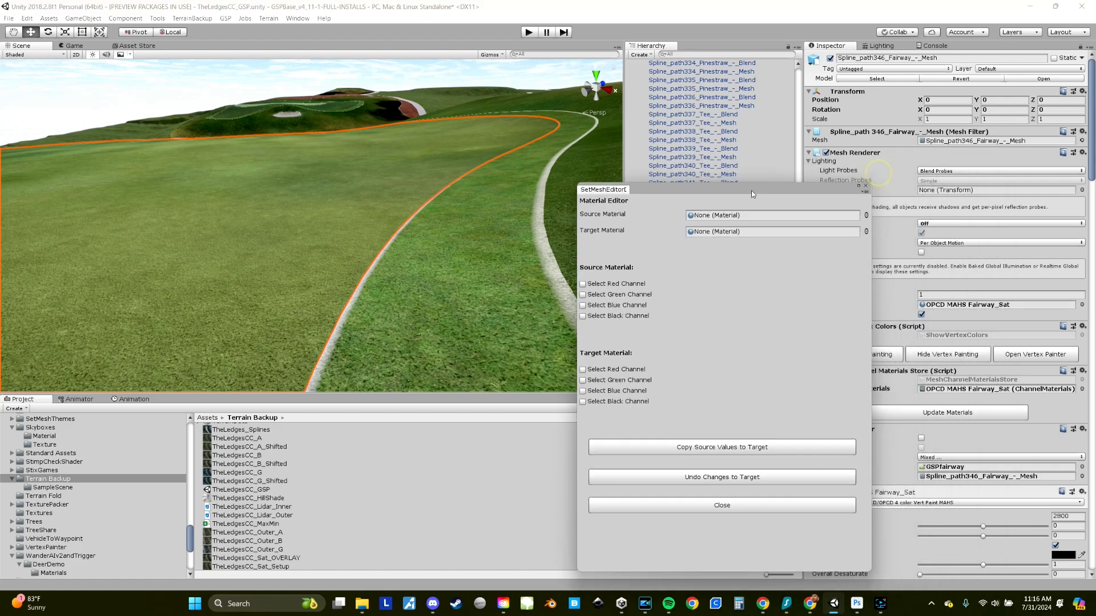
{"action": "left_click", "coordinate": [981, 304]}
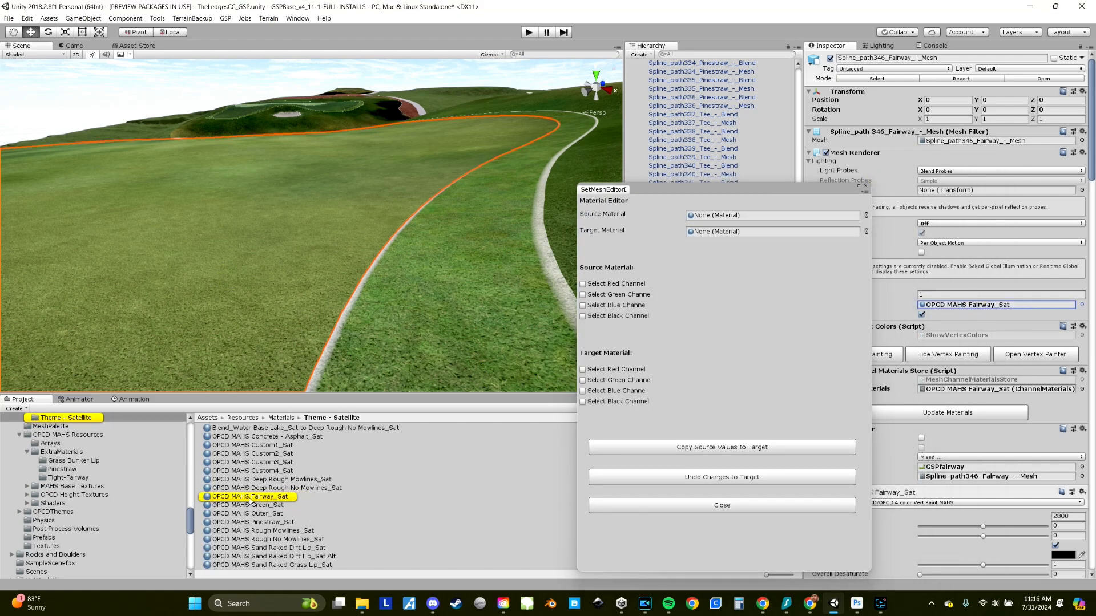
{"action": "left_click_drag", "start_coordinate": [249, 502], "coordinate": [706, 216]}
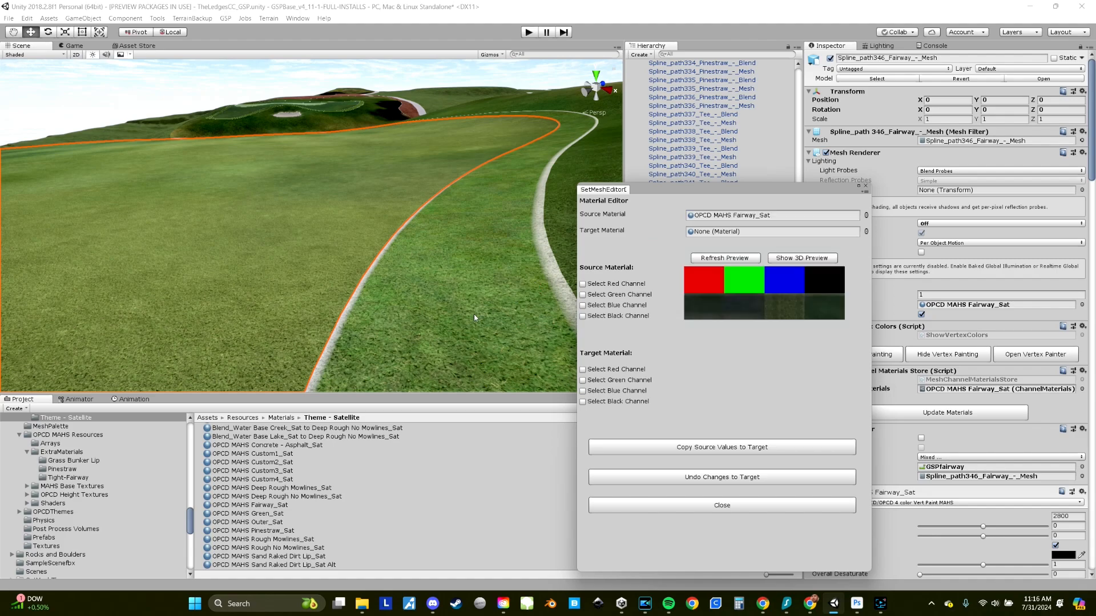
Assign the fairway edge blend mesh's material, Blend_Fairway_Sat to Semi Rough_Sat, as the channel editor's target material
{"action": "left_click", "coordinate": [342, 327]}
{"action": "left_click", "coordinate": [956, 302]}
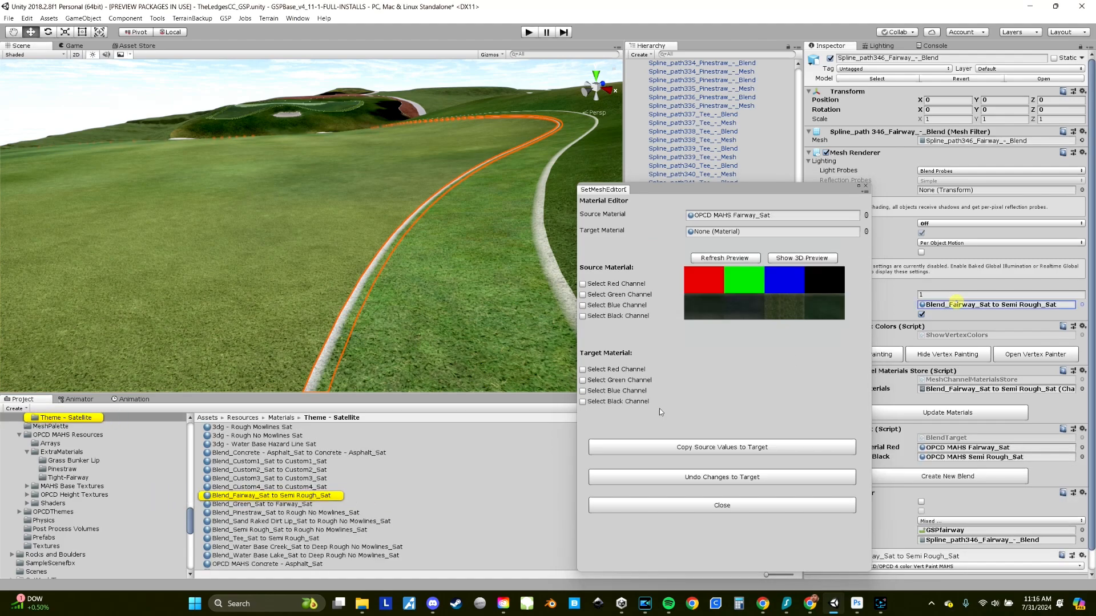
{"action": "left_click_drag", "start_coordinate": [329, 496], "coordinate": [745, 232]}
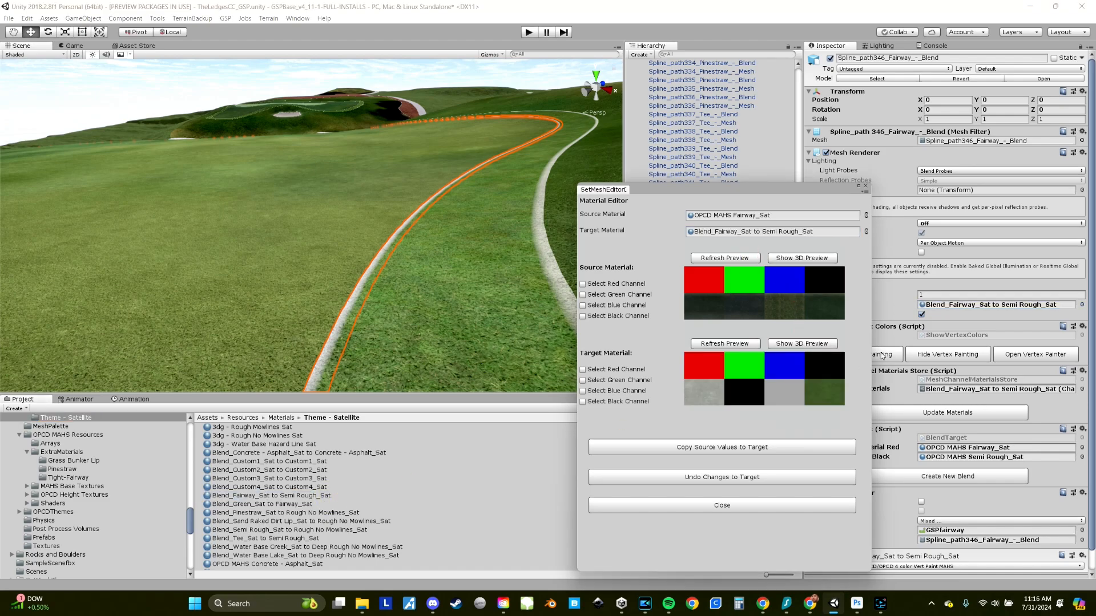
{"action": "left_click", "coordinate": [927, 356]}
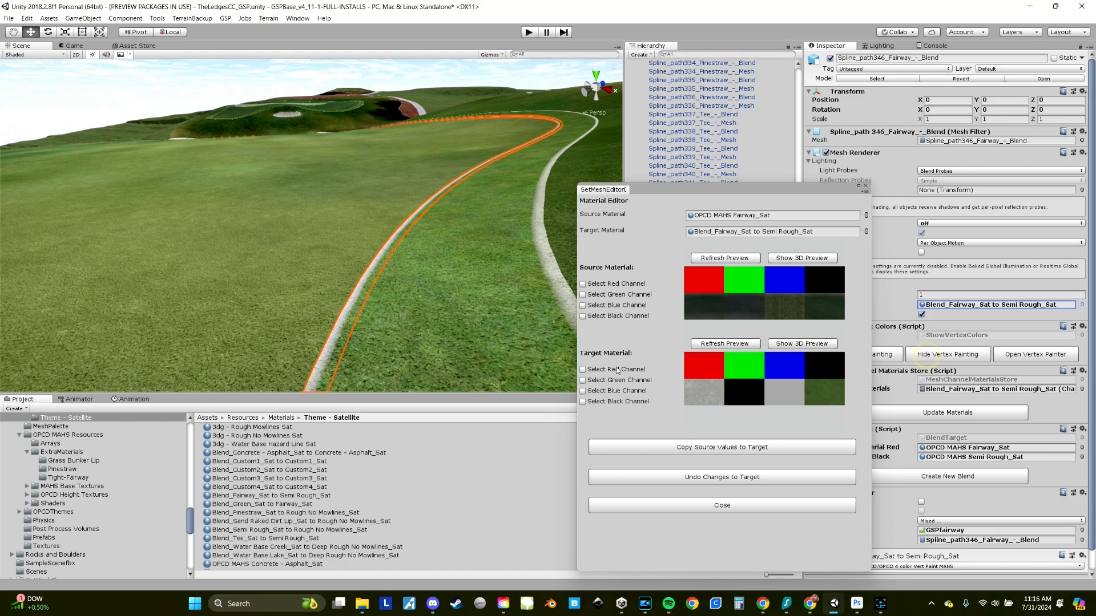
Copy the red channel values from the fairway material to the red channel of the fairway-to-semi-rough blend material
{"action": "left_click", "coordinate": [613, 369]}
{"action": "left_click", "coordinate": [606, 282]}
{"action": "left_click", "coordinate": [671, 445]}
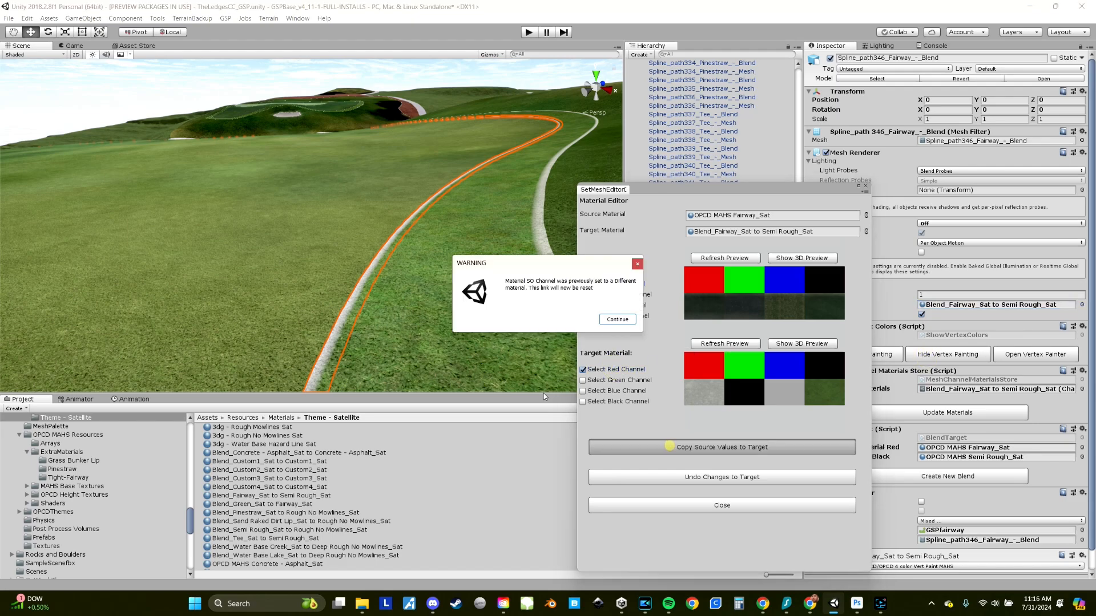
{"action": "left_click", "coordinate": [619, 318]}
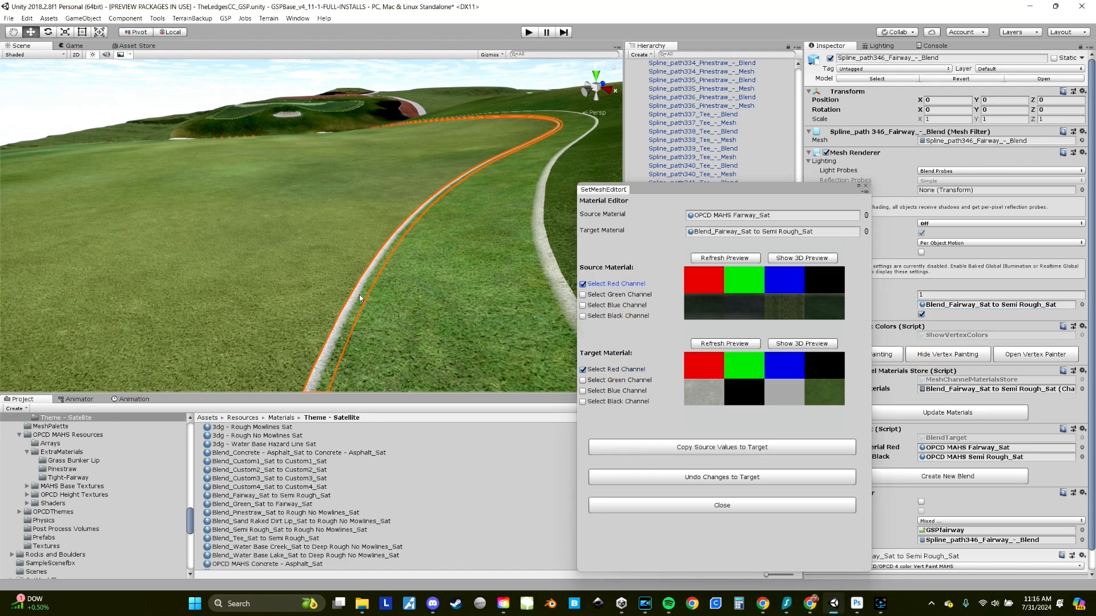
Check the vertex painting on the fairway mesh and its edge blend mesh, hiding the preview after each check
{"action": "left_click", "coordinate": [328, 321]}
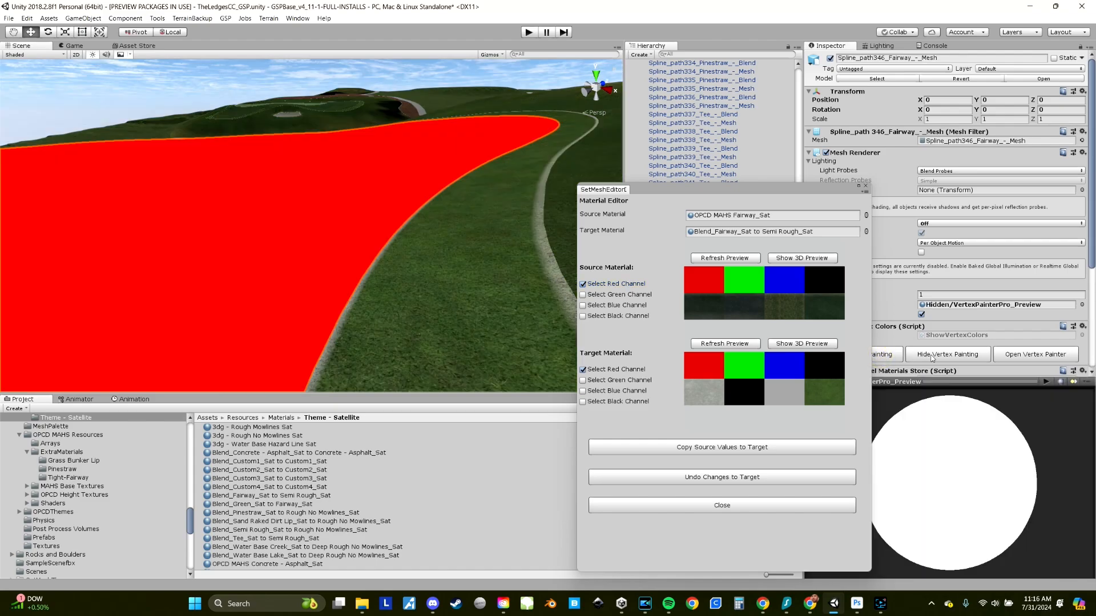
{"action": "left_click", "coordinate": [931, 355]}
{"action": "left_click", "coordinate": [339, 328]}
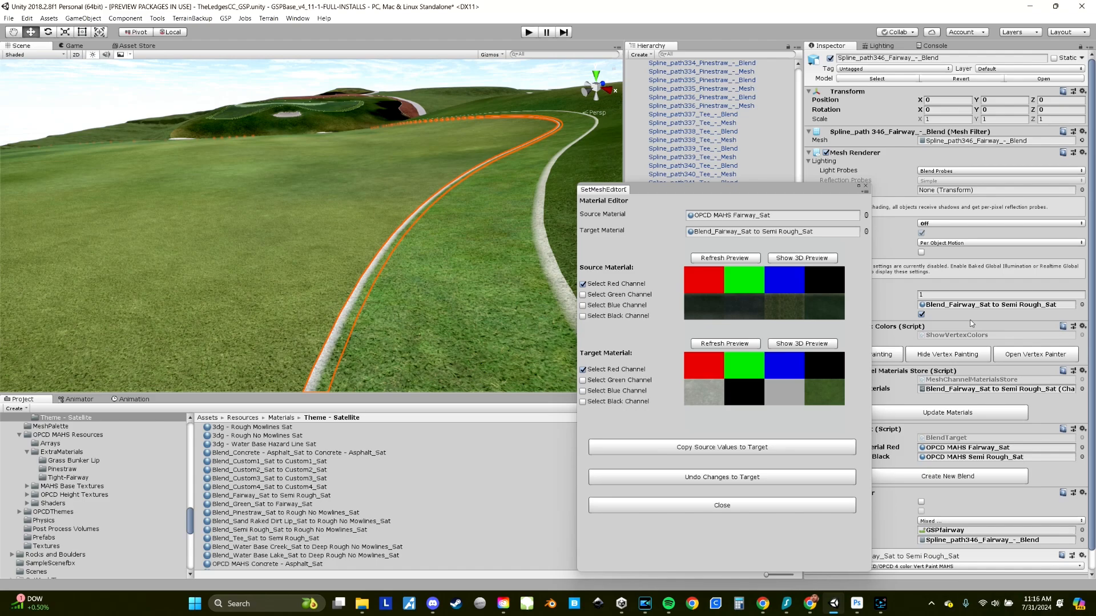
{"action": "left_click", "coordinate": [974, 306]}
{"action": "left_click", "coordinate": [876, 353]}
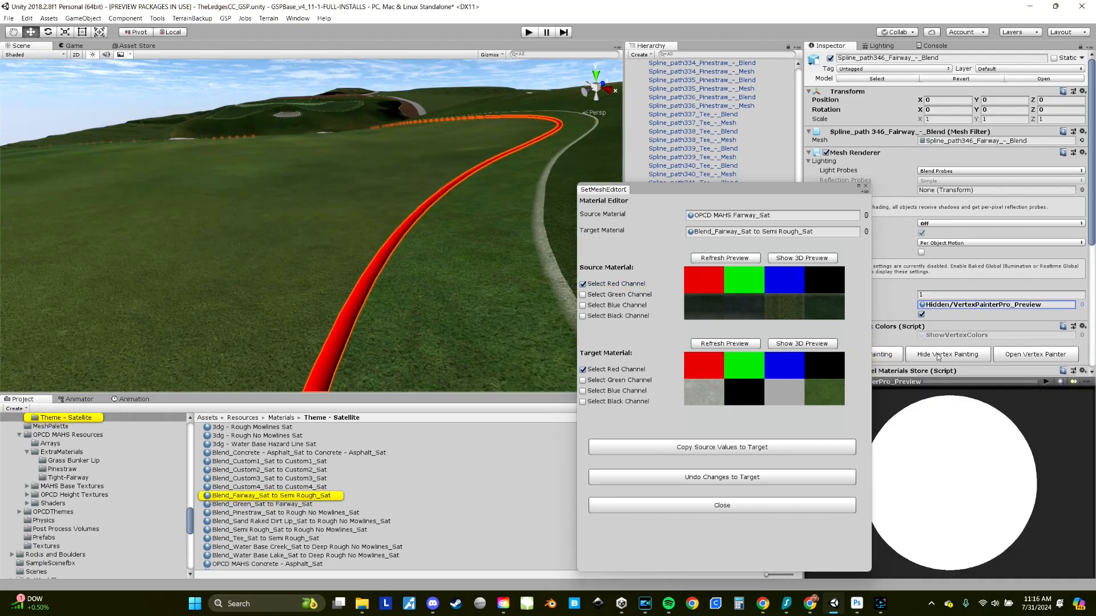
{"action": "left_click", "coordinate": [947, 354]}
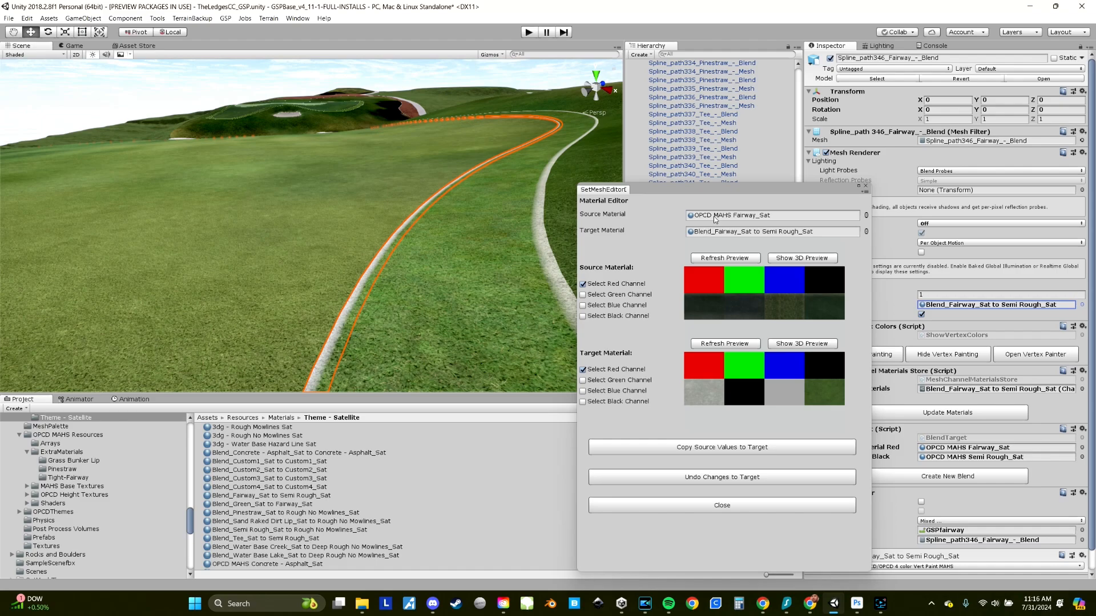
Repeat the red channel copy from the fairway material to the blend material and close the channel editor
{"action": "left_click", "coordinate": [689, 447]}
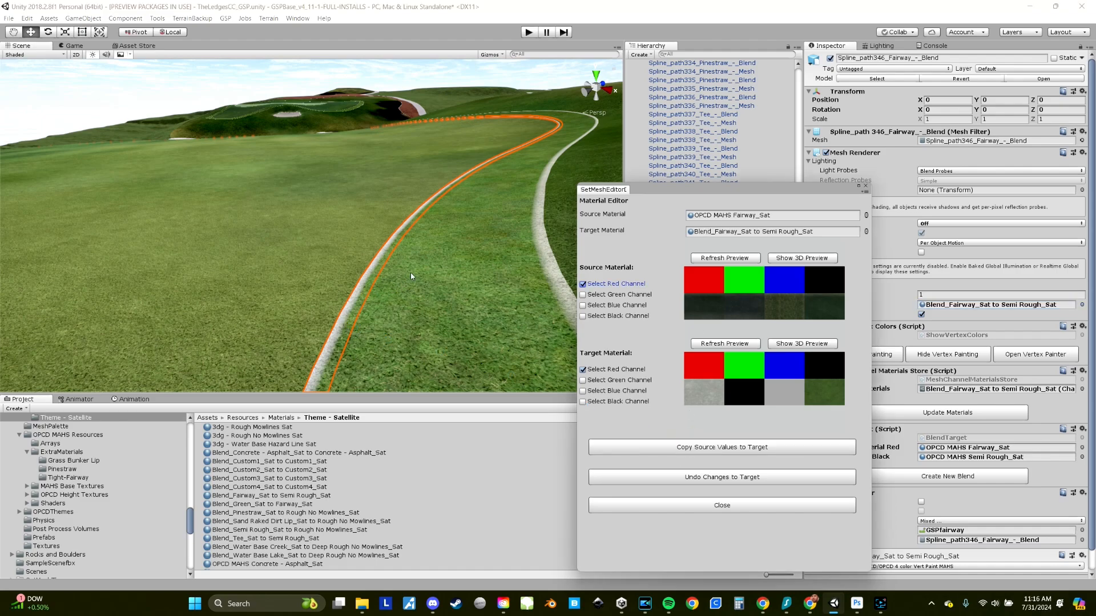
{"action": "left_click", "coordinate": [359, 298]}
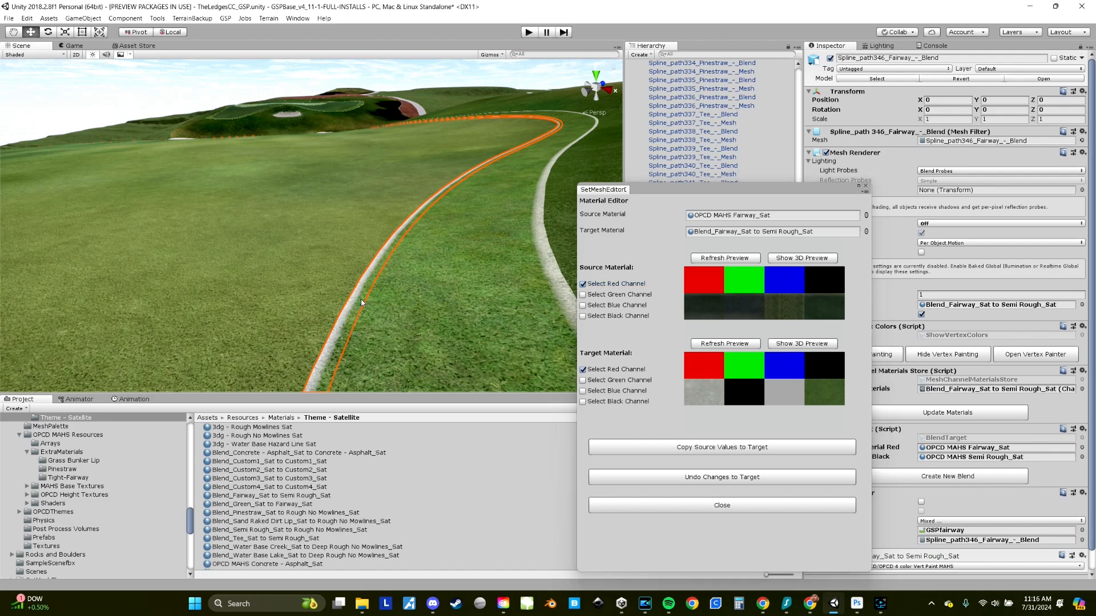
{"action": "left_click", "coordinate": [867, 186]}
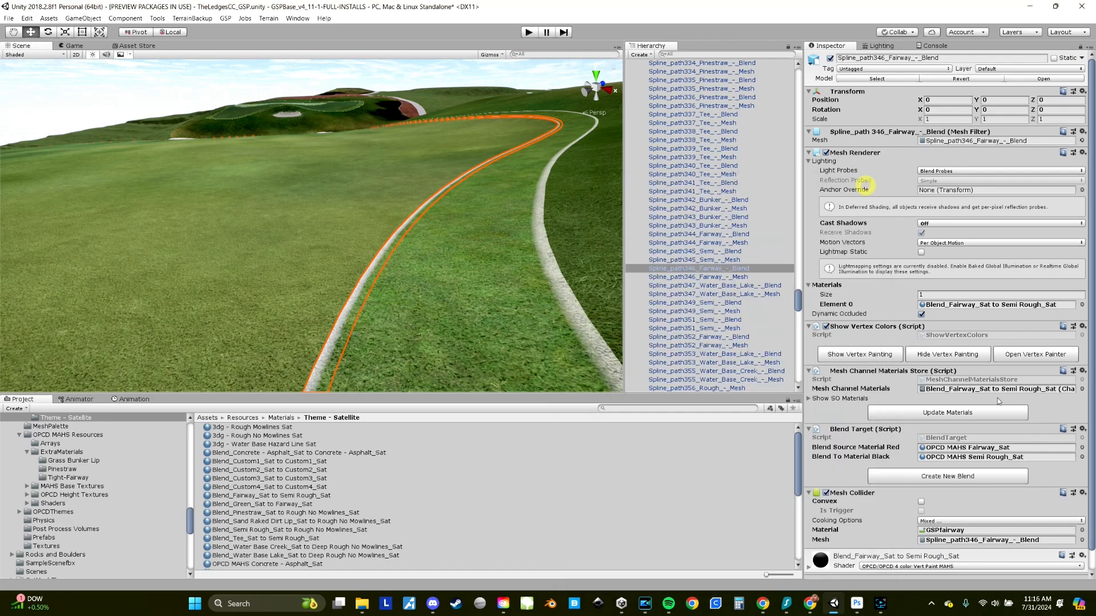
Locate the satellite overlay texture through the fairway material and assign TheLedgesCC_Sat_OVERLAY as the Satellite texture of Blend_Fairway_Sat to Semi Rough_Sat
{"action": "scroll", "coordinate": [1003, 434], "scroll_direction": "down", "scroll_amount": 1}
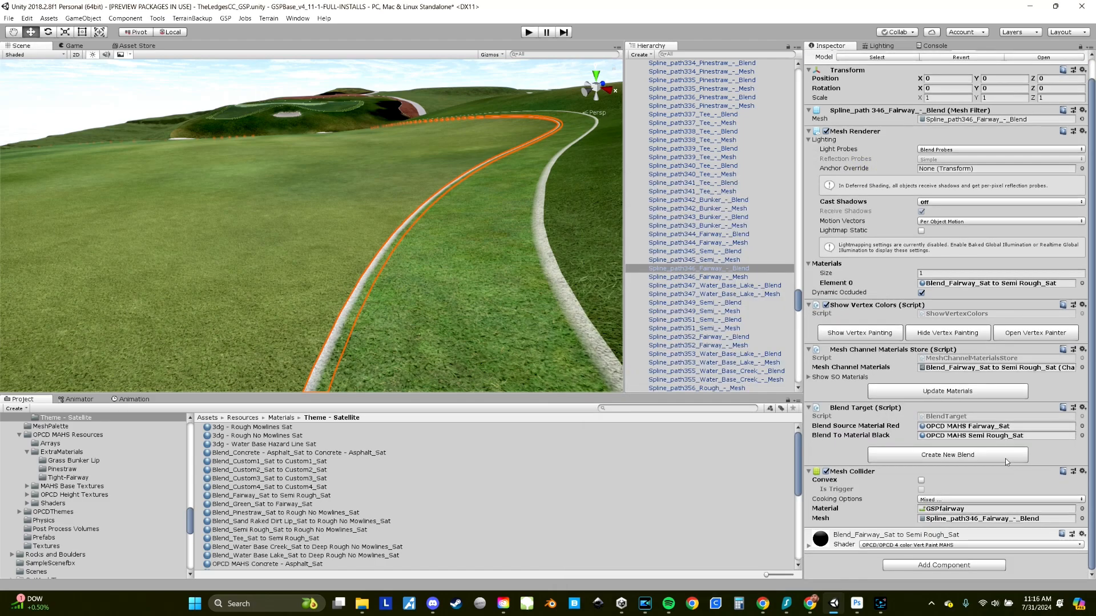
{"action": "left_click", "coordinate": [808, 544]}
{"action": "scroll", "coordinate": [882, 491], "scroll_direction": "down", "scroll_amount": 10}
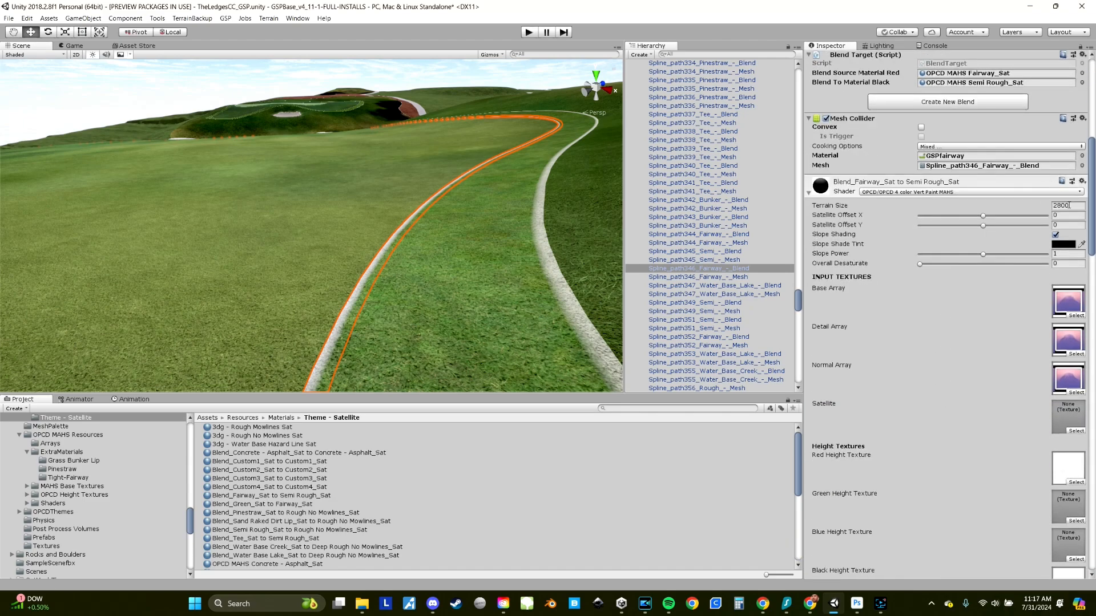
{"action": "left_click", "coordinate": [208, 326]}
{"action": "left_click", "coordinate": [1078, 354]}
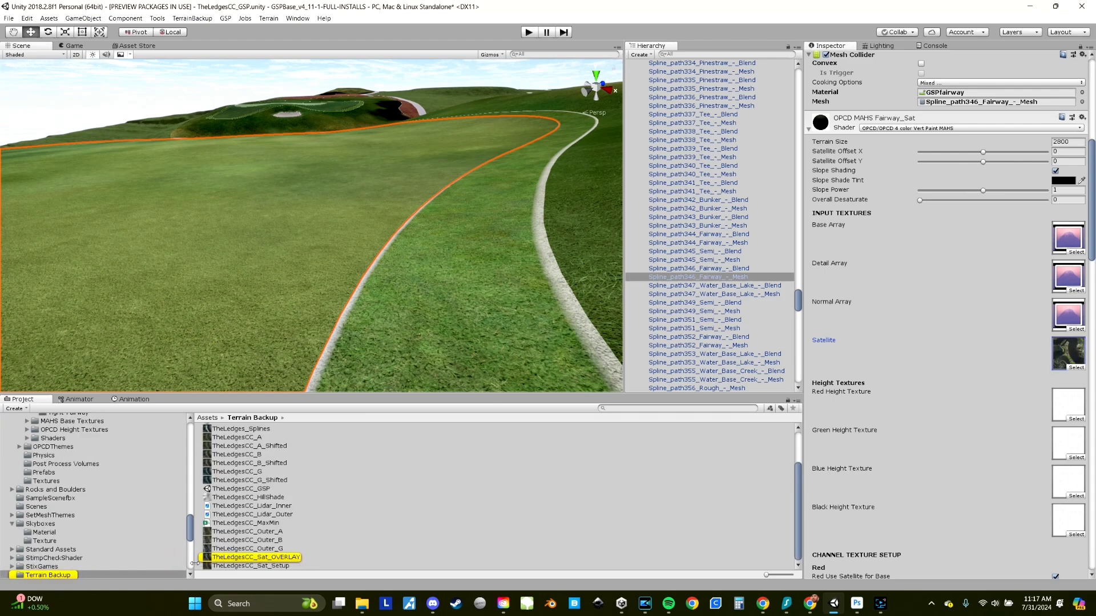
{"action": "left_click", "coordinate": [214, 558]}
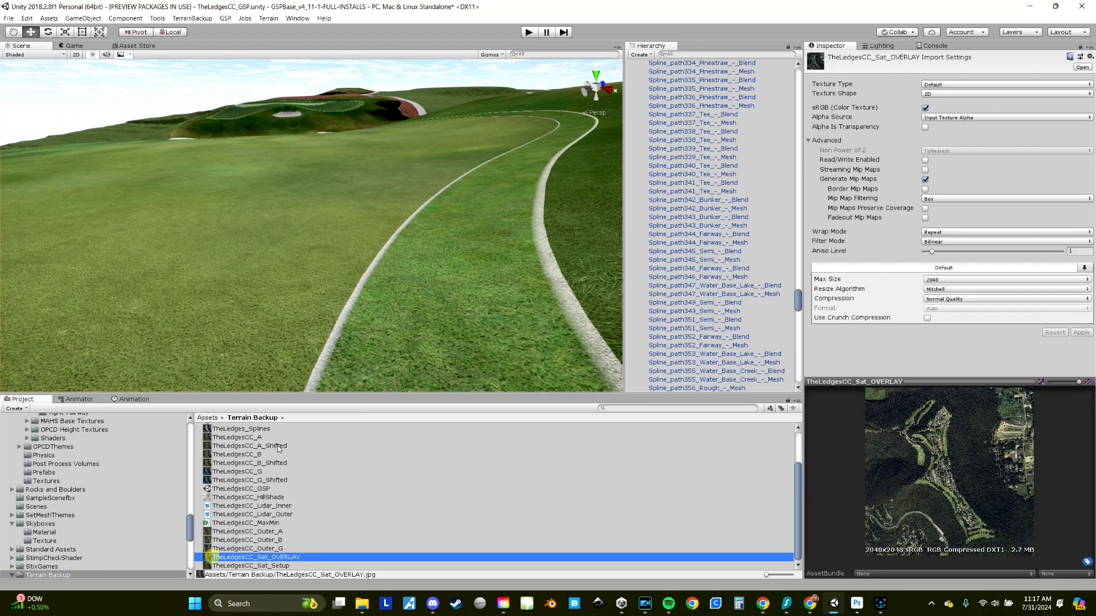
{"action": "left_click", "coordinate": [315, 381]}
{"action": "left_click_drag", "start_coordinate": [285, 560], "coordinate": [1069, 515]}
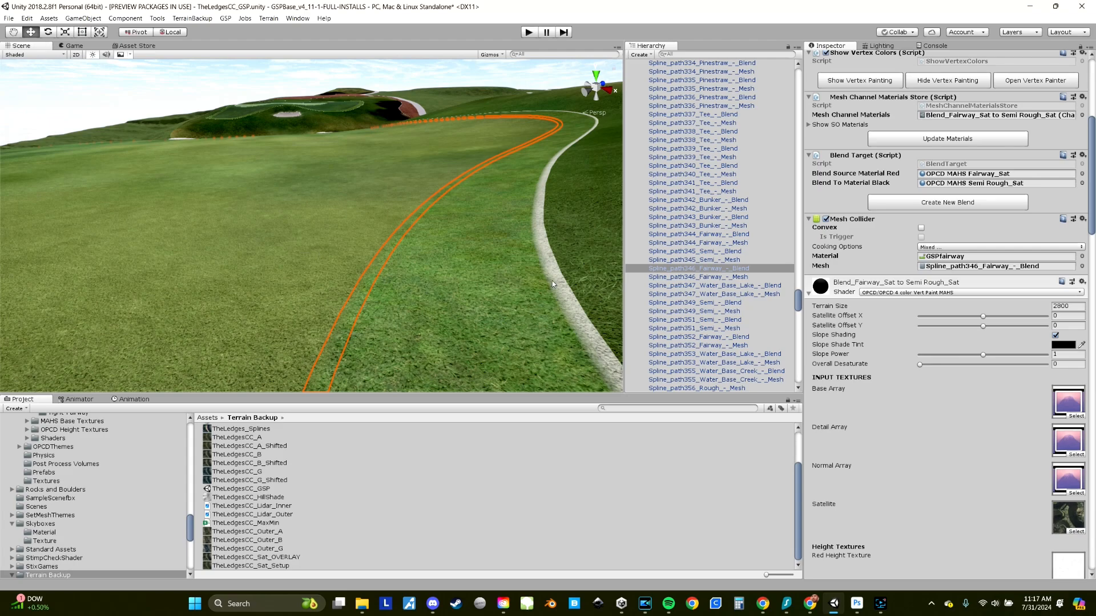
Assign TheLedgesCC_Sat_OVERLAY as the Satellite texture of the semi-rough edge's material, Blend_Semi Rough_Sat to Rough No Mowlines_Sat
{"action": "left_click", "coordinate": [551, 282]}
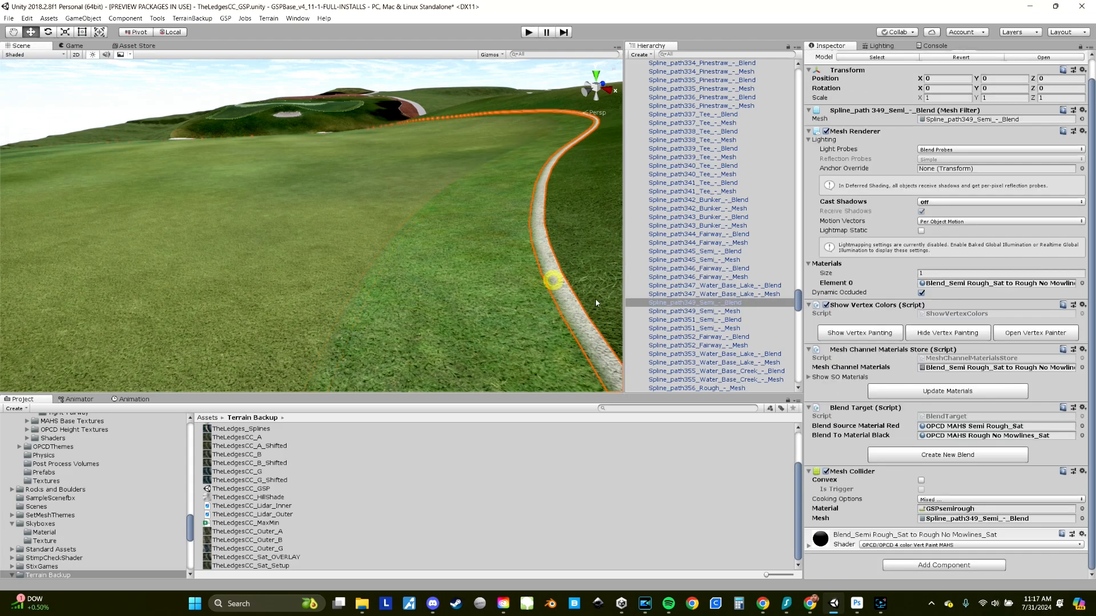
{"action": "left_click", "coordinate": [814, 549]}
{"action": "scroll", "coordinate": [875, 500], "scroll_direction": "down", "scroll_amount": 10}
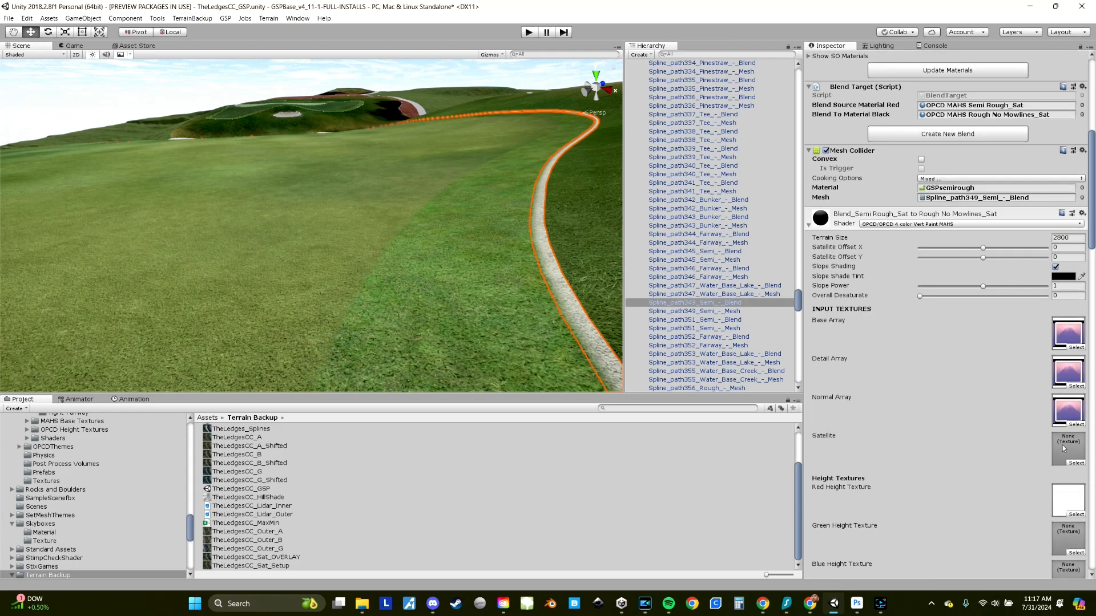
{"action": "left_click_drag", "start_coordinate": [310, 551], "coordinate": [1068, 448]}
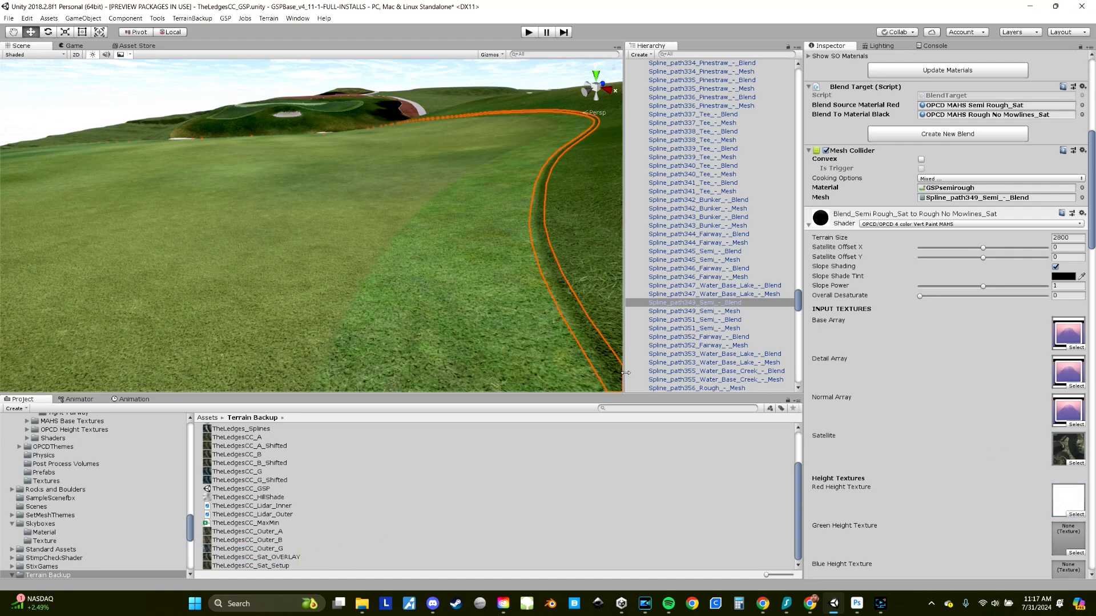
Darken the Red Overall Color of OPCD MAHS Semi Rough_Sat to ACAE97 and update the semi-rough mesh's channel materials
{"action": "left_click", "coordinate": [430, 73]}
{"action": "right_click_drag", "start_coordinate": [376, 243], "coordinate": [335, 252]}
{"action": "left_click", "coordinate": [336, 252]}
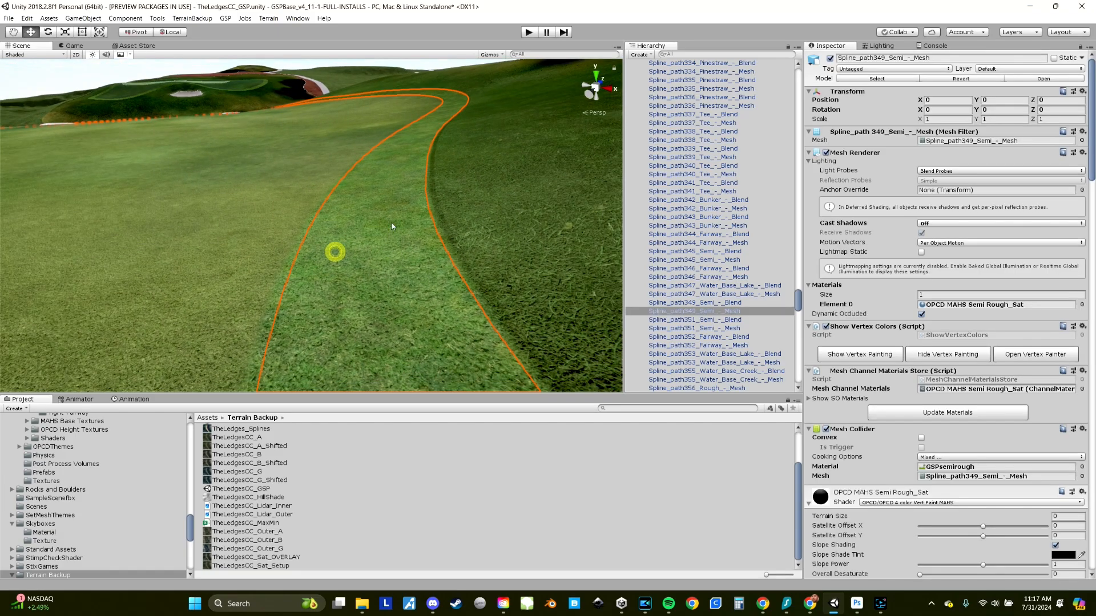
{"action": "scroll", "coordinate": [1006, 466], "scroll_direction": "down", "scroll_amount": 15}
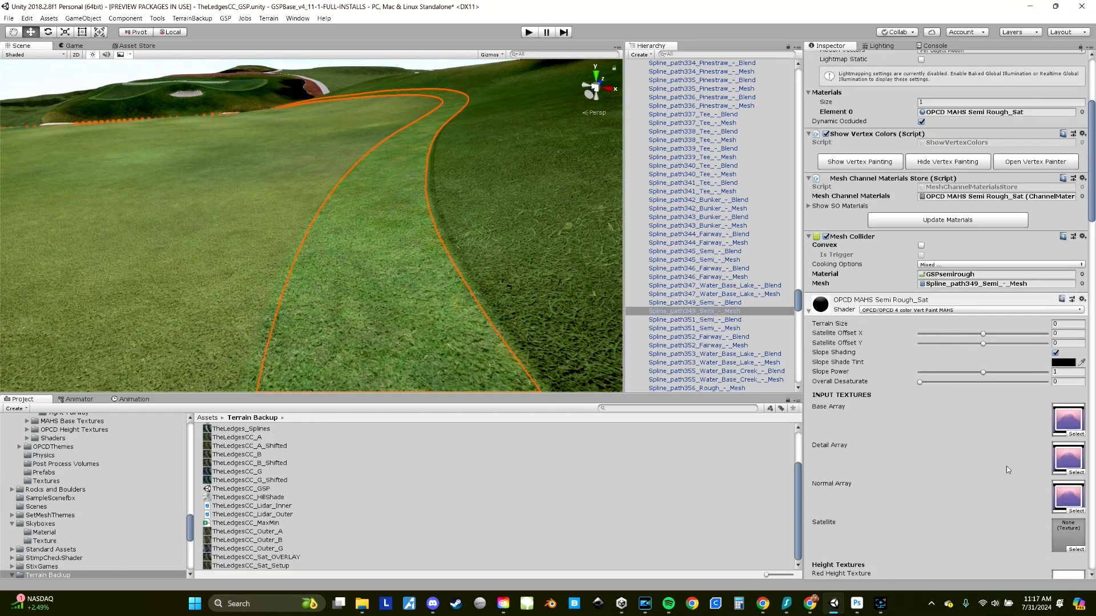
{"action": "scroll", "coordinate": [1039, 457], "scroll_direction": "down", "scroll_amount": 10}
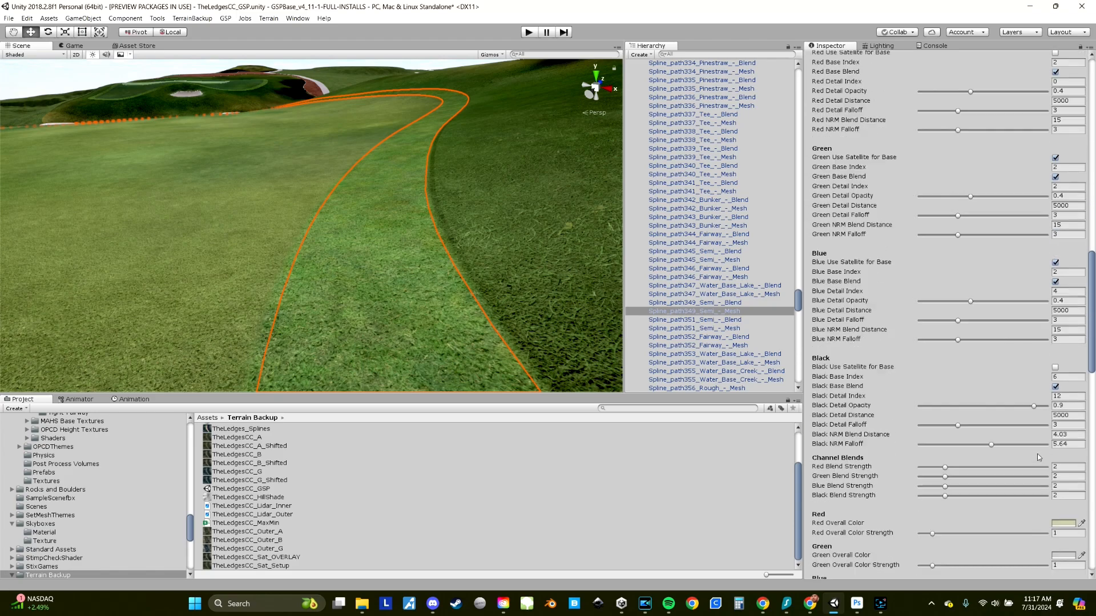
{"action": "left_click", "coordinate": [1063, 458]}
{"action": "left_click_drag", "start_coordinate": [954, 225], "coordinate": [951, 225]}
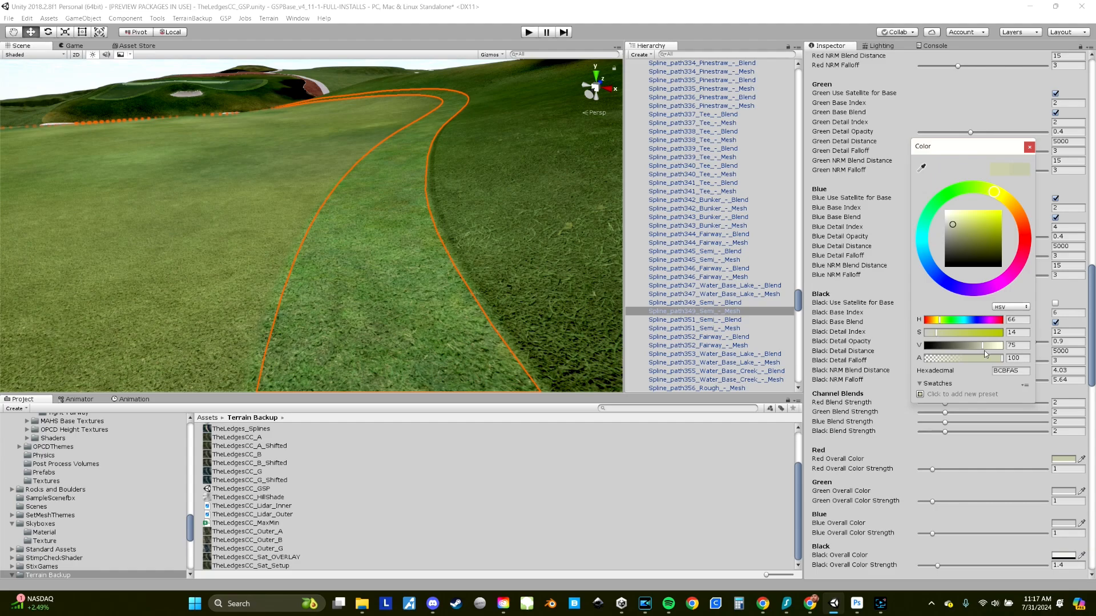
{"action": "left_click_drag", "start_coordinate": [982, 346], "coordinate": [977, 348]}
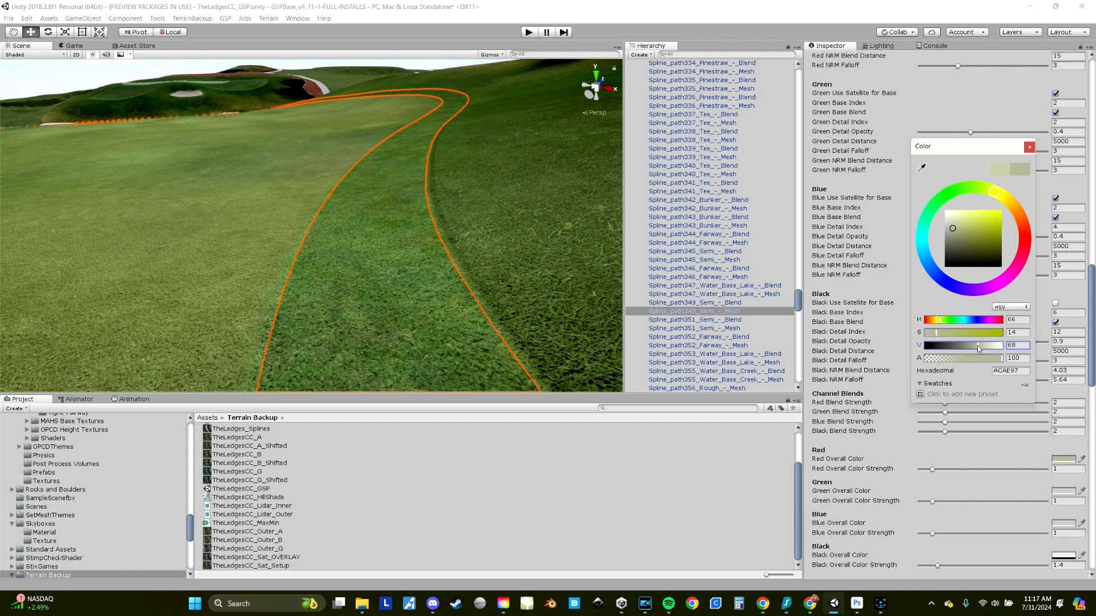
{"action": "left_click", "coordinate": [1027, 146]}
{"action": "scroll", "coordinate": [879, 279], "scroll_direction": "up", "scroll_amount": 20}
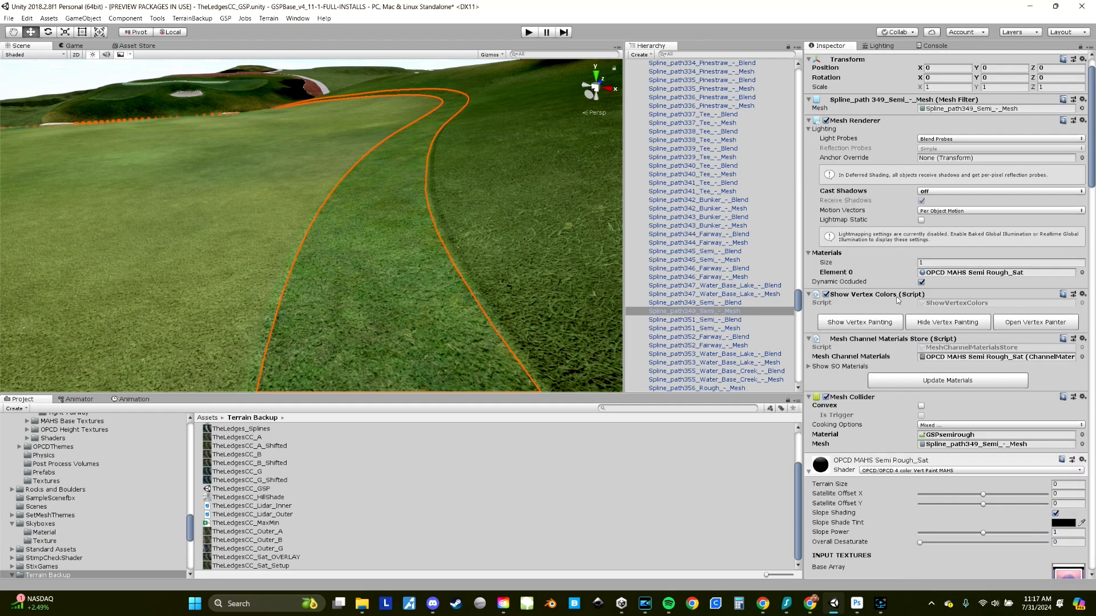
{"action": "left_click", "coordinate": [903, 378]}
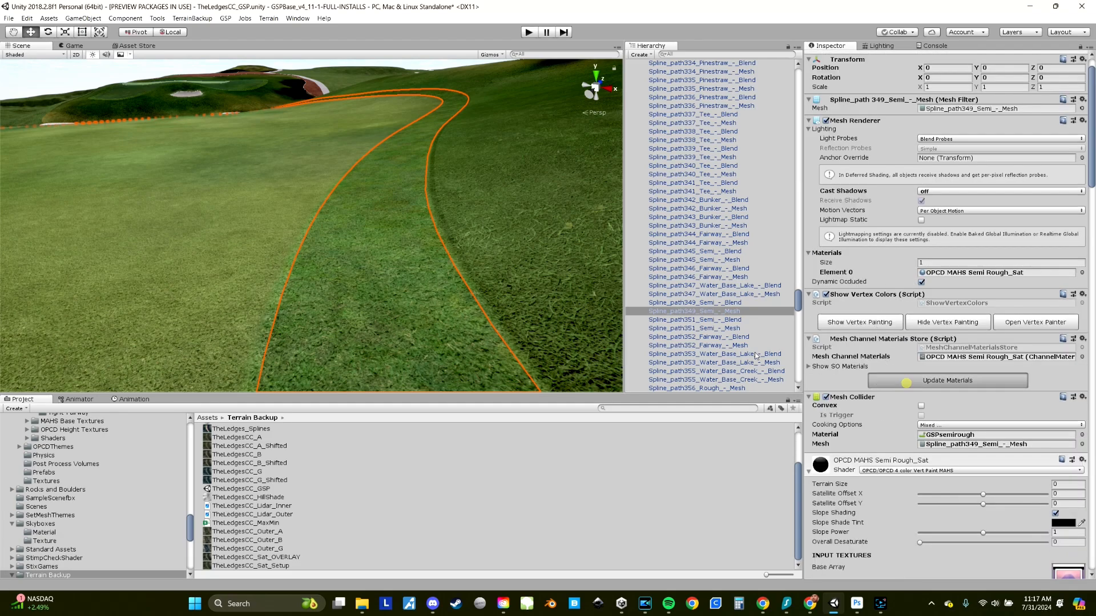
Examine the fairway, semi-rough and bunker edges along the hole for colour match and remaining white borders
{"action": "left_click", "coordinate": [412, 67]}
{"action": "scroll", "coordinate": [474, 210], "scroll_direction": "down", "scroll_amount": 7}
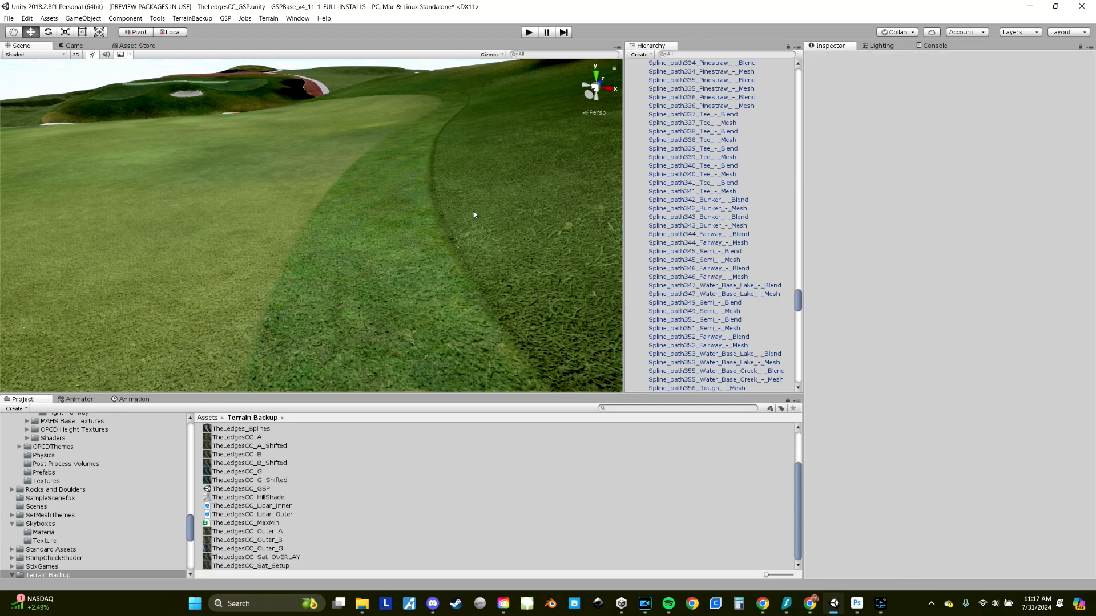
{"action": "right_click_drag", "start_coordinate": [343, 229], "coordinate": [304, 240]}
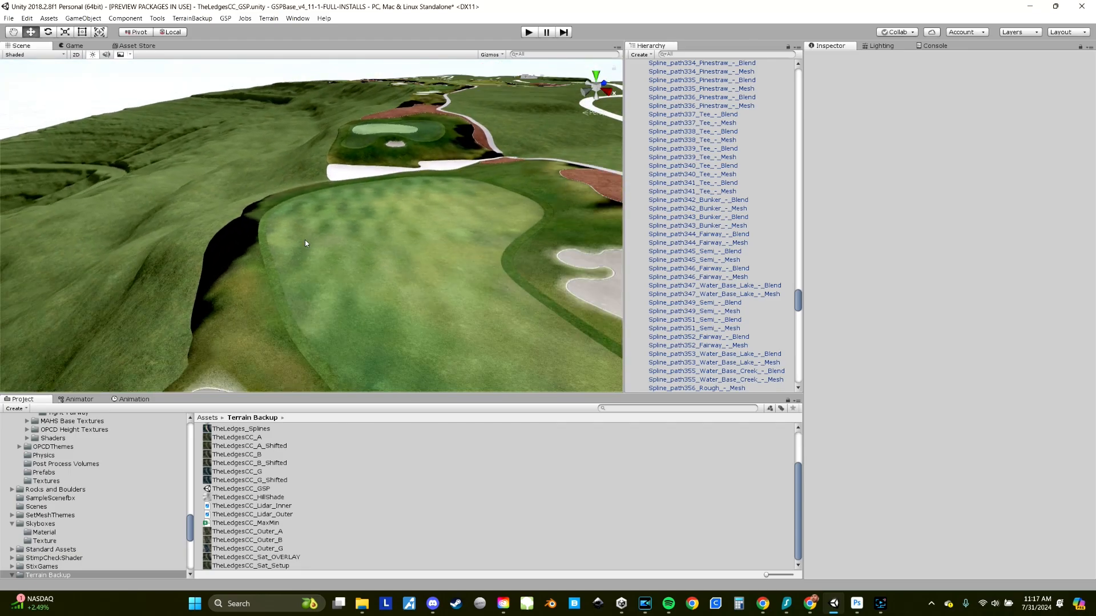
{"action": "middle_click_drag", "start_coordinate": [436, 263], "coordinate": [374, 246]}
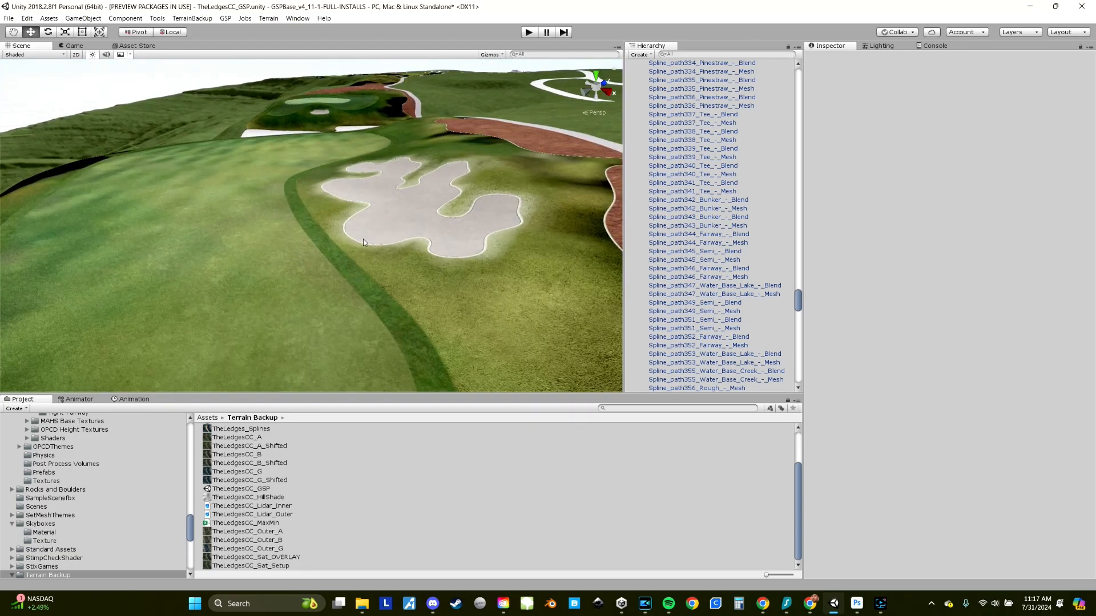
{"action": "middle_click_drag", "start_coordinate": [320, 194], "coordinate": [381, 233]}
{"action": "scroll", "coordinate": [381, 233], "scroll_direction": "up", "scroll_amount": 3}
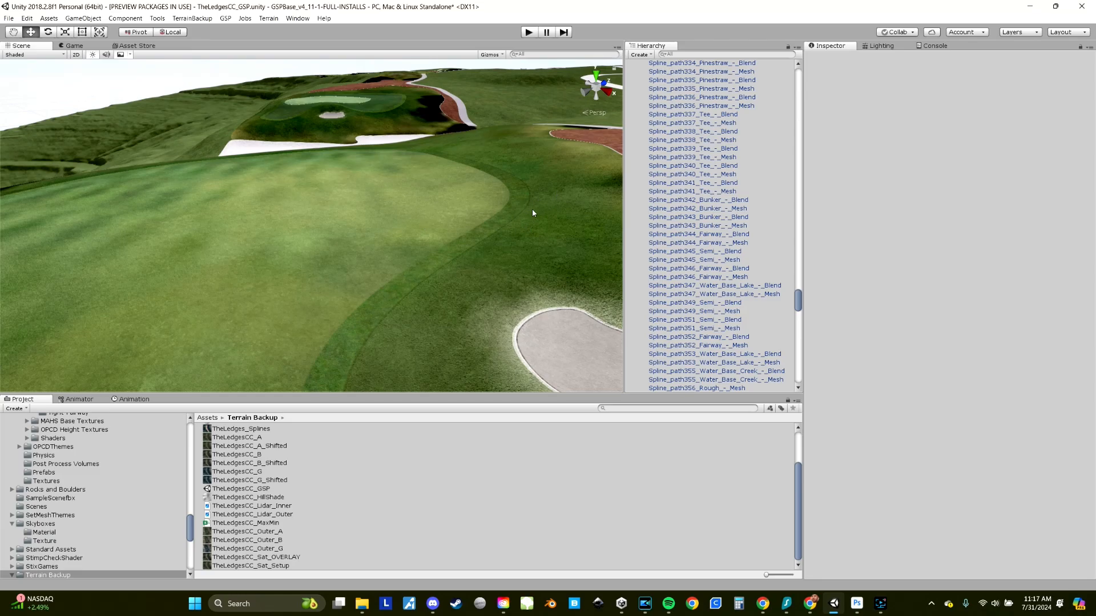
{"action": "middle_click_drag", "start_coordinate": [539, 210], "coordinate": [478, 169]}
{"action": "scroll", "coordinate": [474, 170], "scroll_direction": "down", "scroll_amount": 5}
{"action": "mouse_move", "coordinate": [463, 291]}
{"action": "middle_mouse_down"}
{"action": "mouse_move", "coordinate": [438, 259]}
{"action": "mouse_move", "coordinate": [456, 281]}
{"action": "middle_mouse_up"}
{"action": "scroll", "coordinate": [408, 206], "scroll_direction": "up", "scroll_amount": 3}
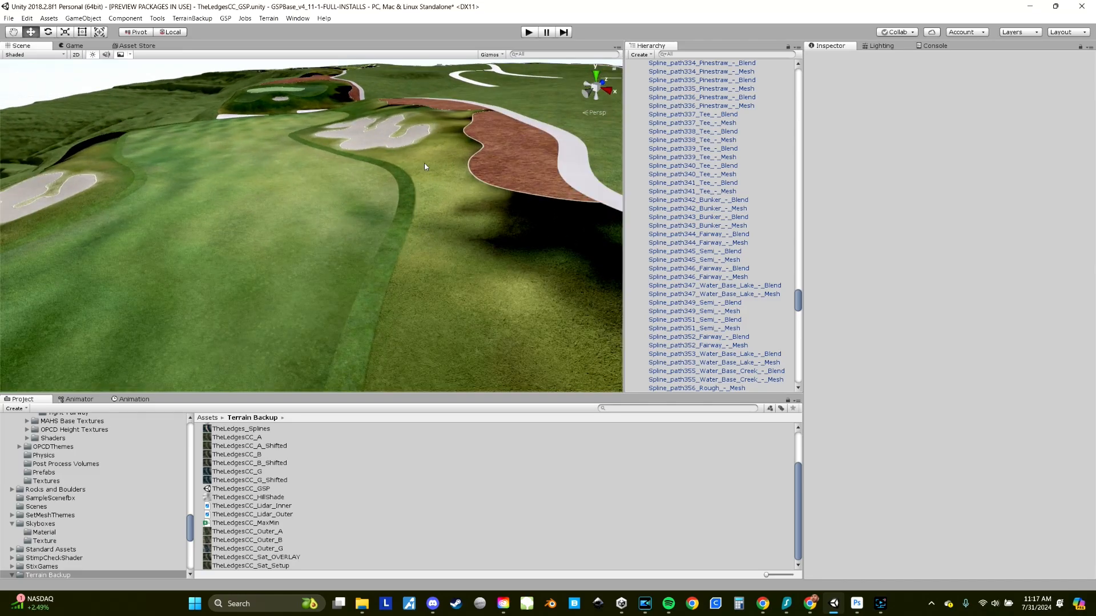
{"action": "middle_click_drag", "start_coordinate": [424, 166], "coordinate": [439, 237]}
{"action": "scroll", "coordinate": [280, 203], "scroll_direction": "up", "scroll_amount": 8}
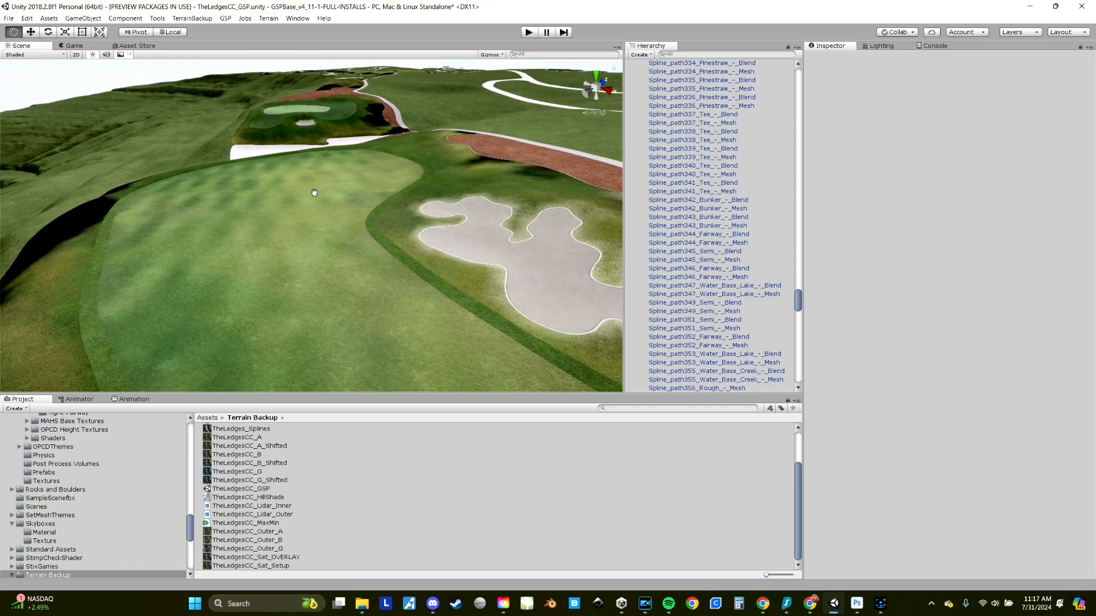
{"action": "middle_click_drag", "start_coordinate": [288, 155], "coordinate": [300, 241]}
Assign TheLedgesCC_Sat_OVERLAY as the Satellite texture of the greenside bunker edge's material, Blend_Sand Raked Dirt Lip_Sat to Rough No Mowlines_Sat
{"action": "left_click", "coordinate": [314, 220]}
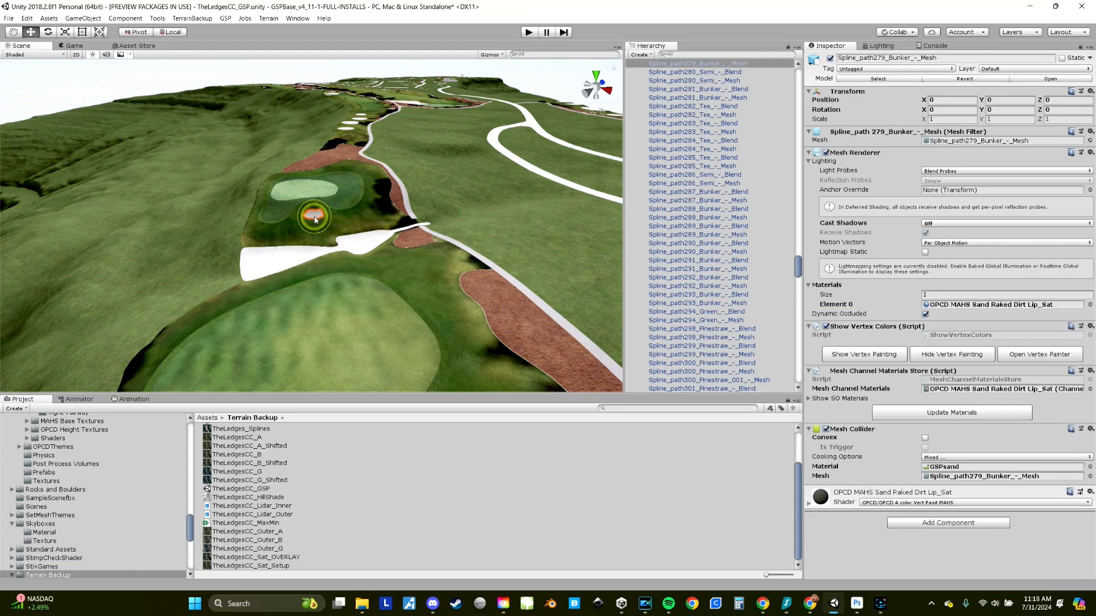
{"action": "key", "text": "f"}
{"action": "mouse_move", "coordinate": [316, 241]}
{"action": "left_mouse_down", "text": "alt"}
{"action": "mouse_move", "coordinate": [247, 238]}
{"action": "mouse_move", "coordinate": [311, 239]}
{"action": "left_mouse_up", "text": "alt"}
{"action": "left_click", "coordinate": [485, 281]}
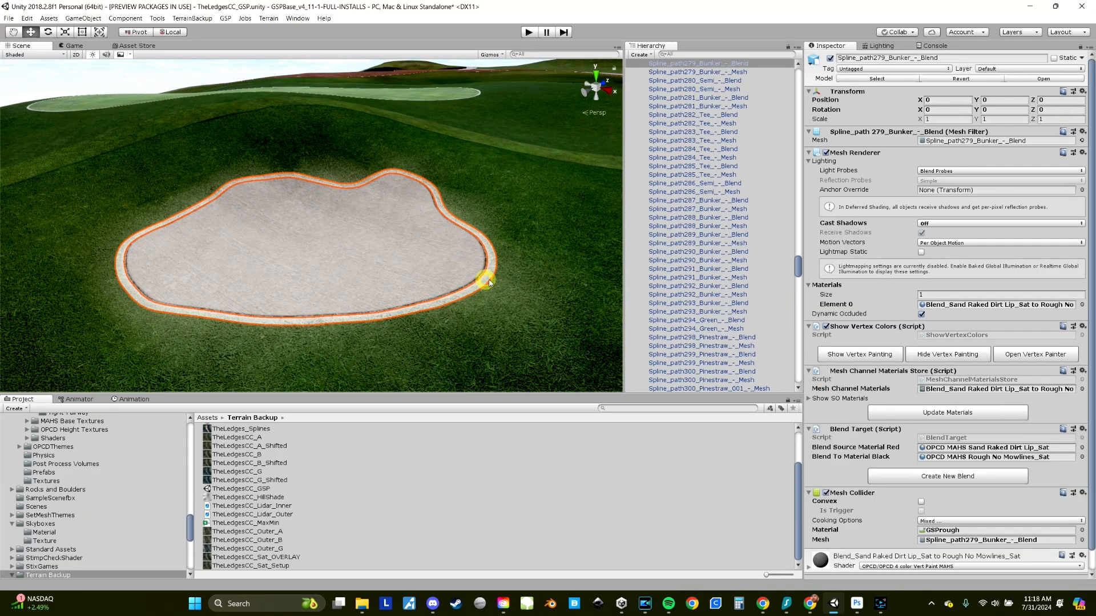
{"action": "scroll", "coordinate": [891, 475], "scroll_direction": "down", "scroll_amount": 2}
{"action": "left_click", "coordinate": [815, 544]}
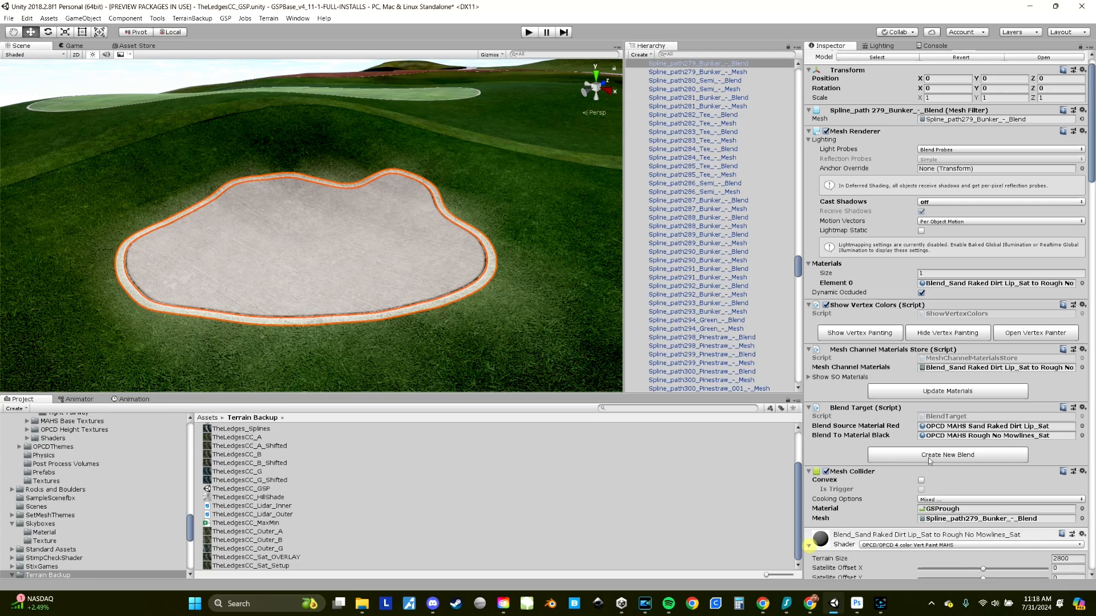
{"action": "scroll", "coordinate": [954, 457], "scroll_direction": "down", "scroll_amount": 8}
{"action": "mouse_move", "coordinate": [283, 558]}
{"action": "left_mouse_down"}
{"action": "mouse_move", "coordinate": [1040, 475]}
{"action": "mouse_move", "coordinate": [1067, 490]}
{"action": "mouse_move", "coordinate": [1071, 332]}
{"action": "left_mouse_up"}
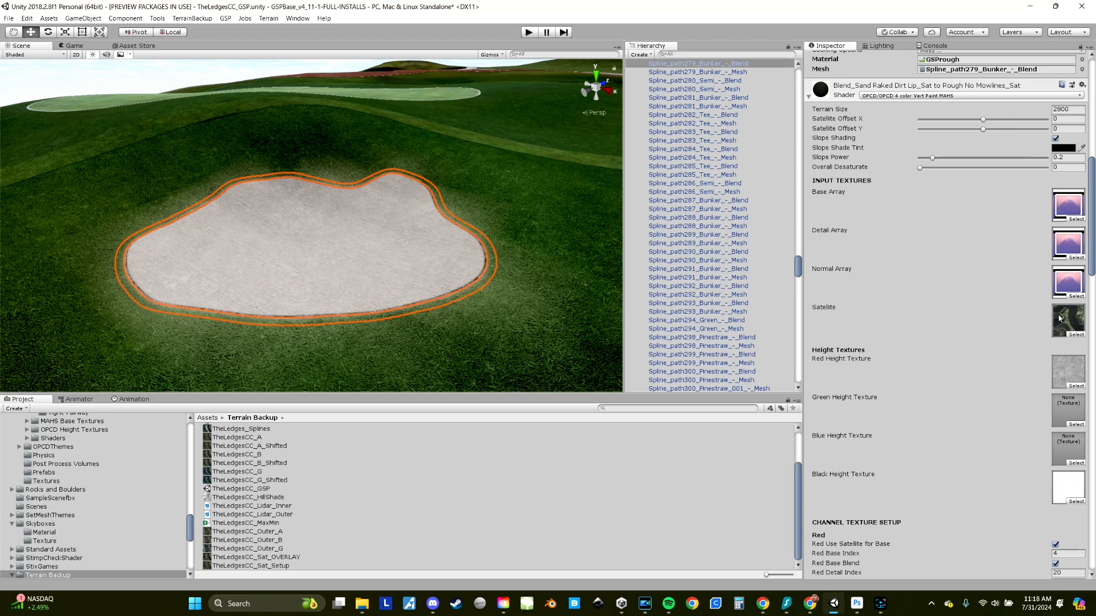
{"action": "left_click", "coordinate": [375, 66]}
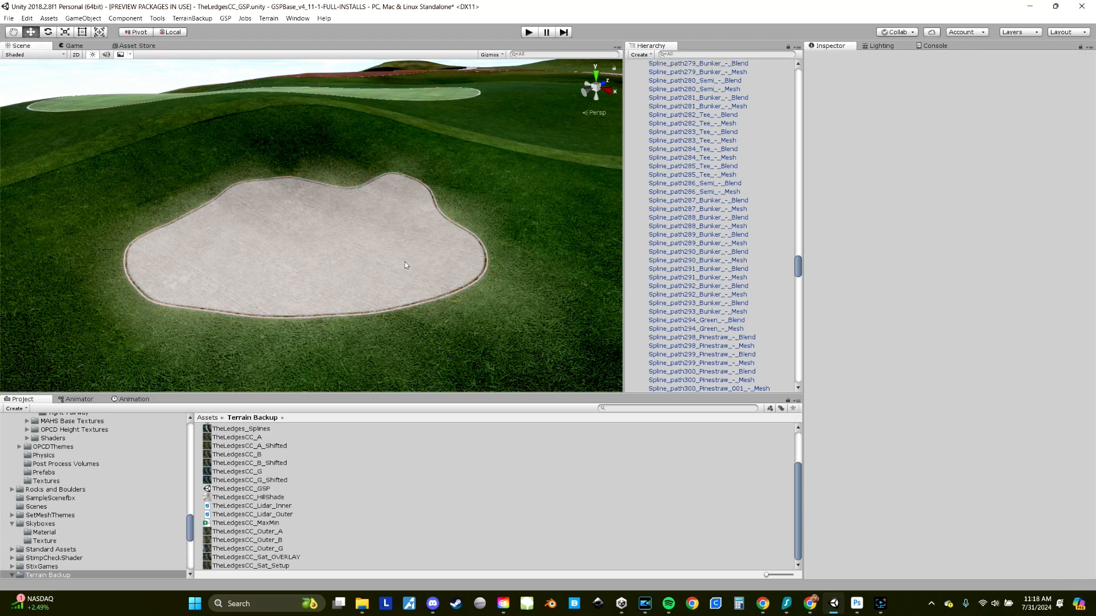
Examine the greenside bunker's edge and how it blends into the surrounding rough and green
{"action": "left_click", "coordinate": [474, 282]}
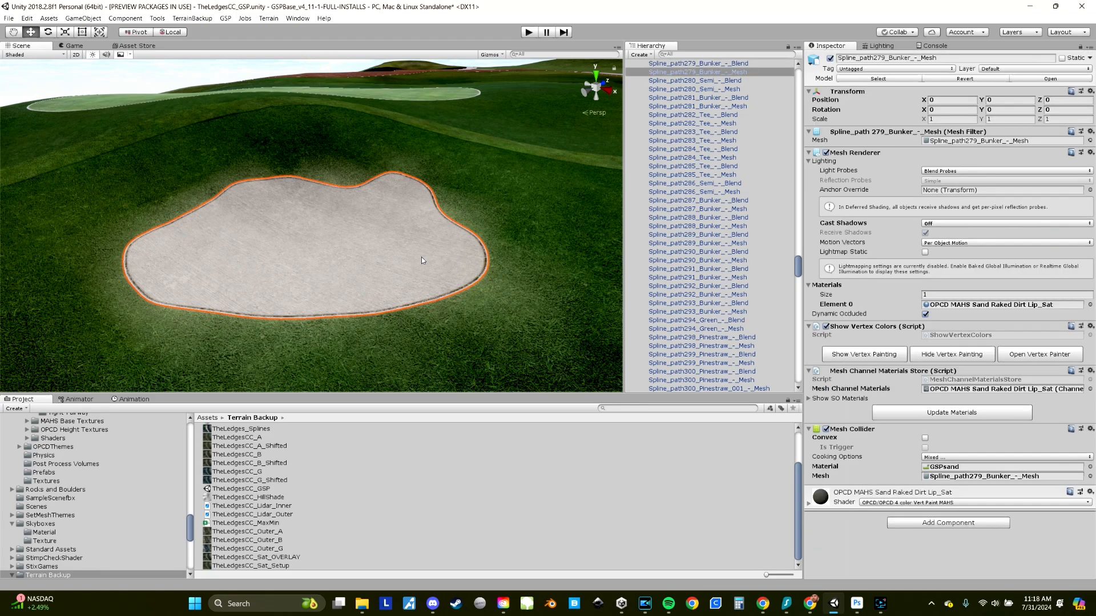
{"action": "left_click_drag", "start_coordinate": [421, 257], "coordinate": [239, 228], "text": "alt"}
{"action": "middle_click_drag", "start_coordinate": [240, 228], "coordinate": [303, 246]}
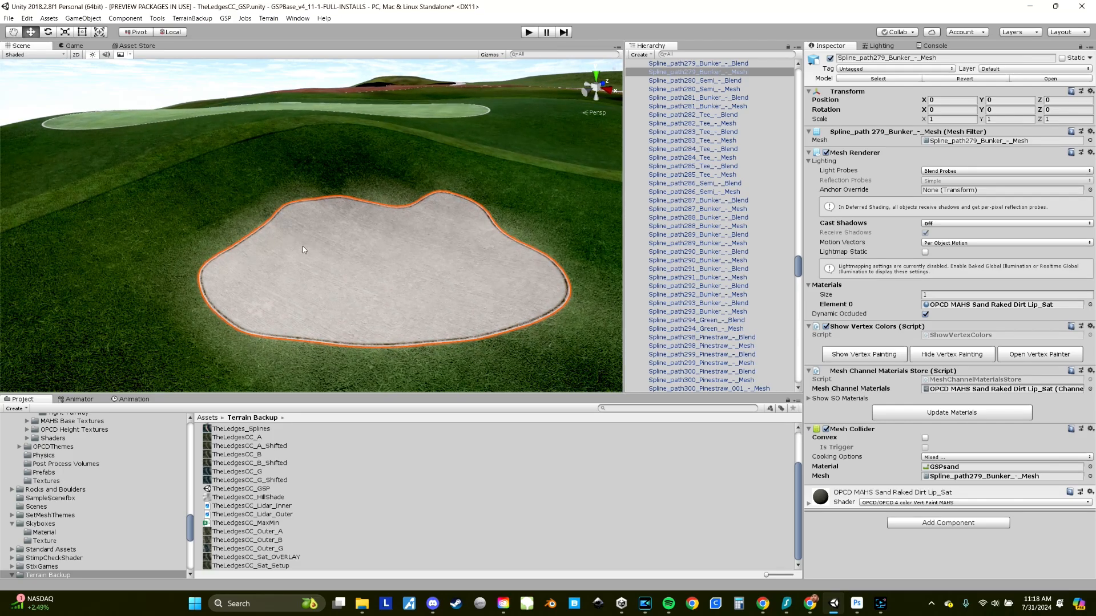
{"action": "scroll", "coordinate": [228, 258], "scroll_direction": "down", "scroll_amount": 3}
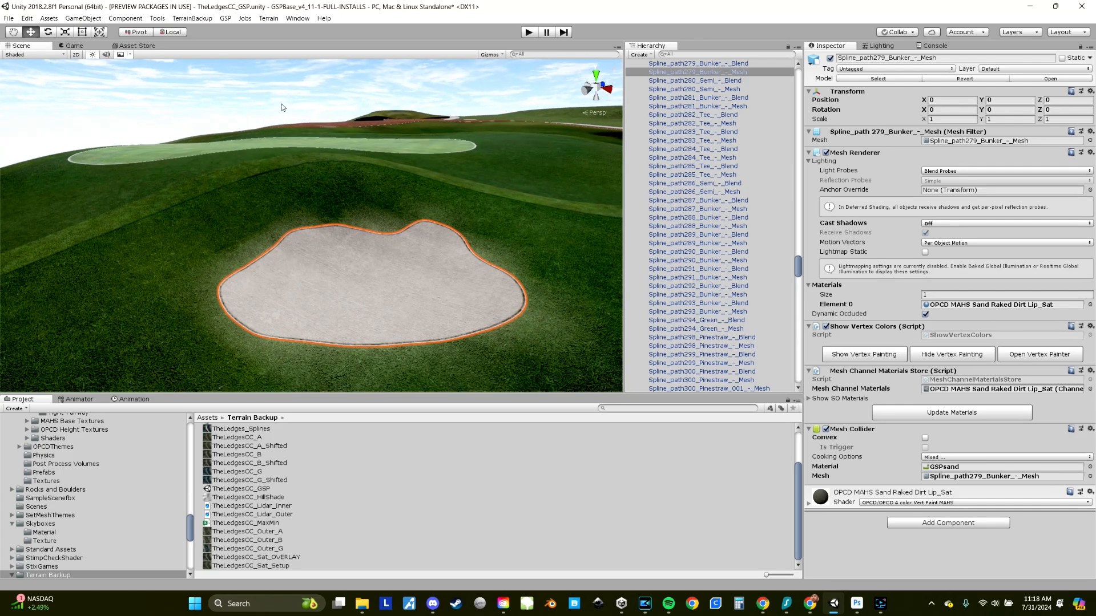
{"action": "left_click", "coordinate": [205, 308]}
{"action": "scroll", "coordinate": [206, 310], "scroll_direction": "down", "scroll_amount": 2}
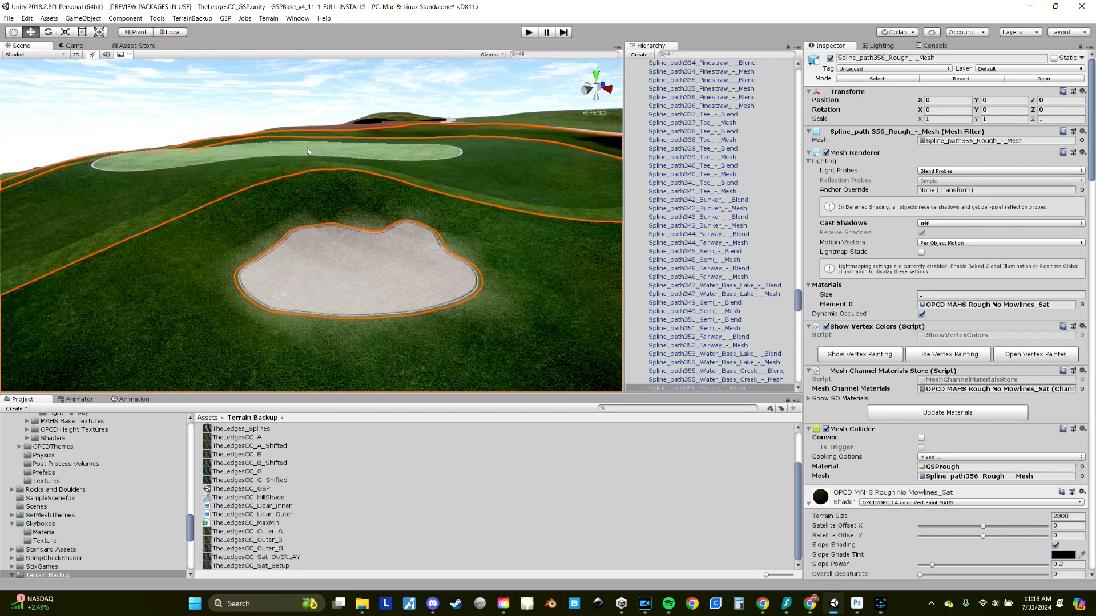
{"action": "left_click", "coordinate": [313, 94]}
{"action": "scroll", "coordinate": [302, 197], "scroll_direction": "down", "scroll_amount": 10}
{"action": "scroll", "coordinate": [311, 228], "scroll_direction": "down", "scroll_amount": 8}
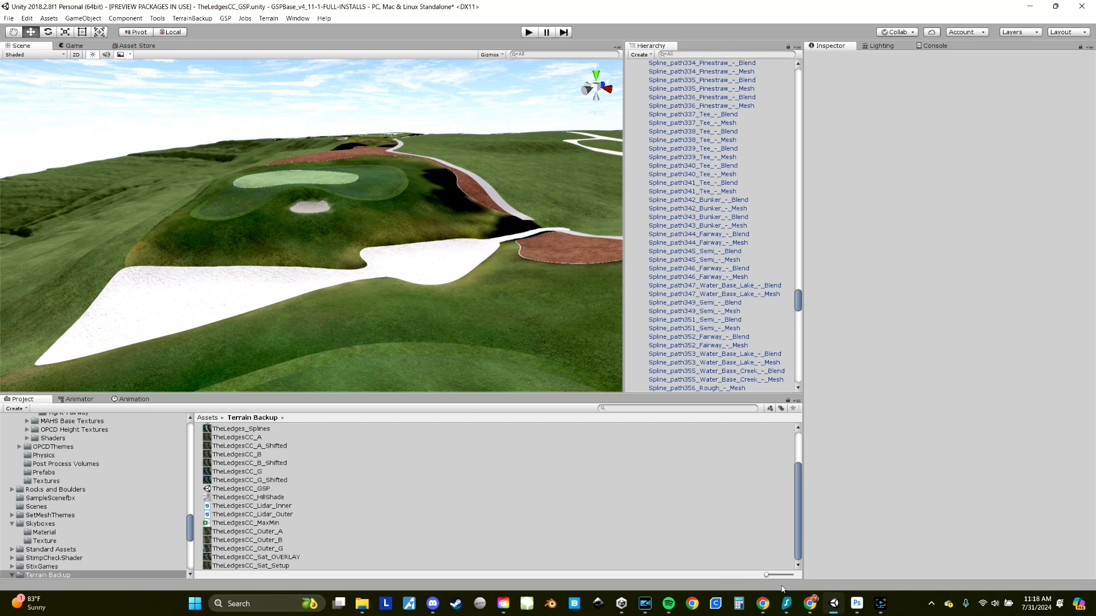
Select the white Water Base Lake mesh between the fairway and the green and inspect its surroundings
{"action": "mouse_move", "coordinate": [627, 607]}
{"action": "left_click", "coordinate": [369, 266]}
{"action": "key", "text": "e"}
{"action": "right_click_drag", "start_coordinate": [306, 269], "coordinate": [230, 330]}
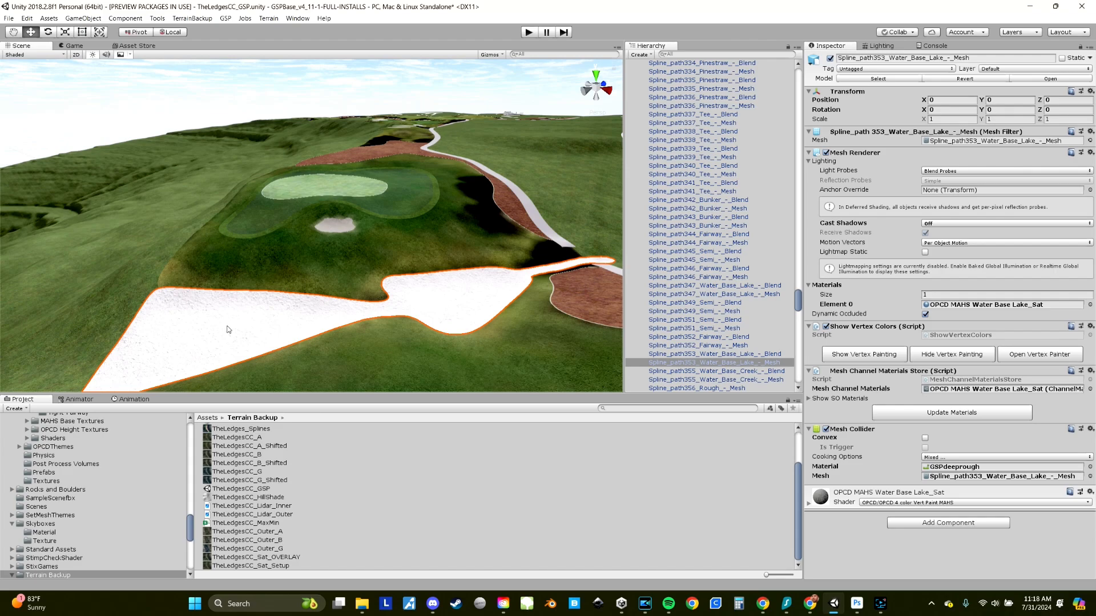
{"action": "right_click_drag", "start_coordinate": [227, 329], "coordinate": [282, 327]}
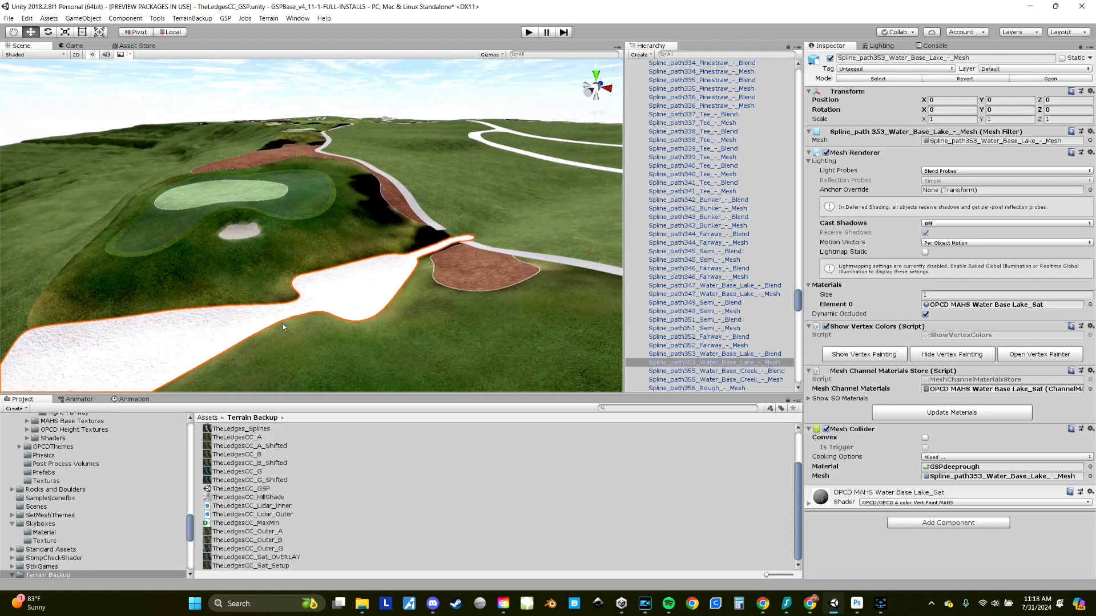
{"action": "right_click_drag", "start_coordinate": [282, 323], "coordinate": [281, 321]}
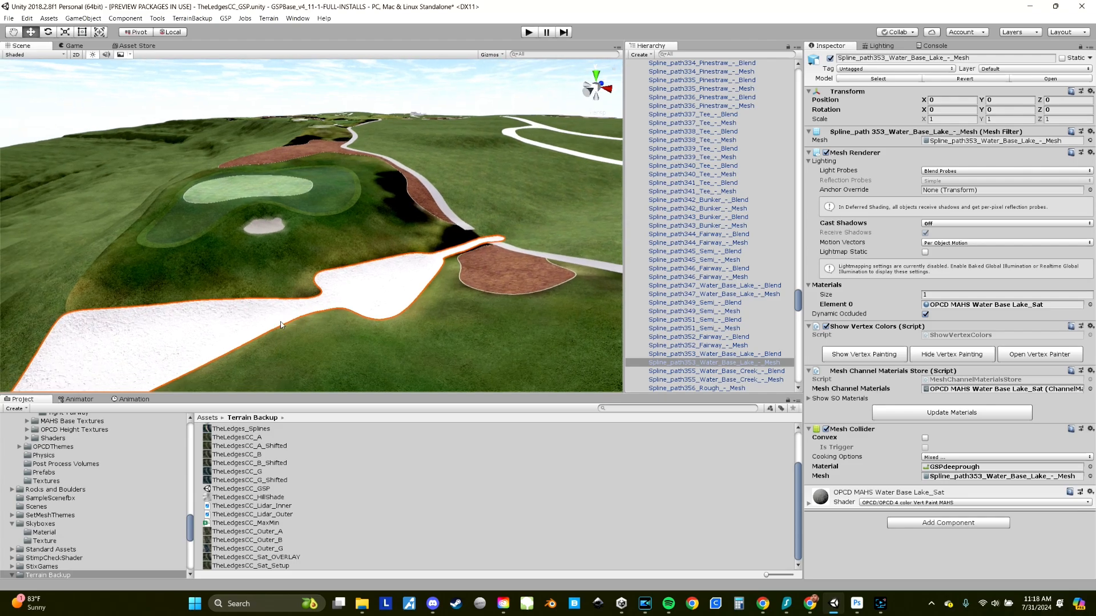
{"action": "middle_click_drag", "start_coordinate": [280, 324], "coordinate": [332, 292]}
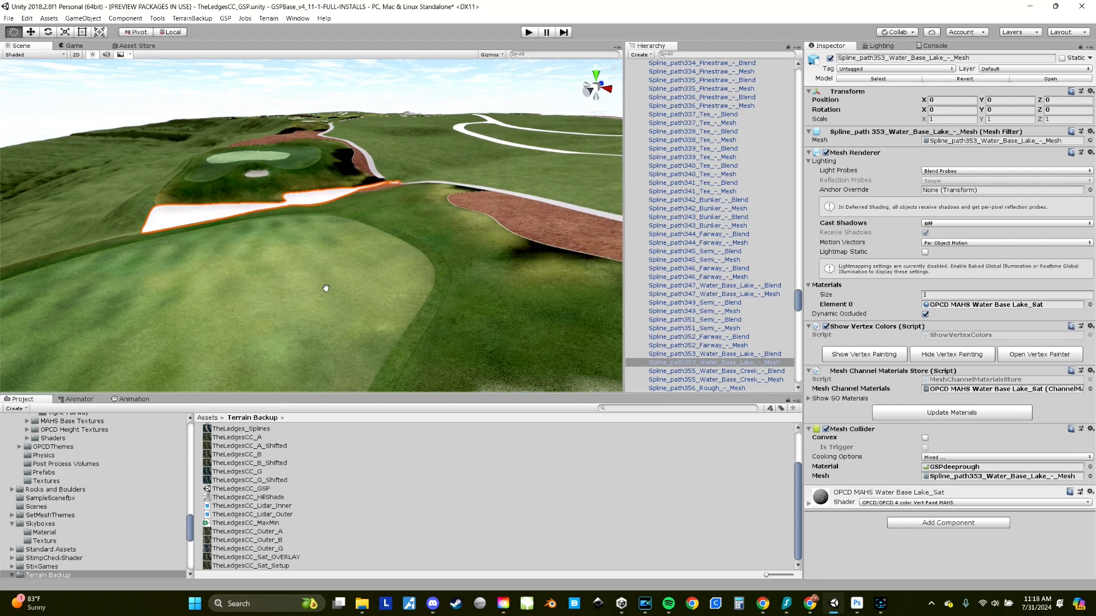
Examine the fairway, its semi-rough band and the neighbouring sand bunkers from above for colour match and edge blending
{"action": "scroll", "coordinate": [332, 292], "scroll_direction": "down", "scroll_amount": 2}
{"action": "middle_click_drag", "start_coordinate": [305, 334], "coordinate": [299, 294]}
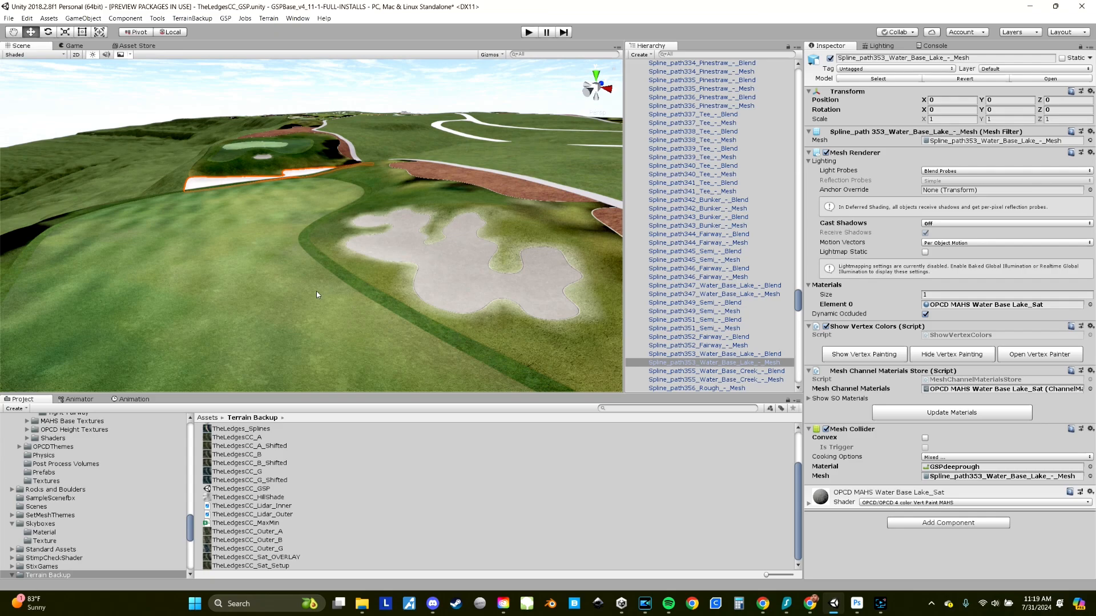
{"action": "right_click_drag", "start_coordinate": [313, 294], "coordinate": [302, 304]}
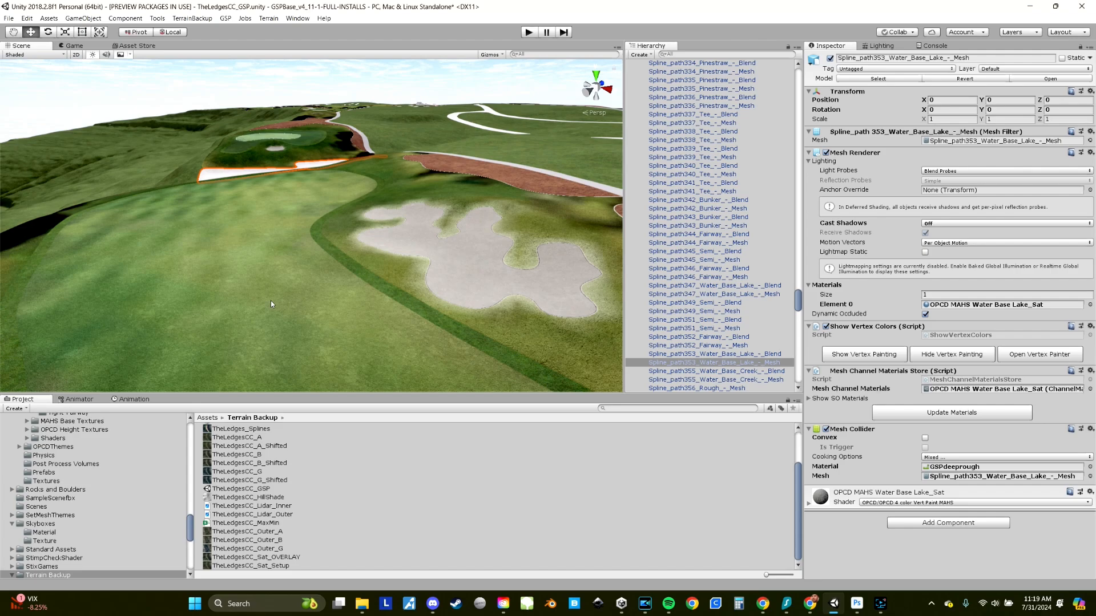
{"action": "right_click_drag", "start_coordinate": [270, 301], "coordinate": [277, 302]}
{"action": "scroll", "coordinate": [278, 299], "scroll_direction": "down", "scroll_amount": 4}
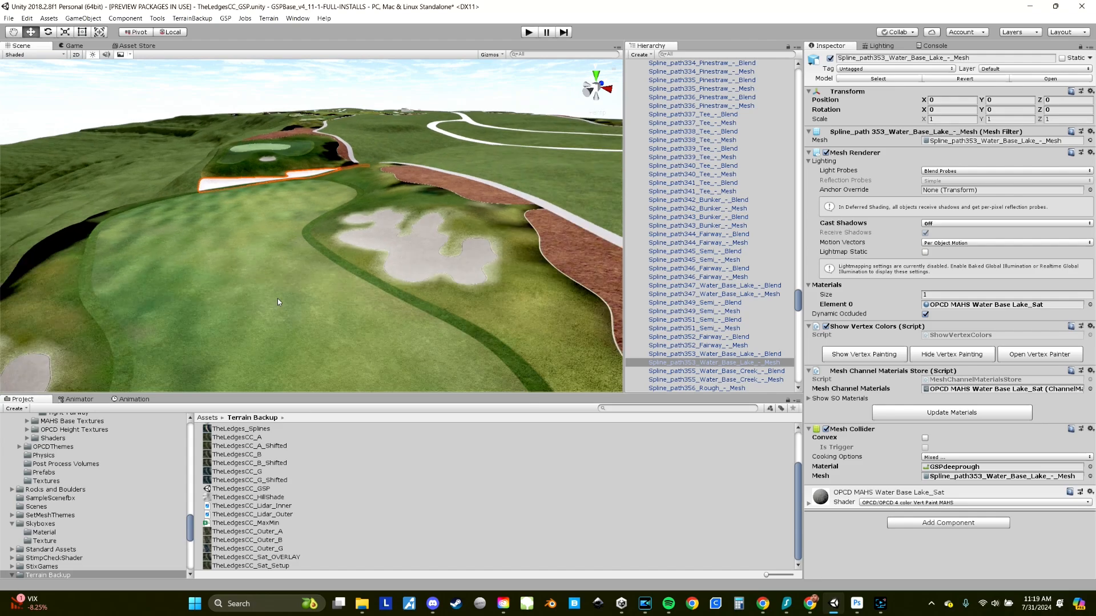
{"action": "middle_click_drag", "start_coordinate": [272, 297], "coordinate": [269, 283]}
{"action": "scroll", "coordinate": [271, 286], "scroll_direction": "up", "scroll_amount": 5}
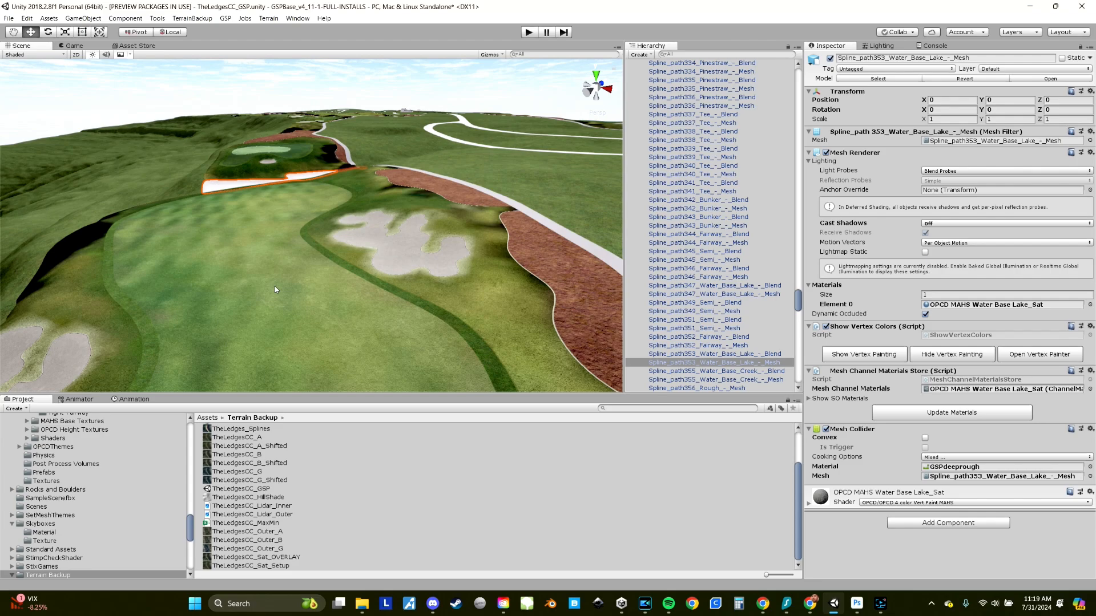
{"action": "scroll", "coordinate": [275, 289], "scroll_direction": "up", "scroll_amount": 2}
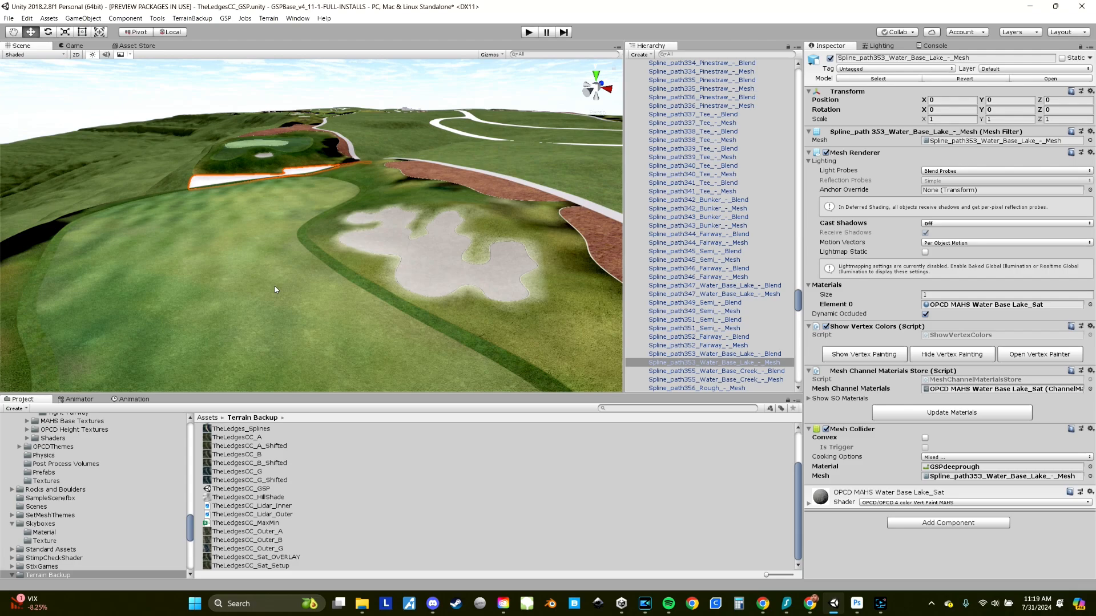
{"action": "right_click_drag", "start_coordinate": [274, 287], "coordinate": [273, 289]}
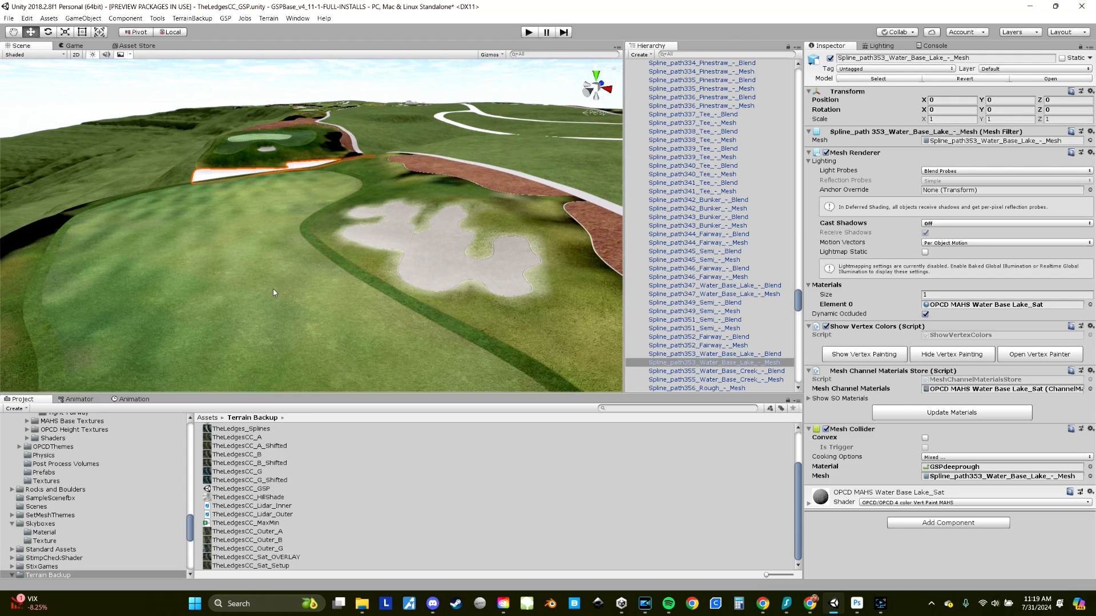